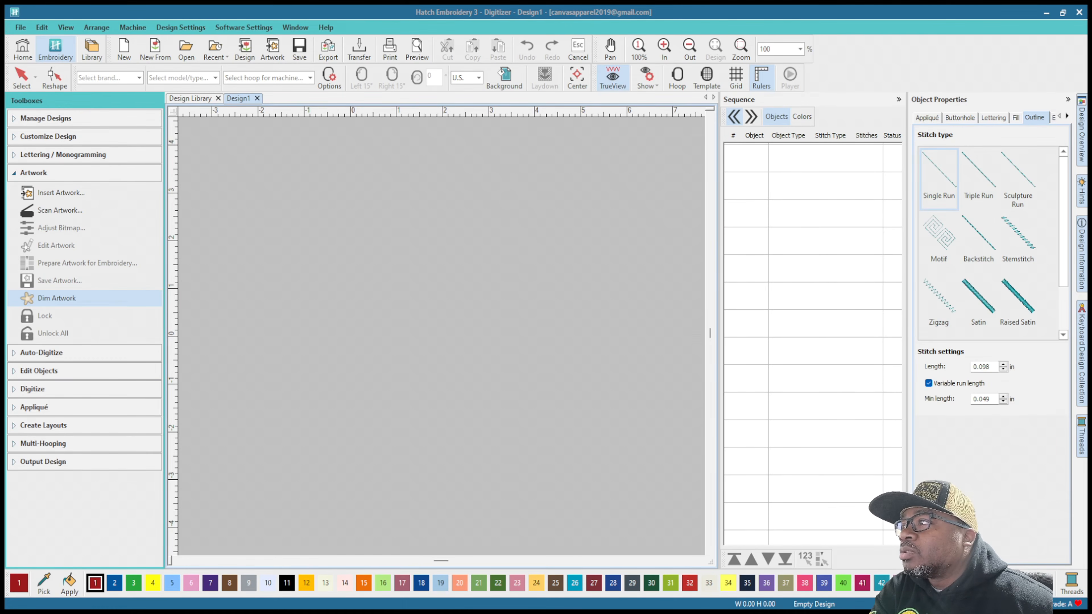
Step: Insert the artwork image Folk Art Flower (8) from the Folk Art Flower PNG Clipart folder
left_click(60, 193)
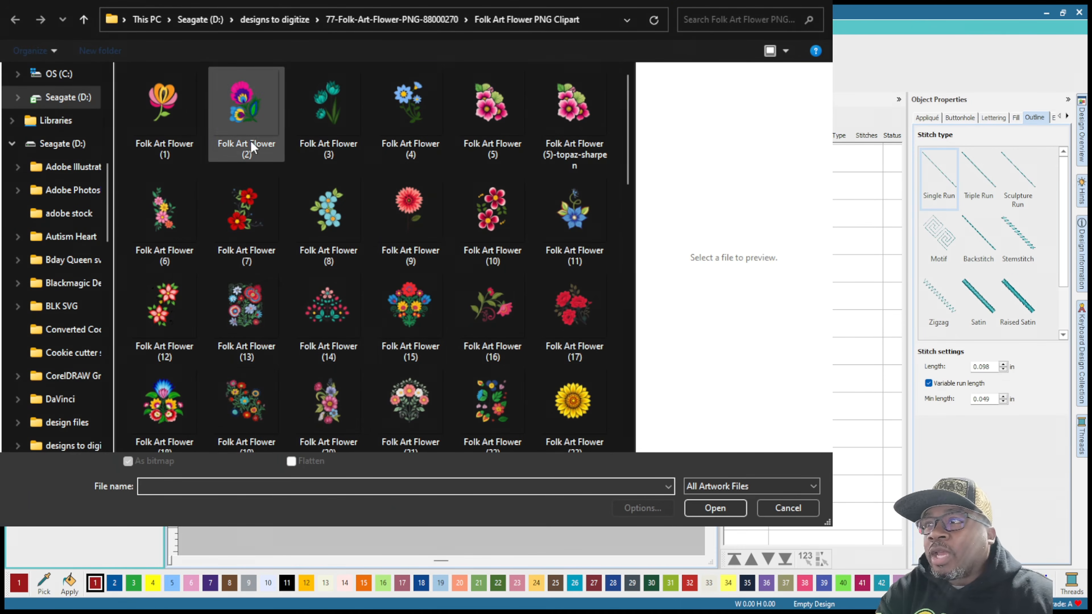
left_click(247, 101)
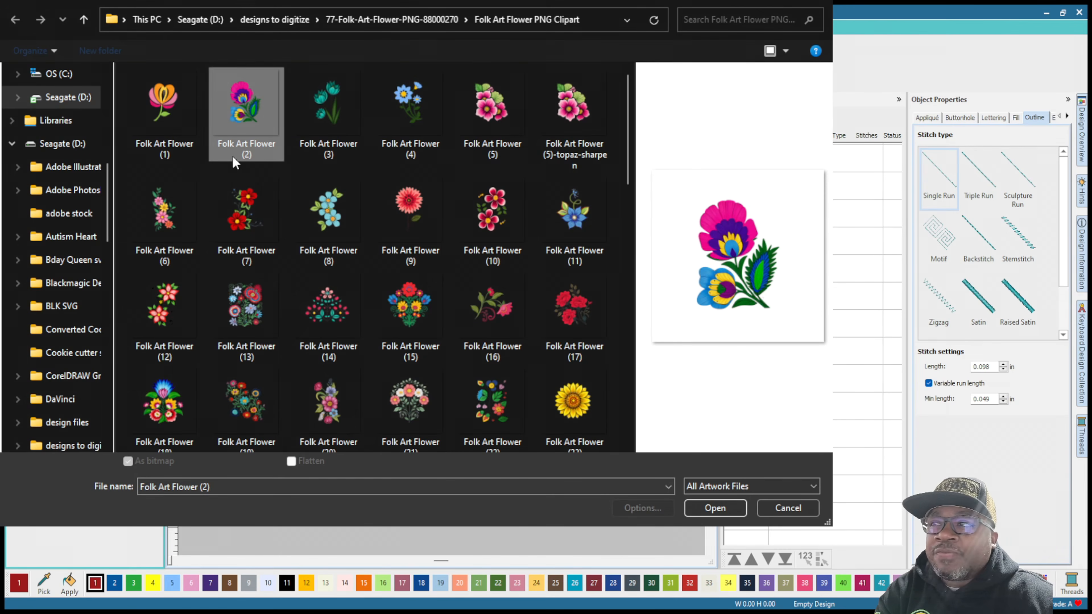
left_click(345, 226)
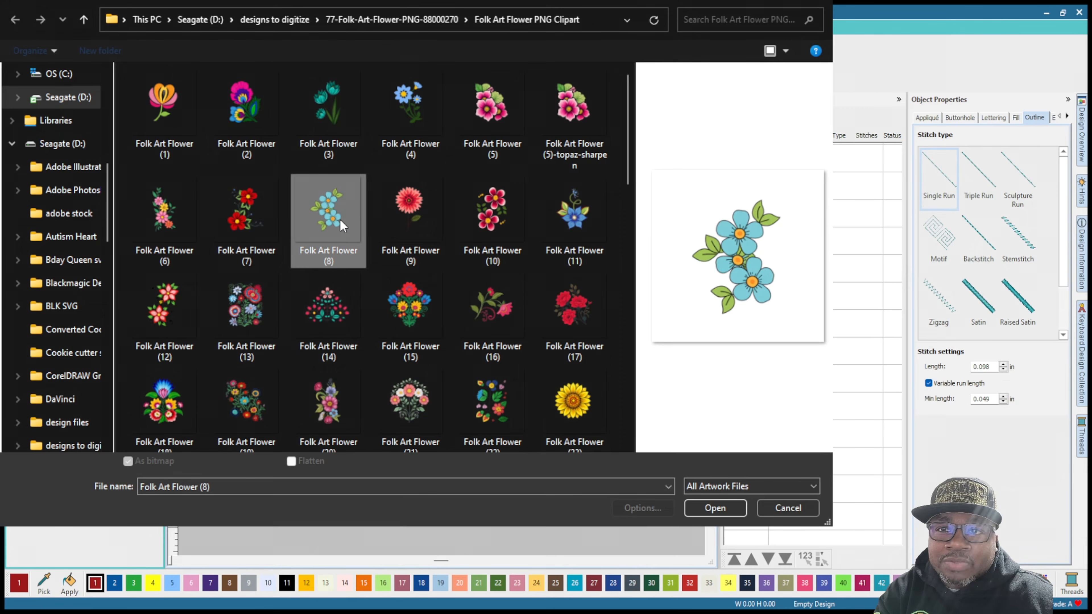
double_click(343, 226)
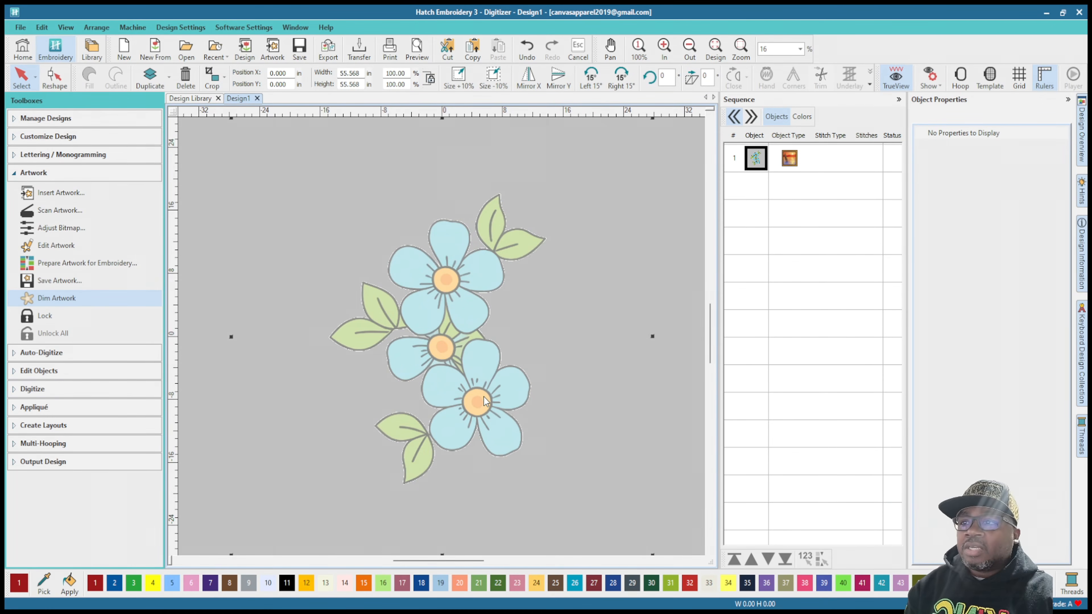
Step: Turn off artwork dimming so the inserted flower image displays in full color
scroll(448, 385, "up", 3)
scroll(443, 341, "down", 2)
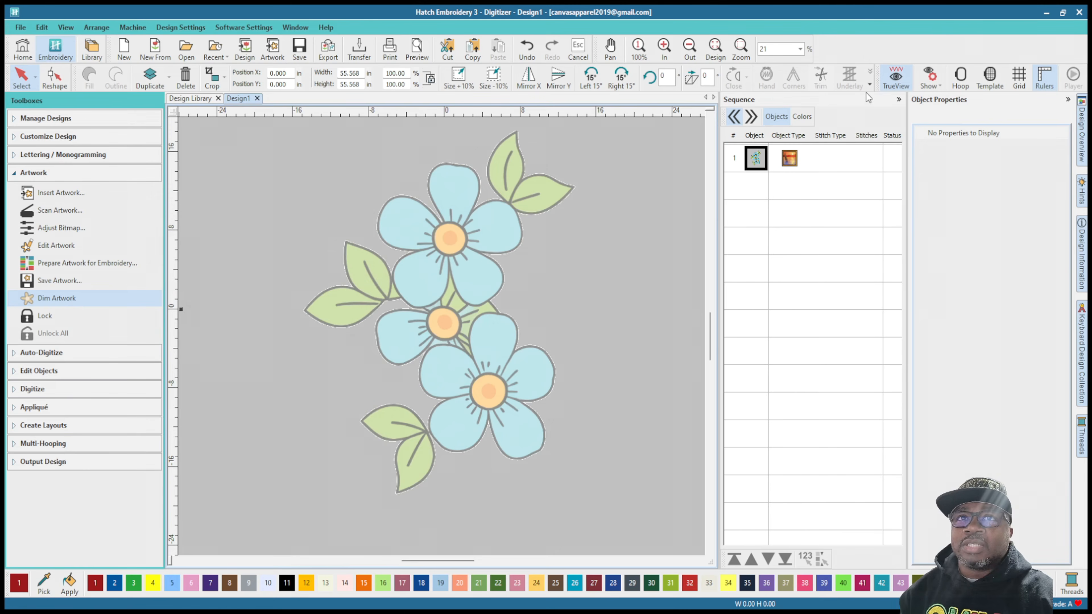
left_click(942, 190)
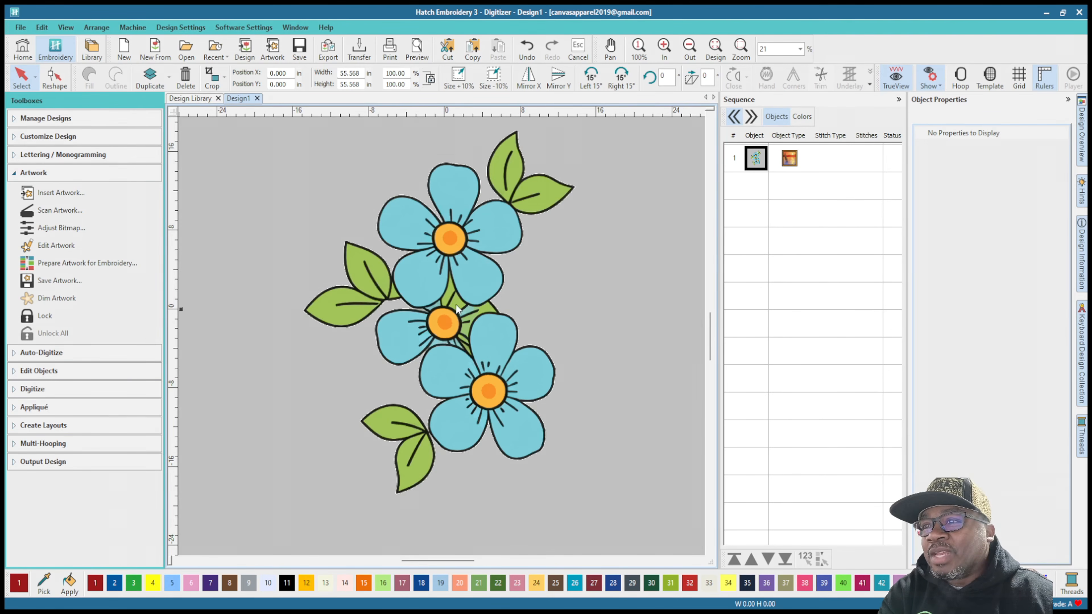
Step: Resize the flower artwork proportionally by setting its height to 7 in
scroll(449, 307, "down", 2)
scroll(443, 336, "up", 4)
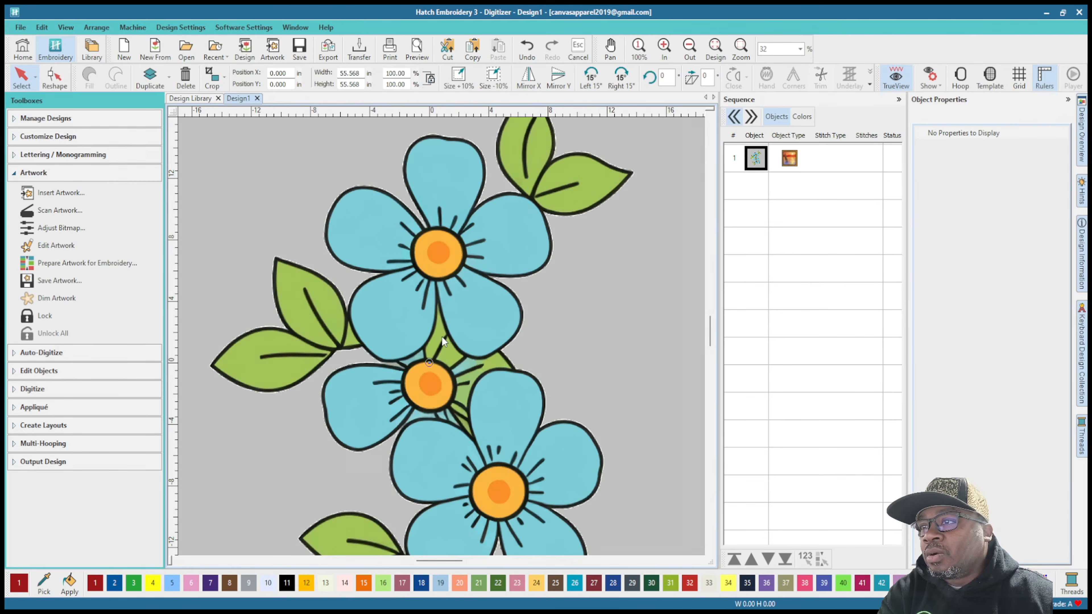
scroll(442, 336, "down", 3)
scroll(441, 365, "down", 2)
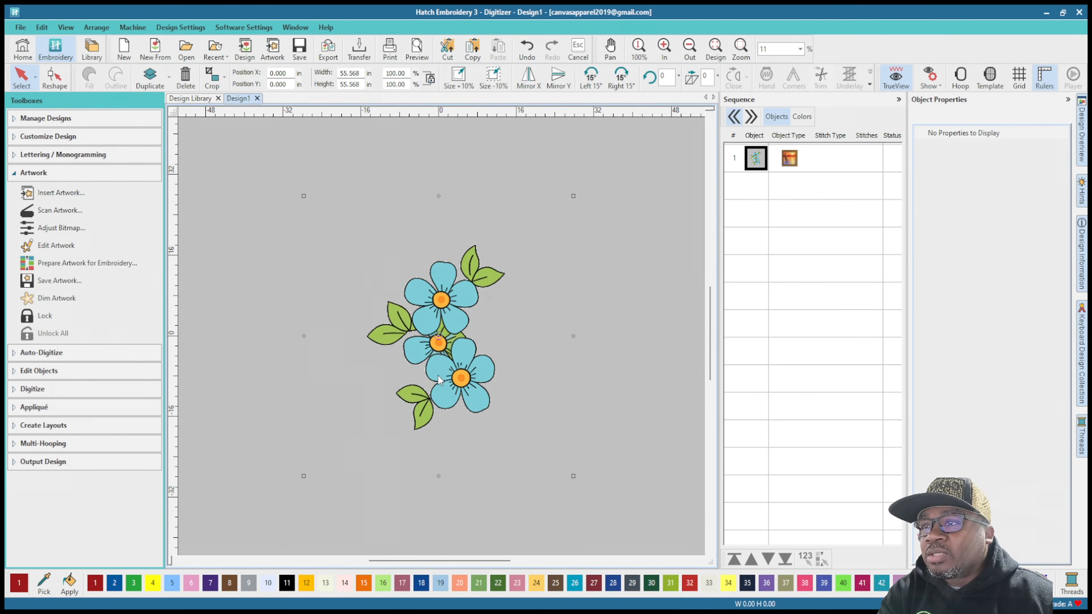
scroll(442, 338, "up", 2)
scroll(442, 338, "down", 1)
scroll(442, 337, "up", 1)
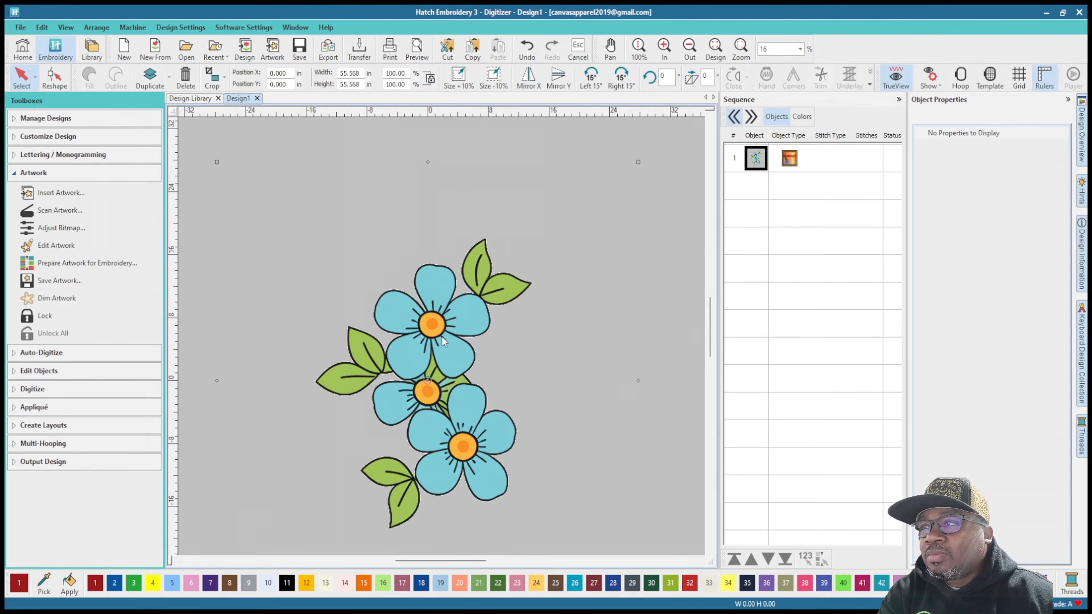
double_click(351, 84)
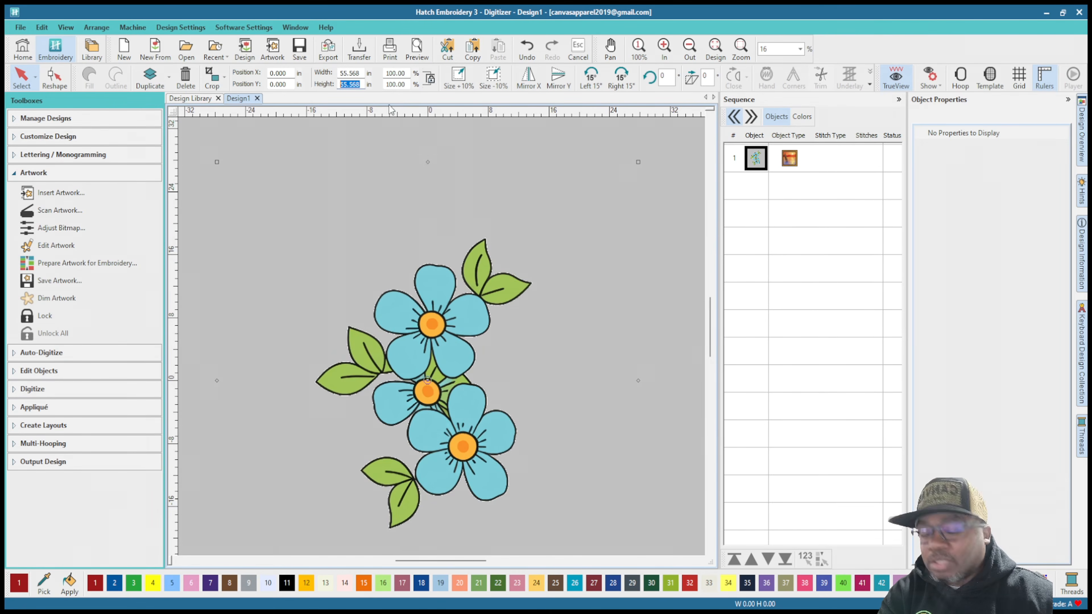
type("7")
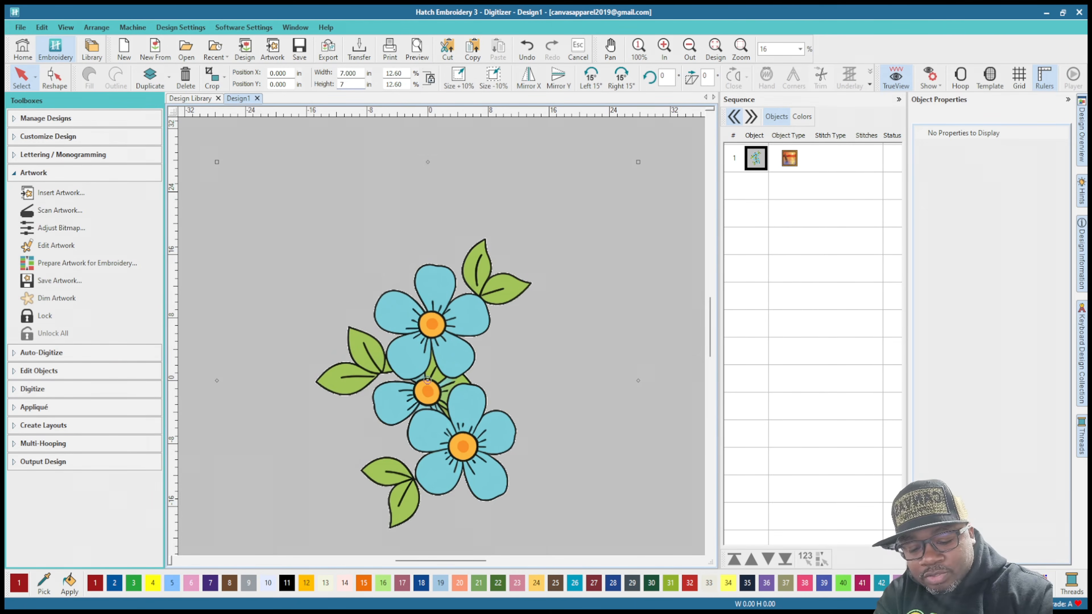
key("Return")
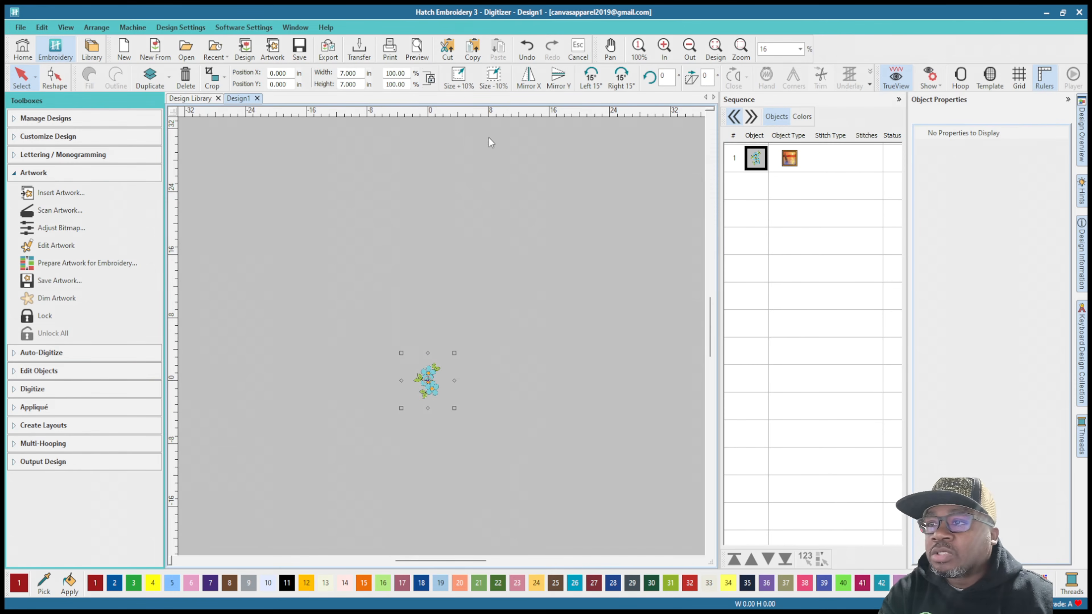
Step: Start Auto-digitize Embroidery on the flower artwork and reduce the processed bitmap to 6 colors, keeping the details setting
scroll(453, 431, "up", 12)
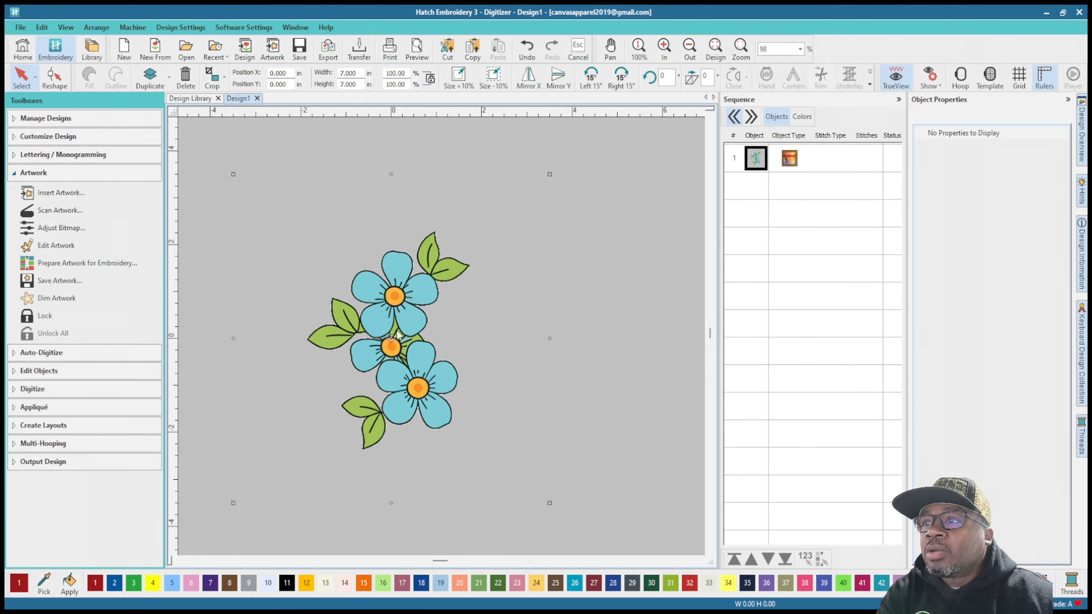
scroll(444, 337, "down", 4)
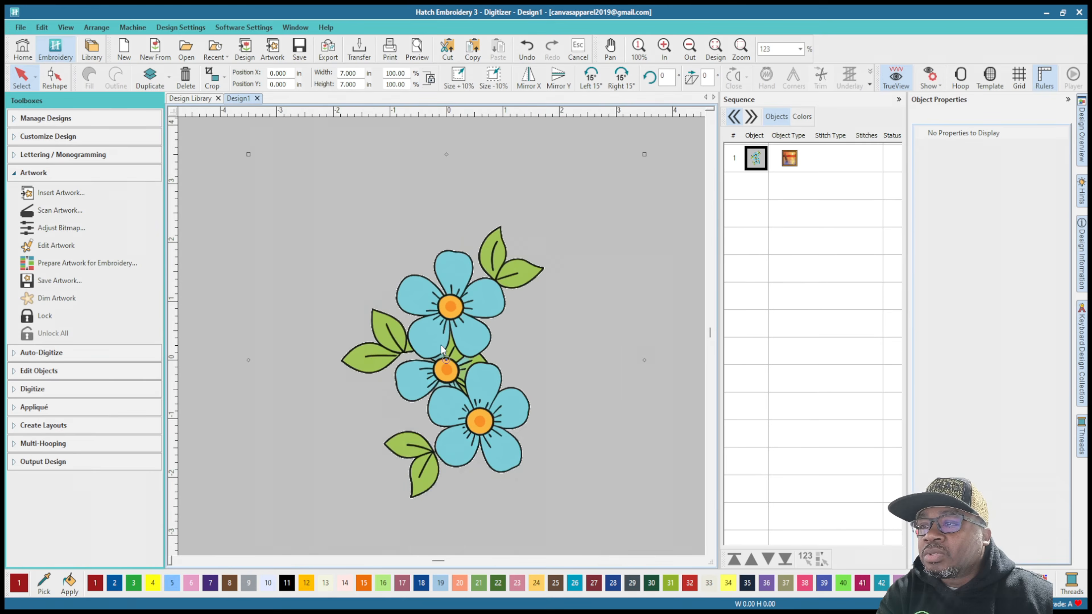
scroll(442, 339, "up", 1)
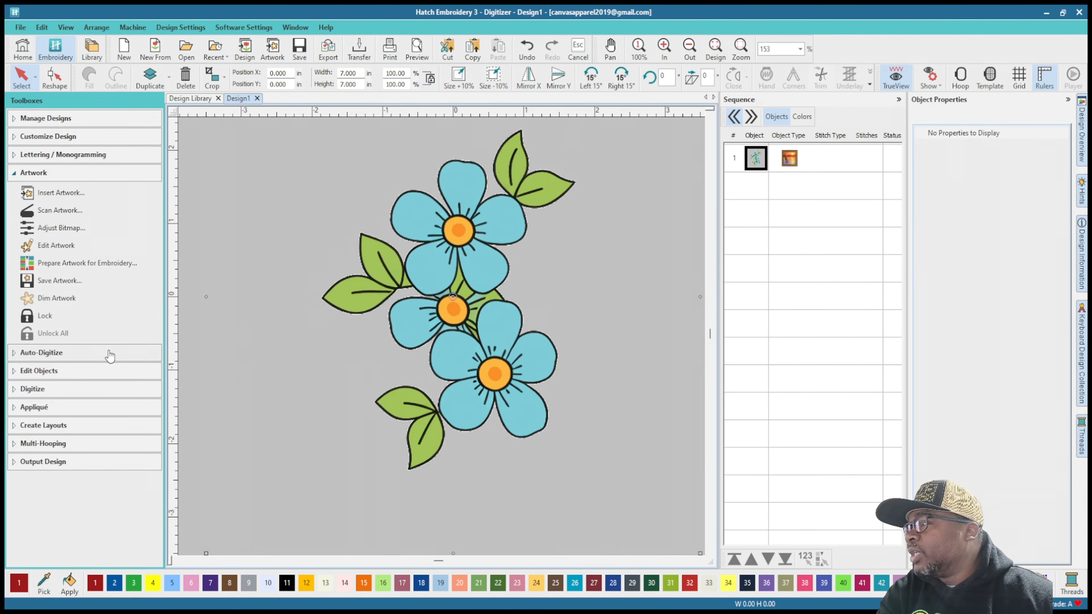
left_click(12, 171)
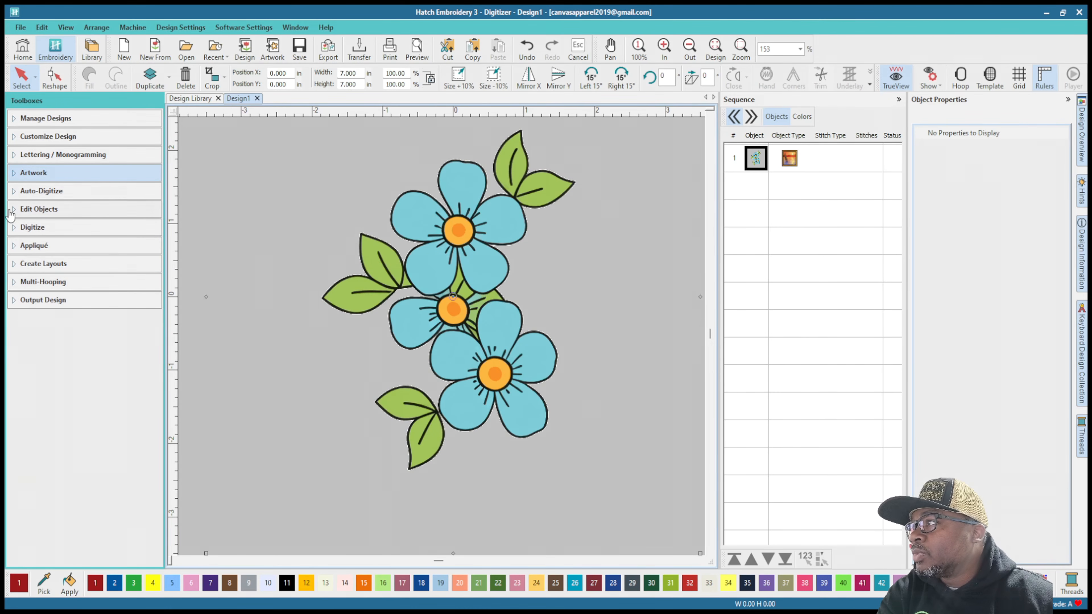
left_click(15, 194)
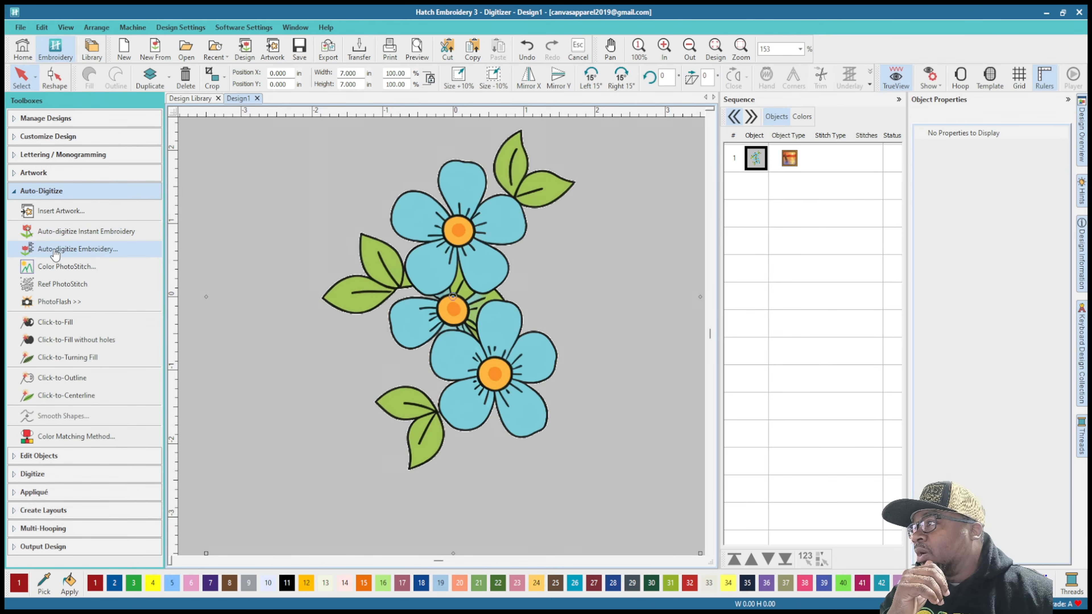
left_click(76, 255)
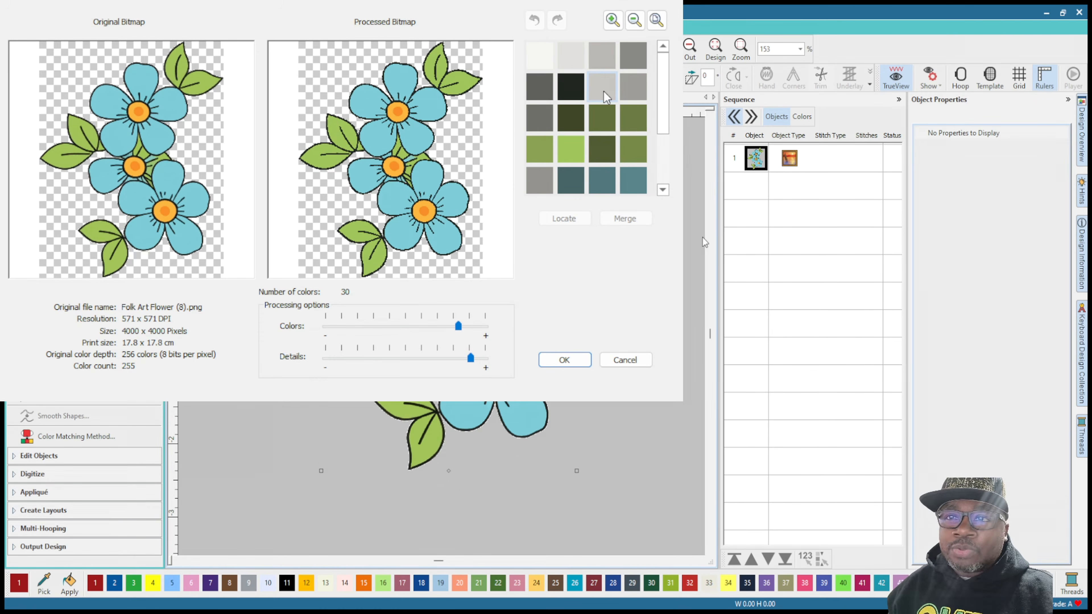
scroll(668, 101, "down", 3)
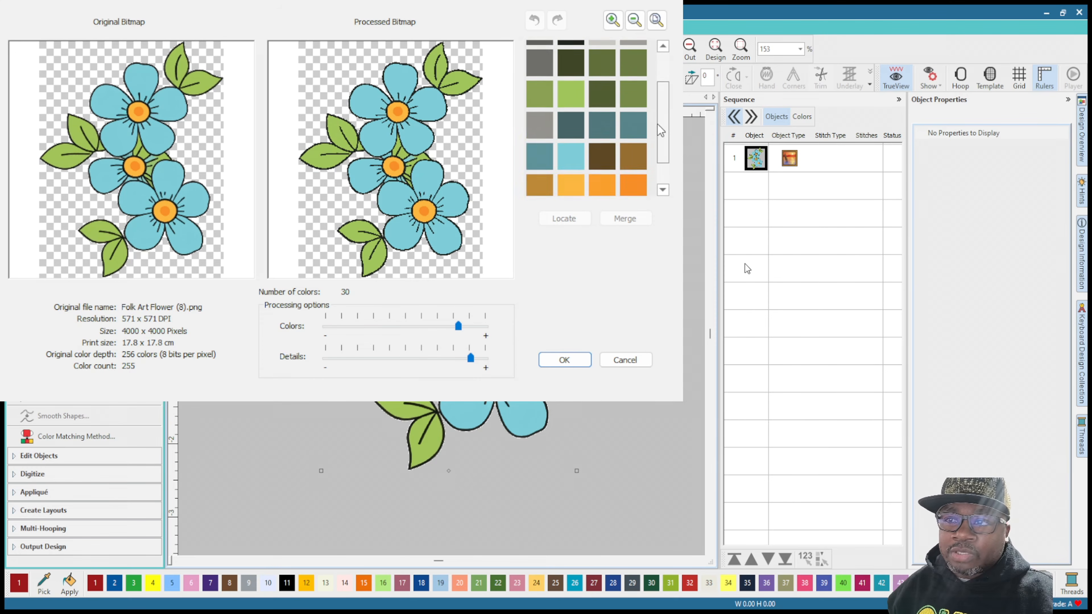
scroll(658, 86, "up", 3)
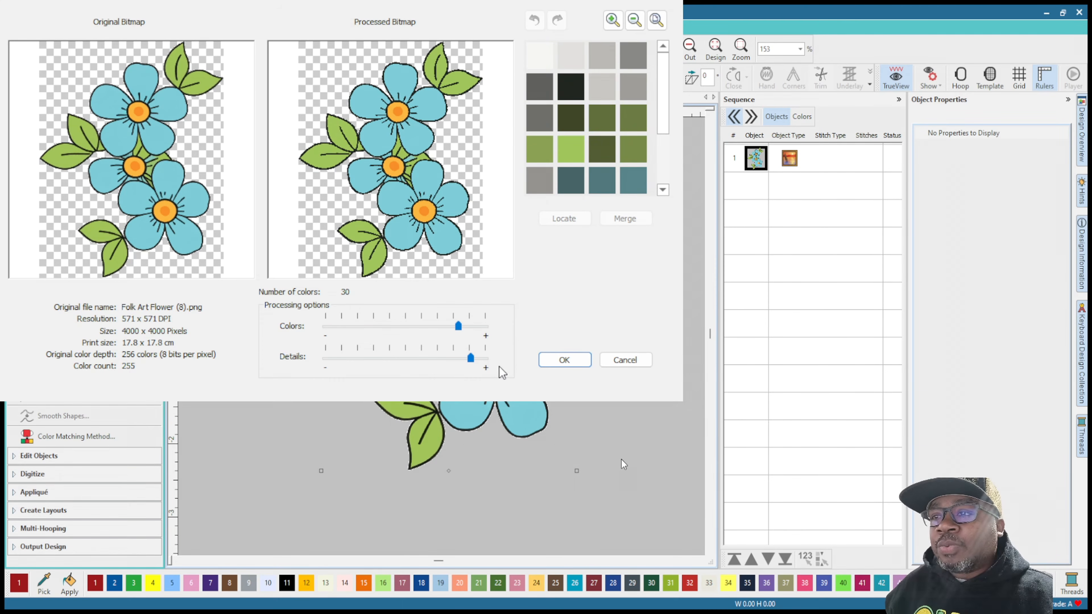
left_click_drag(458, 327, 403, 334)
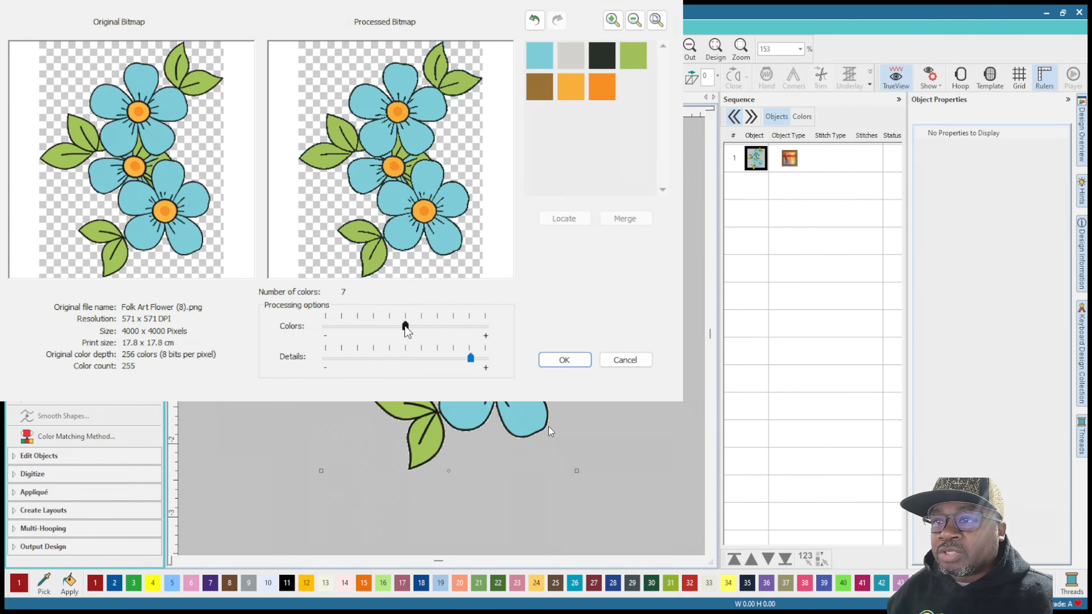
mouse_move(403, 325)
left_mouse_down()
mouse_move(388, 328)
mouse_move(403, 328)
left_mouse_up()
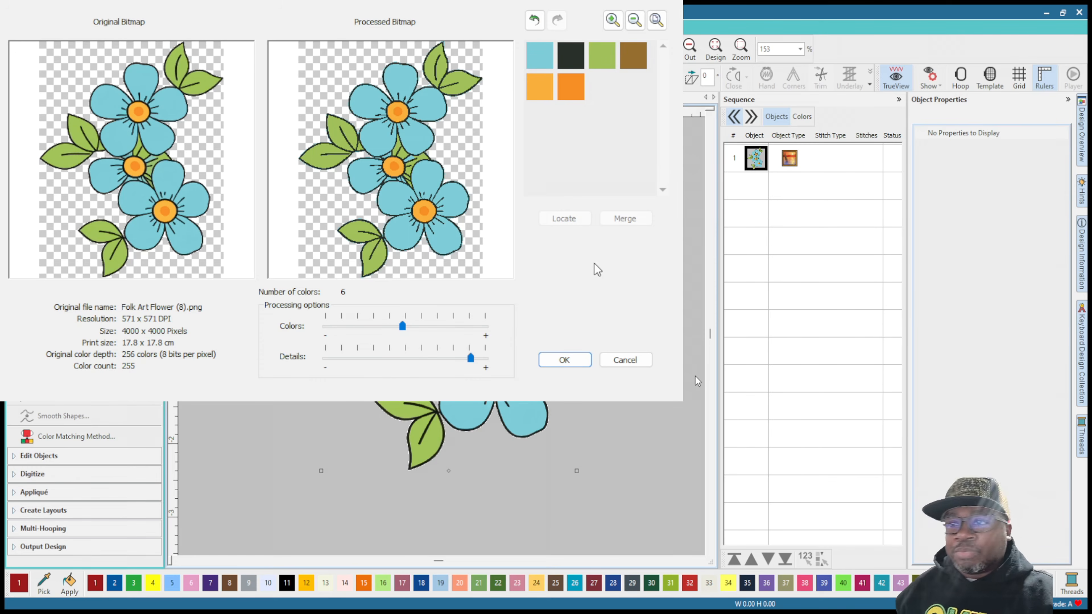
left_click(403, 328)
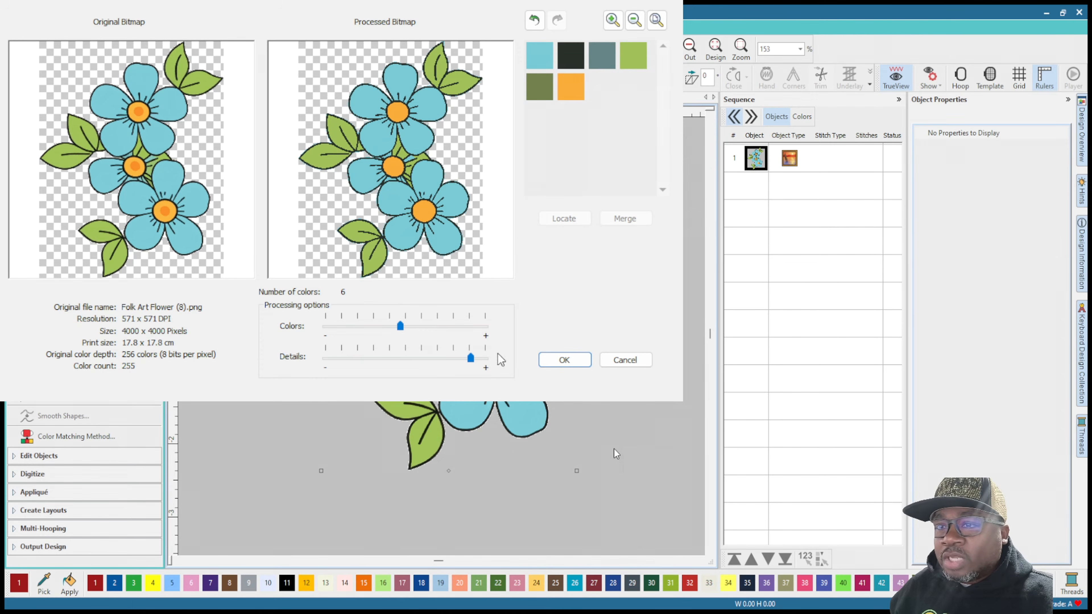
left_click(565, 360)
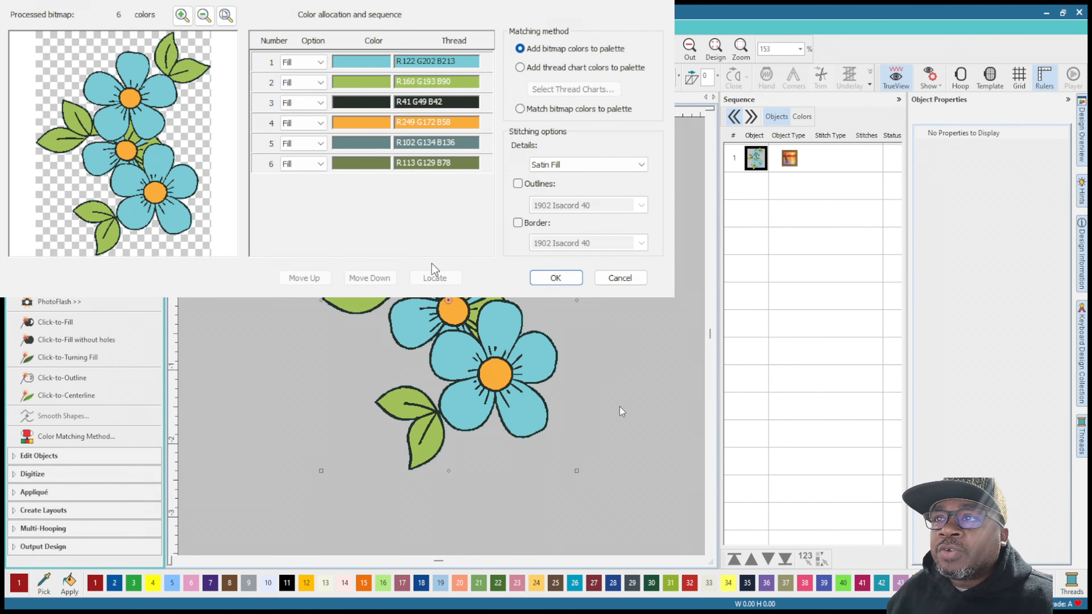
Step: Set the black outline color, number 3 in the color allocation, to Details
left_click(316, 102)
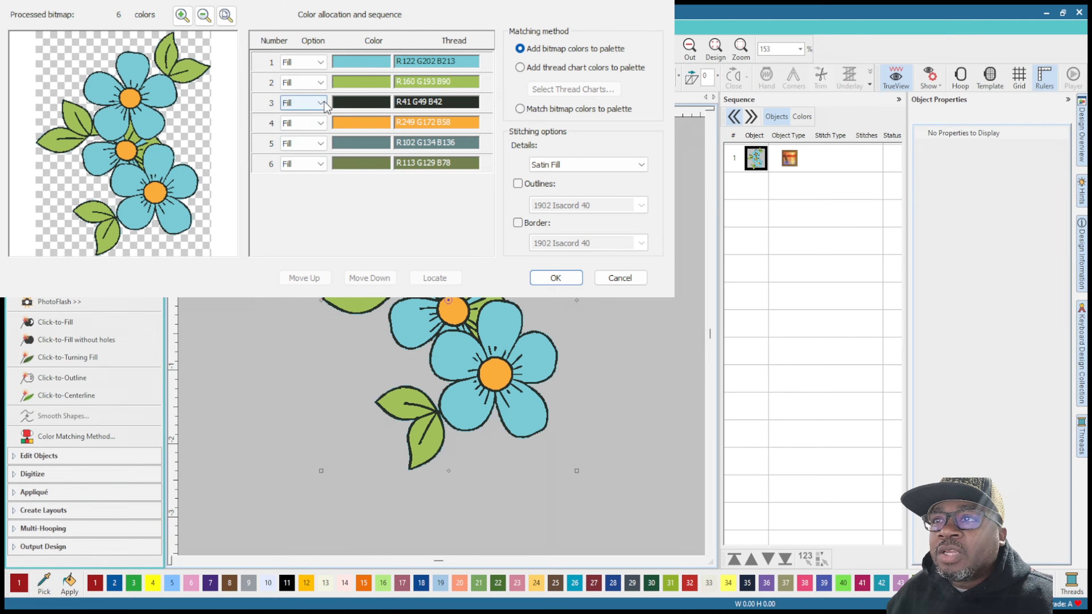
left_click(309, 119)
left_click(316, 102)
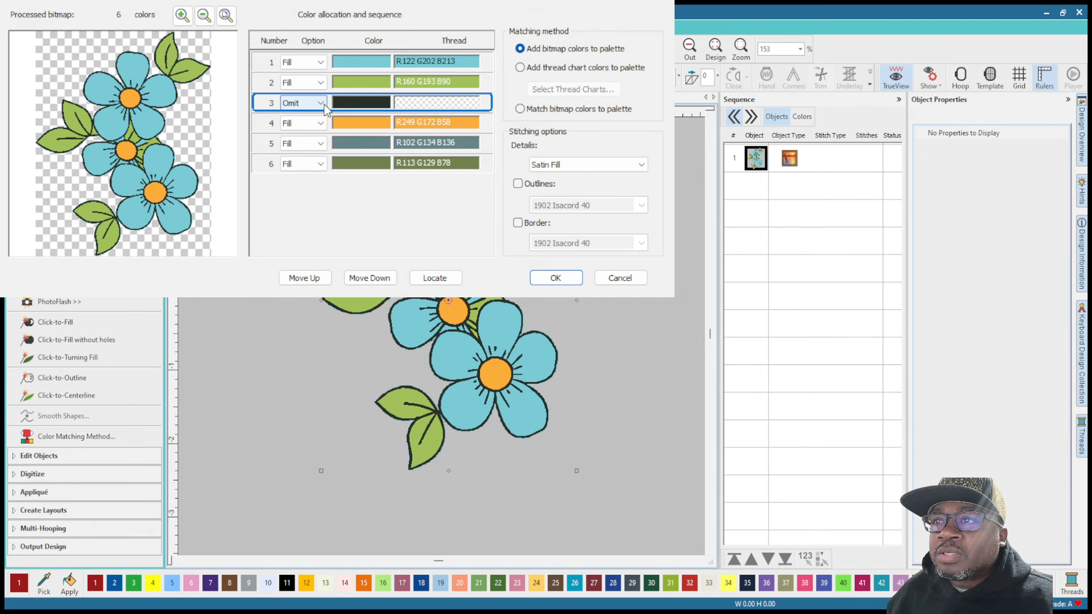
left_click(308, 126)
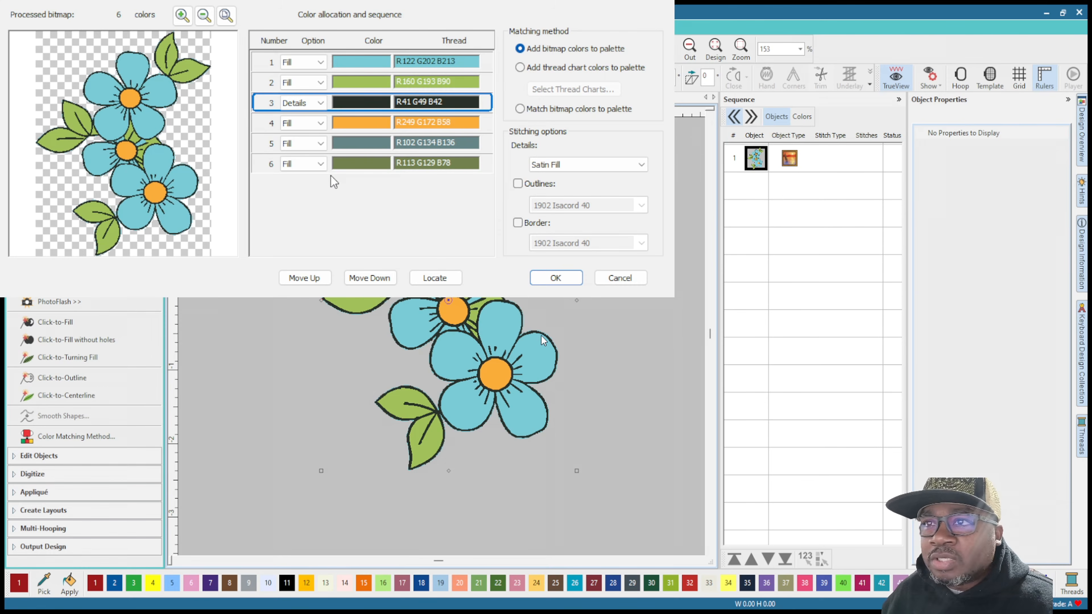
Step: Set the dark teal color 5 and dark olive green color 6 to Omit and generate the embroidery
left_click(322, 166)
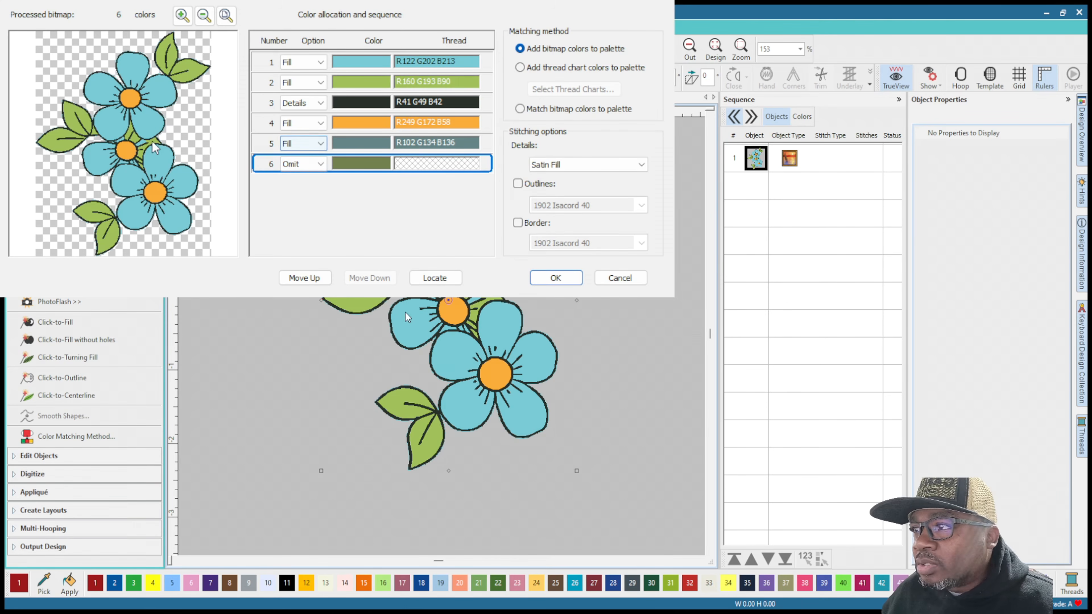
left_click(323, 150)
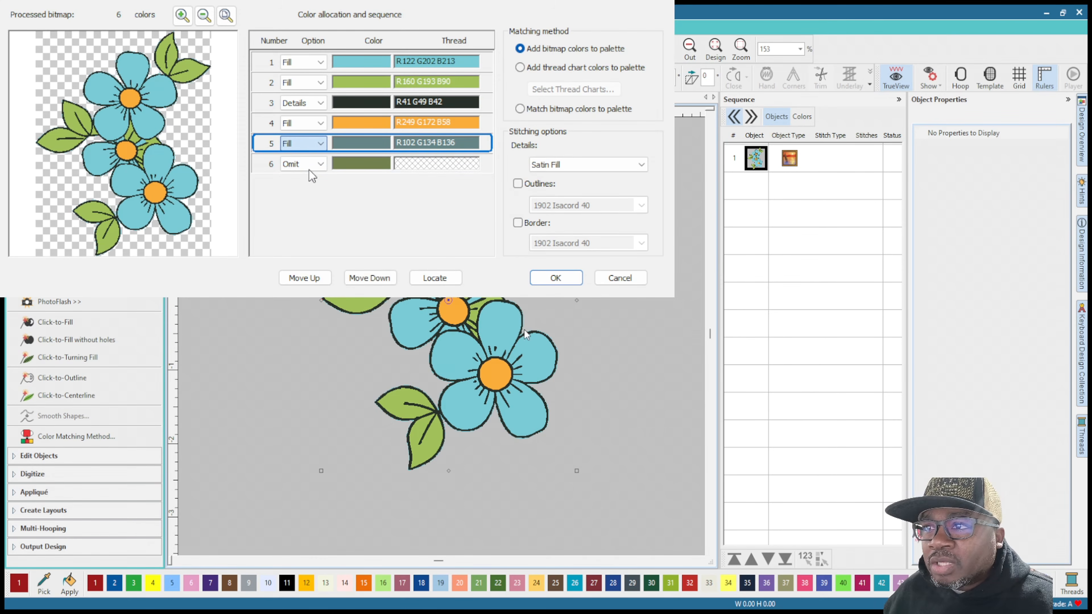
left_click(304, 178)
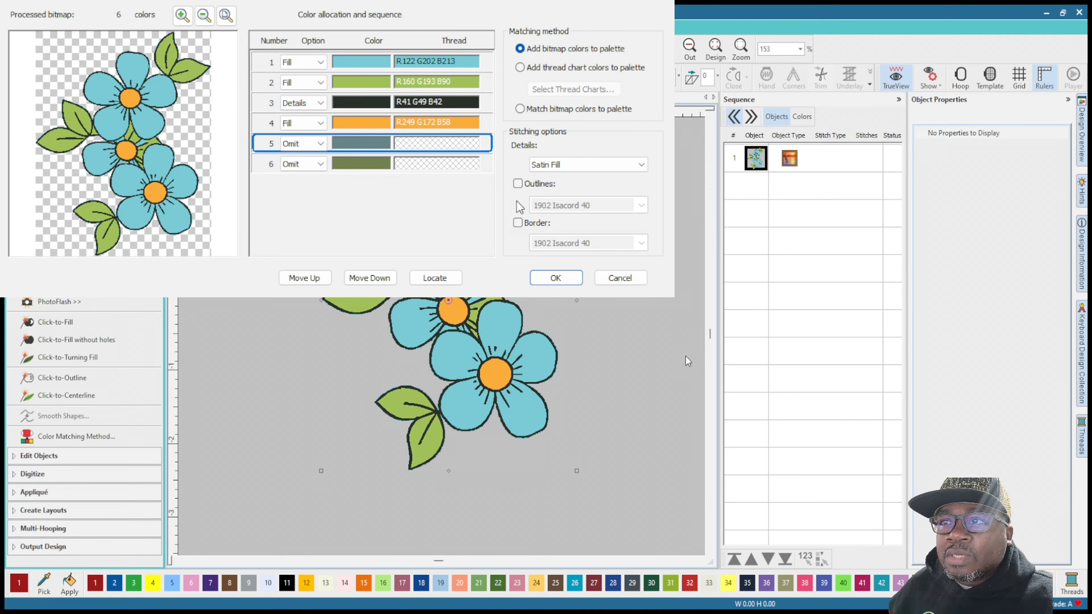
left_click(566, 278)
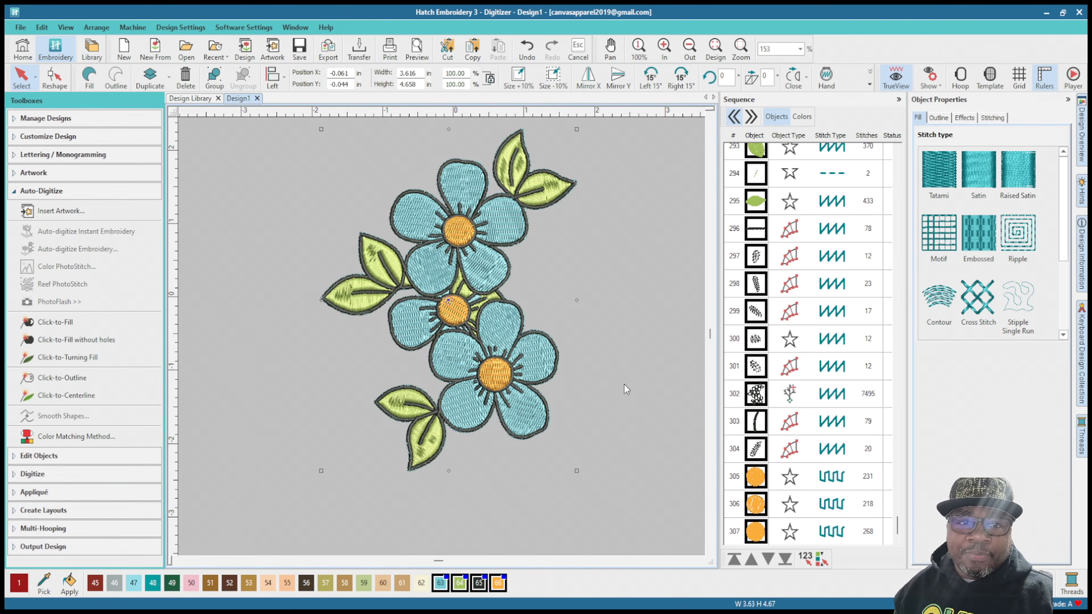
Step: Turn off TrueView and deselect the digitized flowers to inspect the plain stitches up close
scroll(443, 338, "up", 5)
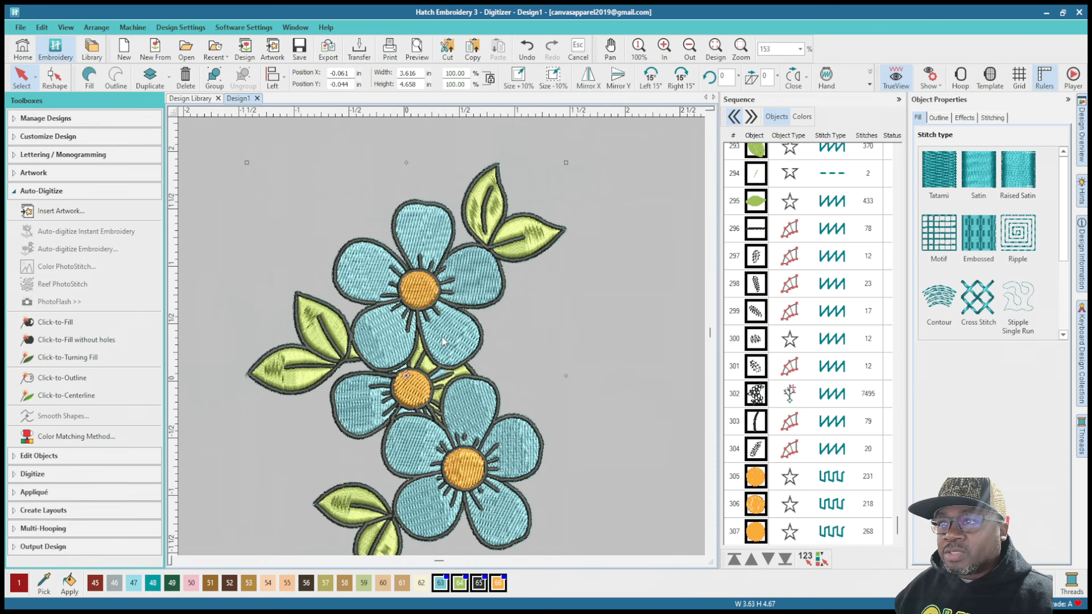
scroll(441, 336, "down", 5)
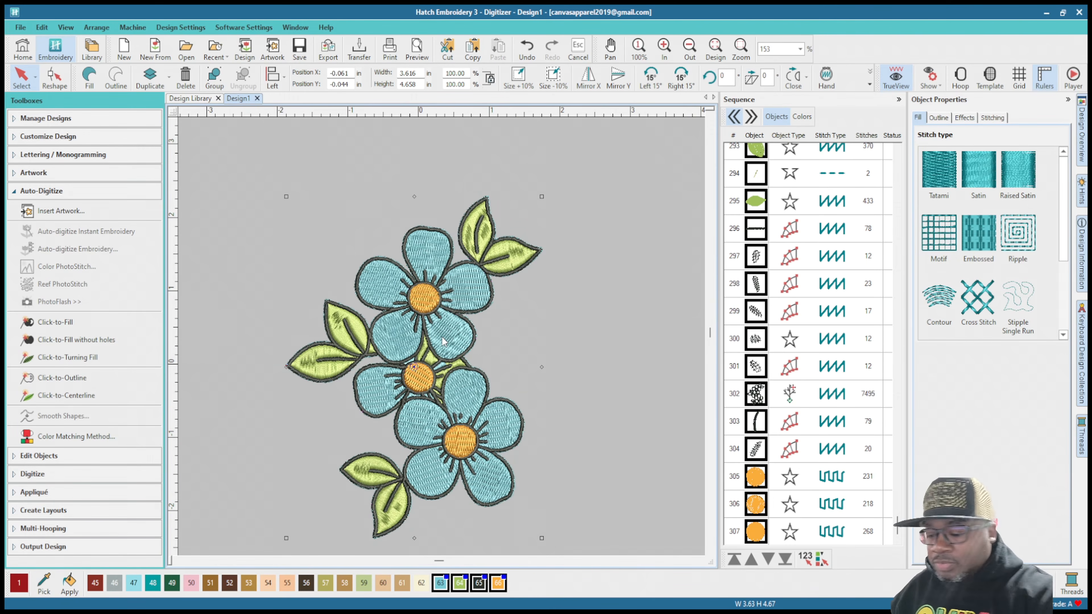
key("t")
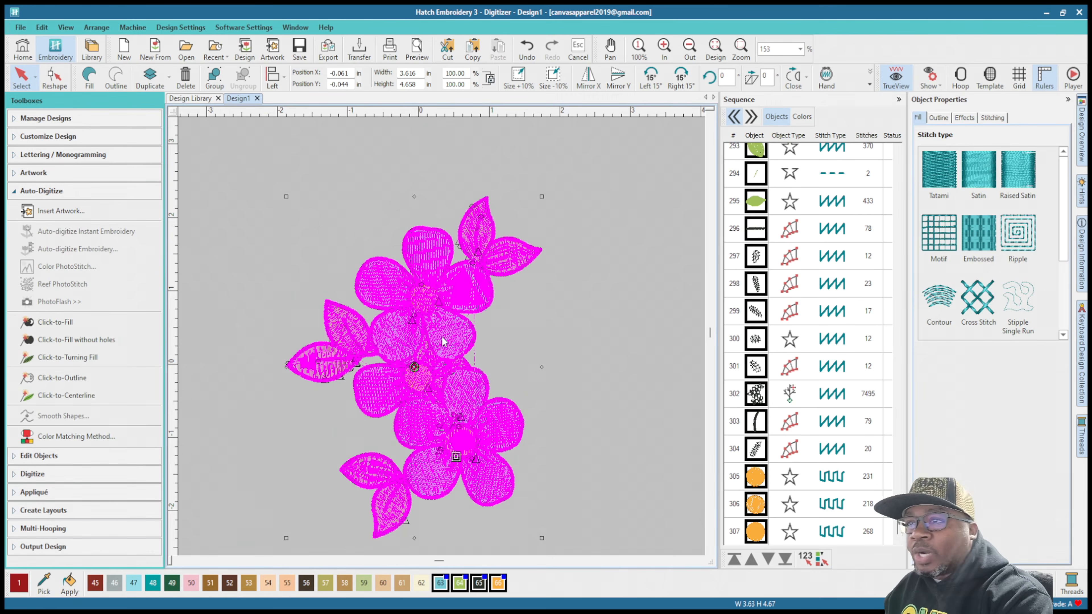
left_click(501, 163)
scroll(406, 346, "up", 7)
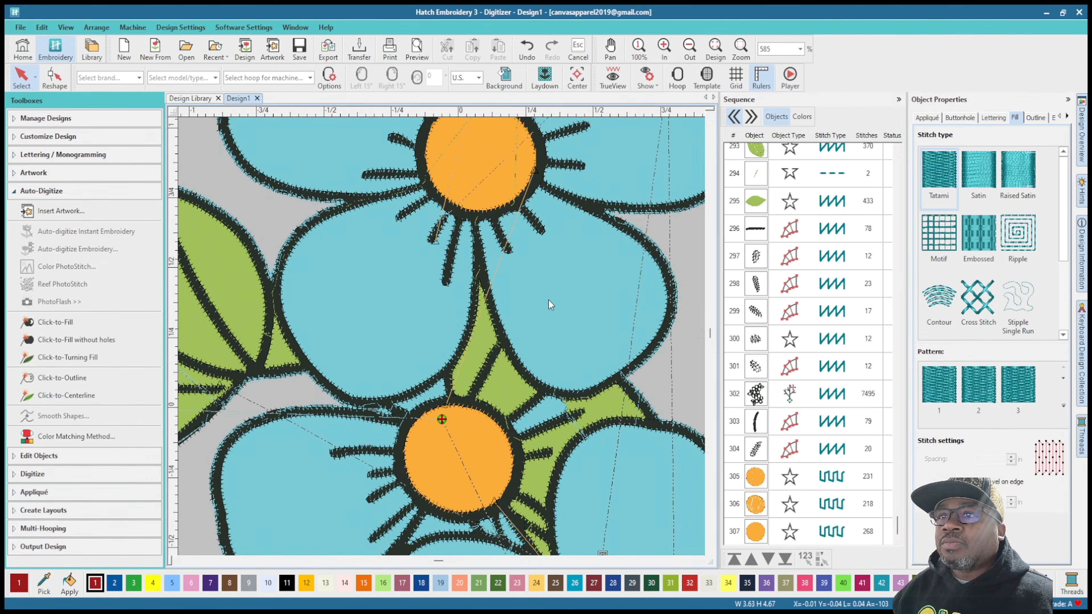
Step: Dim the artwork behind the embroidery, deselect the flowers, and inspect the petal, outline and flower-center stitches up close
scroll(549, 300, "up", 4)
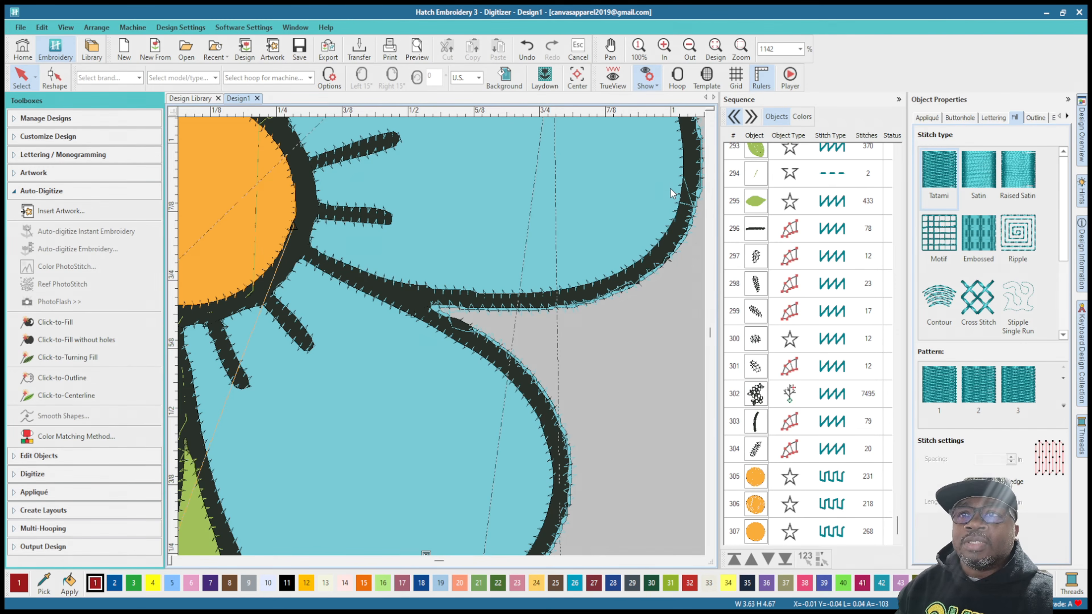
key("l")
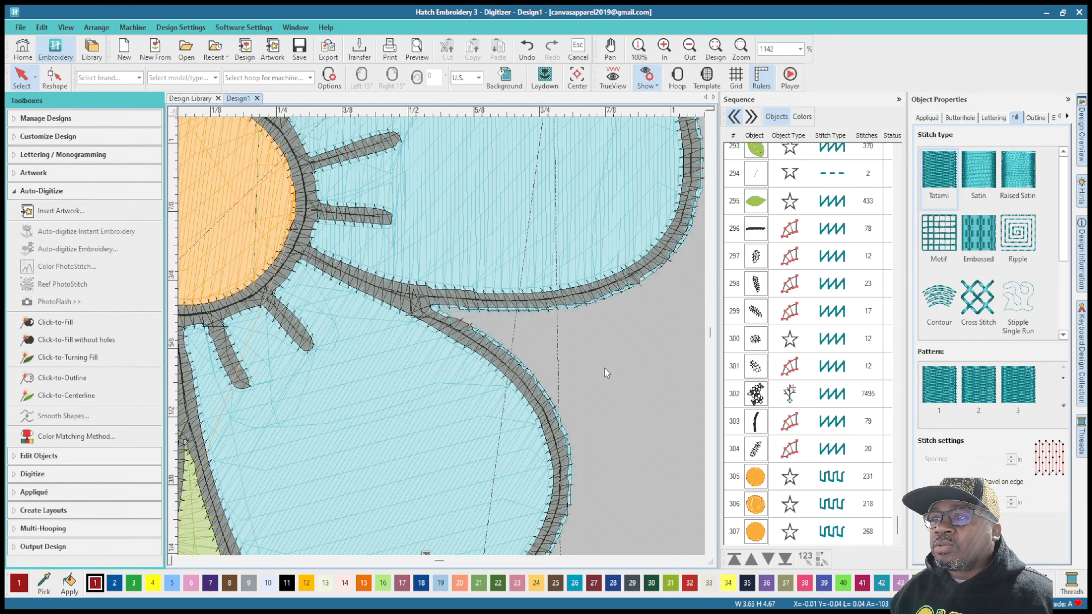
left_click(601, 357)
scroll(295, 300, "down", 3)
scroll(475, 317, "up", 2)
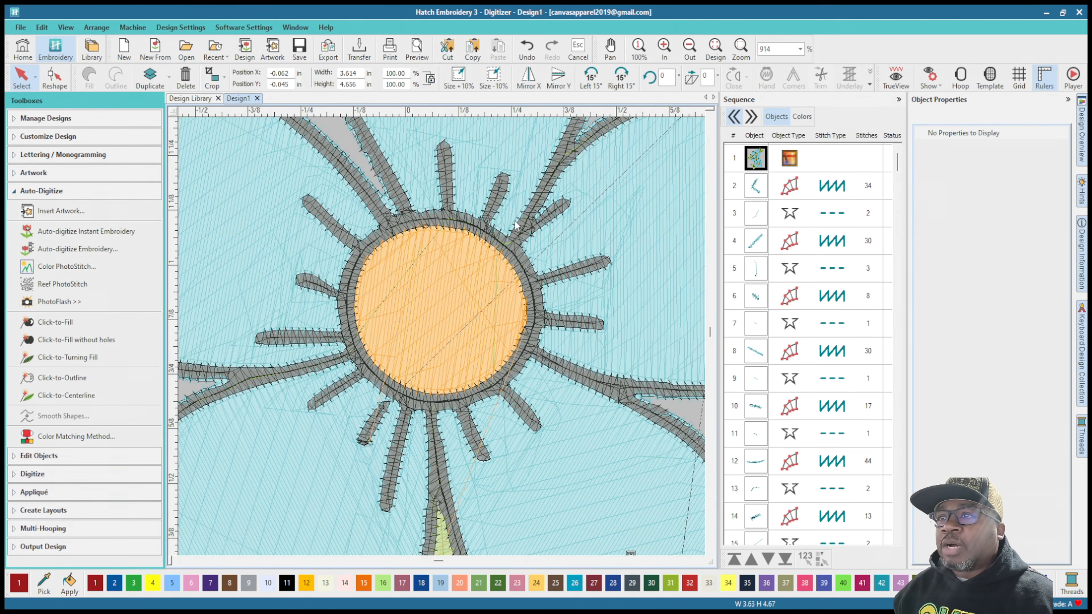
scroll(443, 336, "down", 4)
scroll(411, 334, "up", 4)
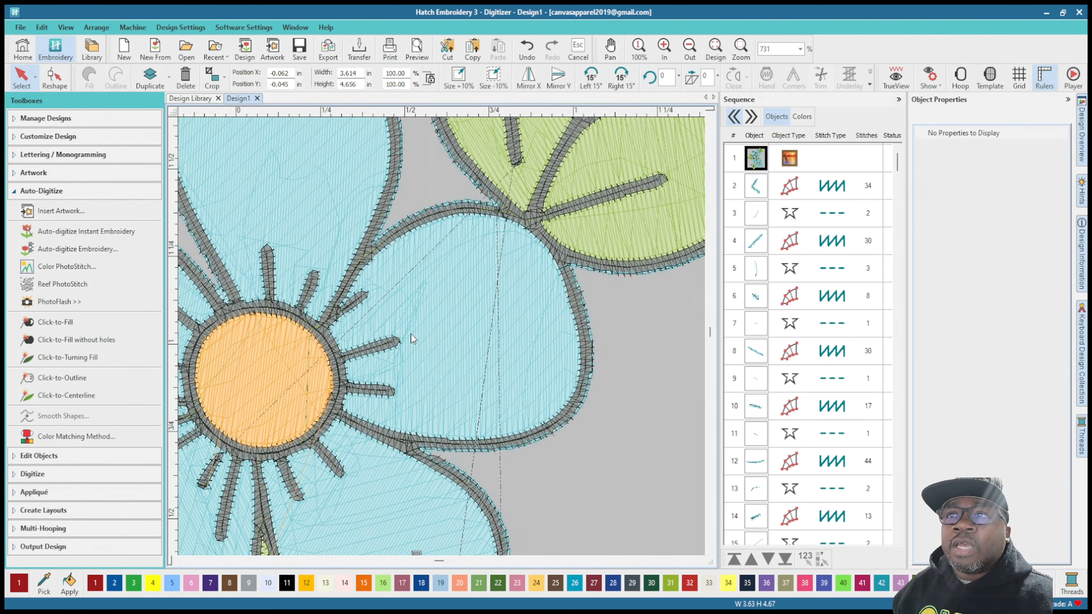
Step: Browse the design's object sequence and select the first stitched object to examine it against the whole design
scroll(770, 215, "down", 5)
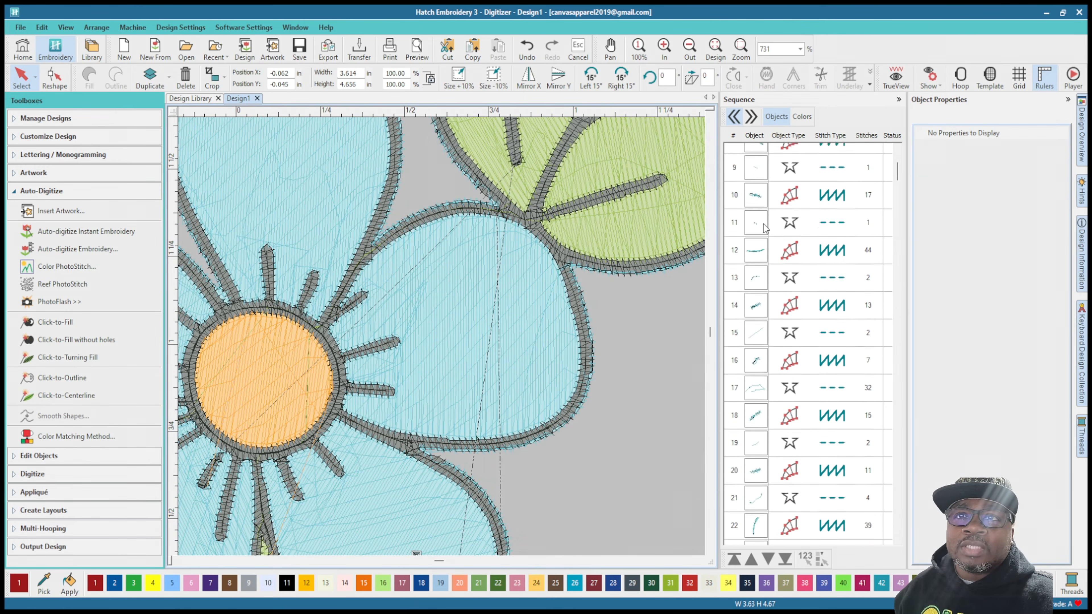
scroll(764, 228, "up", 5)
left_click(762, 189)
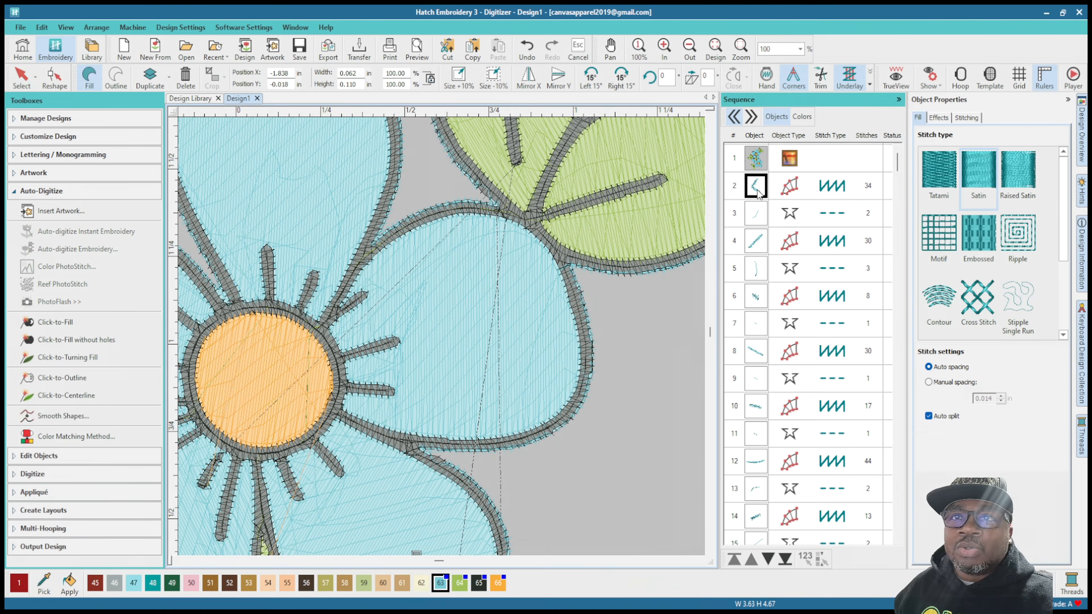
scroll(483, 318, "down", 3)
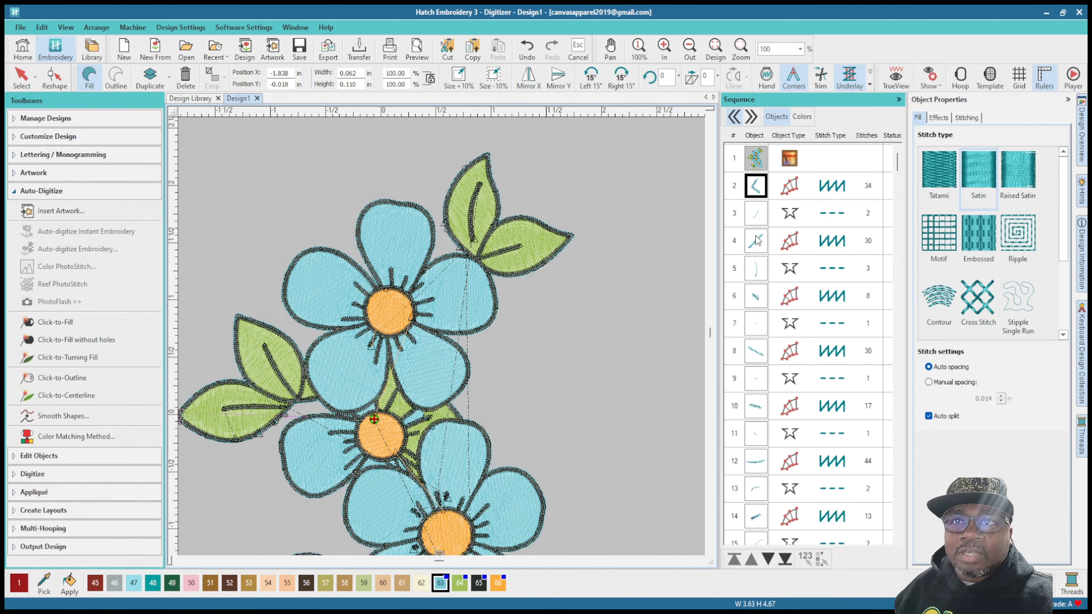
Step: List the sequence by thread color and remove the unused thread colors from the design palette
left_click(806, 117)
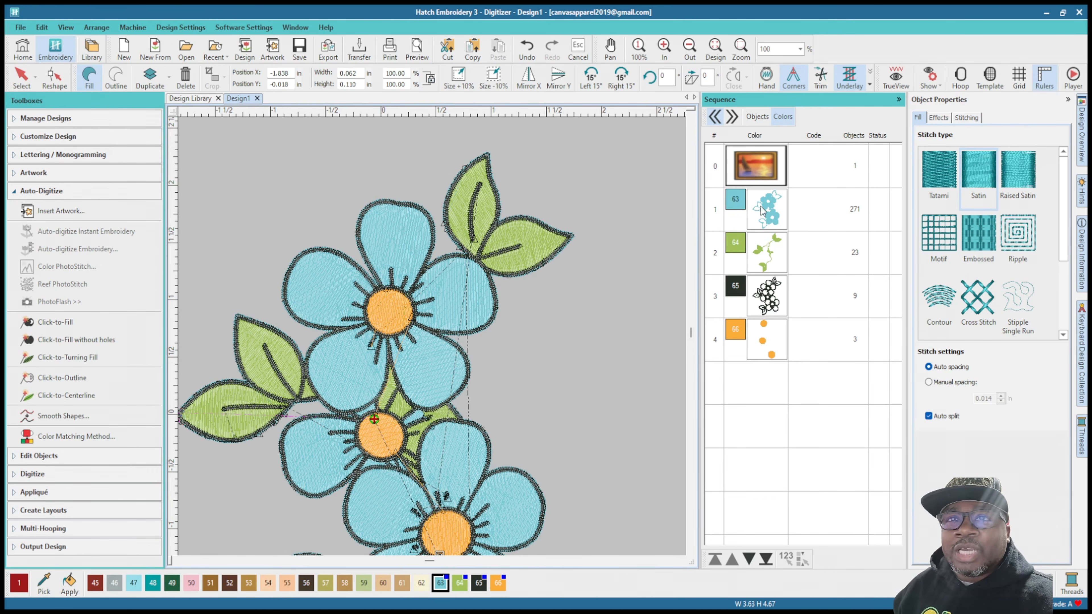
scroll(344, 430, "down", 2)
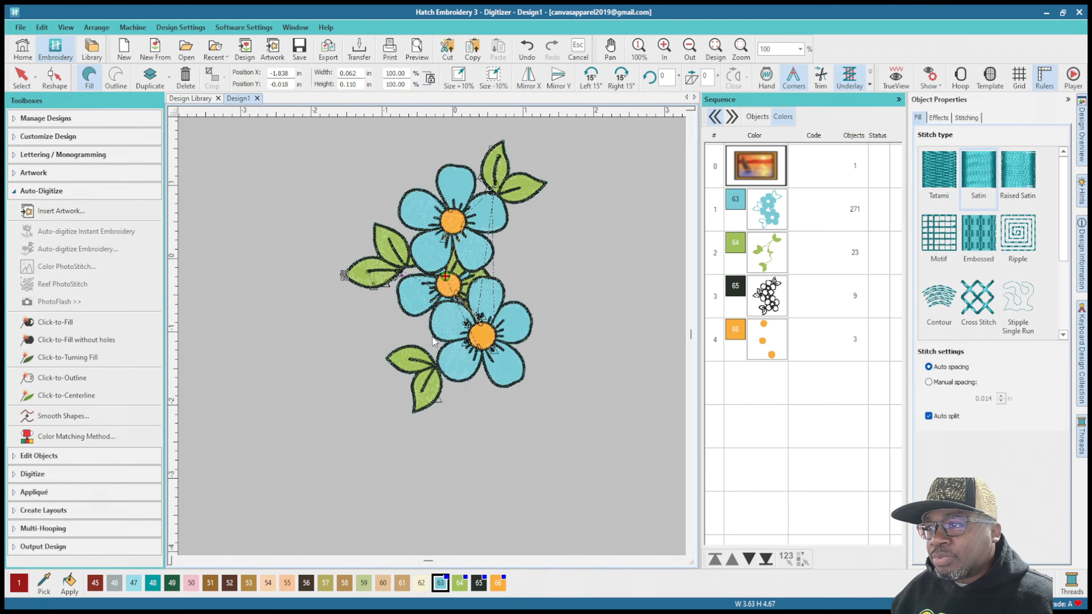
scroll(433, 341, "up", 3)
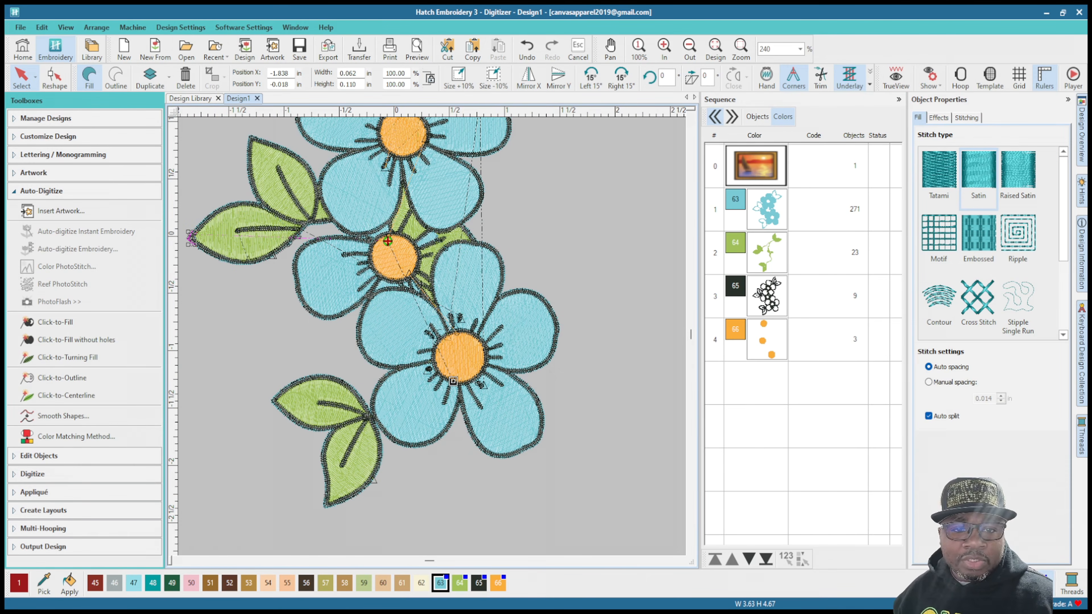
left_click(1043, 584)
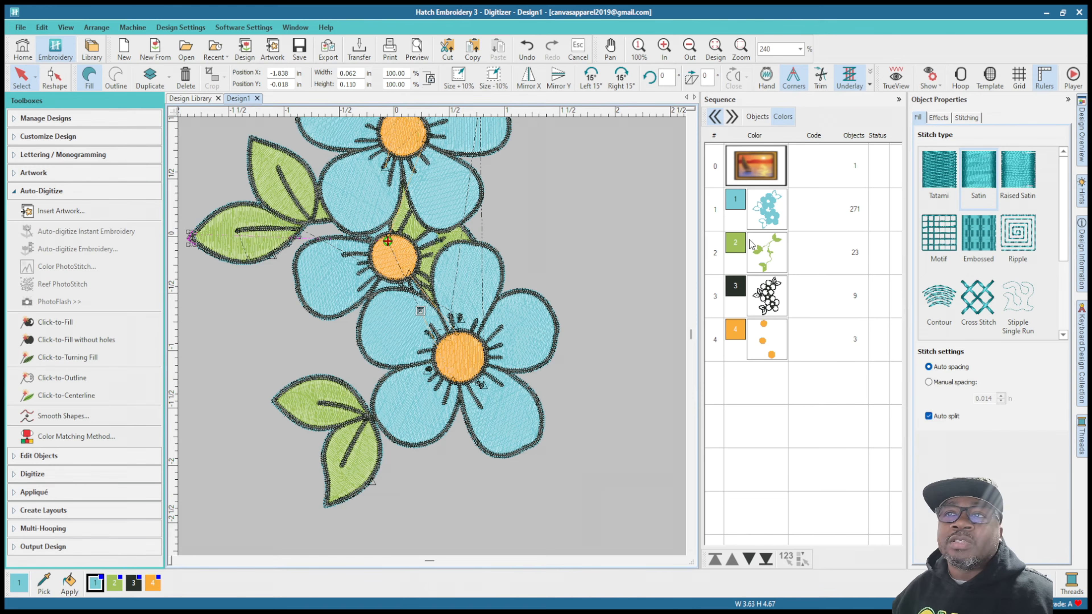
Step: Delete the blue, green, black and orange color groups from the sequence, keeping only the flower artwork
left_click(764, 227)
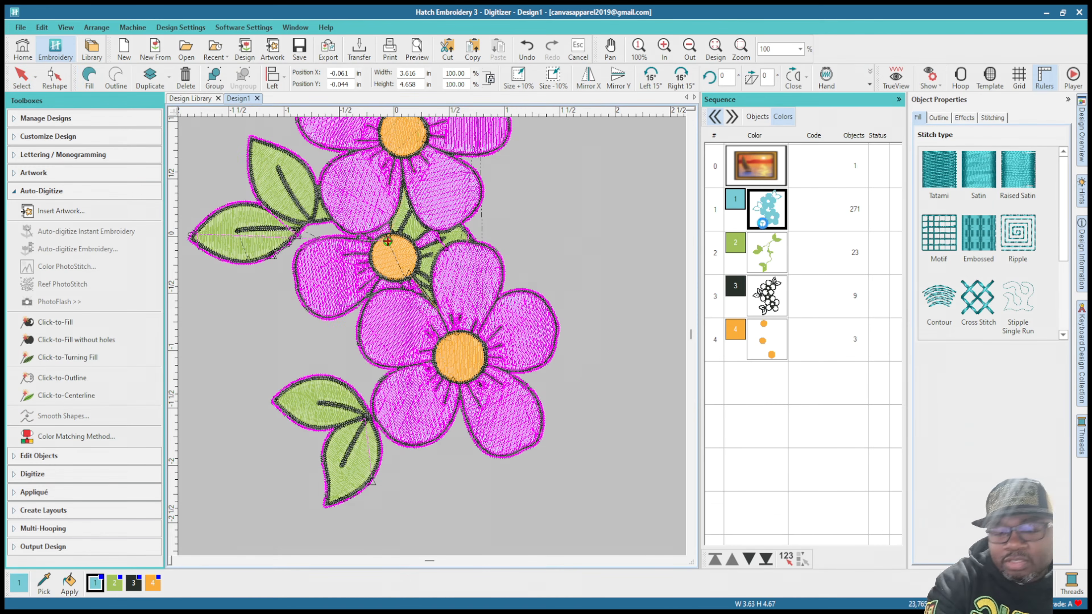
key("Delete")
left_click(765, 227)
key("Delete")
left_click(768, 221)
key("Delete")
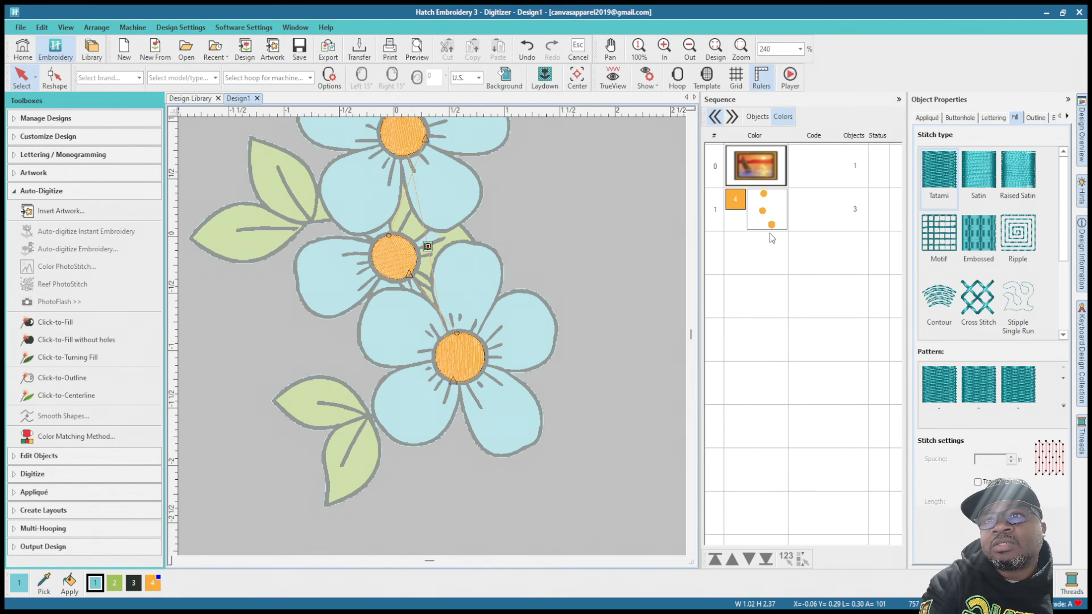
left_click(768, 224)
key("Delete")
Step: Use Click-to-Fill without holes to fill the two upper-right leaves and the two left leaves in green
scroll(432, 337, "down", 2)
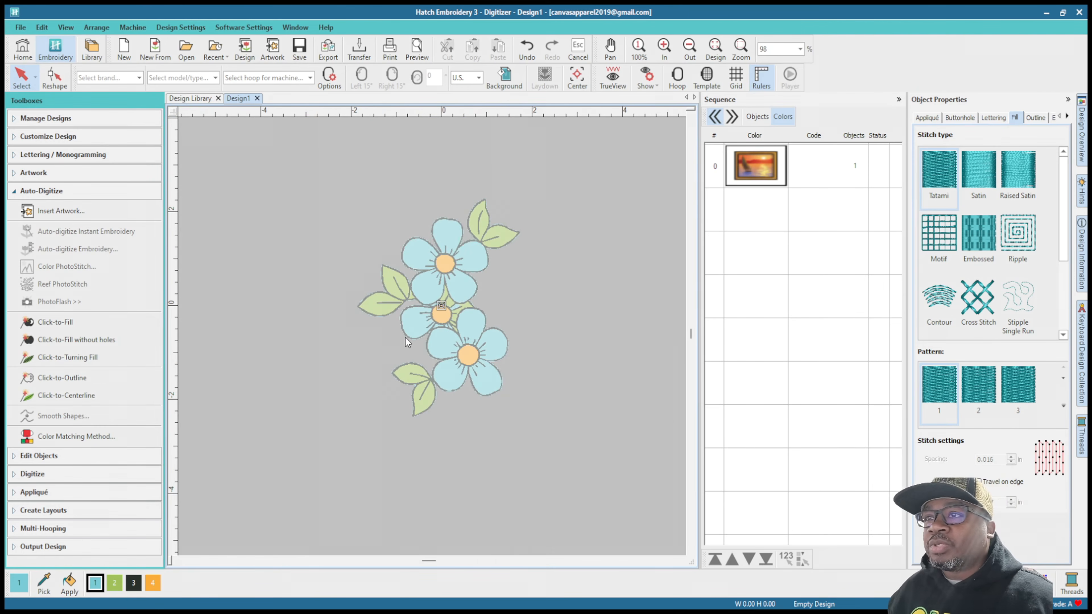
scroll(433, 337, "up", 5)
scroll(431, 341, "down", 5)
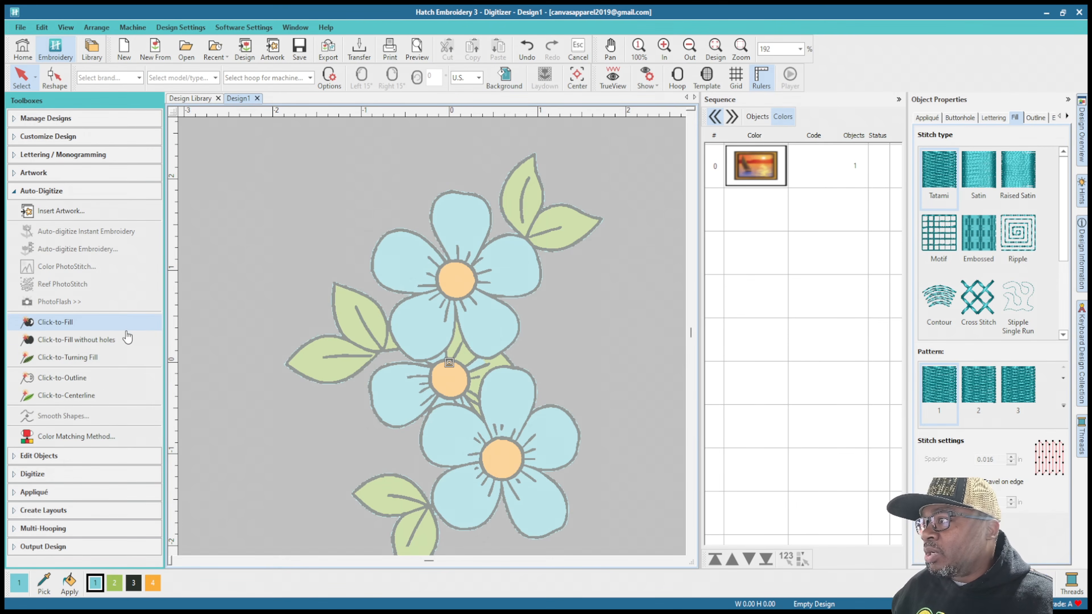
left_click(77, 344)
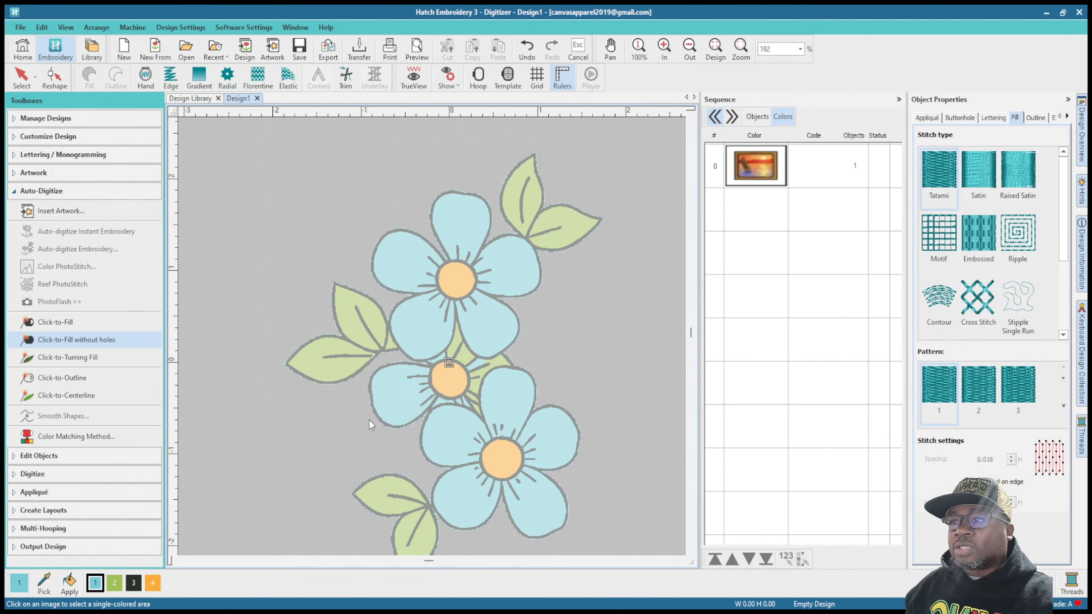
left_click(514, 202)
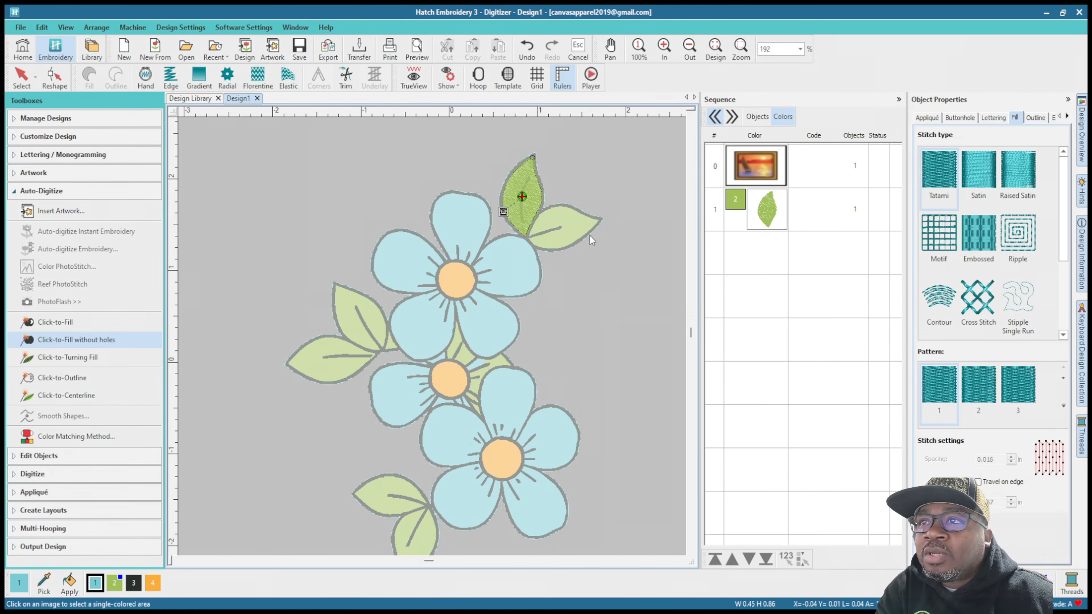
left_click(581, 224)
left_click(344, 314)
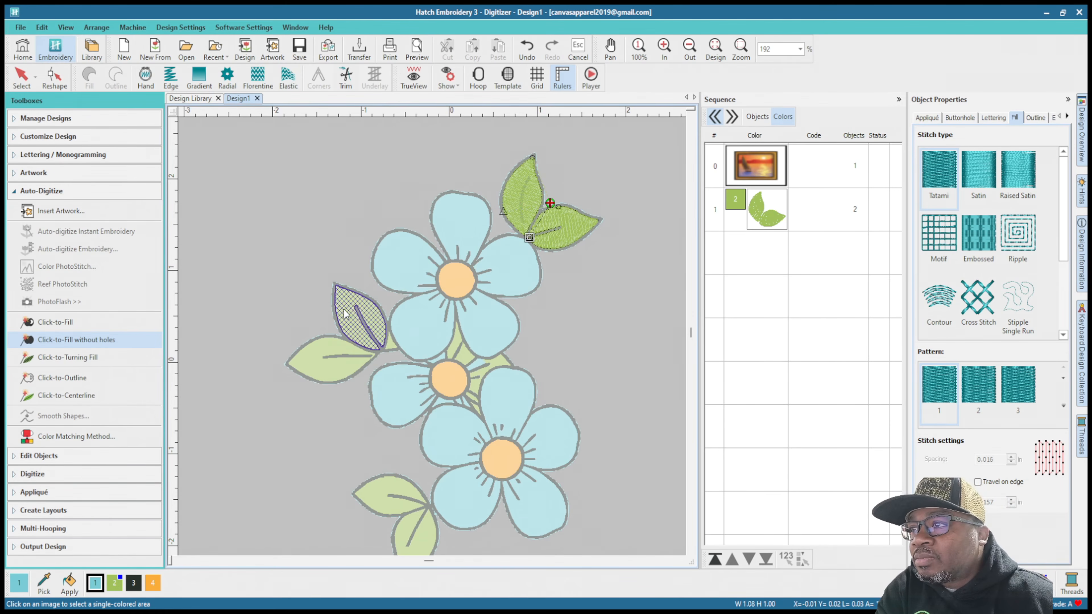
left_click(346, 367)
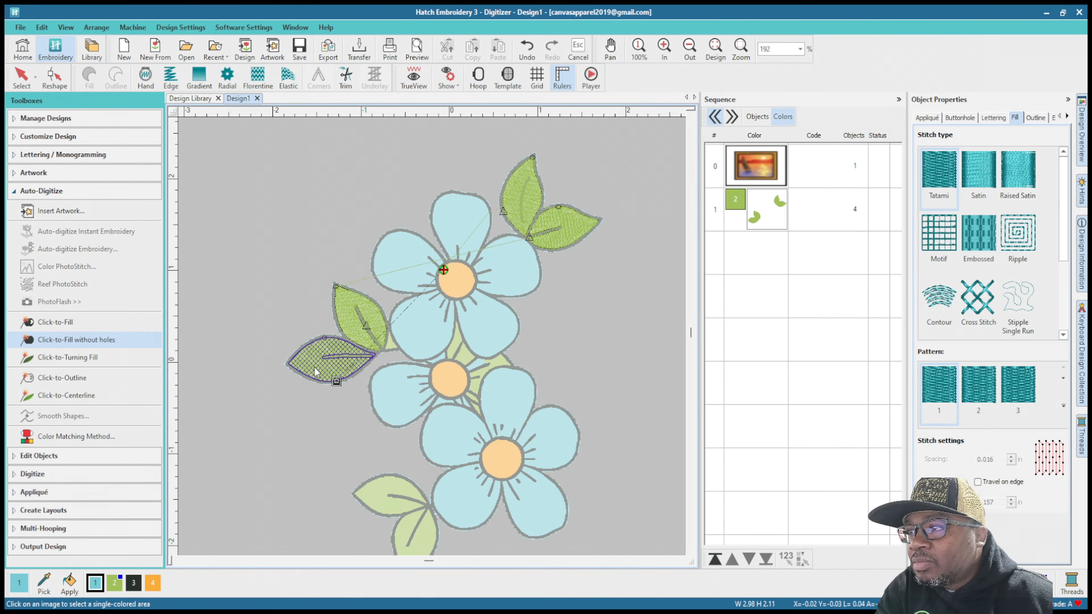
Step: Fill the small green areas beside the left leaves and between the middle flowers using Click-to-Fill without holes
scroll(379, 347, "up", 5)
left_click(471, 314)
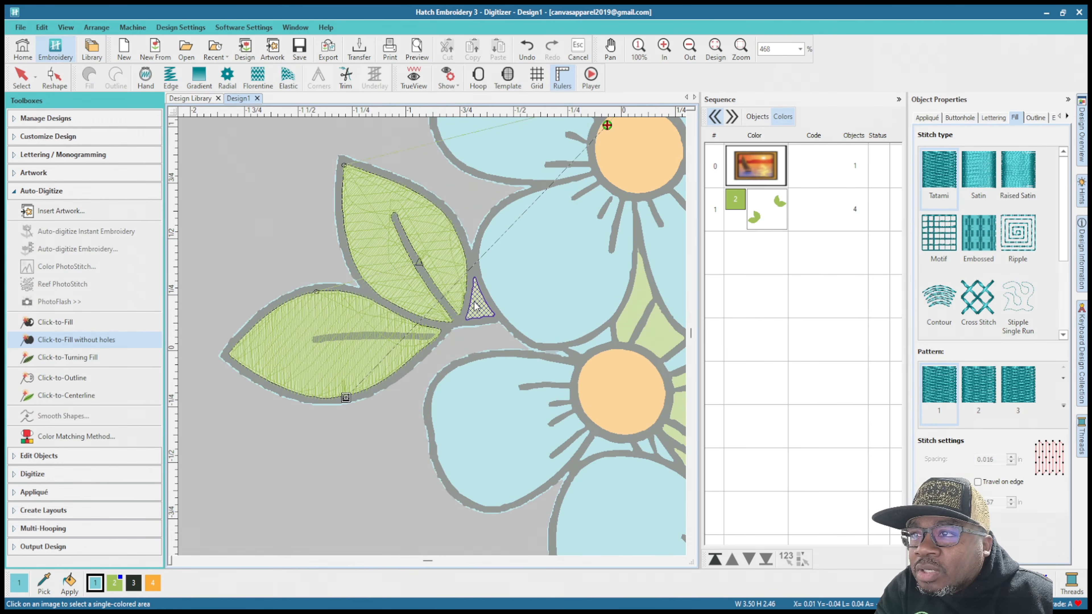
scroll(620, 337, "down", 1)
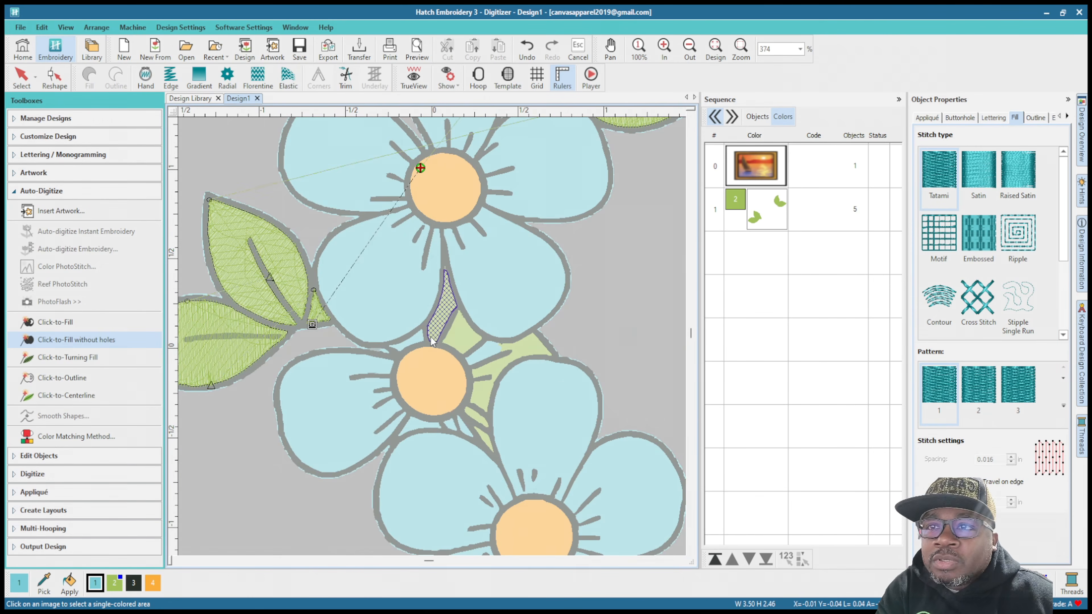
left_click(438, 322)
left_click(469, 349)
left_click(528, 357)
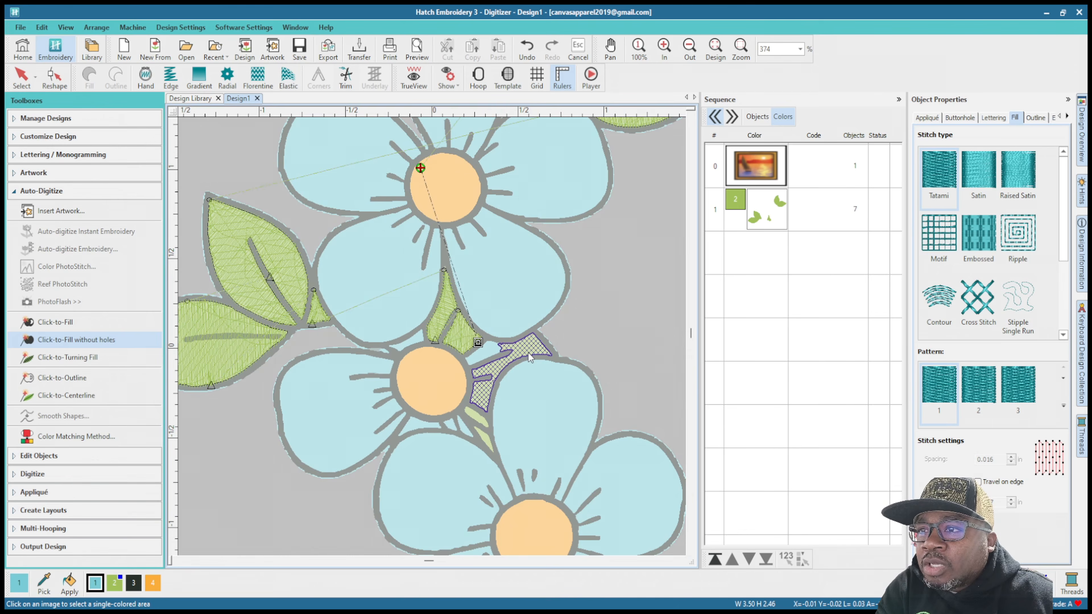
left_click(479, 423)
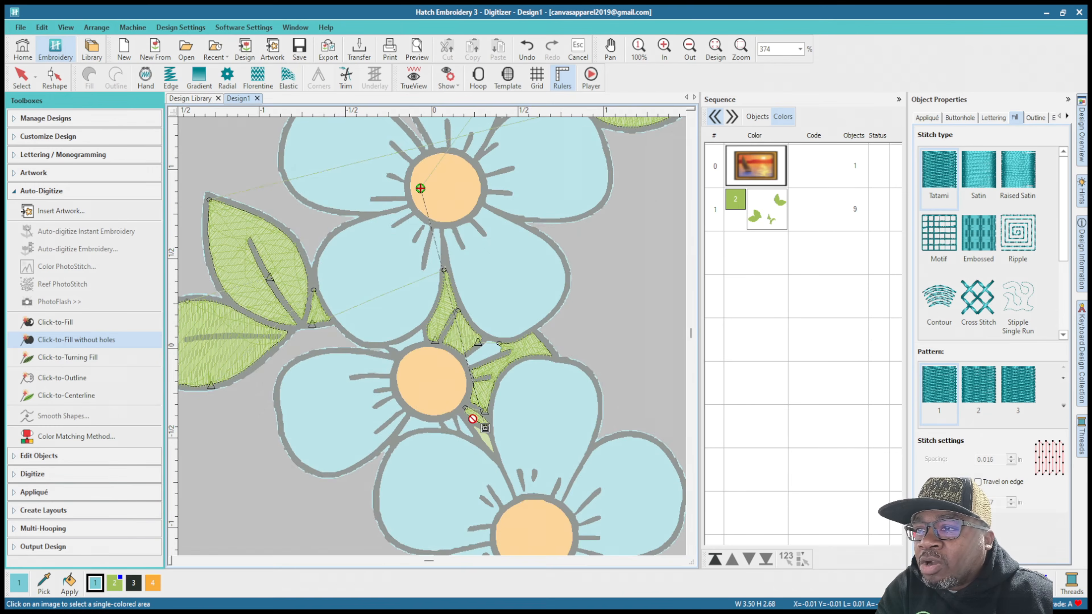
Step: Fill the two leaves beside the lowest flower using Click-to-Fill without holes
scroll(490, 450, "down", 3)
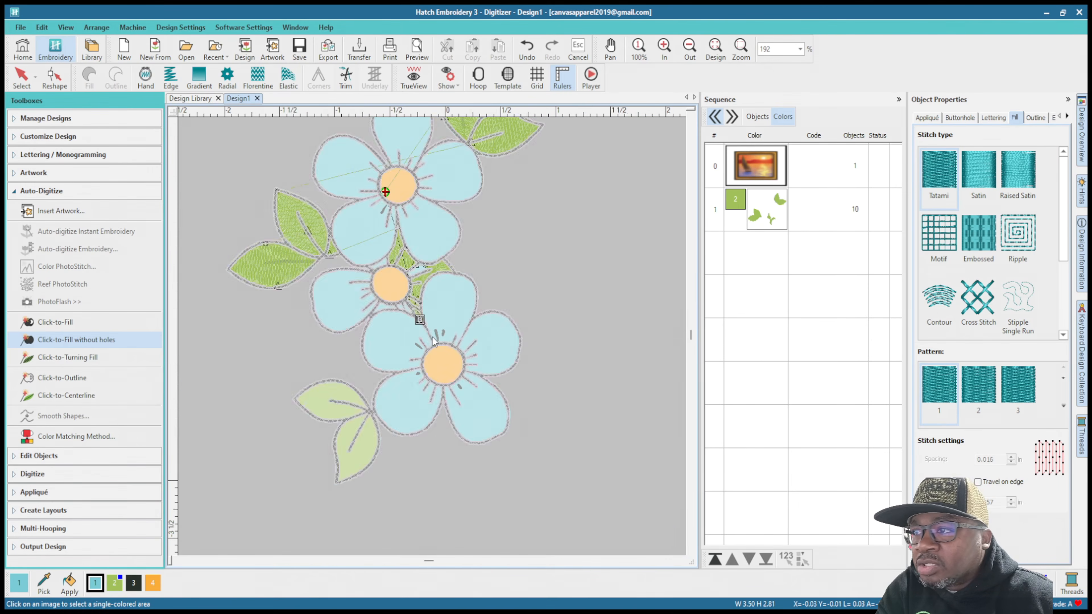
scroll(359, 287, "up", 2)
left_click(359, 287)
left_click(399, 392)
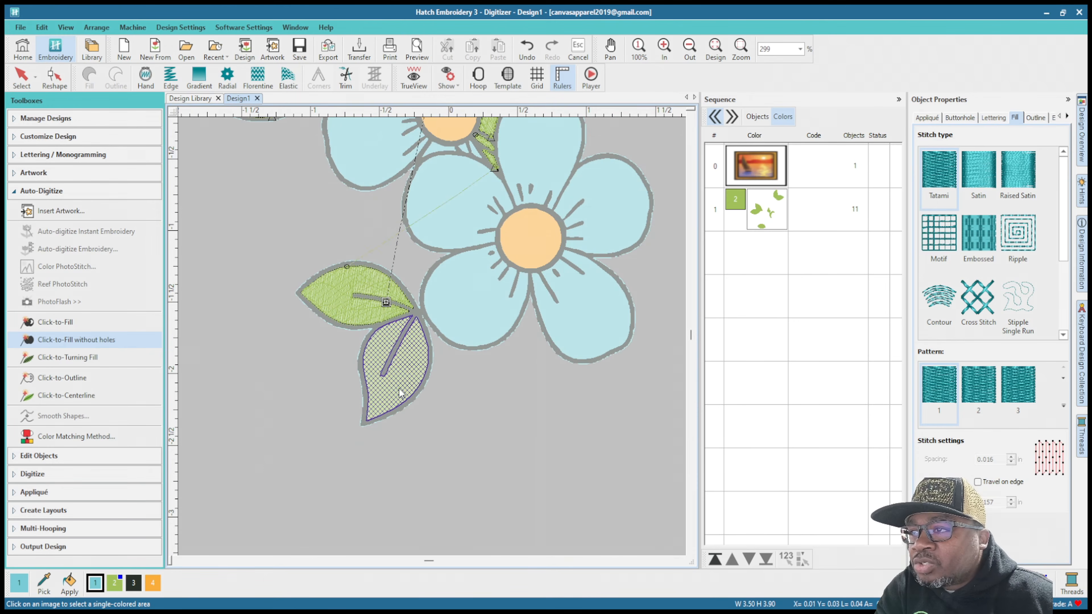
left_click(518, 134)
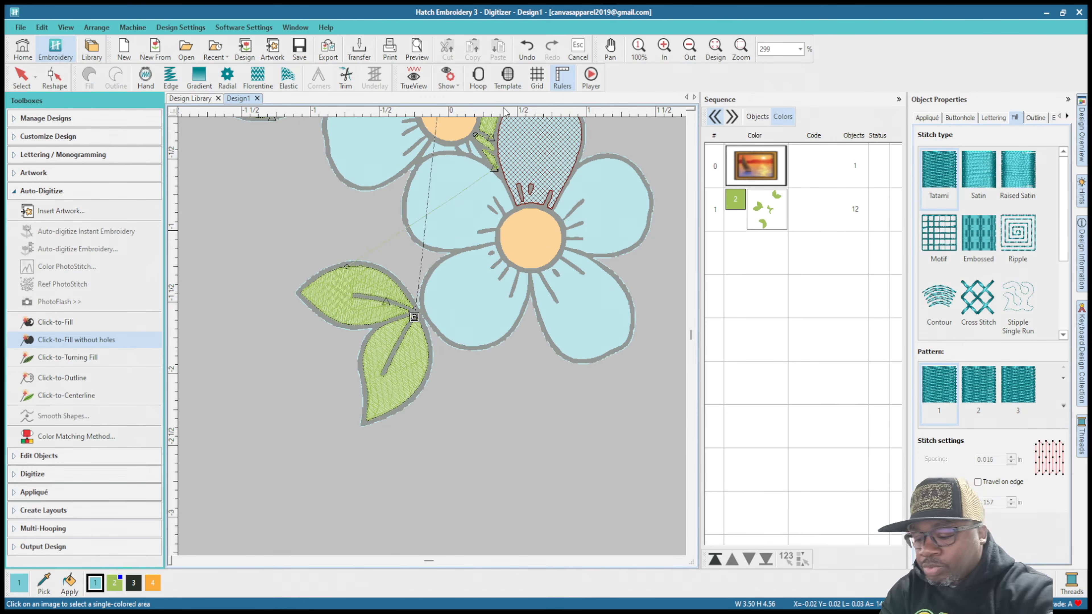
Step: Turn on TrueView, show the whole design, and examine the green leaf fills and their covered center veins up close
key("t")
key("0")
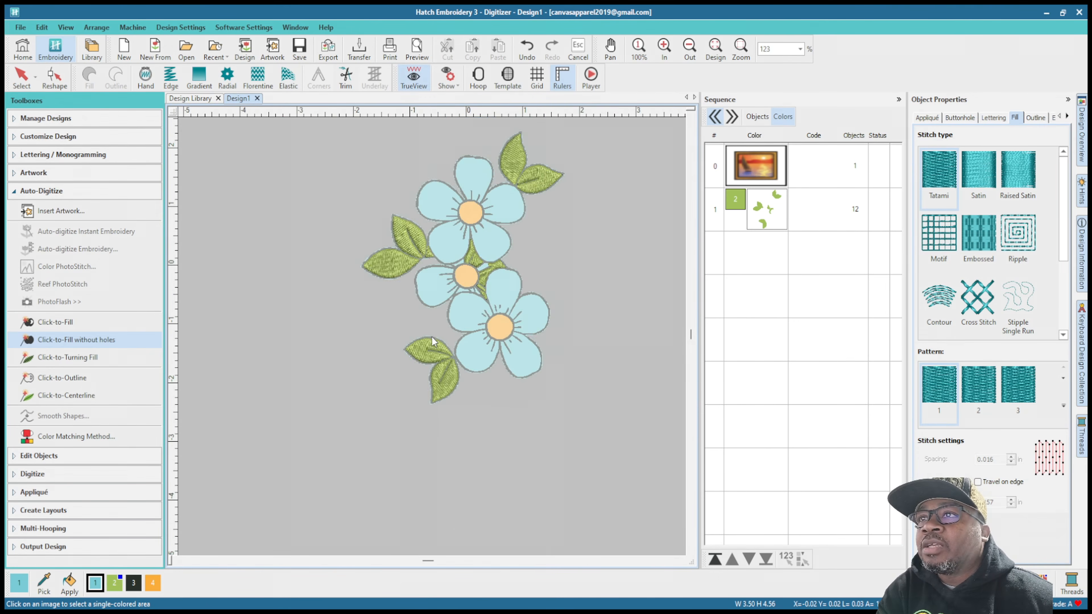
scroll(412, 223, "up", 5)
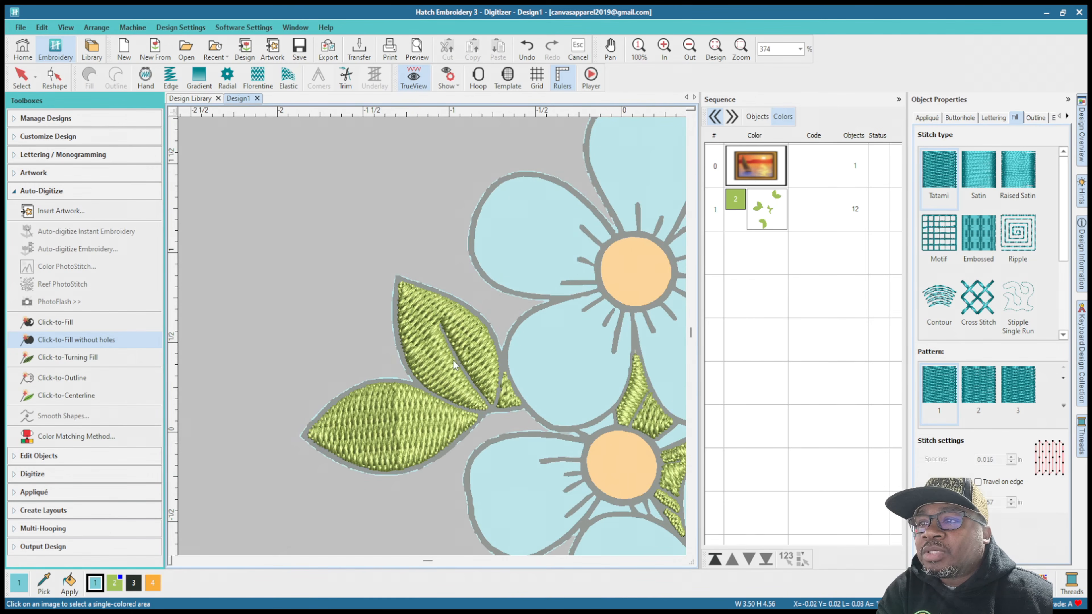
scroll(436, 341, "down", 1)
scroll(636, 194, "down", 2)
scroll(458, 307, "up", 4)
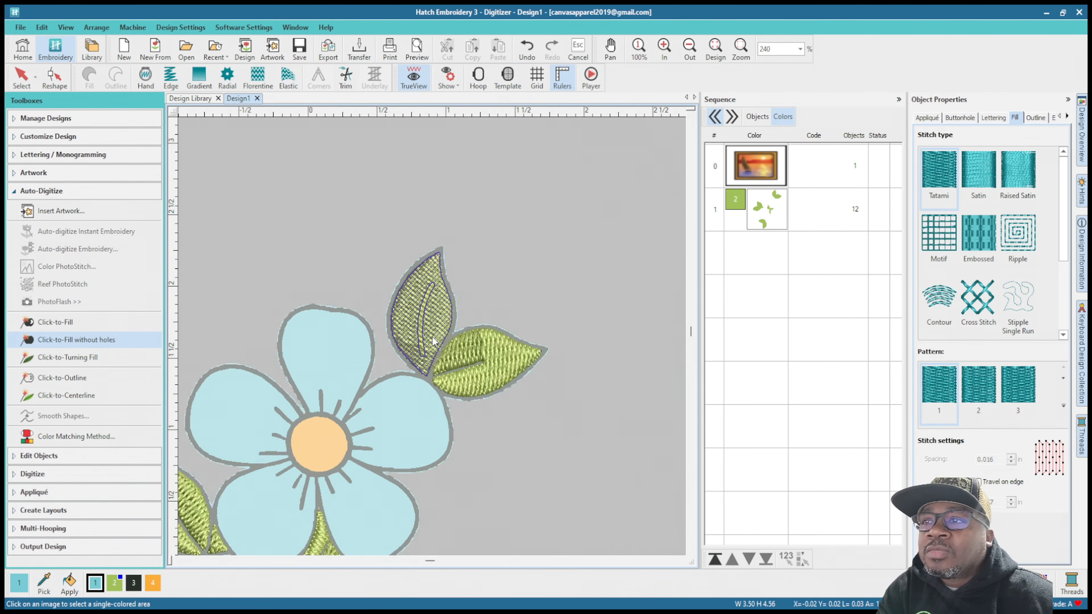
scroll(480, 395, "down", 1)
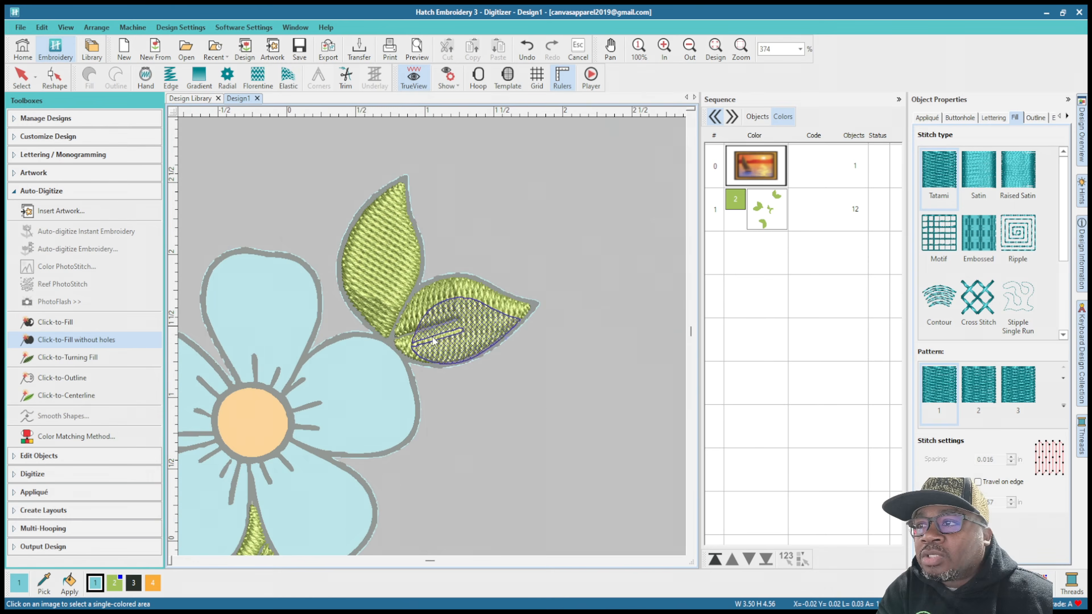
scroll(420, 328, "down", 1)
scroll(433, 341, "up", 3)
scroll(433, 341, "down", 3)
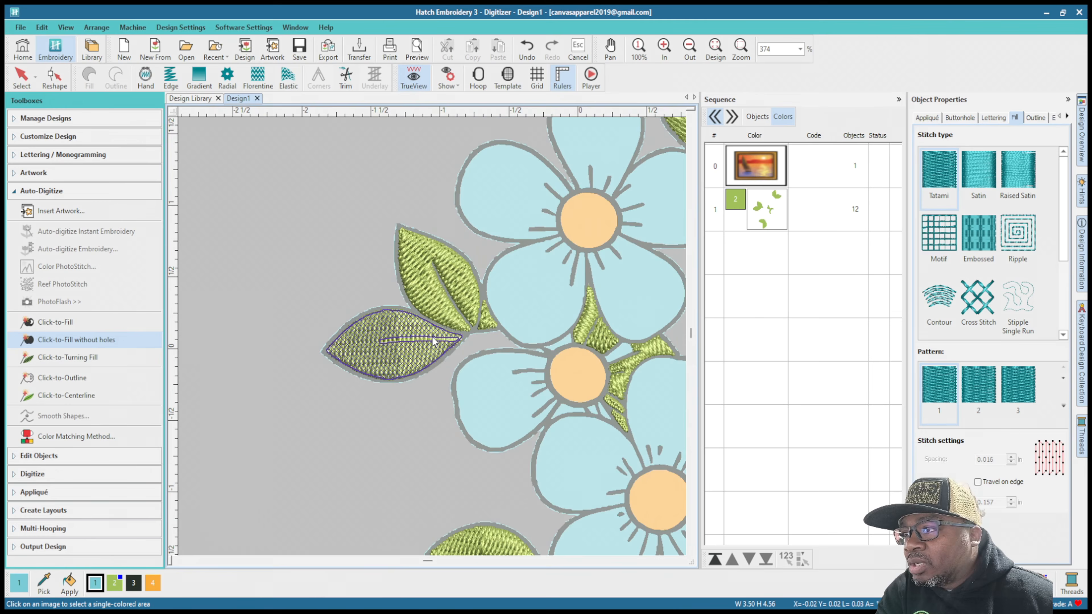
scroll(451, 283, "down", 3)
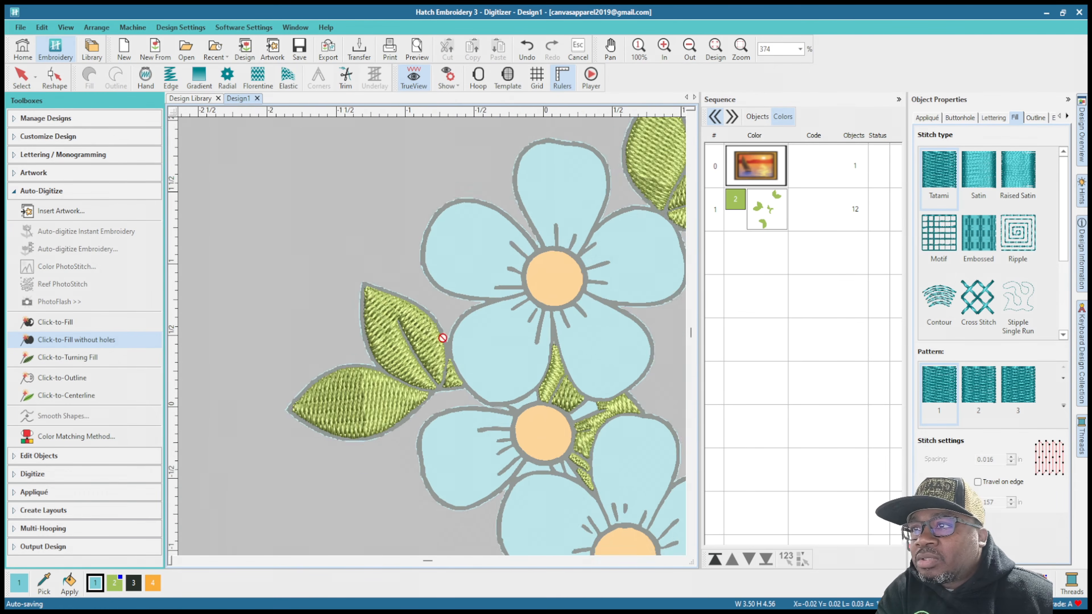
scroll(368, 379, "up", 4)
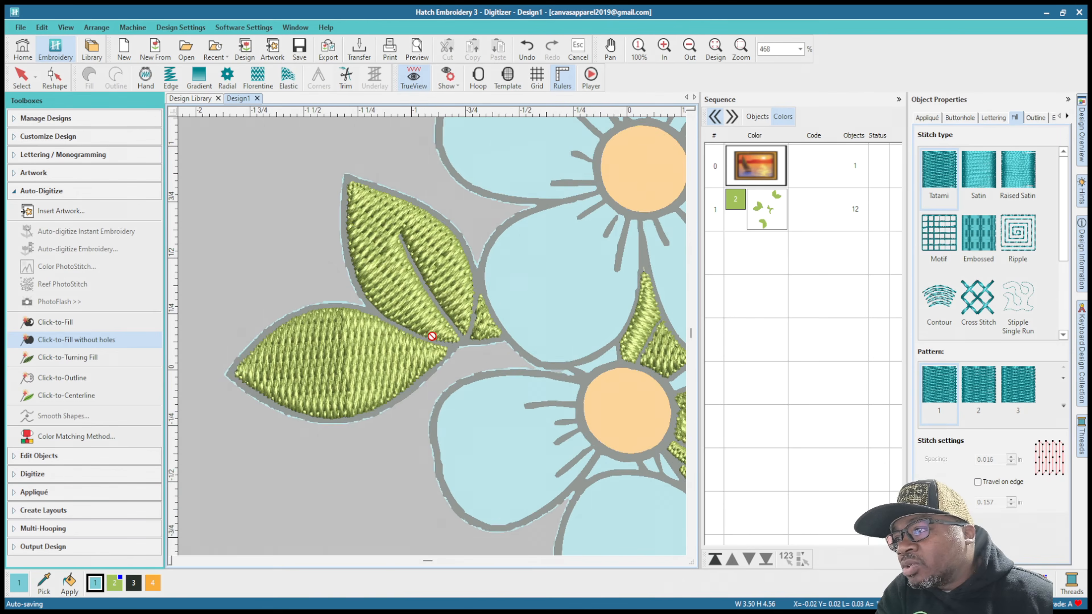
Step: Fill all five petals of the top flower in blue using Click-to-Fill without holes
scroll(492, 328, "down", 3)
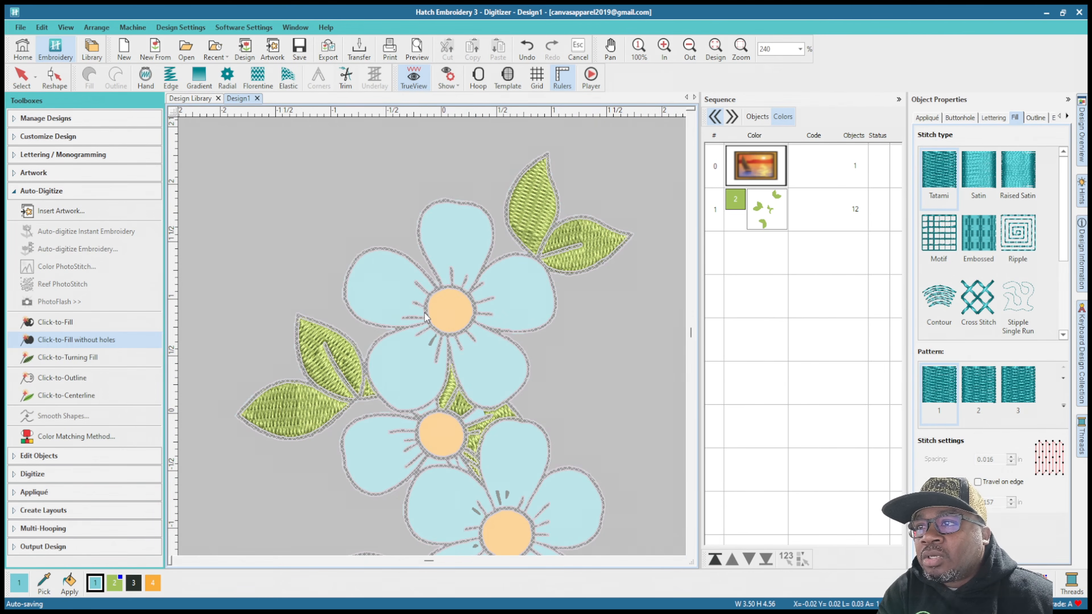
left_click(468, 243)
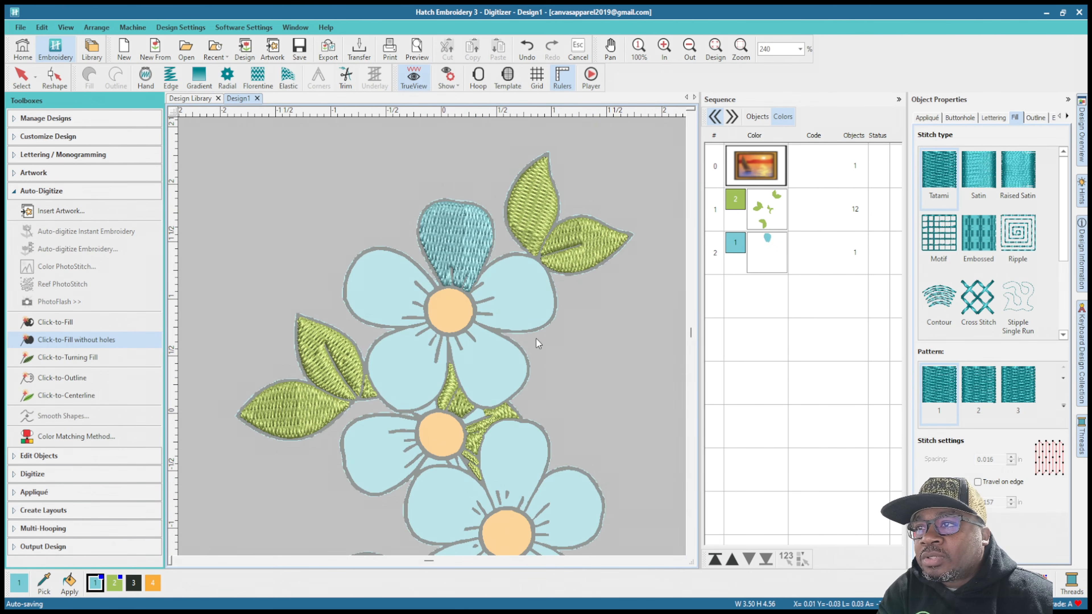
left_click(534, 306)
left_click(497, 380)
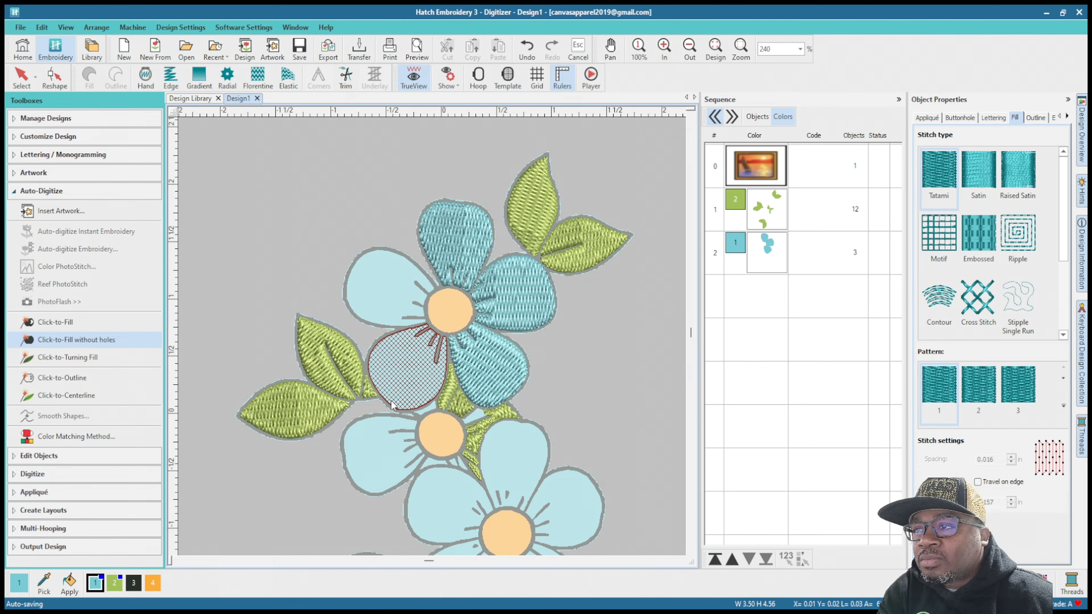
left_click(416, 381)
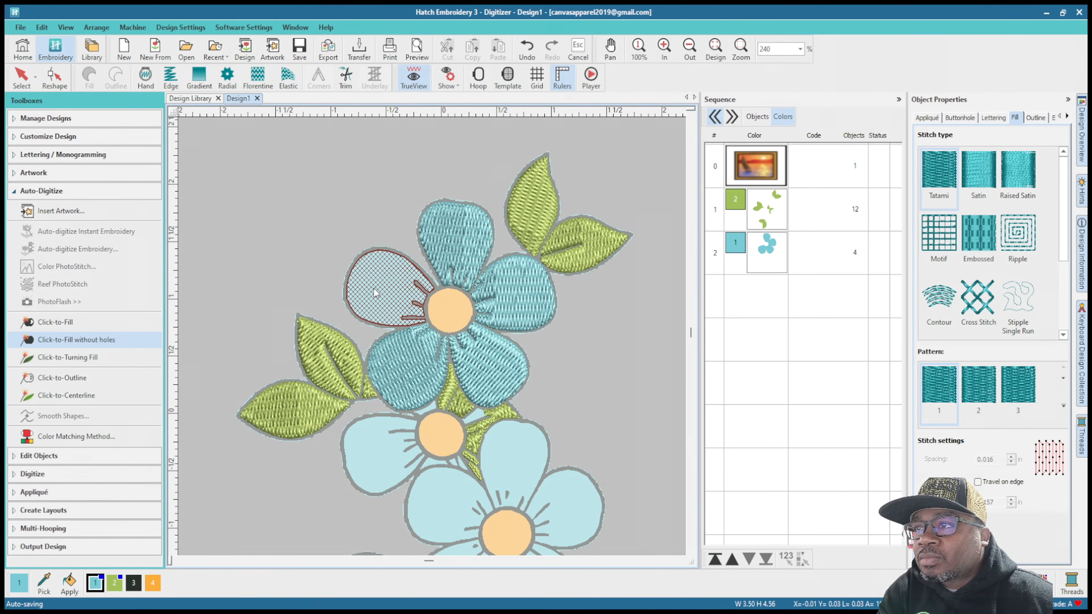
left_click(374, 293)
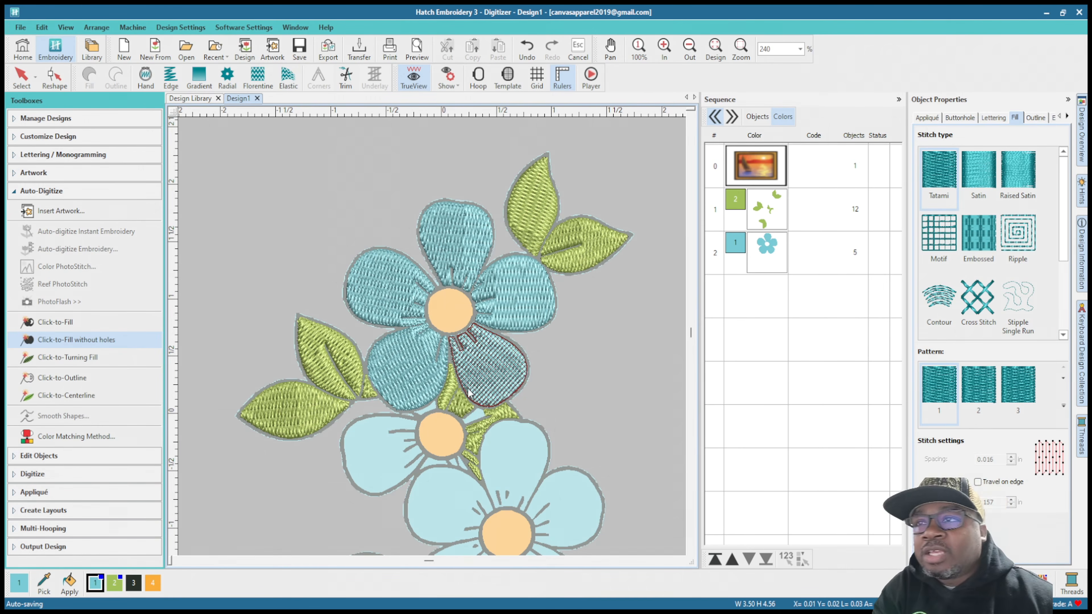
left_click(515, 334)
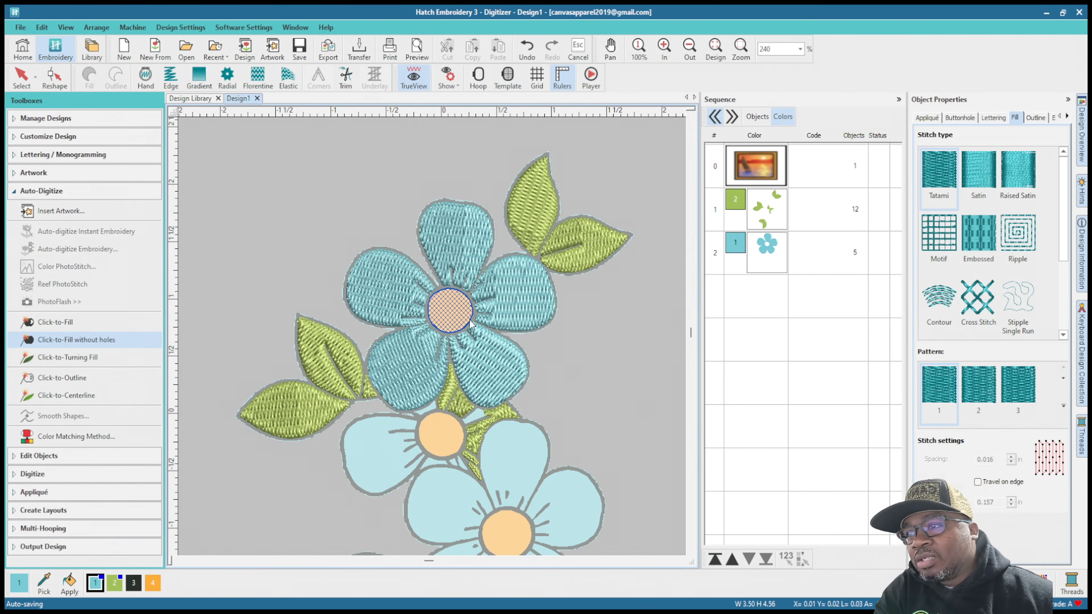
left_click(496, 400)
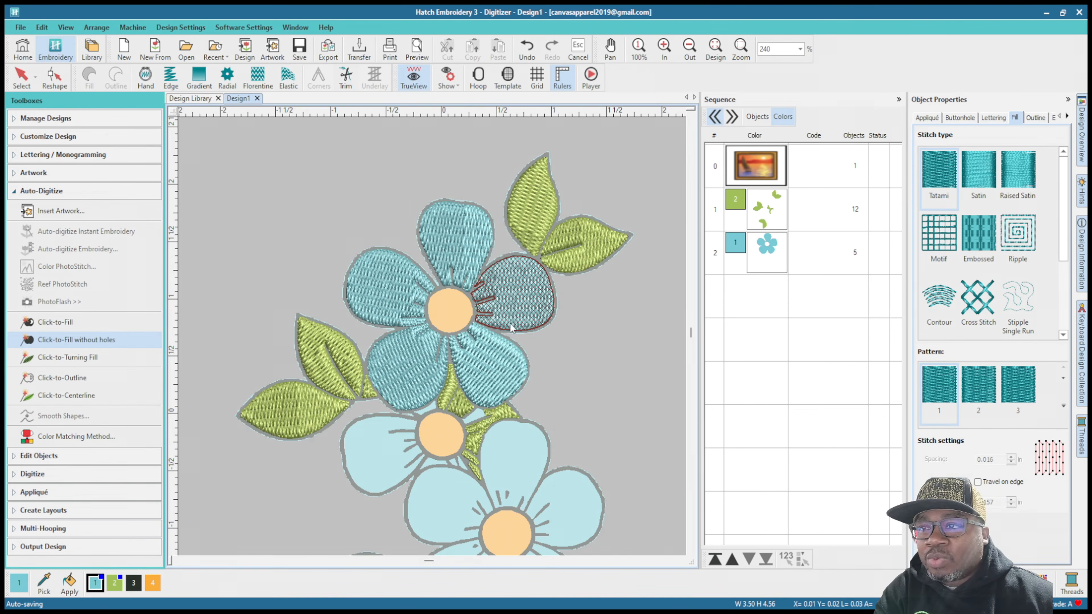
Step: Fill the middle flower's left petal and the small blue areas around its center using Click-to-Fill without holes
left_click(446, 397)
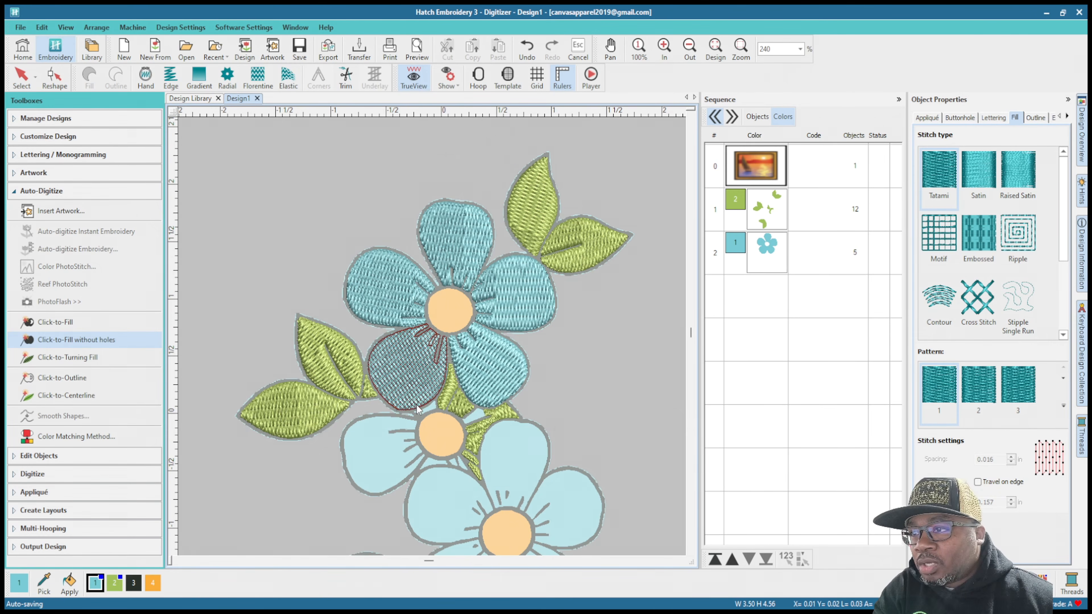
left_click(477, 418)
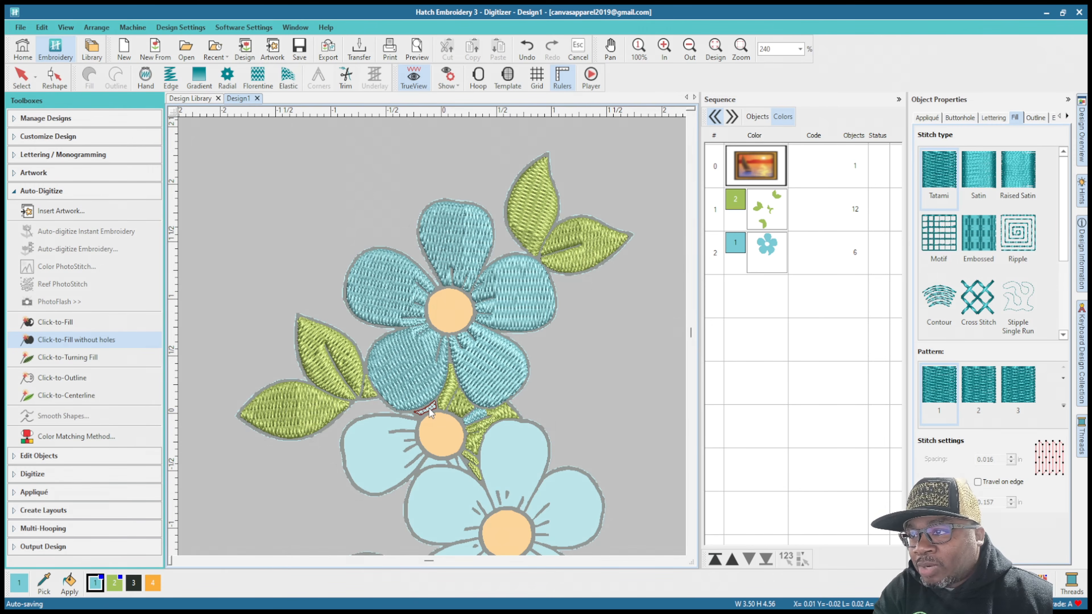
left_click(430, 413)
left_click(374, 463)
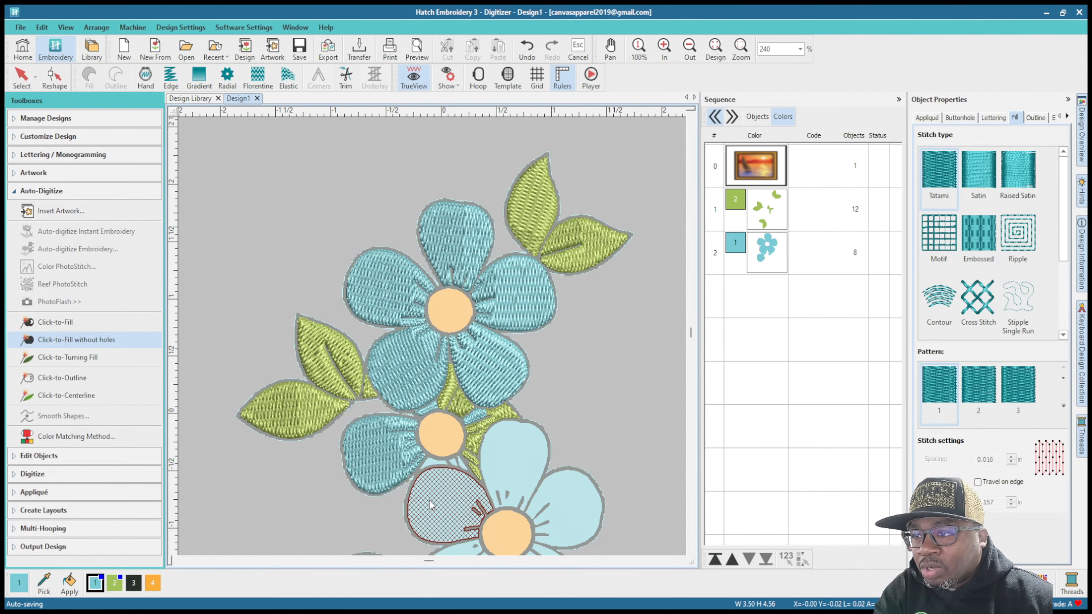
left_click(431, 460)
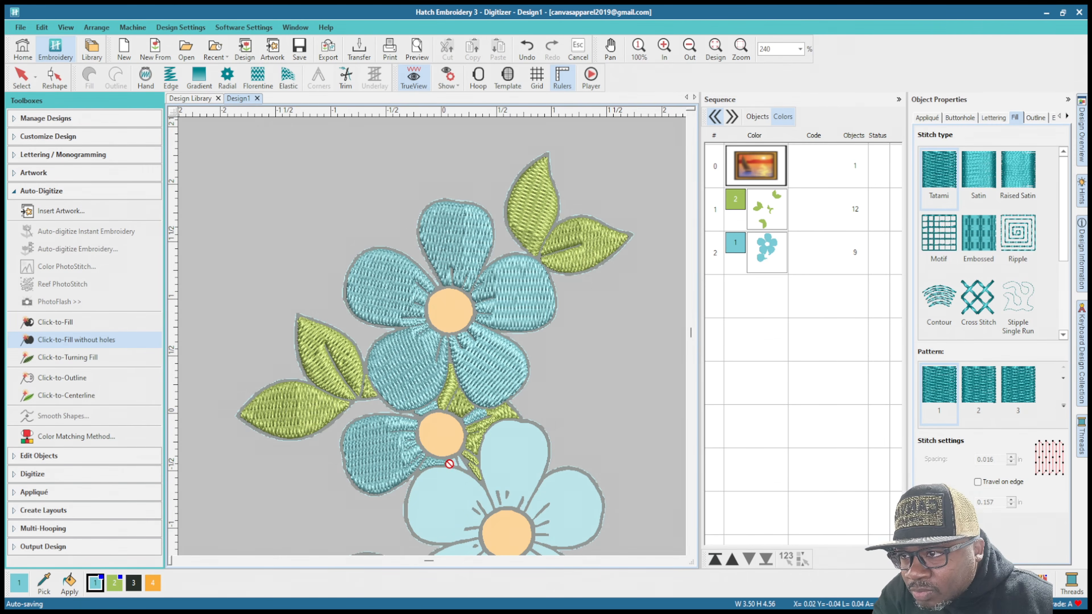
left_click(452, 464)
left_click(462, 464)
Step: Fill the five petals of the lowest flower in blue using Click-to-Fill without holes
left_click(447, 500)
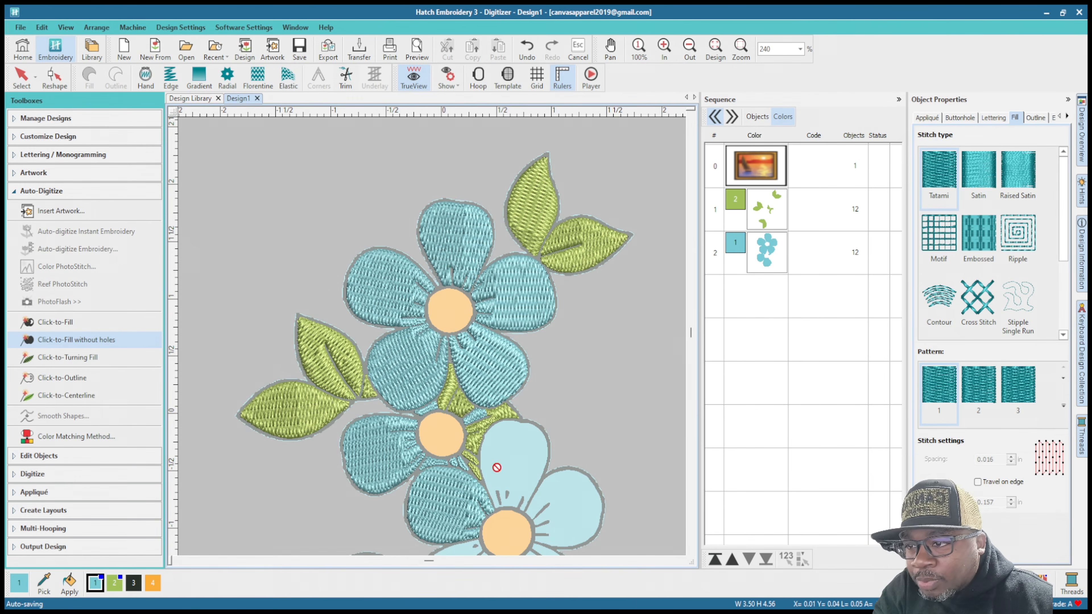
left_click(512, 457)
left_click(573, 512)
scroll(555, 551, "down", 2)
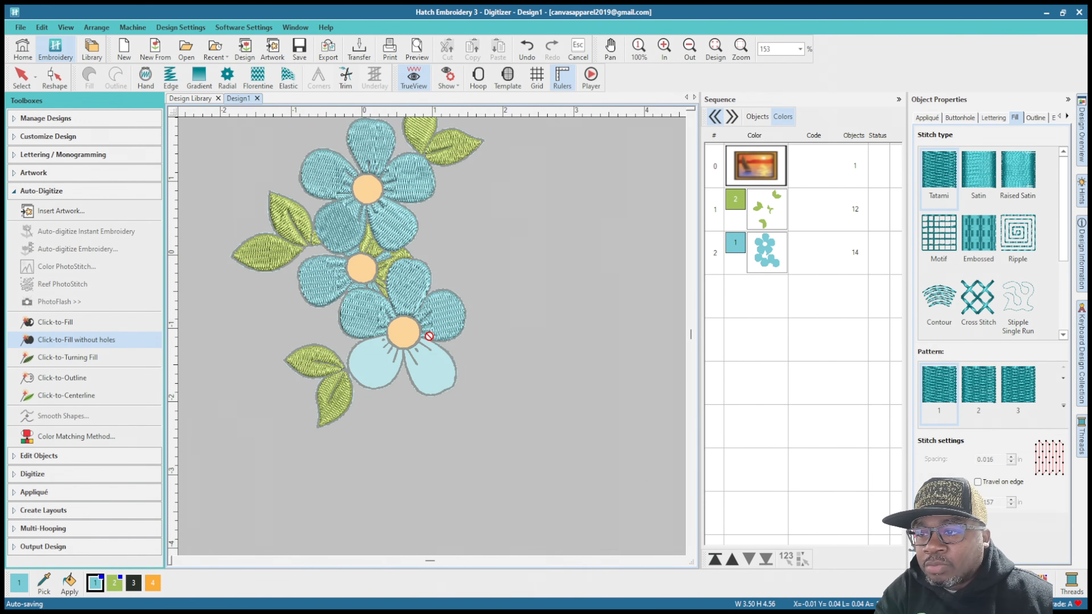
left_click(431, 374)
left_click(375, 364)
Step: Examine the blue petal fills and the detail lines around the flower centers up close
scroll(339, 278, "up", 3)
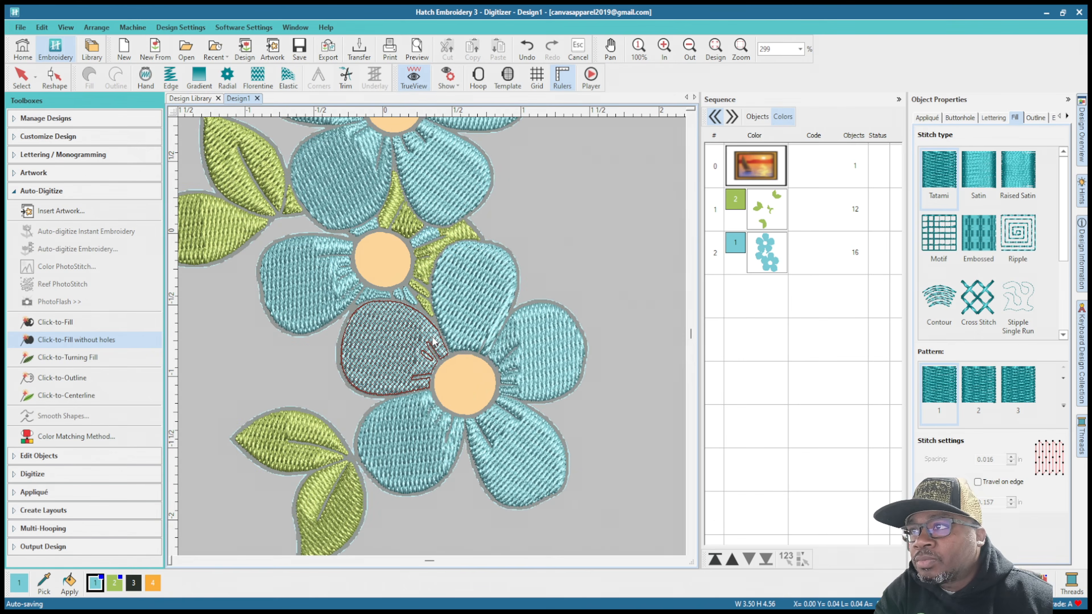
scroll(433, 342, "down", 3)
scroll(433, 342, "up", 4)
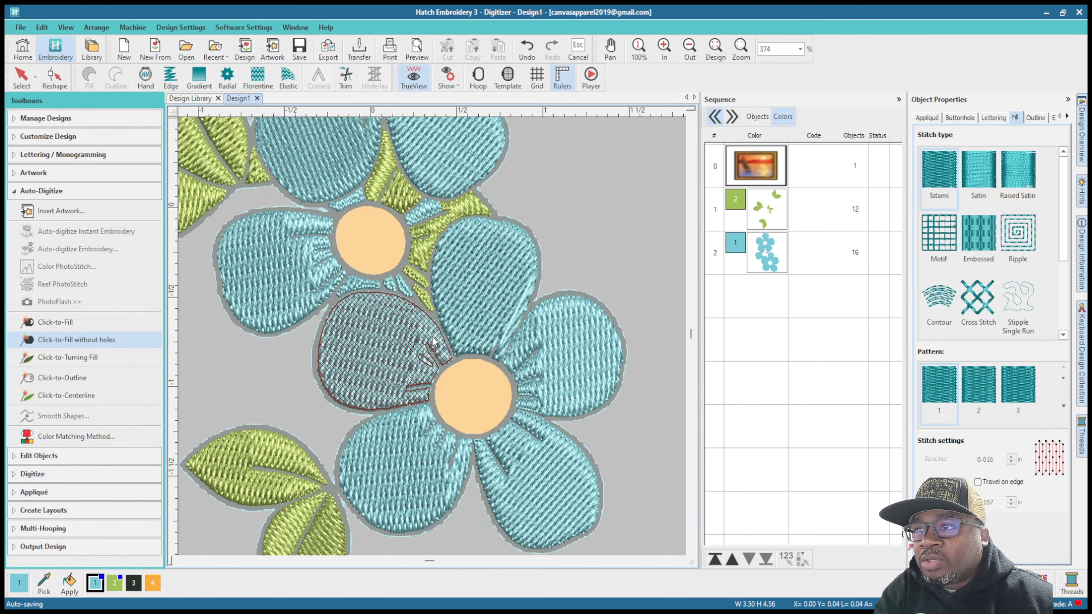
left_click(434, 341)
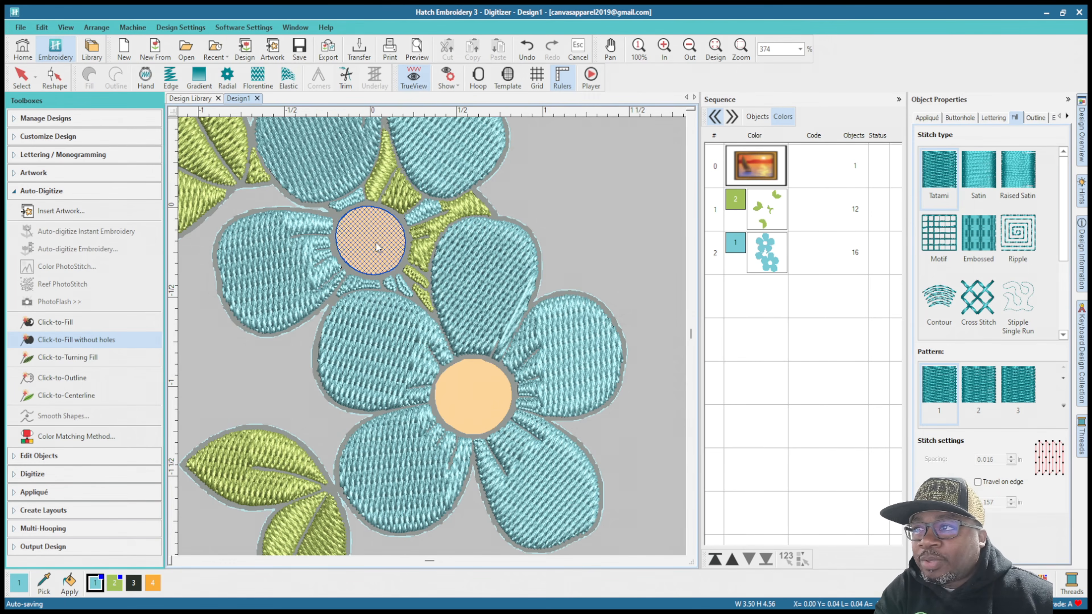
scroll(376, 245, "down", 1)
scroll(427, 273, "down", 1)
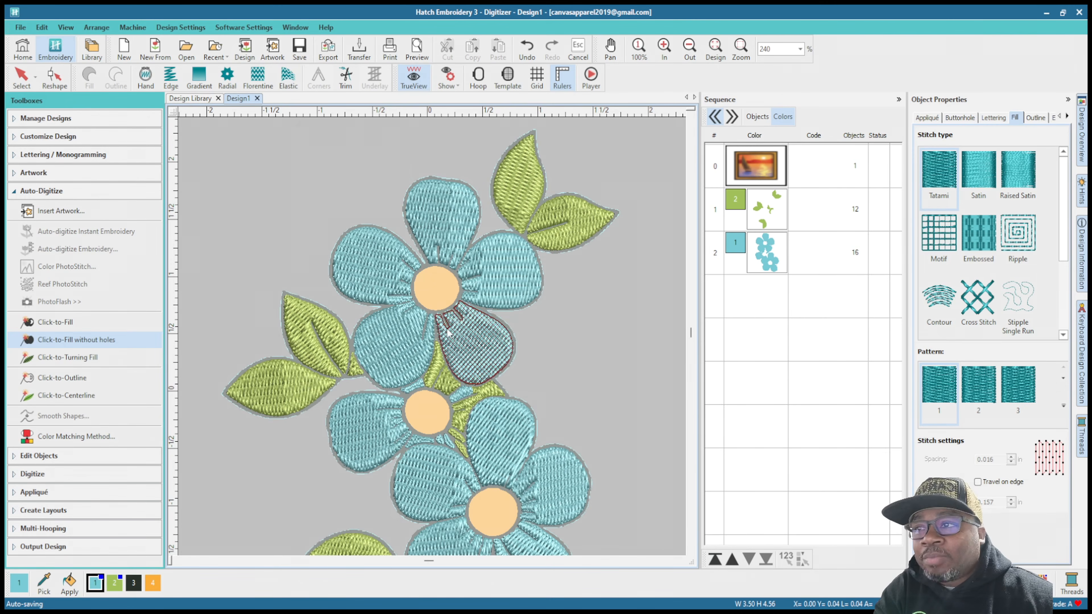
Step: Fill the round centers of all three flowers in orange using Click-to-Fill without holes
scroll(430, 342, "up", 2)
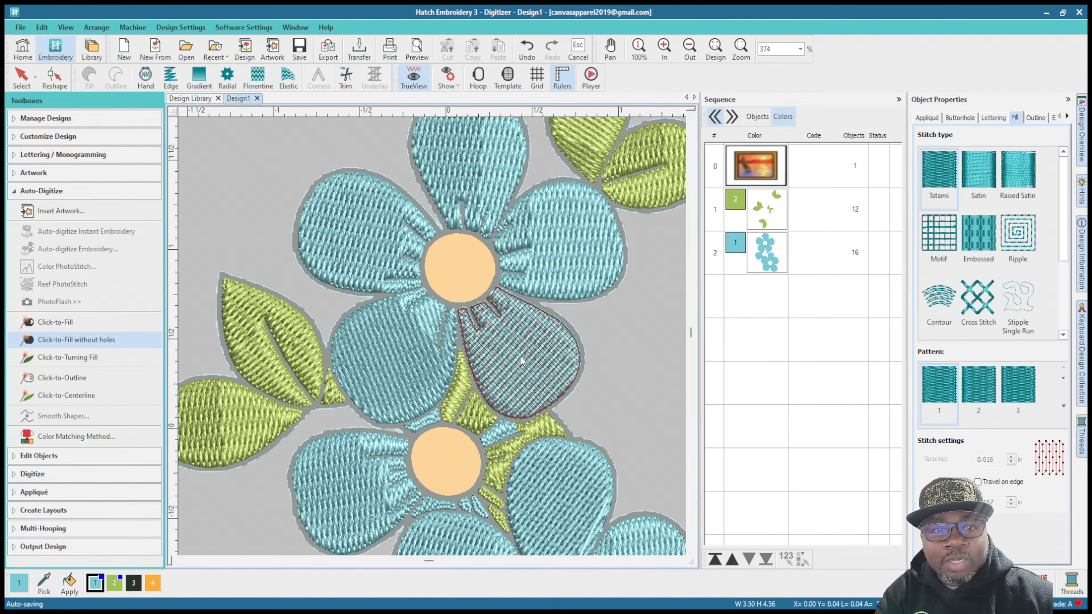
left_click(468, 274)
left_click(435, 473)
key("0")
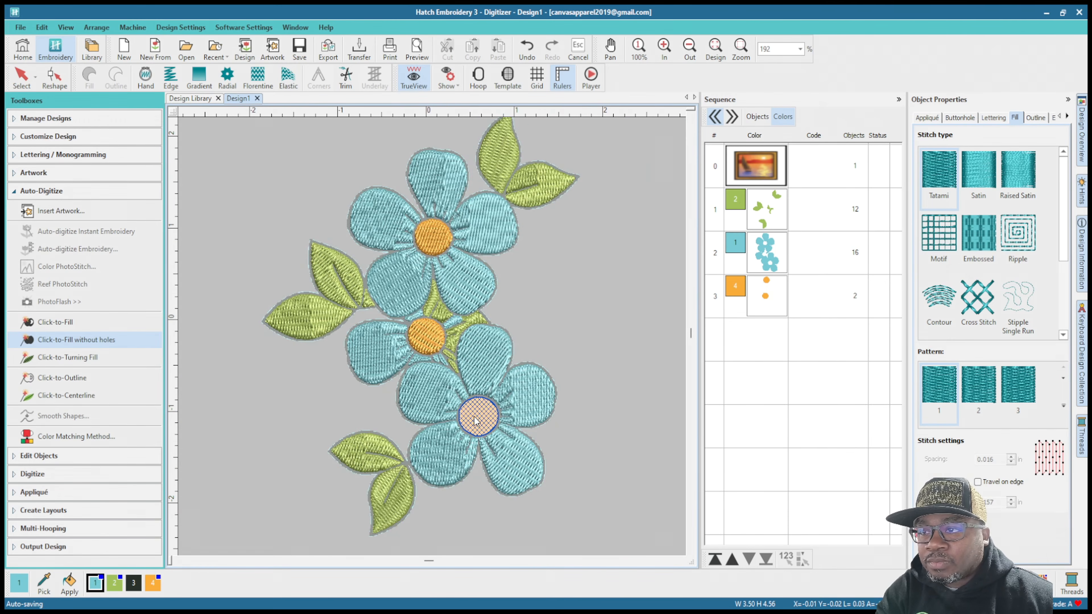
left_click(477, 424)
Step: Try Click-to-Outline on the artwork's gray line work and undo the result
key("v")
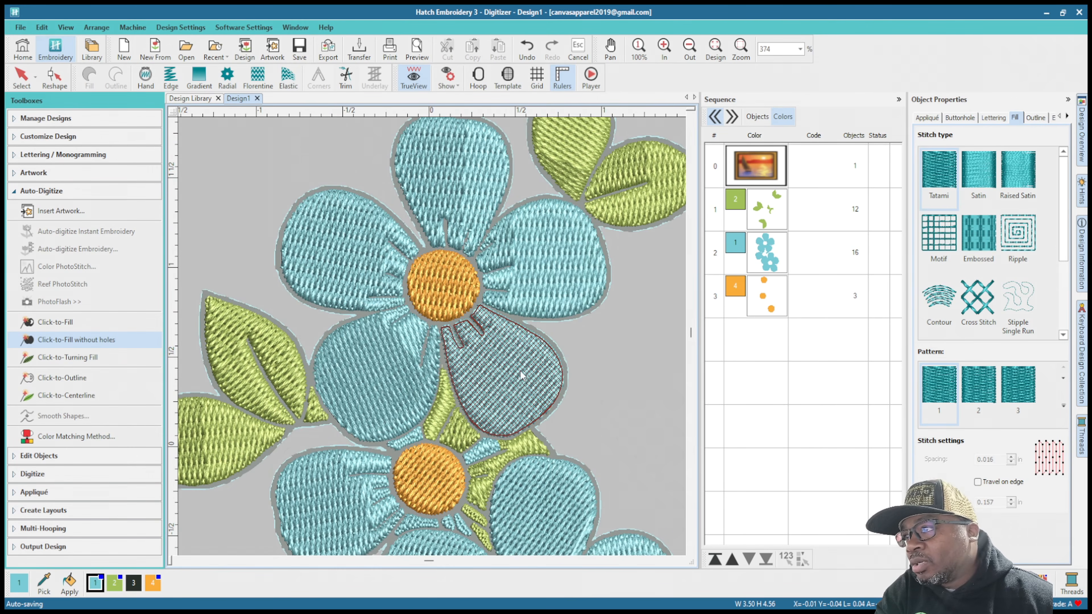
key("0")
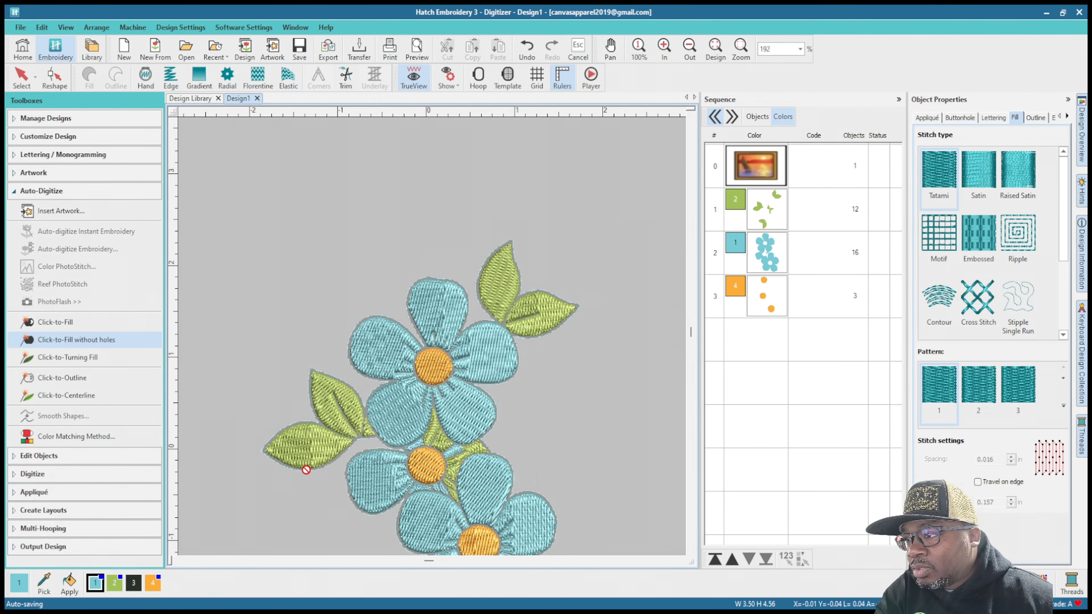
scroll(366, 445, "down", 1)
scroll(432, 337, "up", 3)
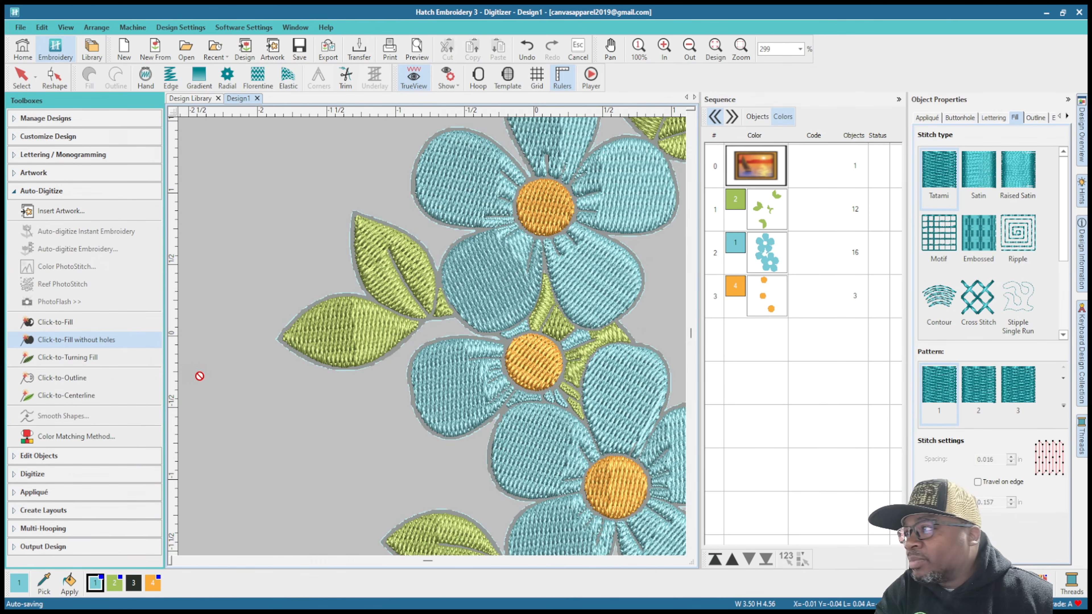
left_click(82, 378)
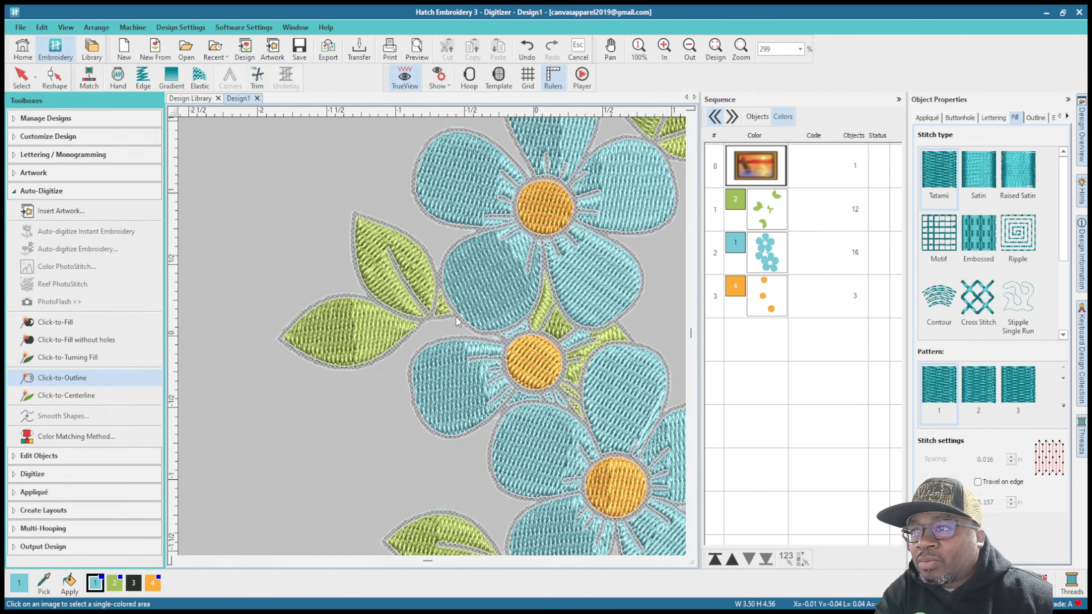
left_click(345, 370)
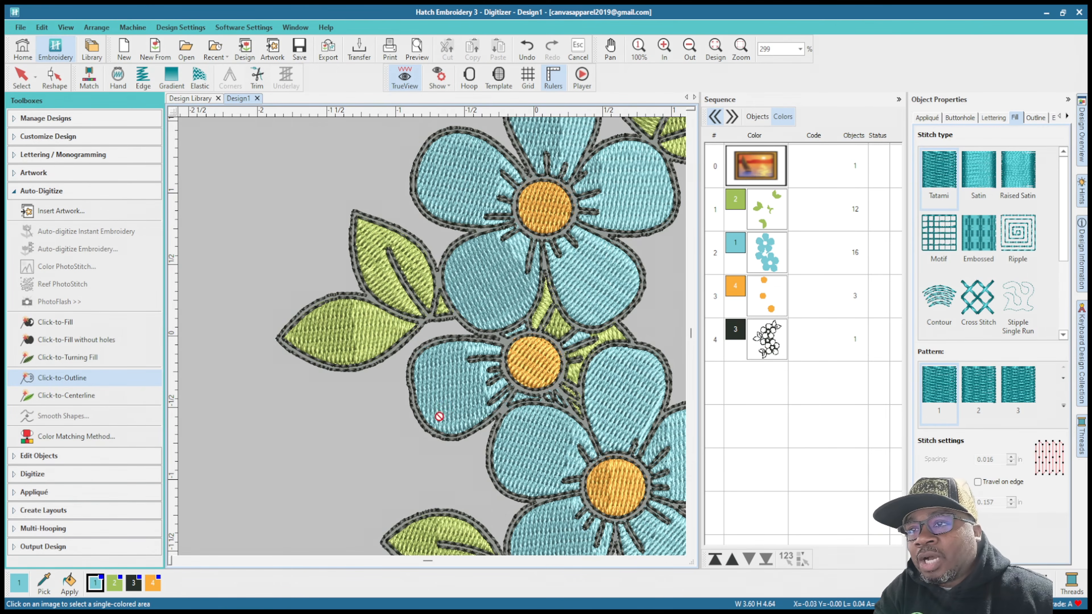
key("ctrl+z")
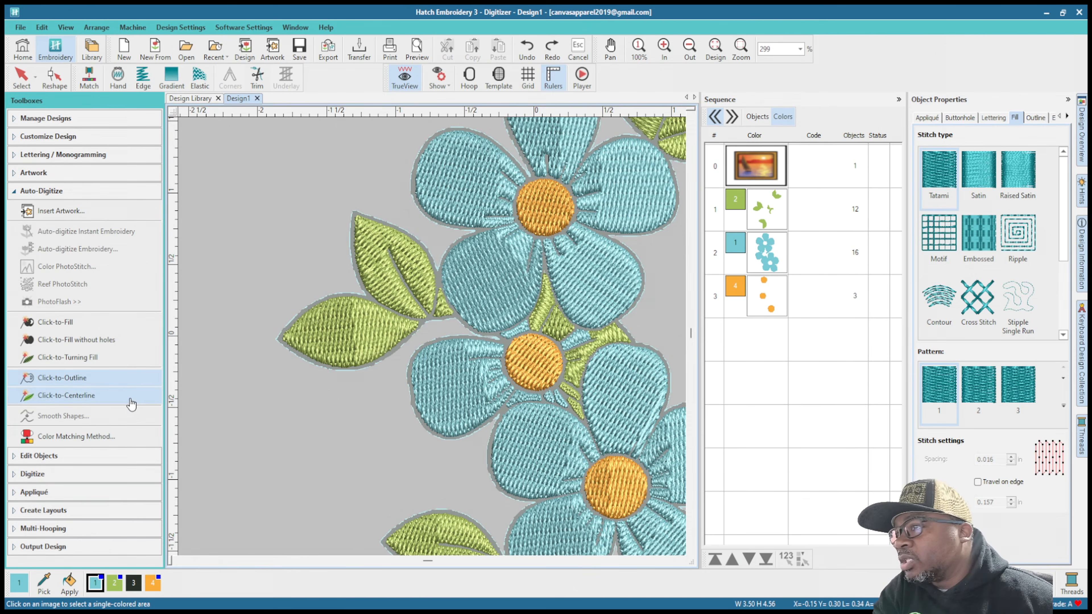
Step: Digitize the gray line work with Click-to-Centerline and inspect the black run stitches on the leaves and petals
left_click(91, 396)
left_click(424, 398)
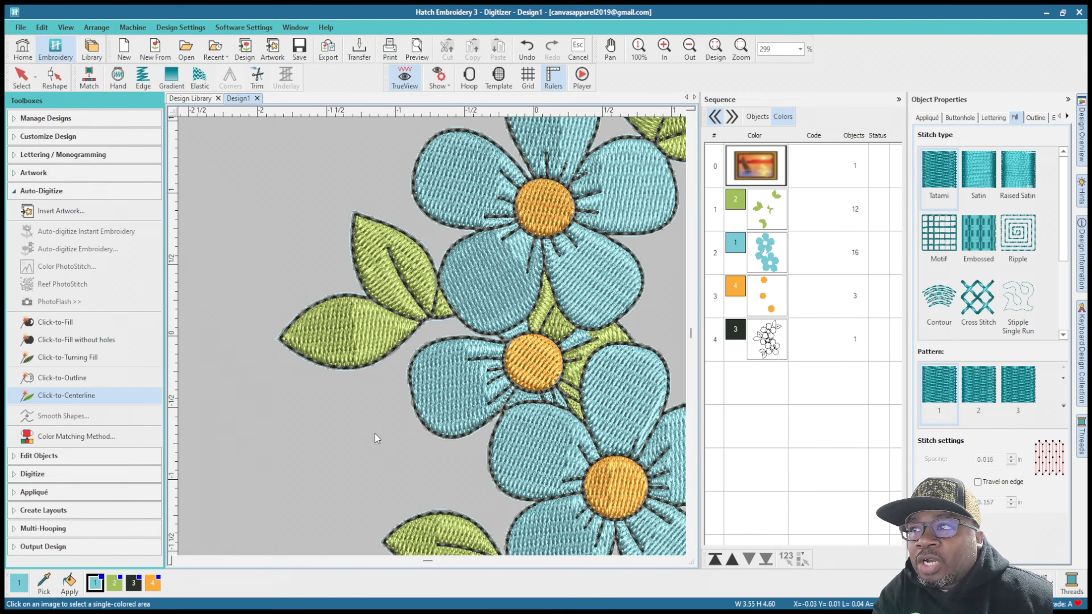
scroll(519, 413, "down", 4)
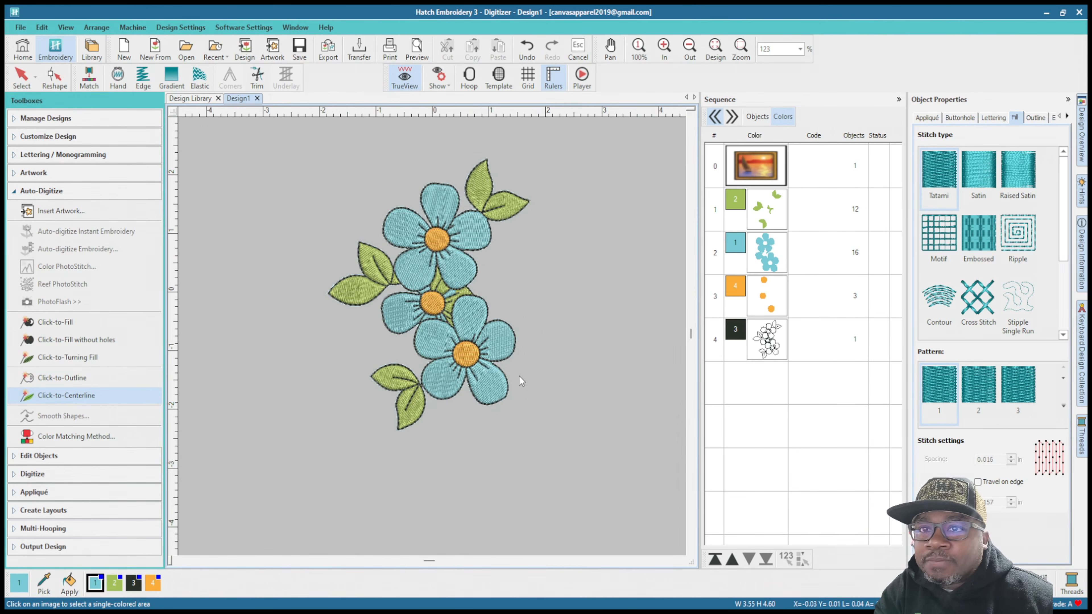
scroll(413, 385, "up", 7)
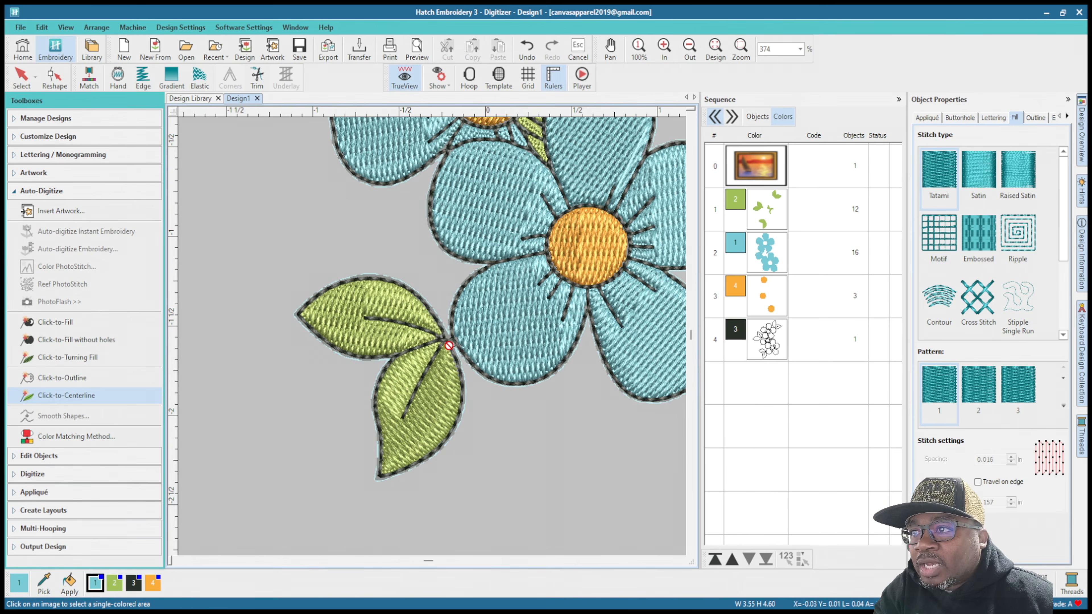
scroll(431, 336, "down", 3)
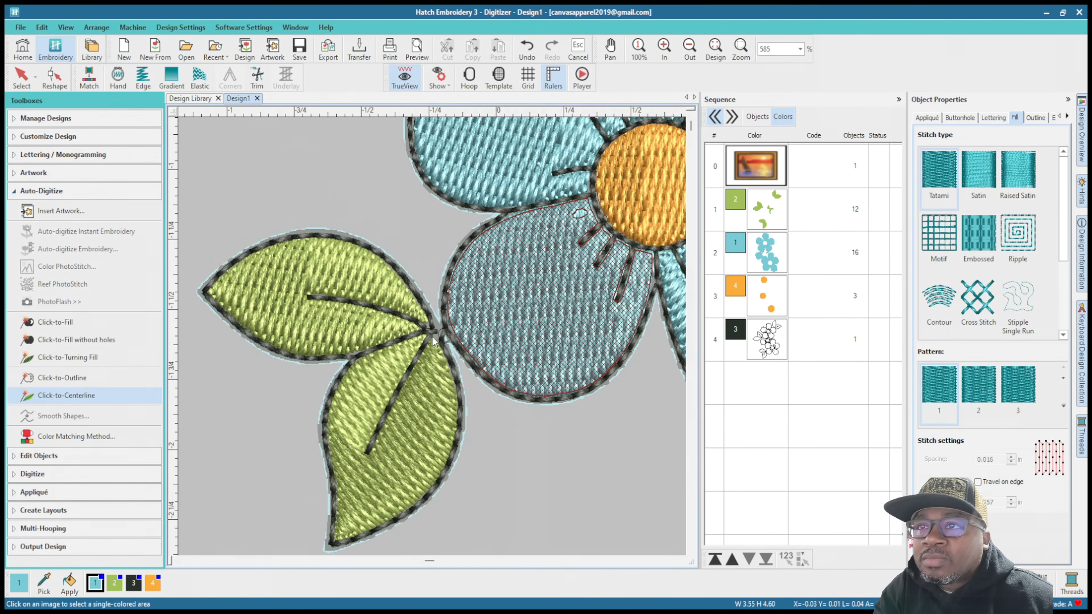
scroll(419, 323, "down", 3)
scroll(413, 328, "up", 5)
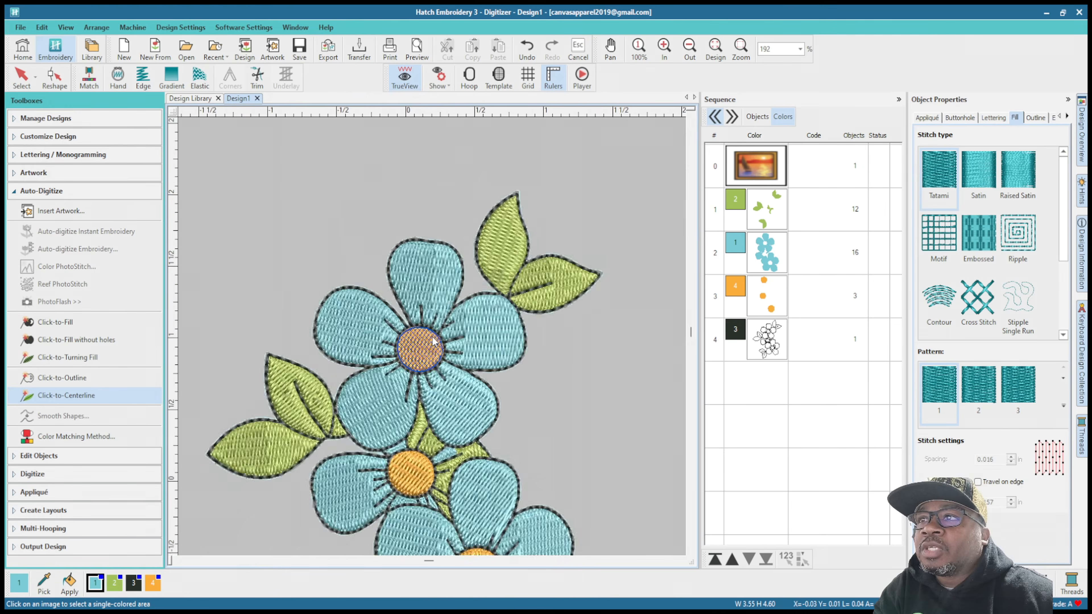
Step: Break the black centerline stitching apart into separate objects and select the whole black color block
left_click(767, 338)
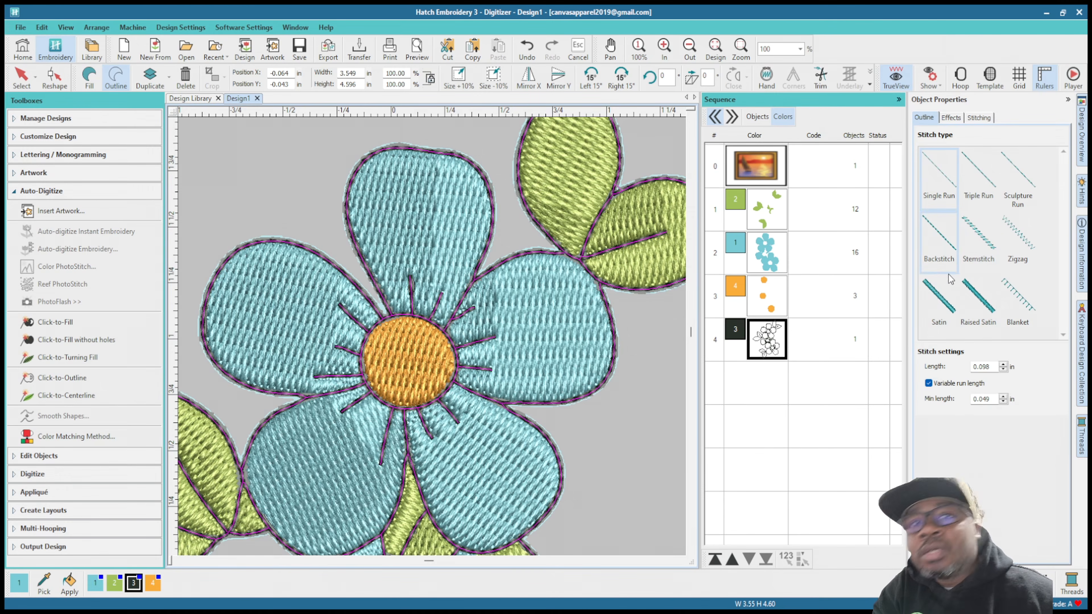
left_click(931, 296)
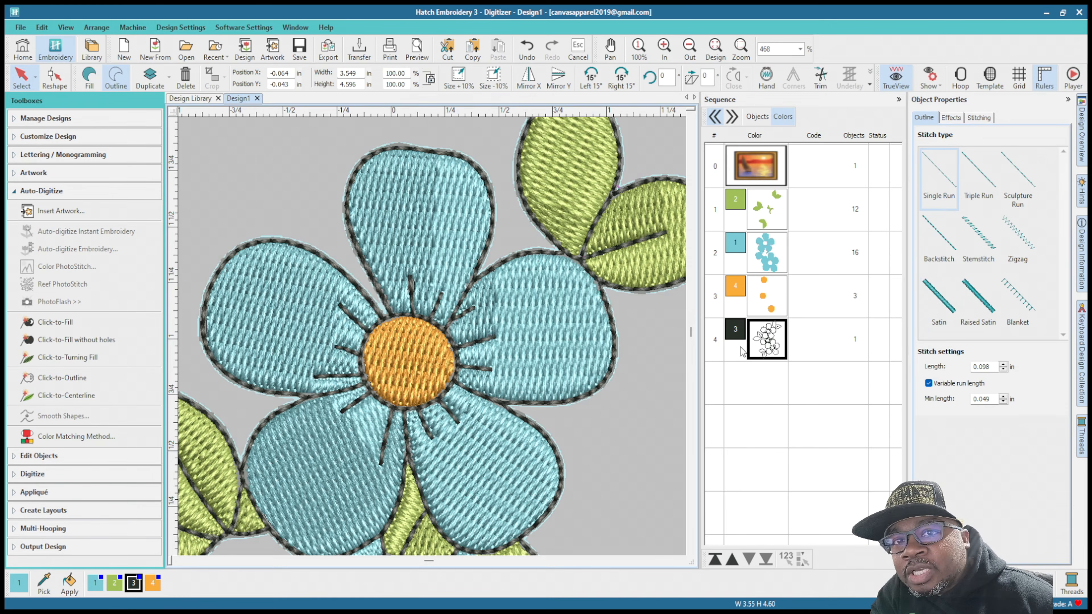
left_click(773, 349)
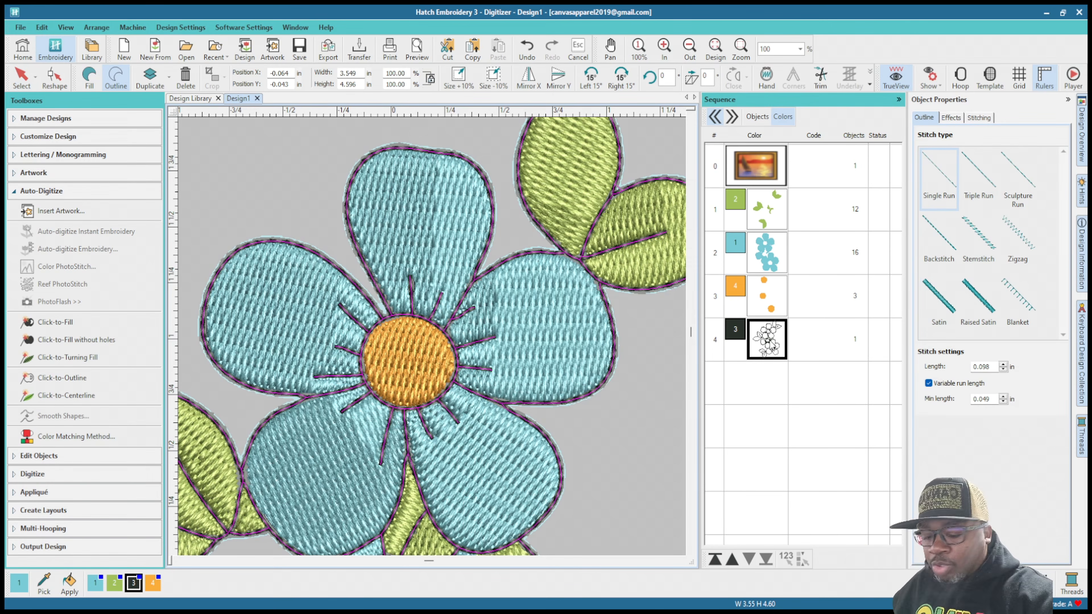
key("ctrl+z")
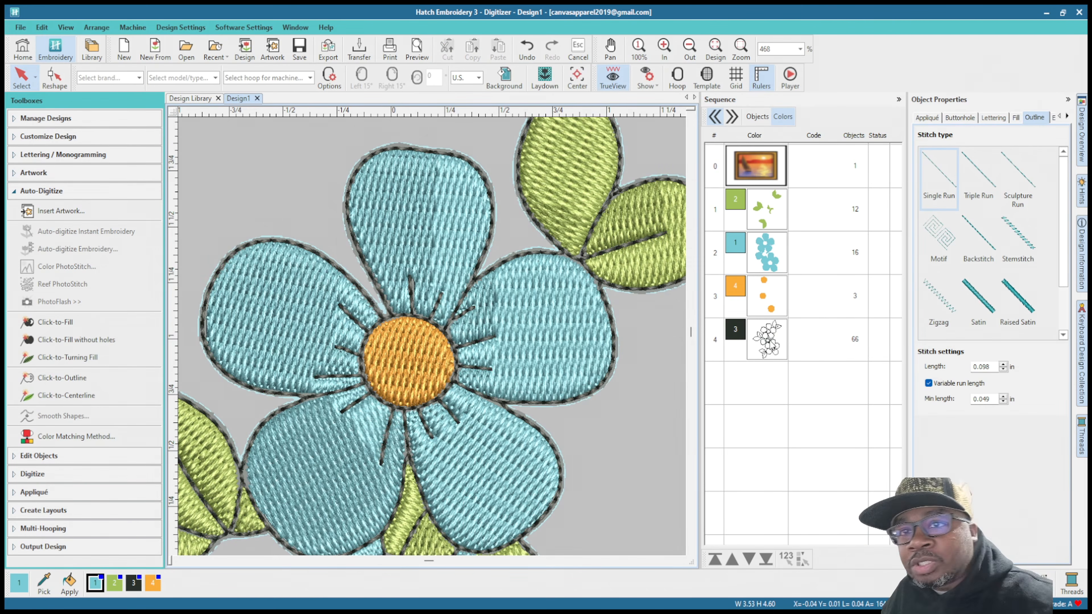
left_click(767, 340)
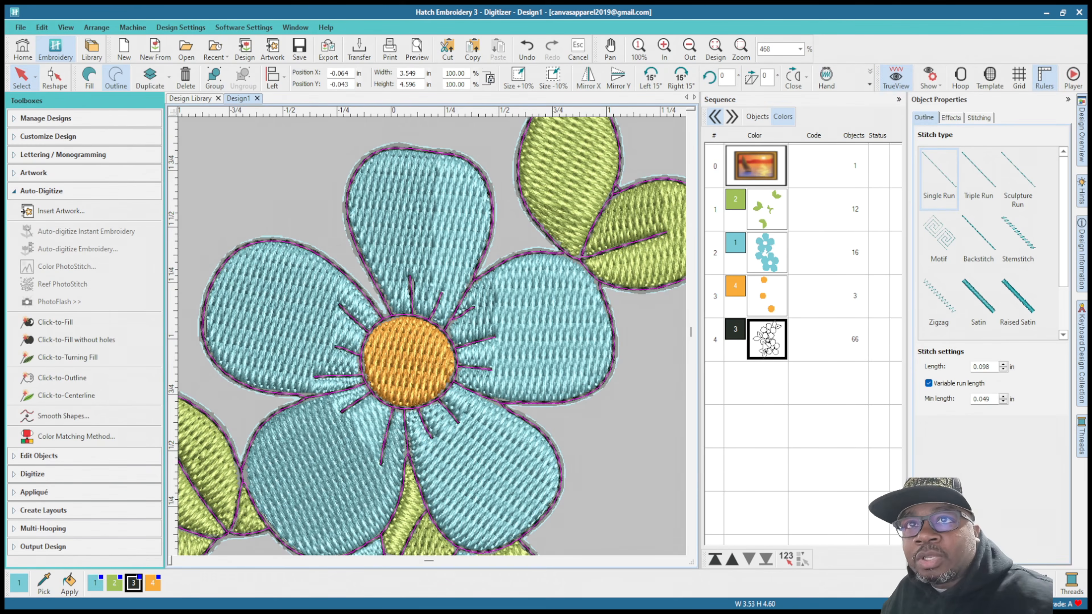
Step: Convert all the black centerline objects from Single Run to the Satin outline stitch
left_click(757, 117)
scroll(748, 431, "down", 10)
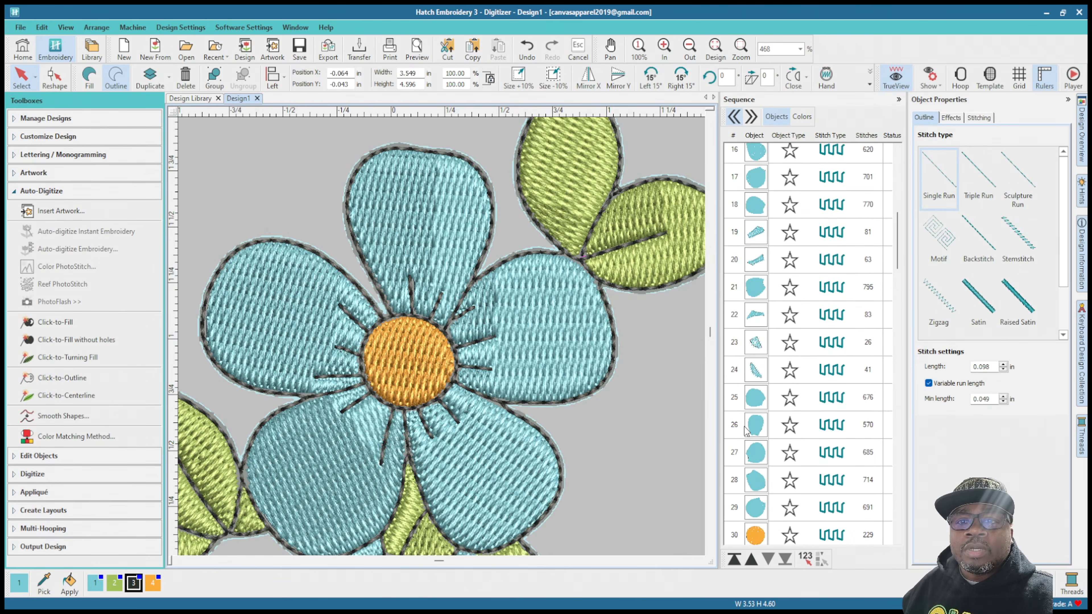
scroll(749, 432, "up", 3)
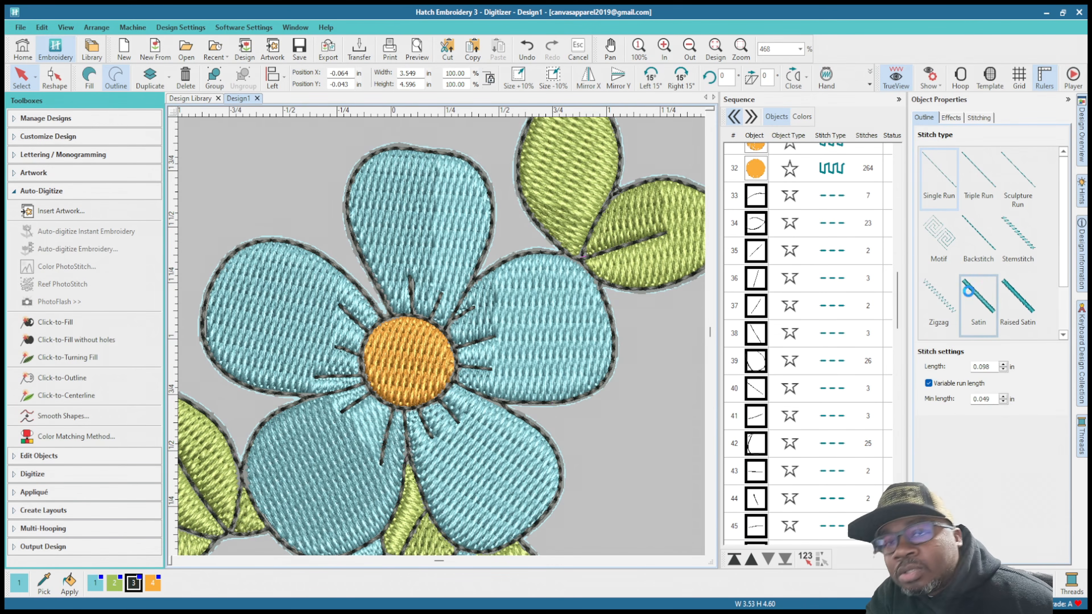
left_click(973, 297)
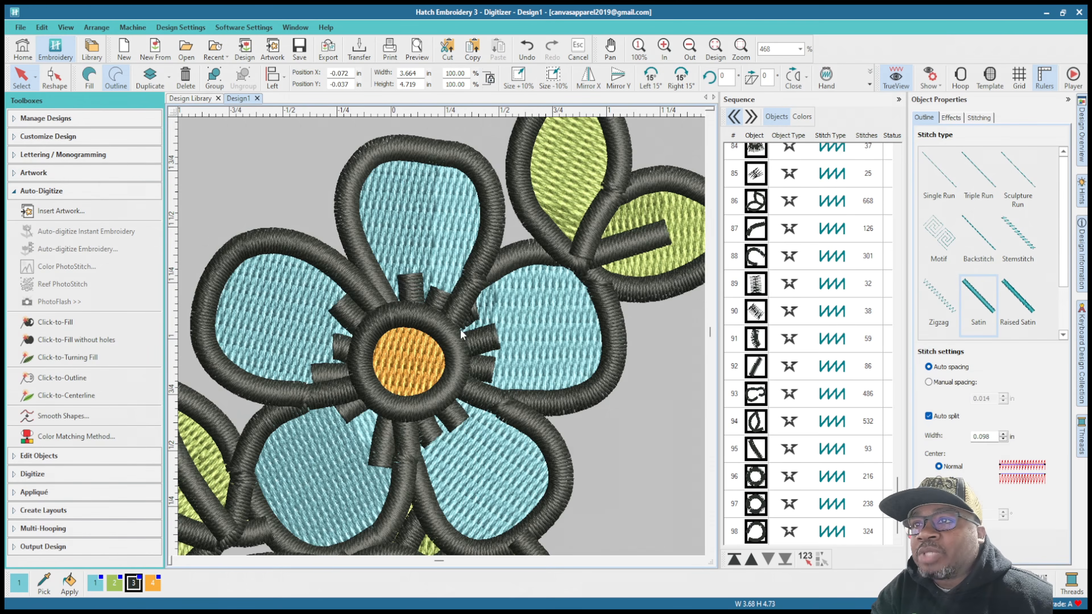
scroll(413, 337, "down", 1)
scroll(445, 342, "down", 3)
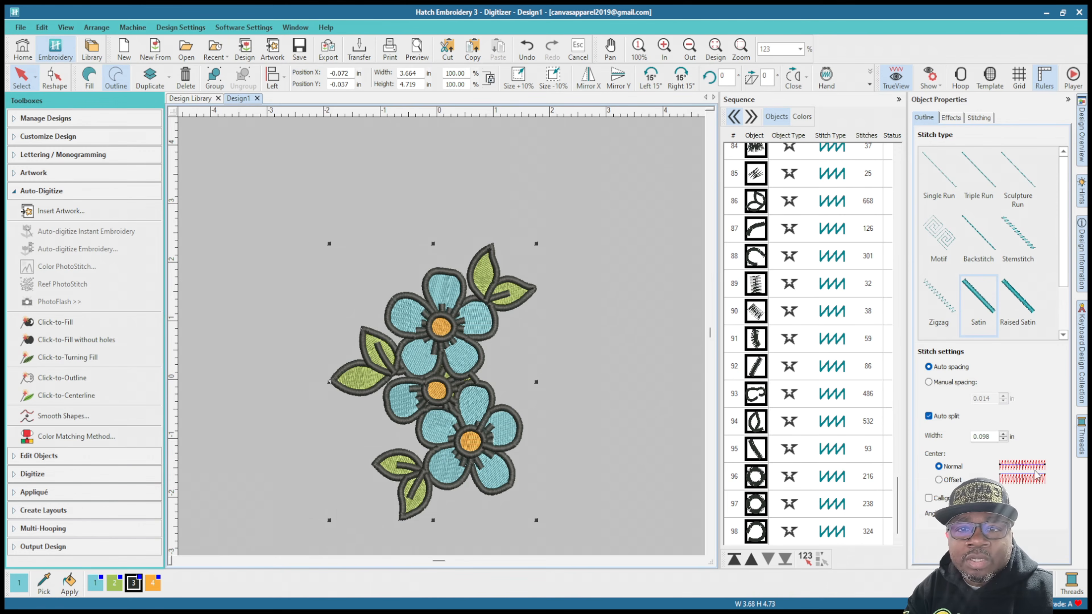
Step: Deselect the outlines and switch the measurement units from U.S. to Metric, leaving the background settings as they are
left_click(627, 178)
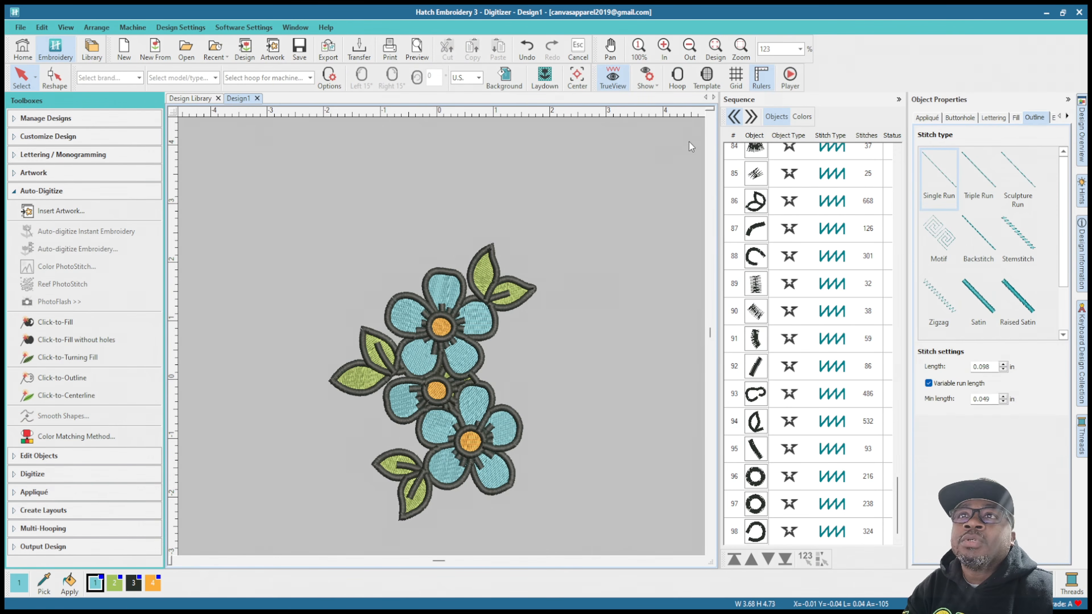
left_click(504, 78)
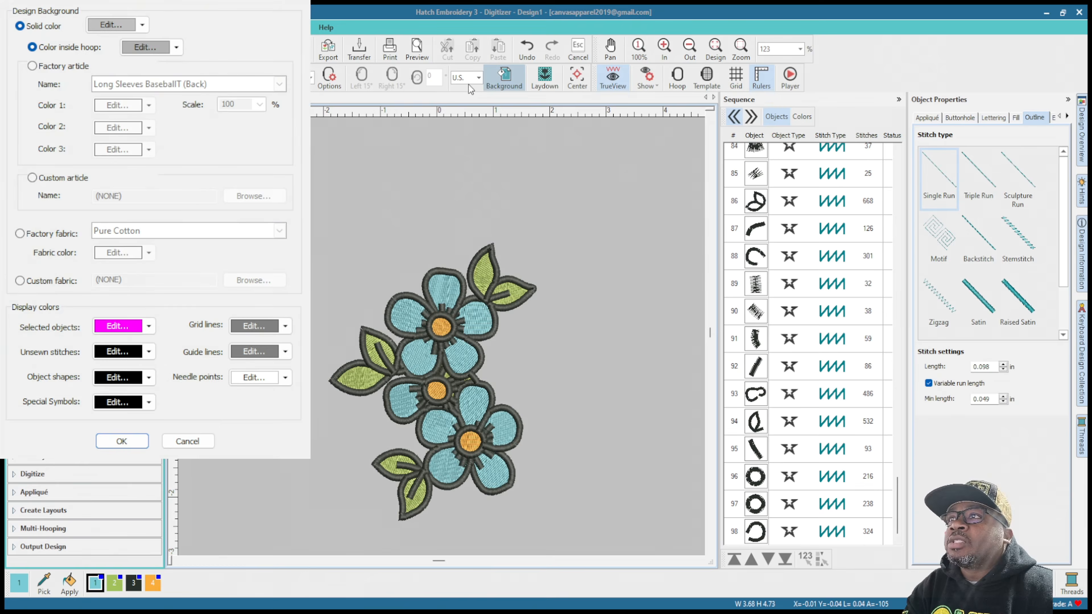
left_click(654, 121)
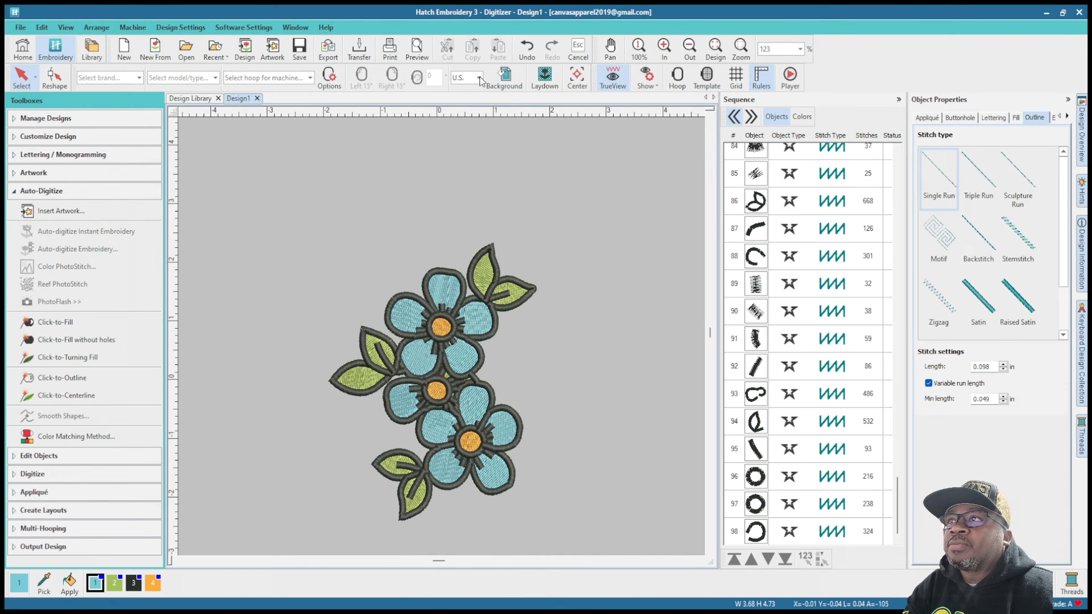
left_click(469, 93)
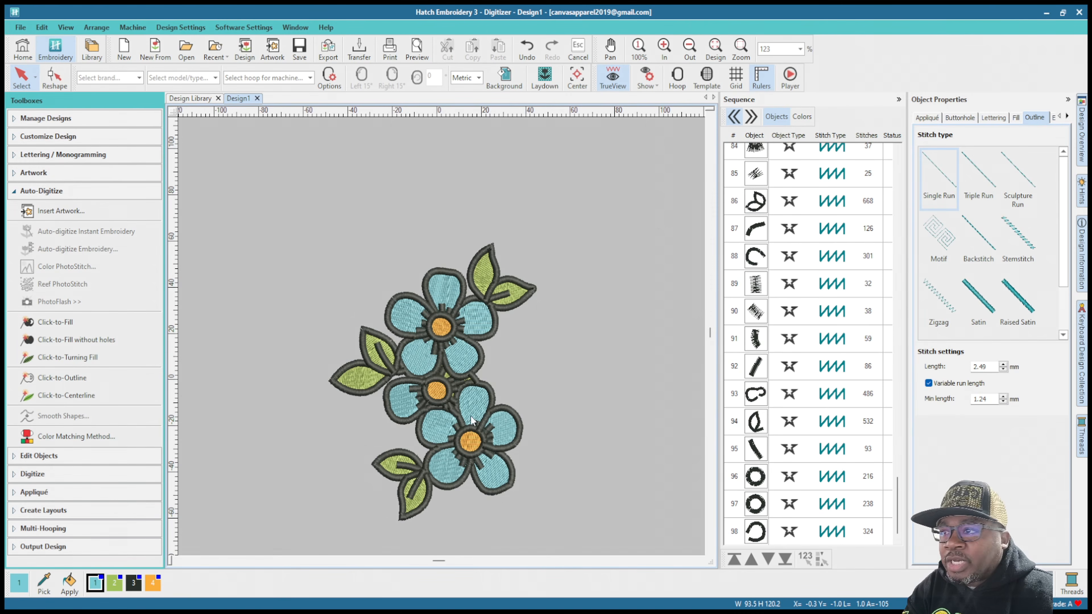
Step: Select all the black outline objects in the sequence and set their satin width to 1.50 mm
scroll(757, 212, "up", 7)
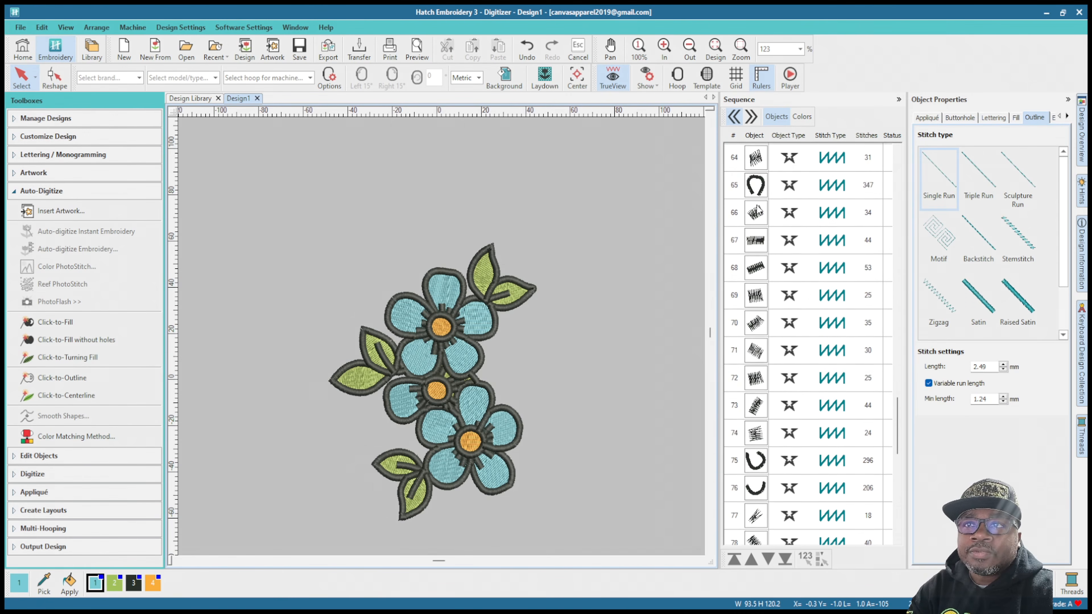
scroll(757, 212, "up", 12)
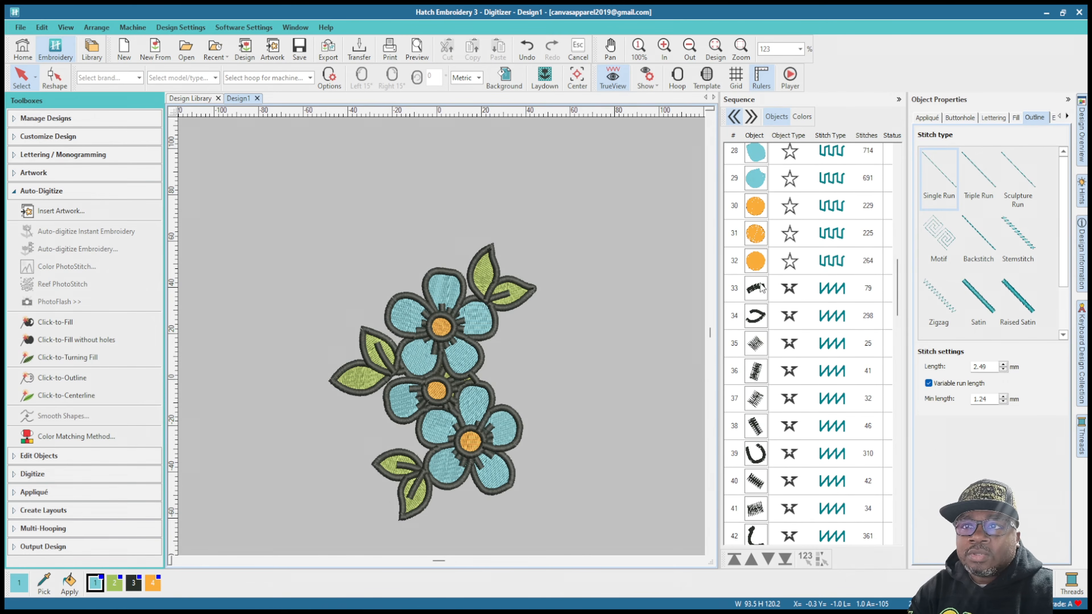
left_click(760, 288)
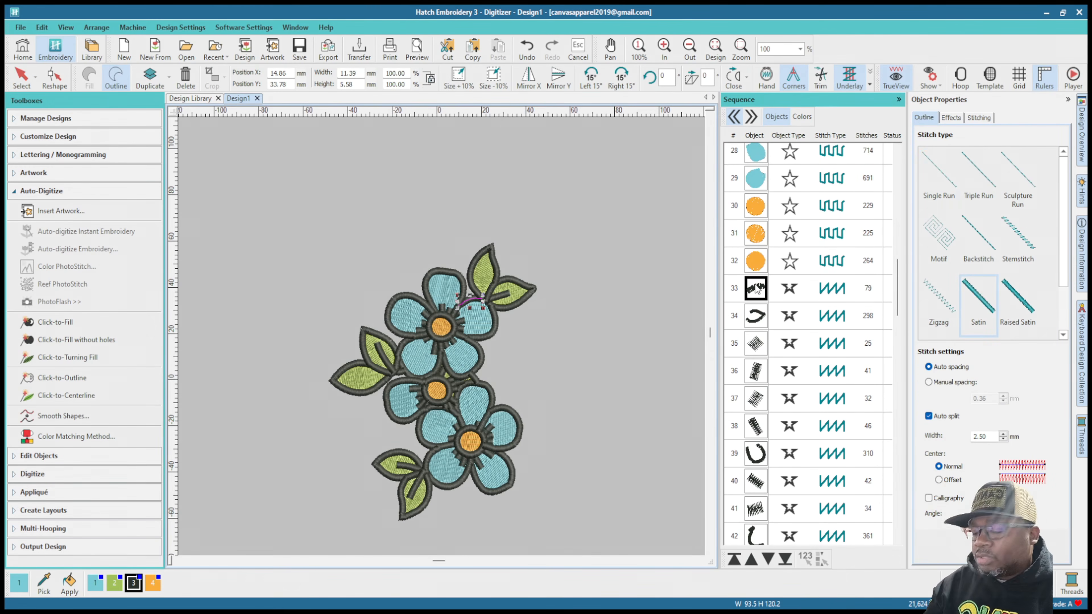
scroll(757, 293, "down", 19)
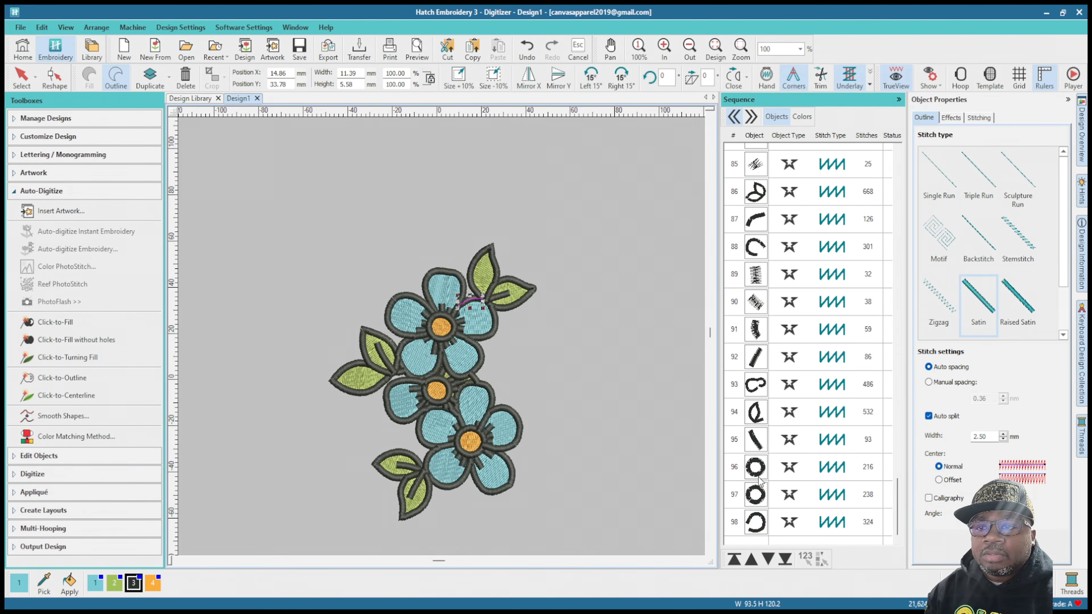
key("ctrl+a")
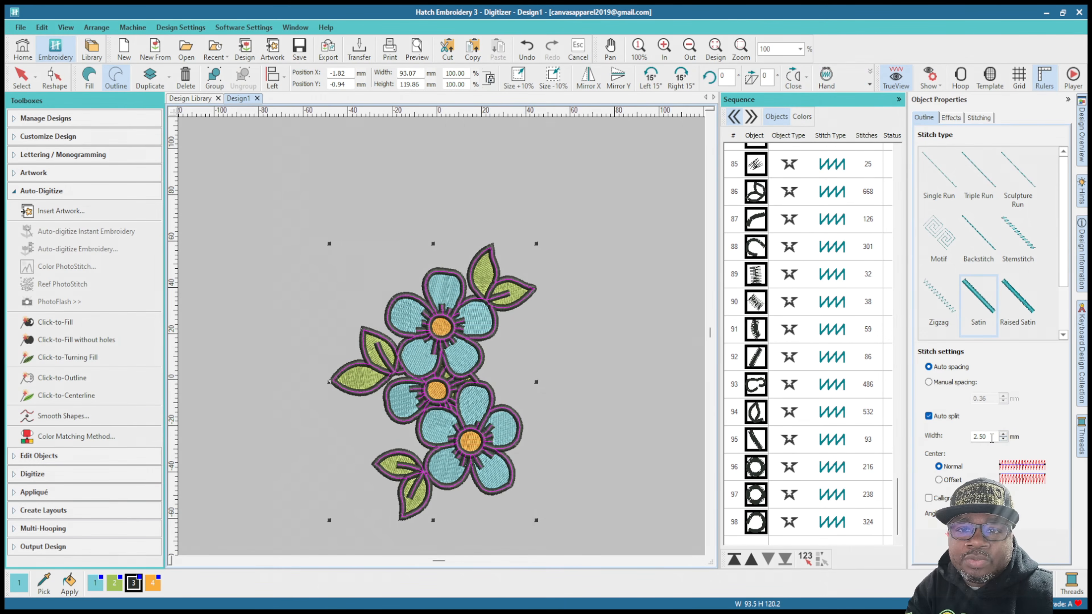
left_click_drag(992, 437, 962, 439)
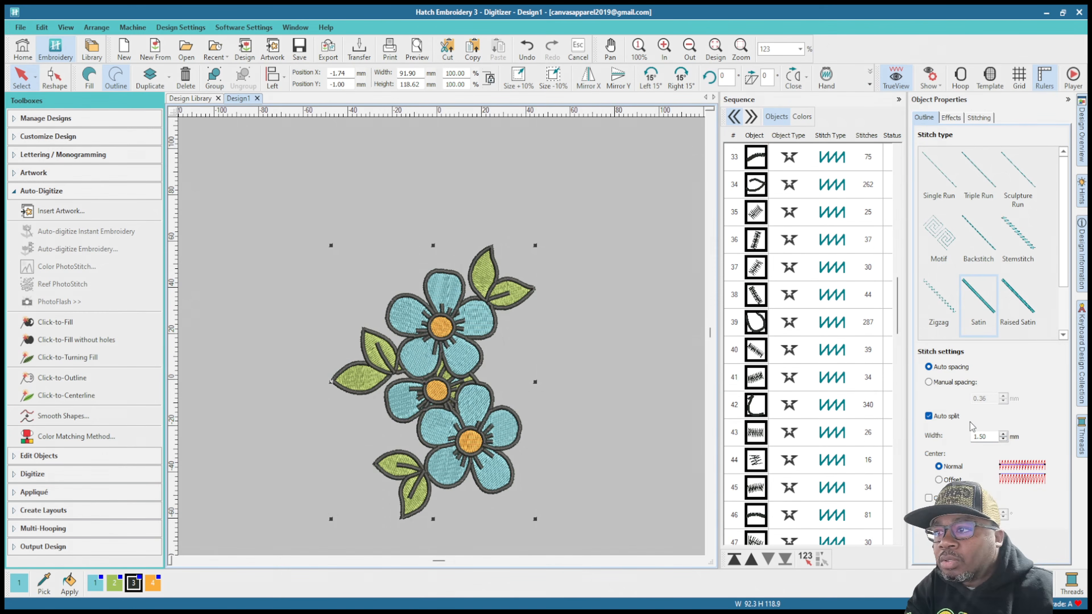
Step: Inspect the black satin outlines on the petals and leaves up close and delete all of them
scroll(447, 340, "up", 4)
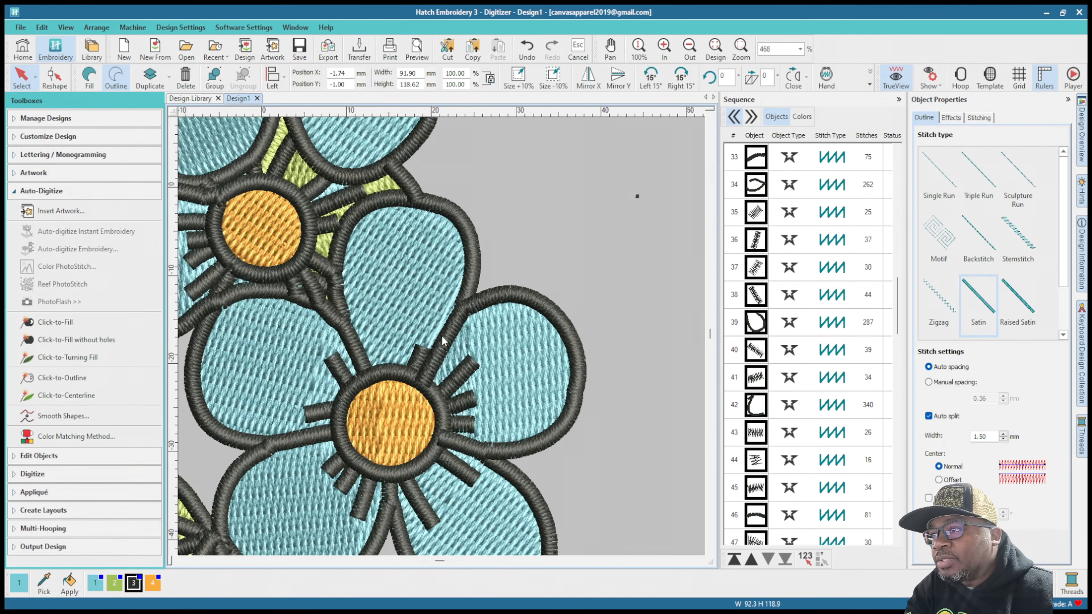
scroll(445, 341, "up", 2)
scroll(384, 317, "down", 4)
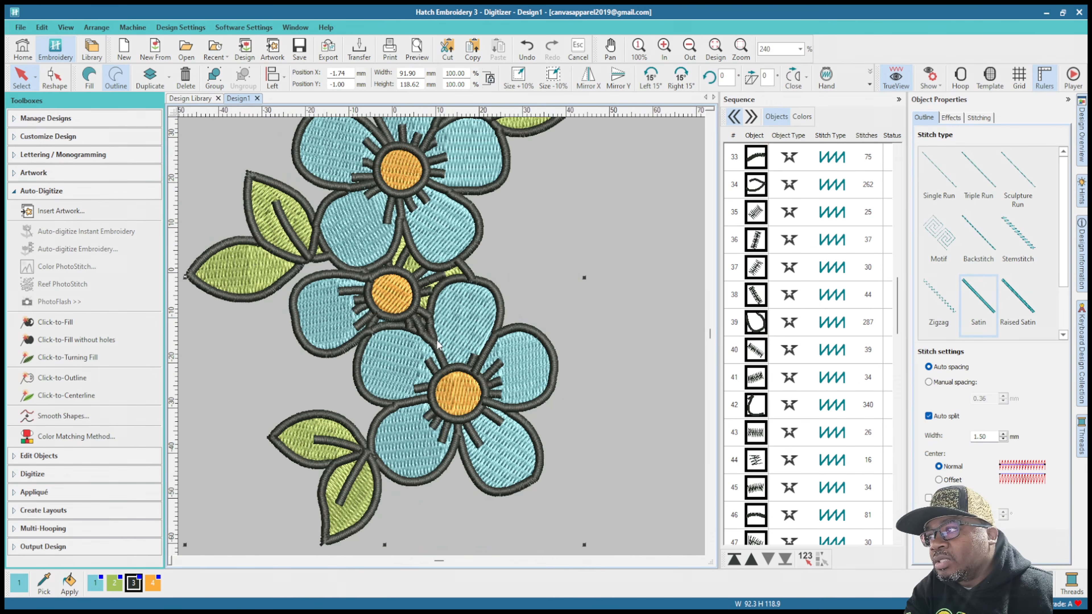
scroll(352, 306, "up", 1)
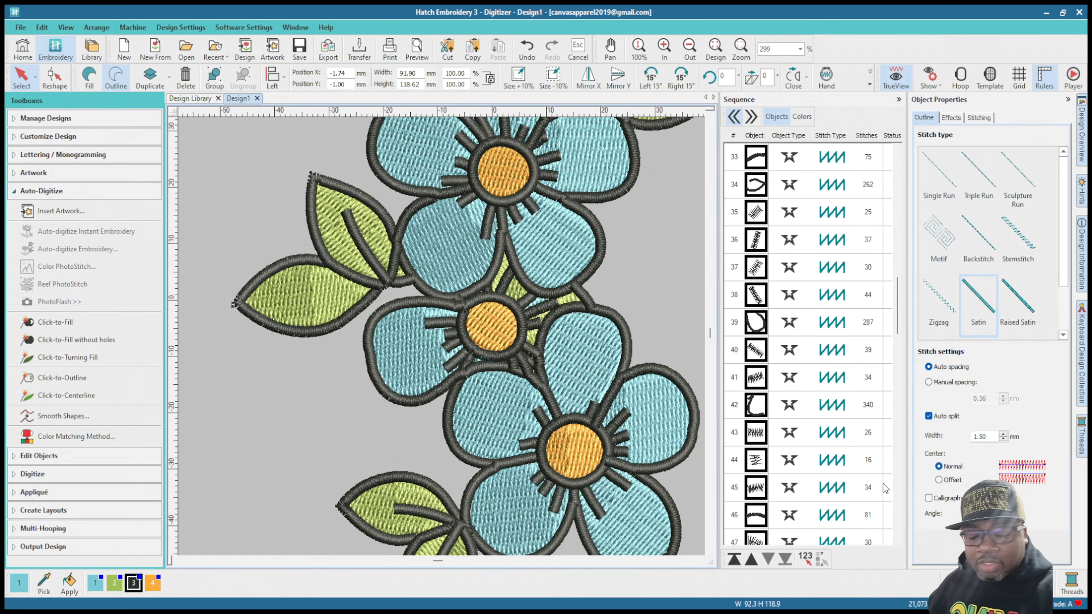
key("Delete")
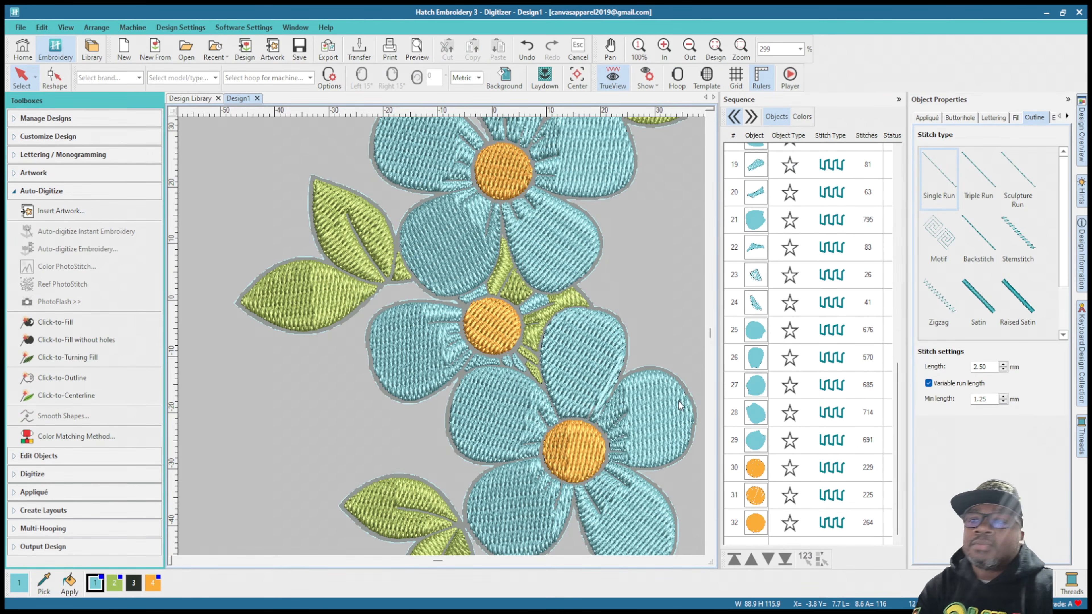
Step: Select the flower artwork, try Click-to-Fill without holes on its gray line work, and undo the result
scroll(750, 376, "up", 6)
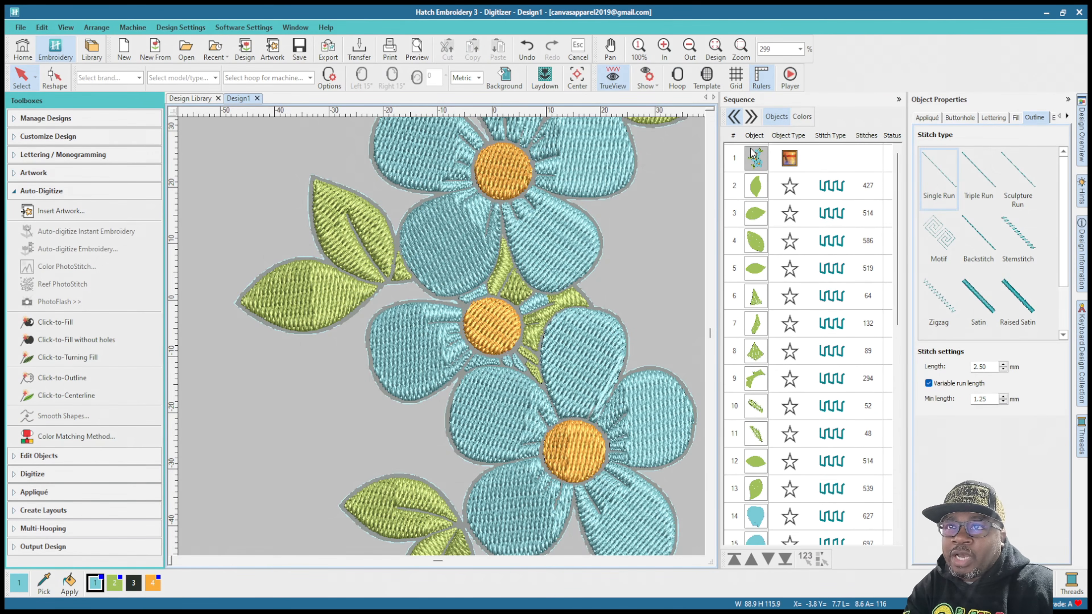
left_click(751, 163)
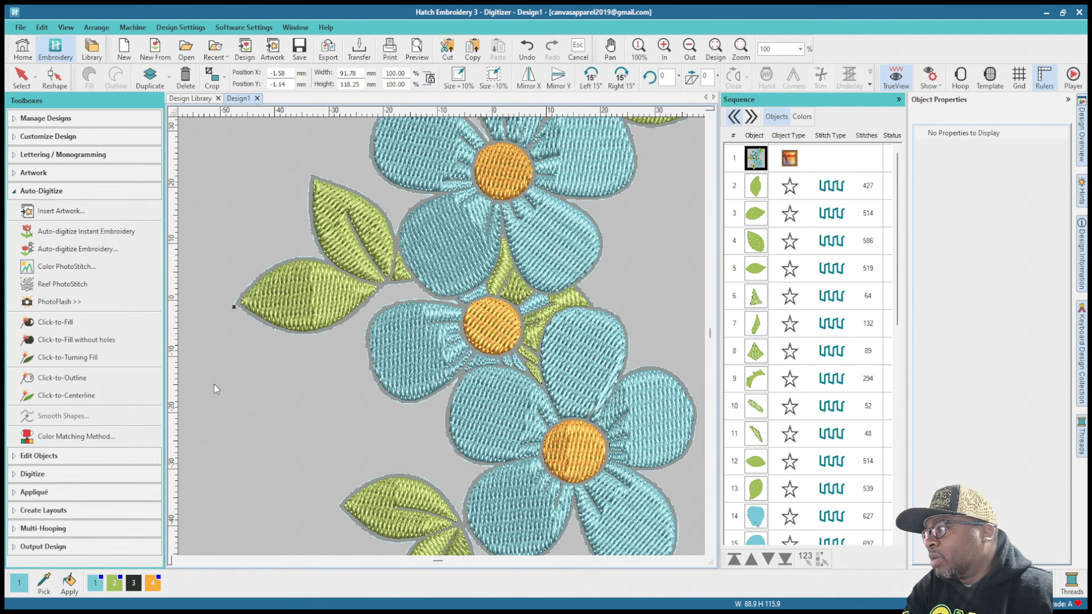
left_click(70, 342)
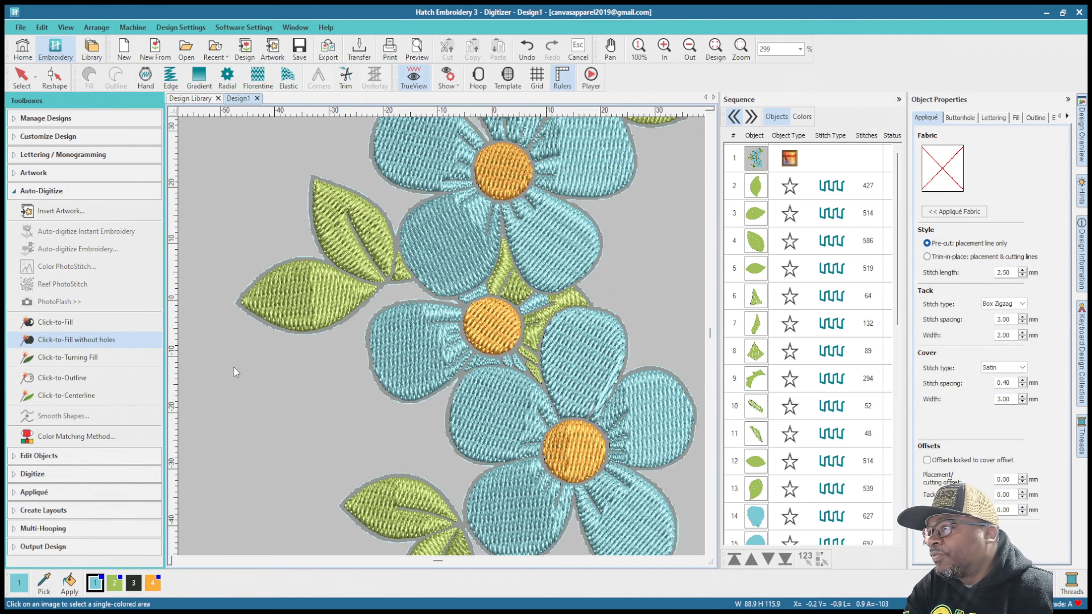
left_click(344, 321)
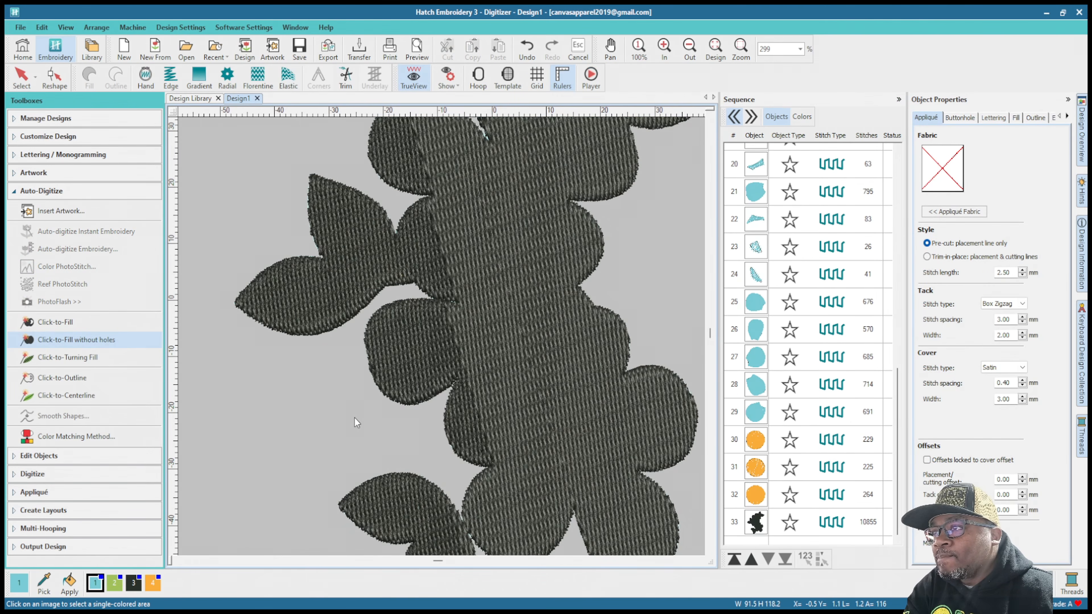
key("ctrl+z")
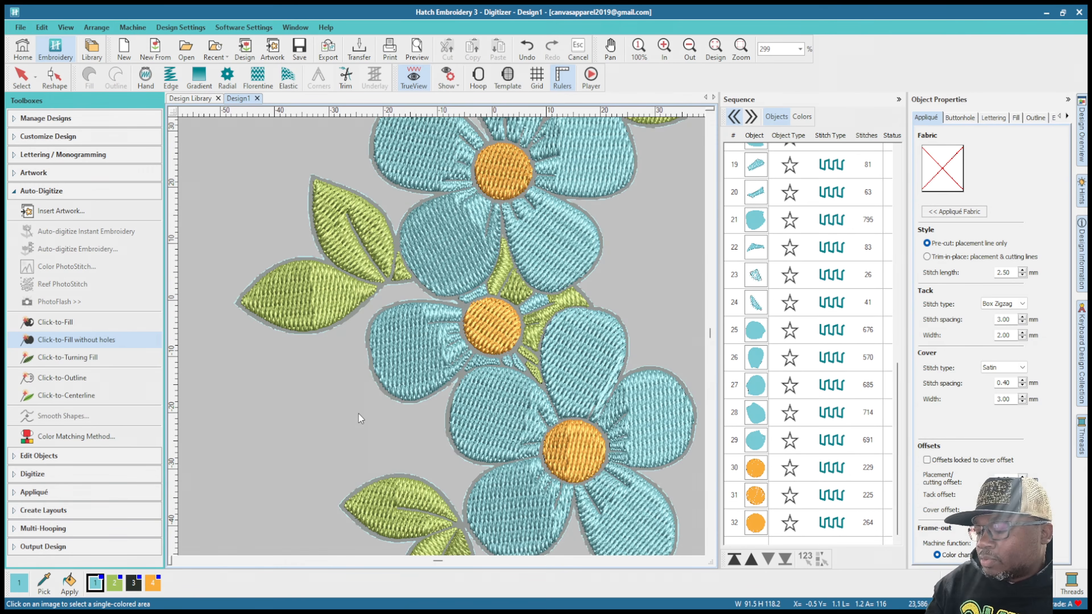
Step: Fill the artwork's gray line work using Click-to-Fill and inspect the black fill stitching across the flowers and leaves
left_click(69, 322)
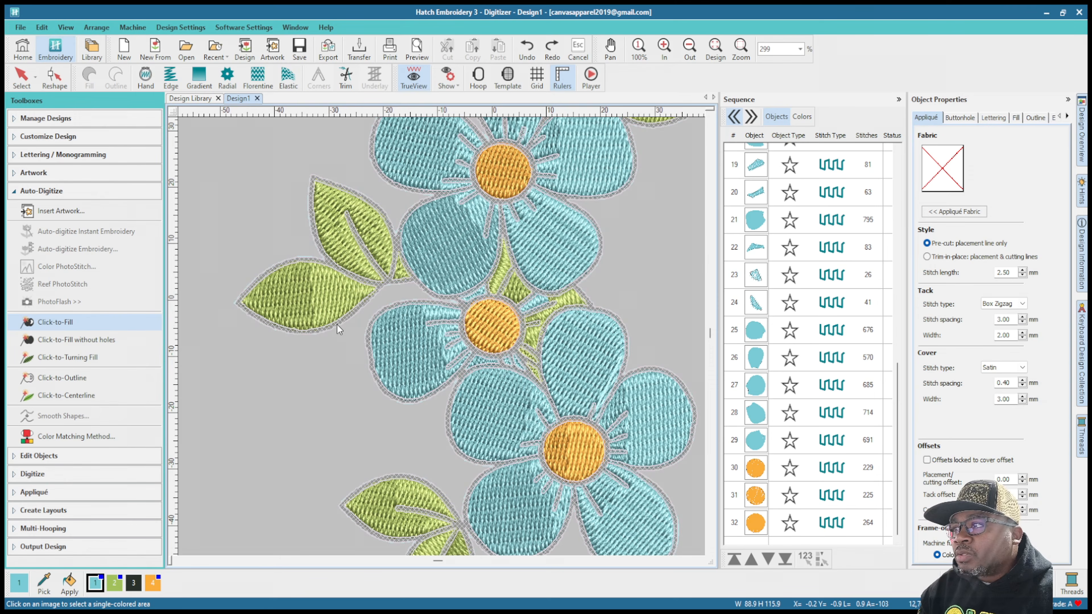
left_click(337, 378)
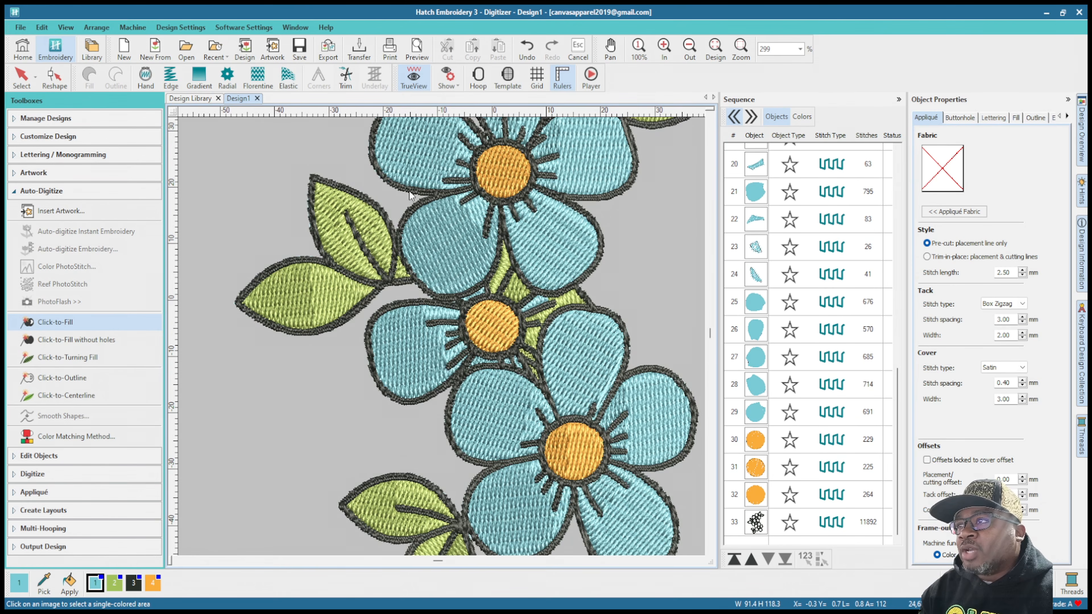
scroll(515, 170, "down", 3)
scroll(458, 306, "up", 2)
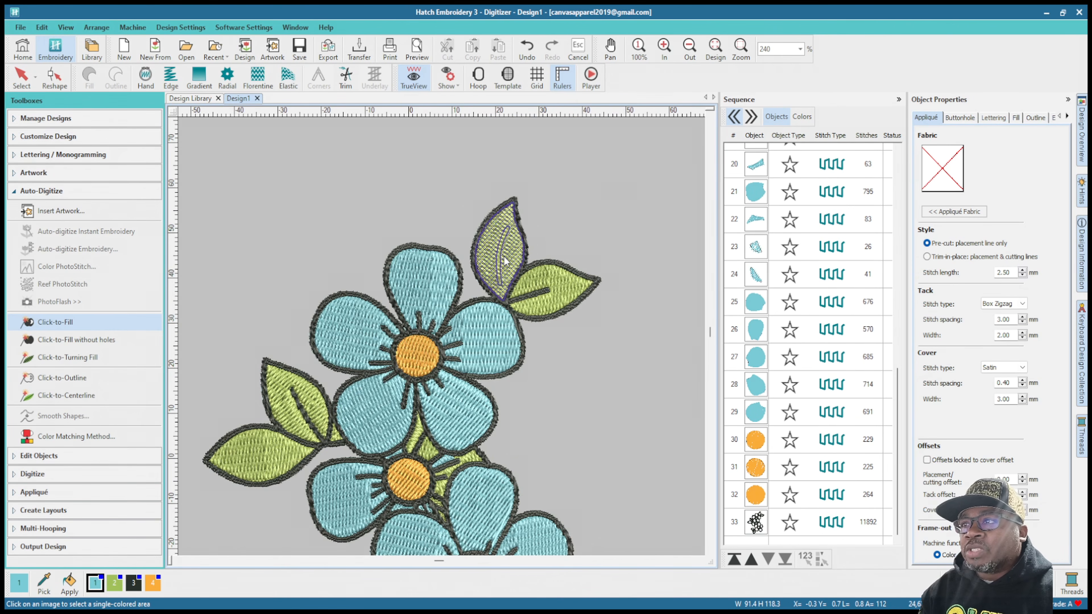
scroll(338, 459, "down", 2)
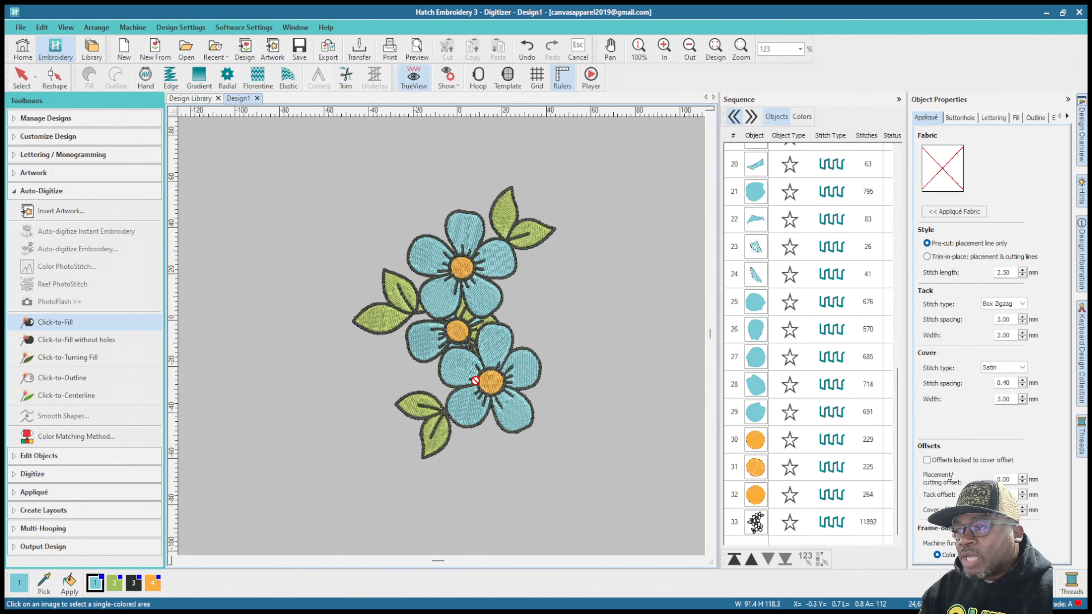
scroll(445, 341, "up", 3)
scroll(444, 341, "up", 2)
scroll(424, 336, "down", 1)
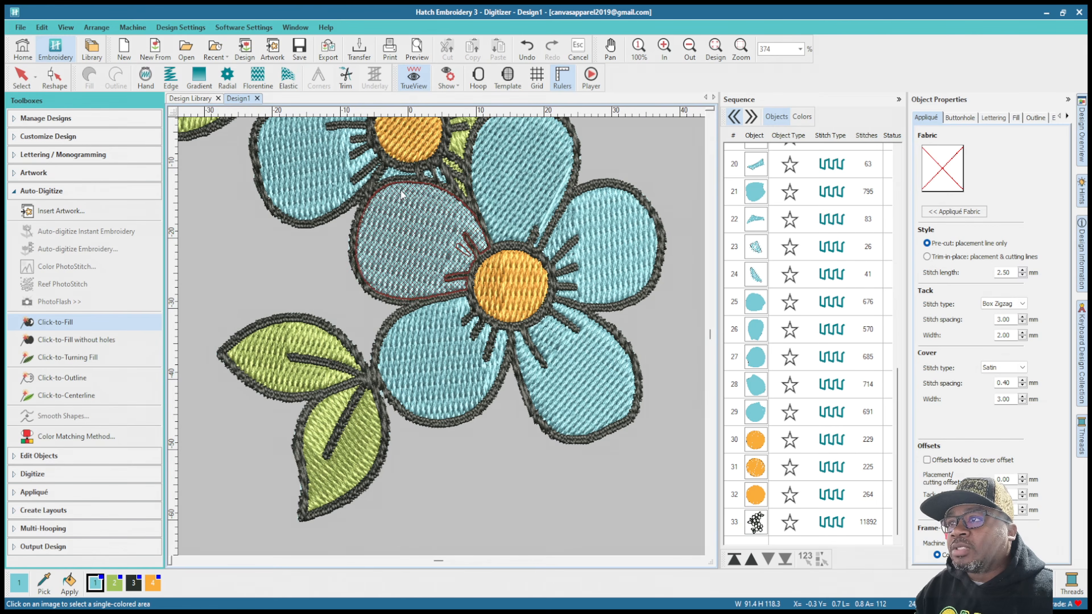
scroll(401, 195, "down", 3)
scroll(442, 337, "up", 2)
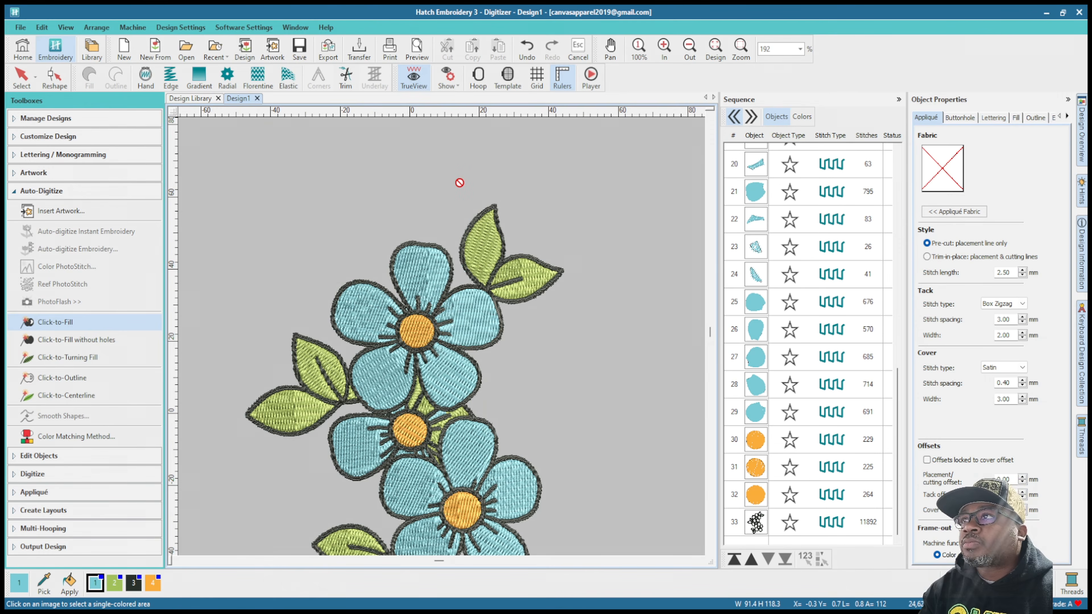
Step: Turn off TrueView and use Click-to-Fill on the missed center veins of the upright top leaf and the horizontal left leaf
key("t")
scroll(469, 249, "up", 3)
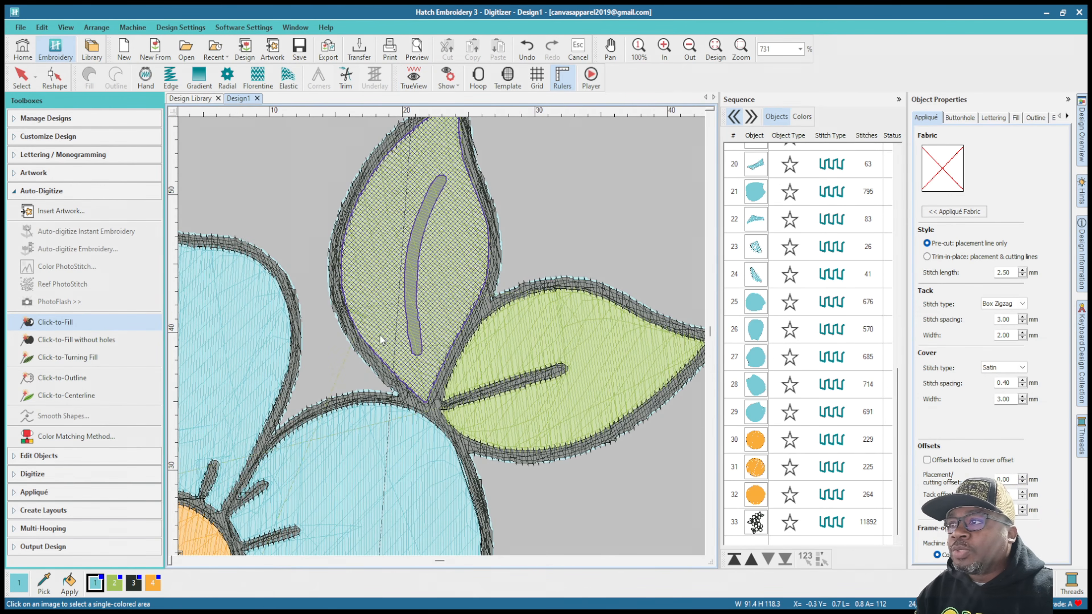
left_click(412, 325)
scroll(367, 370, "down", 2)
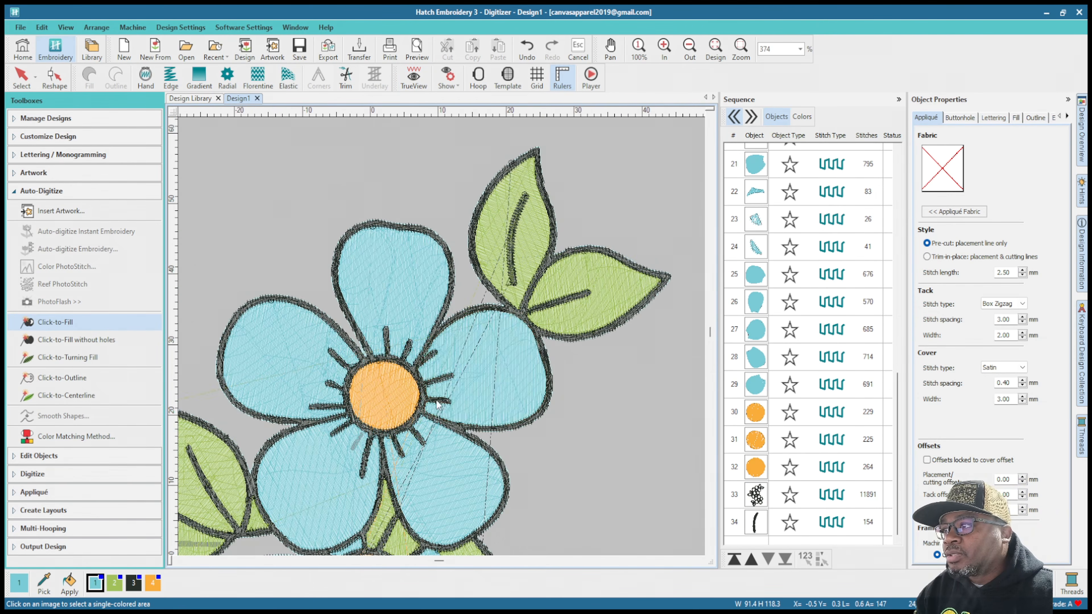
scroll(315, 400, "down", 1)
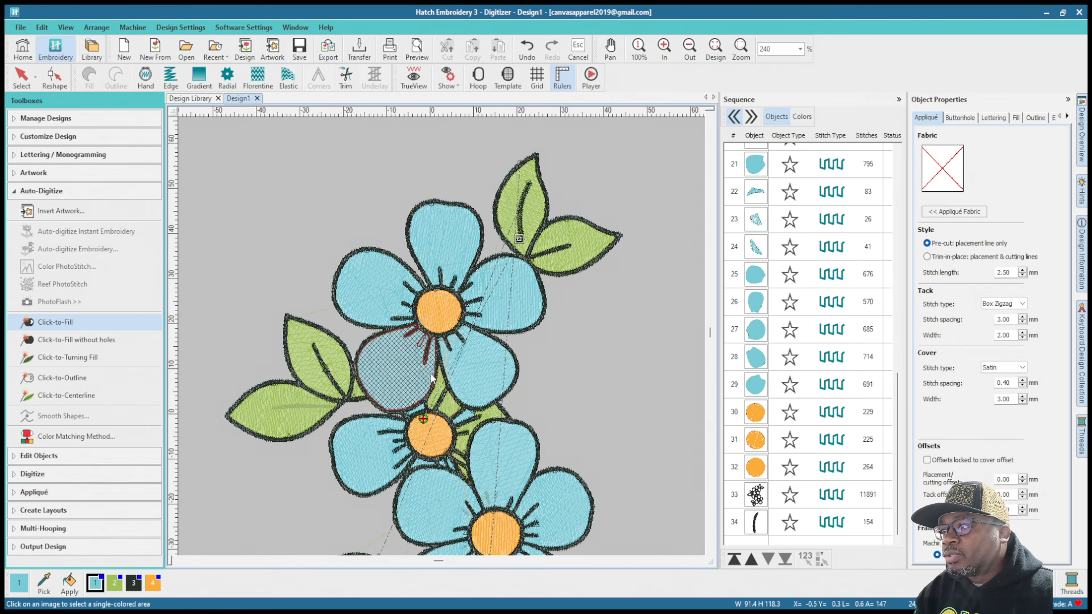
left_click(301, 407)
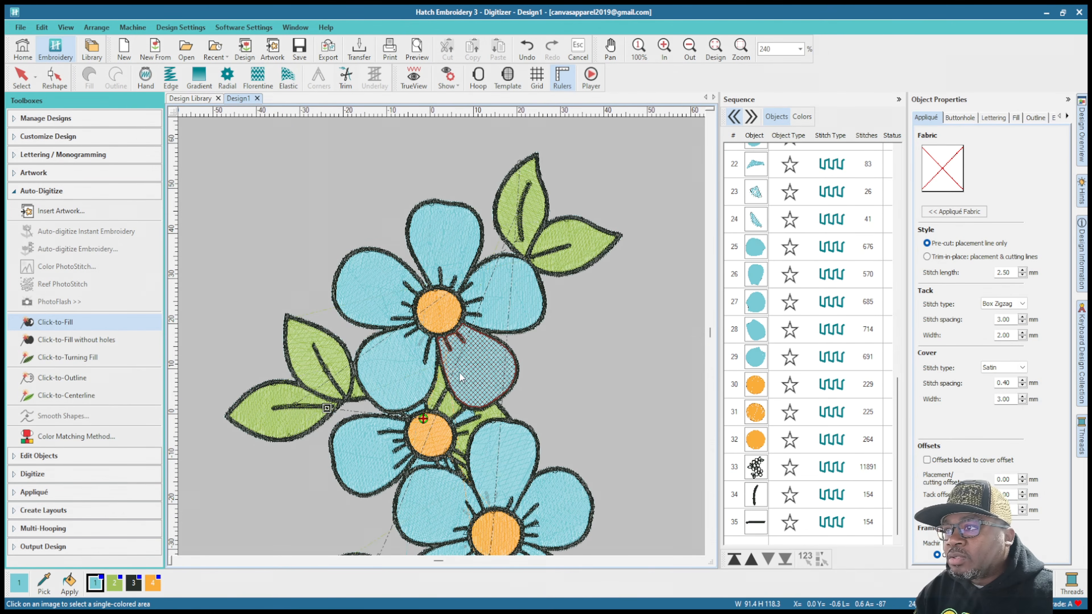
Step: Use Click-to-Fill on the missed short gray accent line just below the top flower's orange center
scroll(456, 372, "up", 2)
scroll(444, 341, "up", 3)
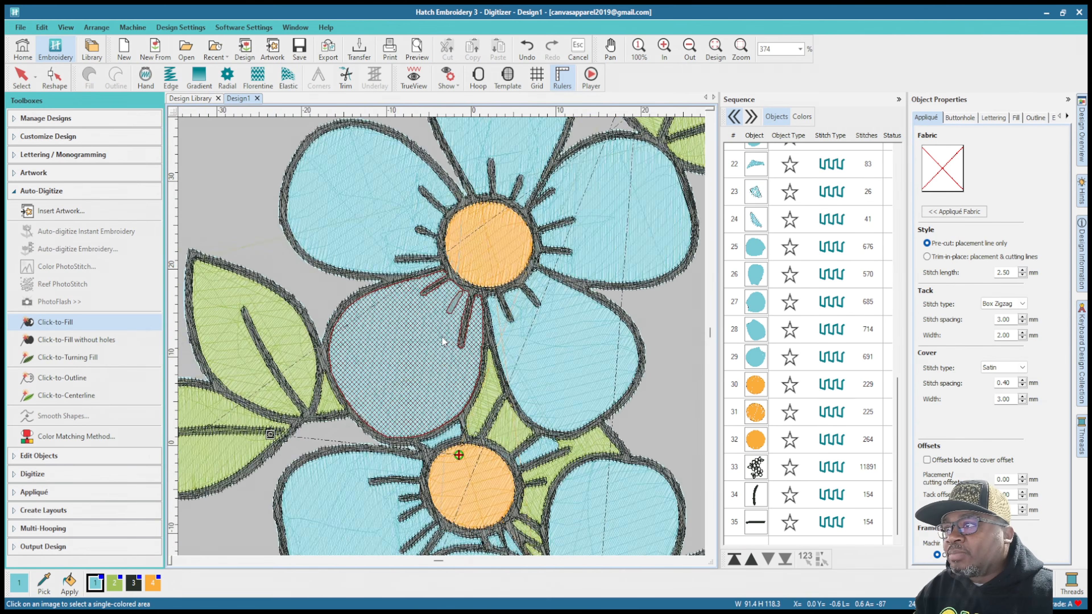
left_click(458, 293)
scroll(486, 394, "up", 2)
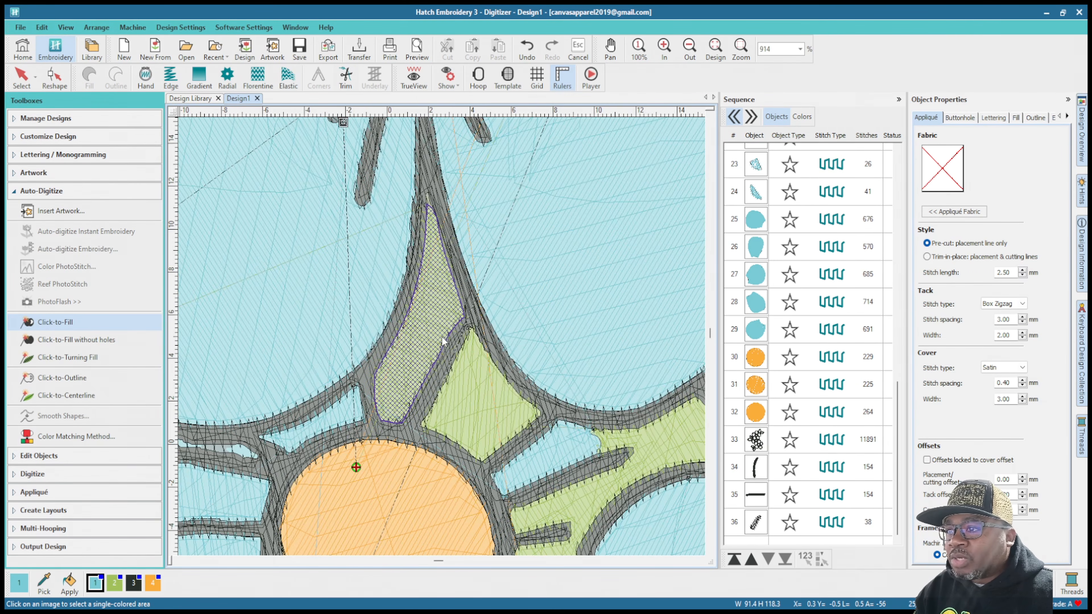
Step: Use Click-to-Fill on the missed gray accent line just above the lowest flower's orange center
scroll(481, 394, "down", 4)
scroll(421, 440, "down", 3)
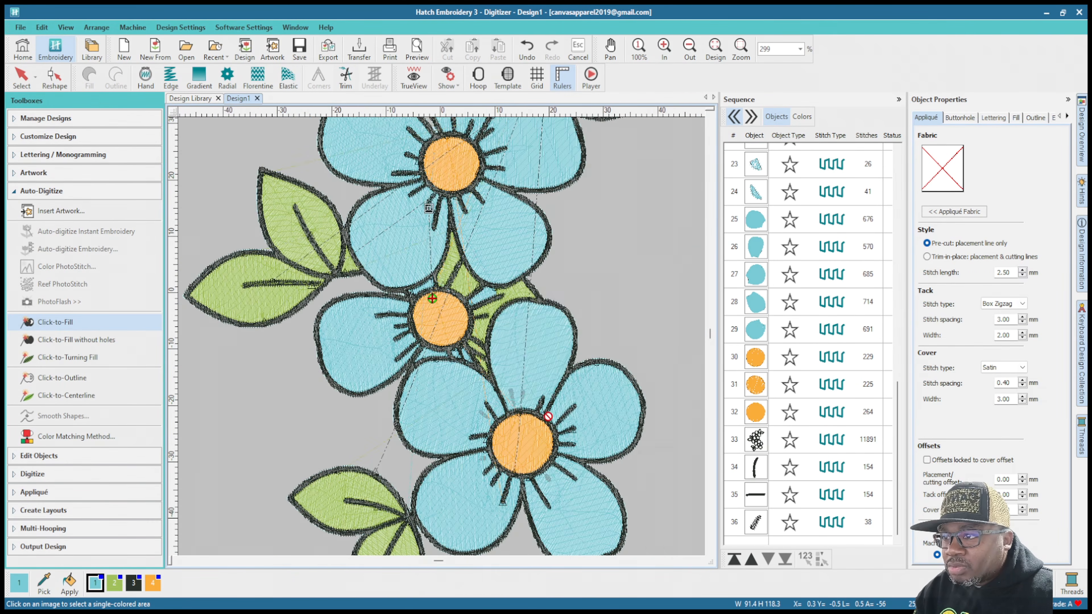
scroll(461, 322, "up", 6)
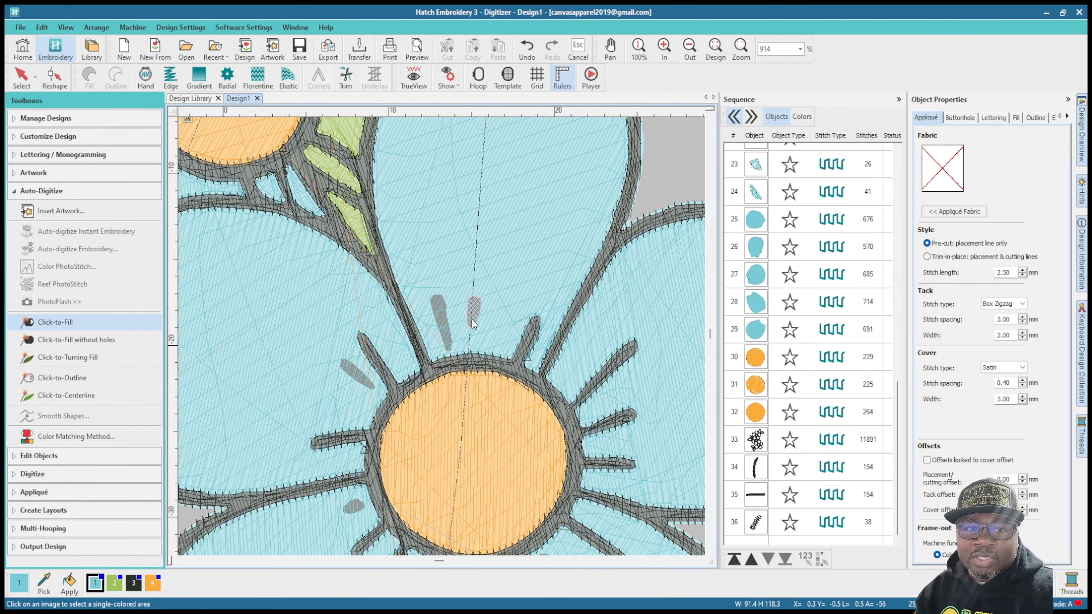
left_click(447, 343)
scroll(443, 340, "down", 3)
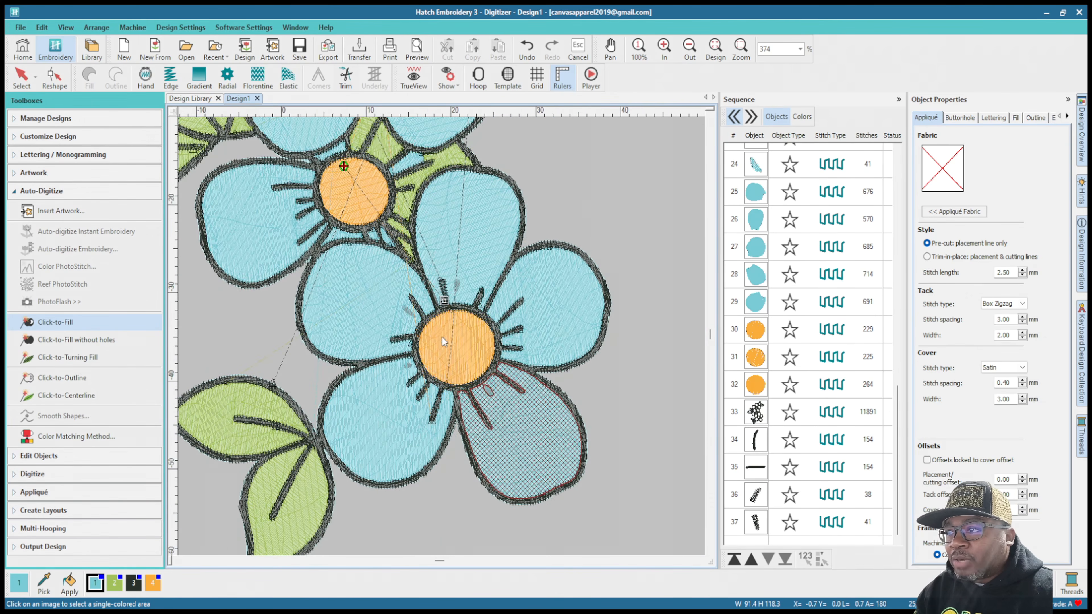
Step: Check the accent lines around the flower centers for missed areas and turn on TrueView
scroll(422, 325, "up", 3)
scroll(422, 325, "down", 3)
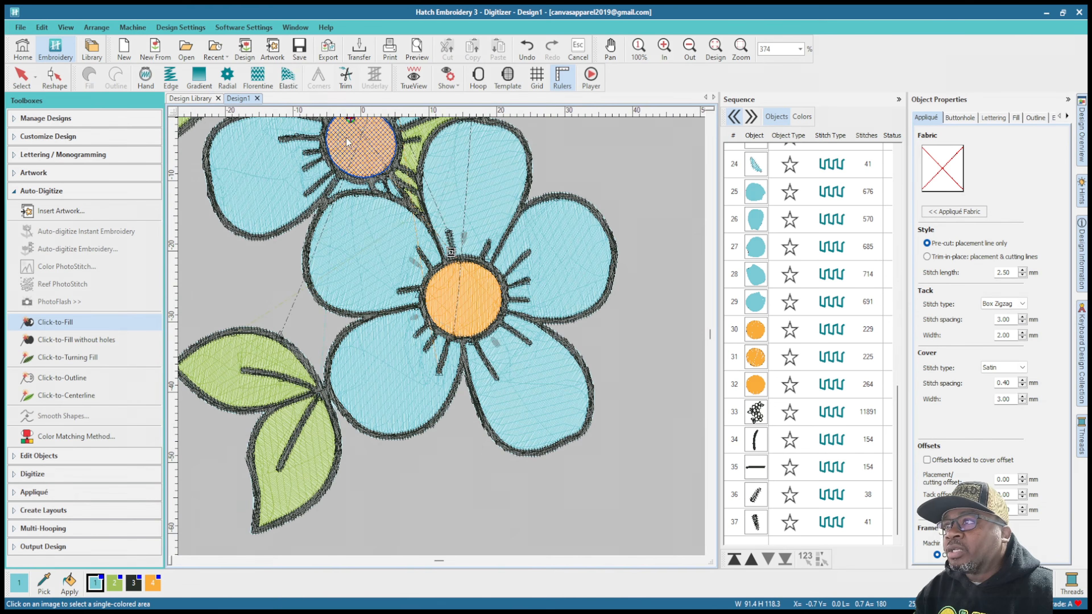
scroll(366, 144, "up", 3)
scroll(444, 341, "down", 3)
scroll(442, 336, "up", 3)
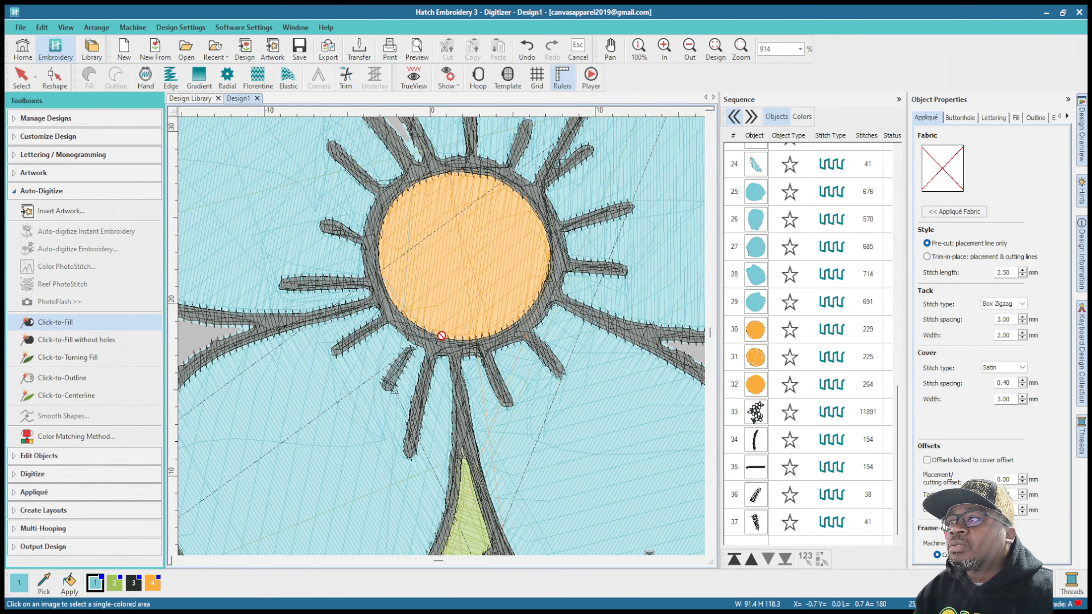
scroll(442, 336, "down", 3)
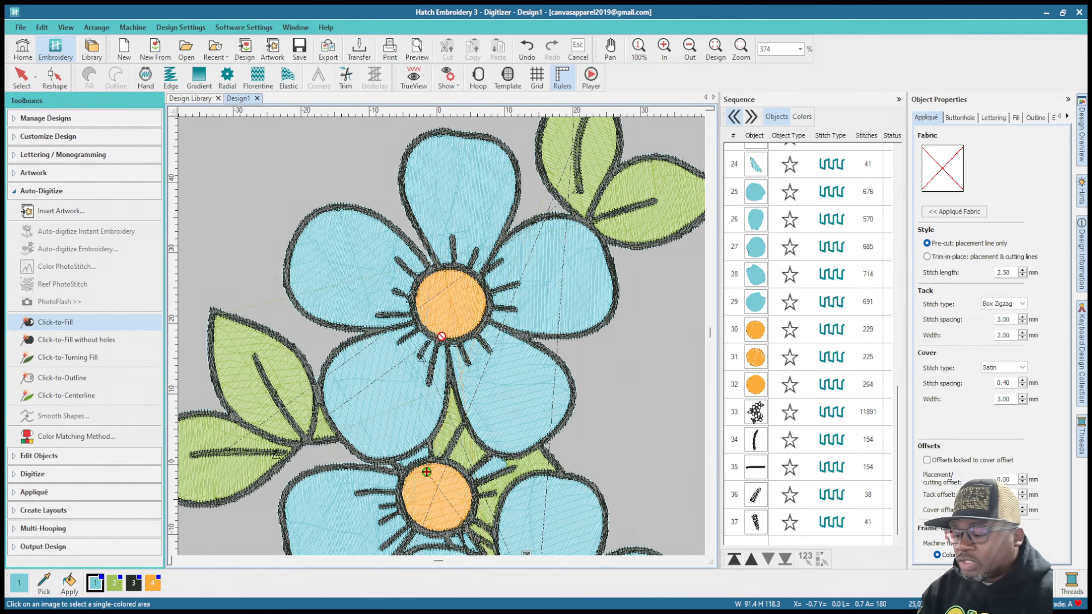
key("t")
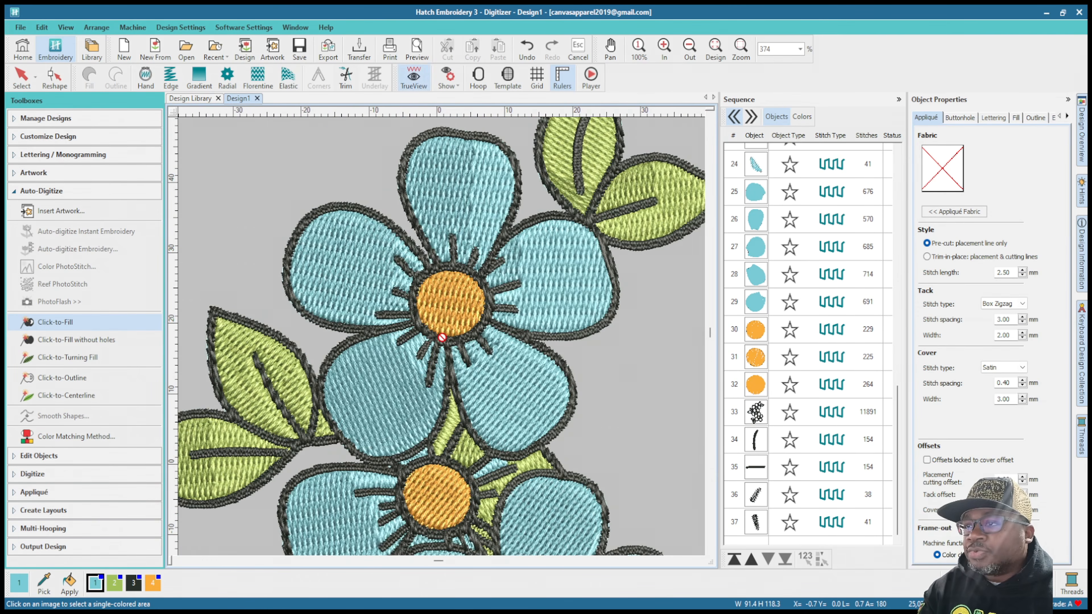
Step: Change the large black line work object's stitch type to Satin and inspect the outlines around the petals and leaves
left_click(758, 413)
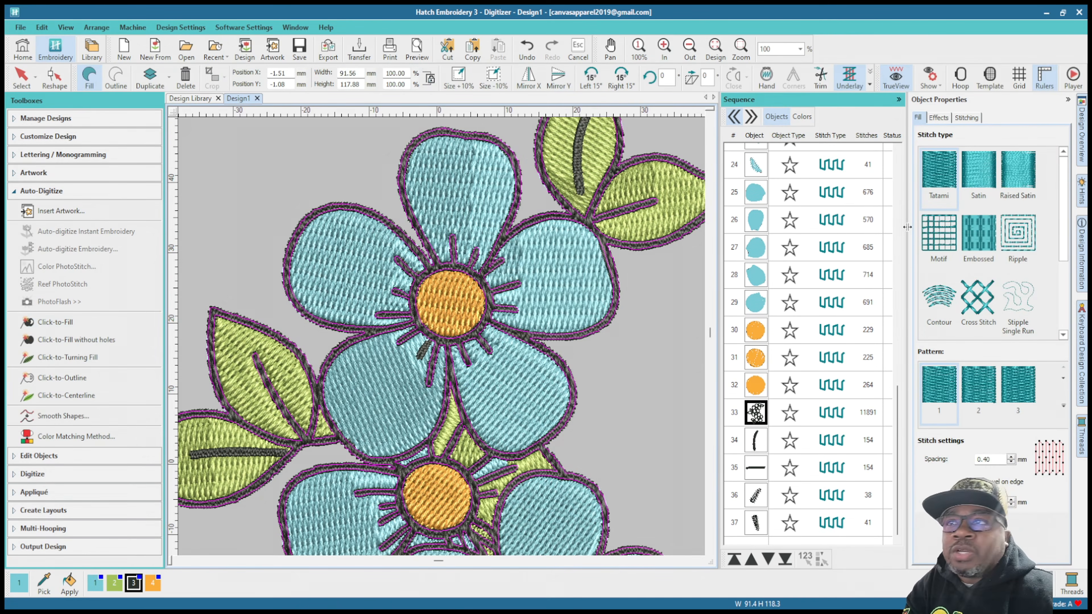
left_click(970, 171)
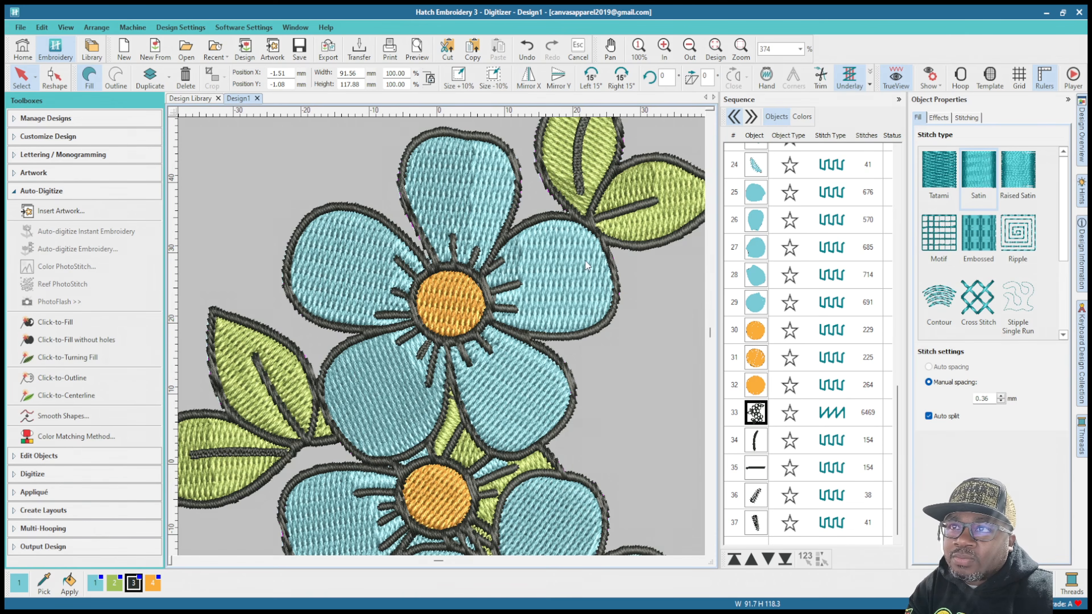
scroll(585, 261, "down", 3)
scroll(441, 358, "up", 7)
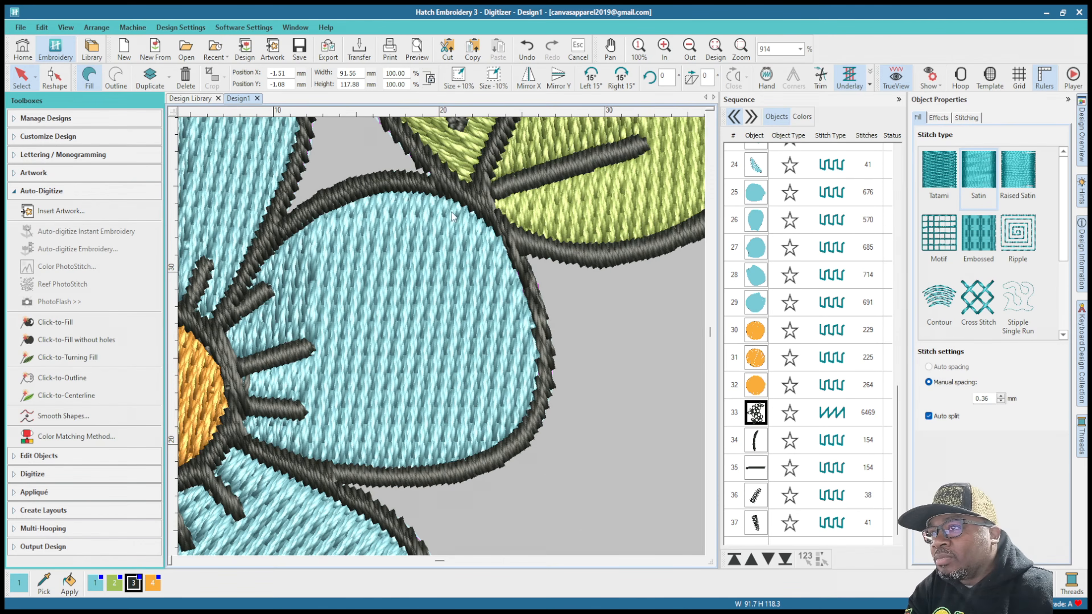
scroll(213, 359, "down", 6)
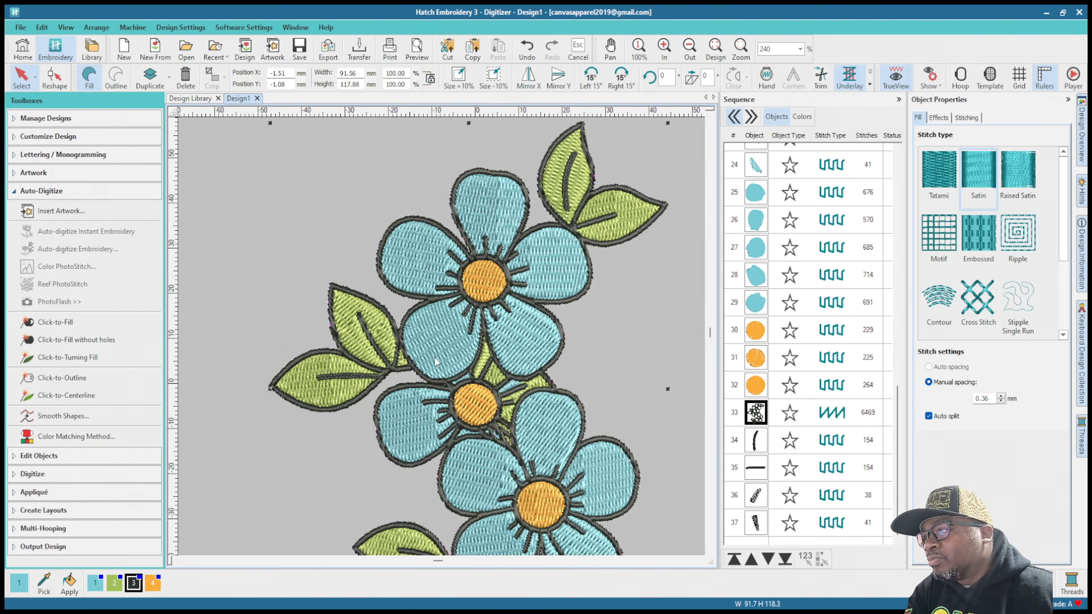
scroll(398, 375, "up", 6)
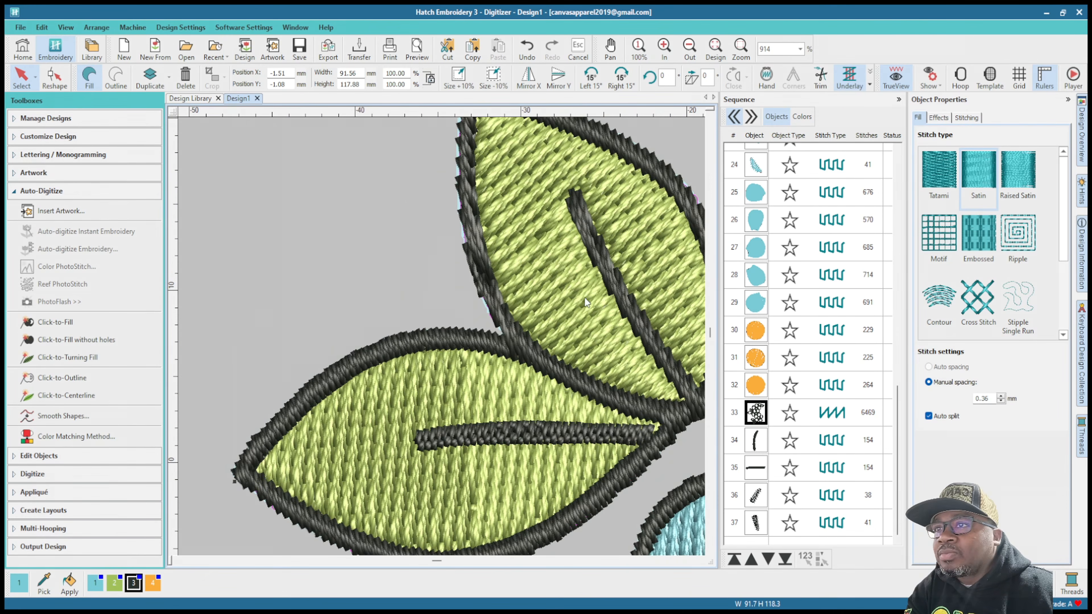
scroll(428, 323, "down", 2)
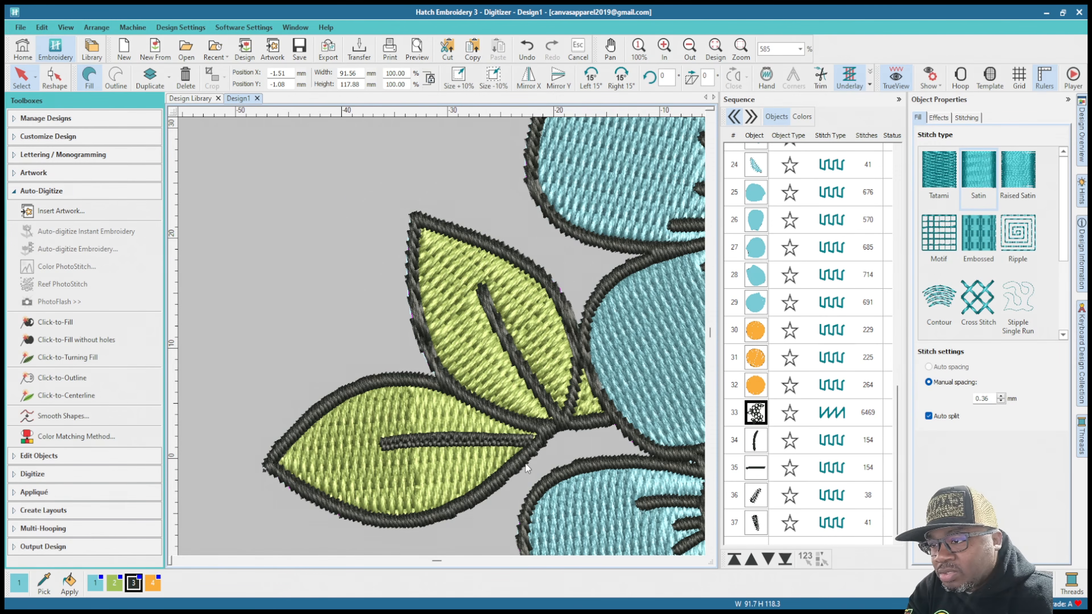
scroll(443, 344, "down", 3)
scroll(449, 371, "up", 4)
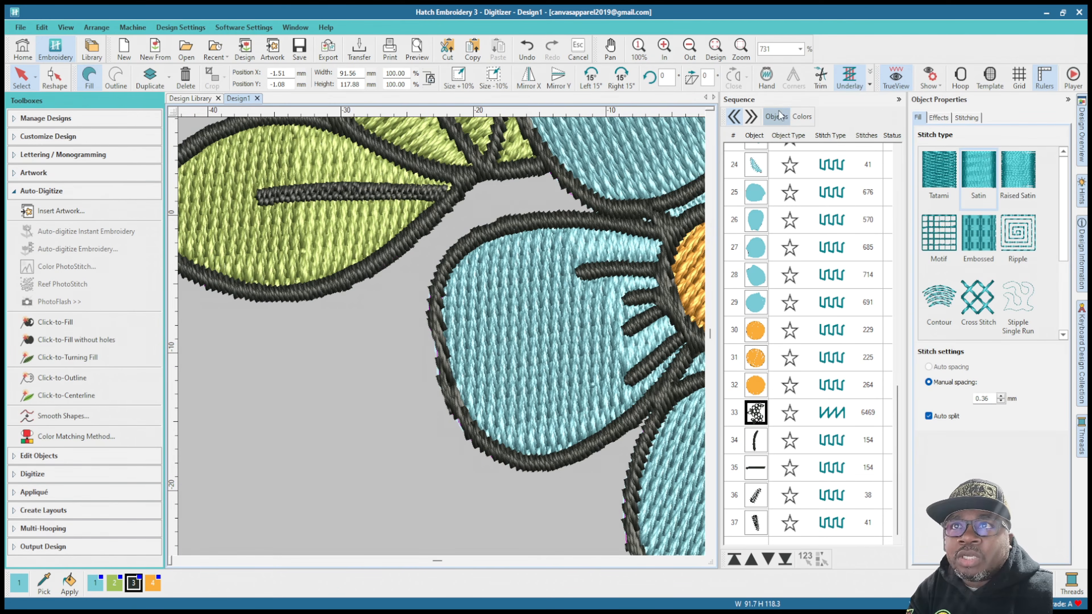
Step: Reselect the black line work object in the sequence and examine its satin stitching around the flowers and leaves
left_click(752, 417)
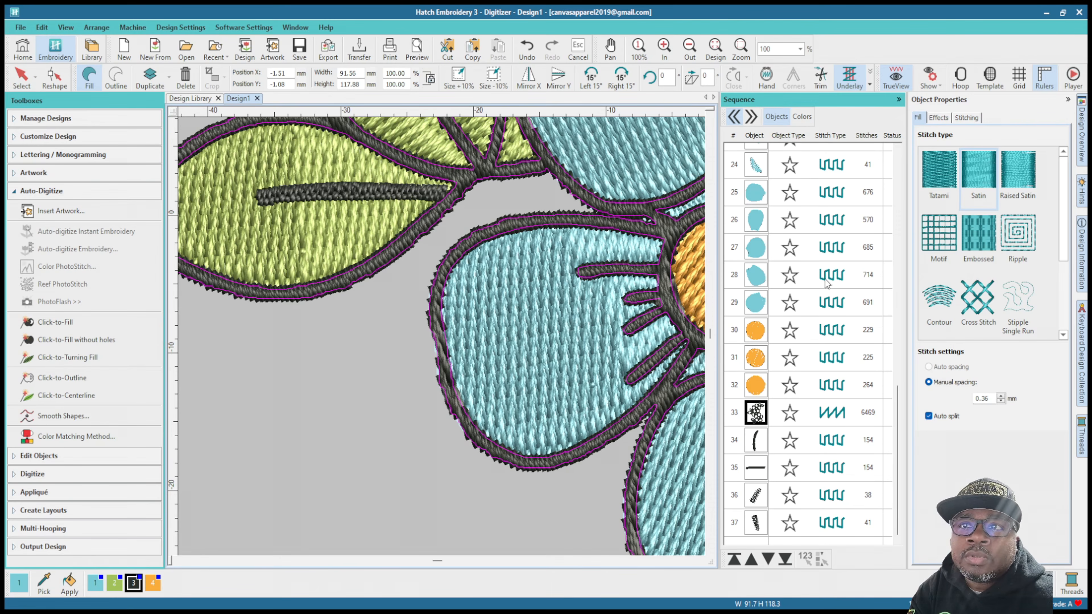
left_click(419, 488)
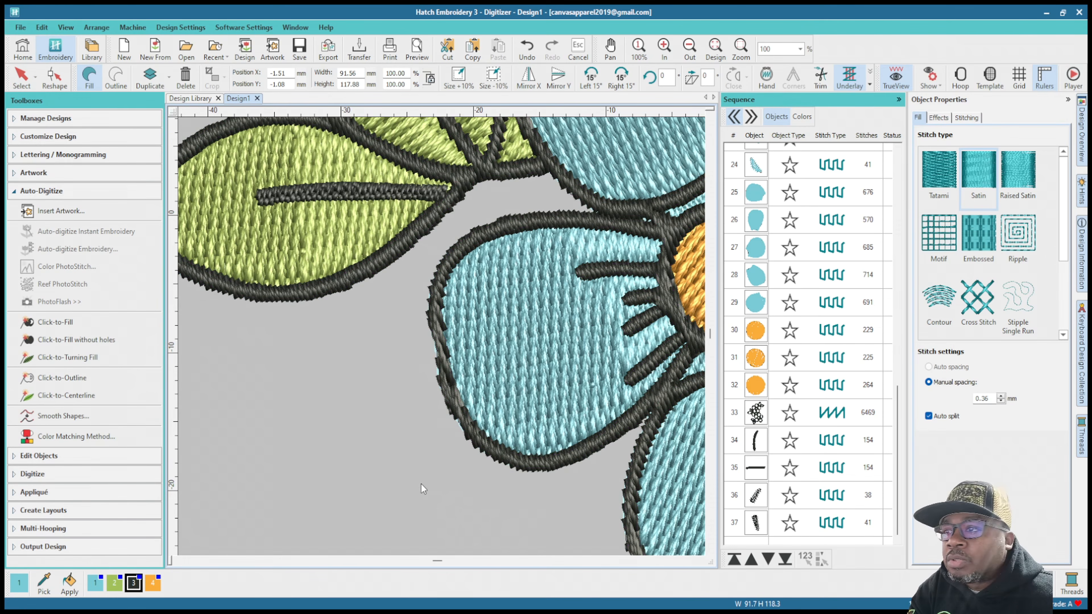
left_click(802, 117)
left_click(769, 115)
scroll(741, 415, "down", 8)
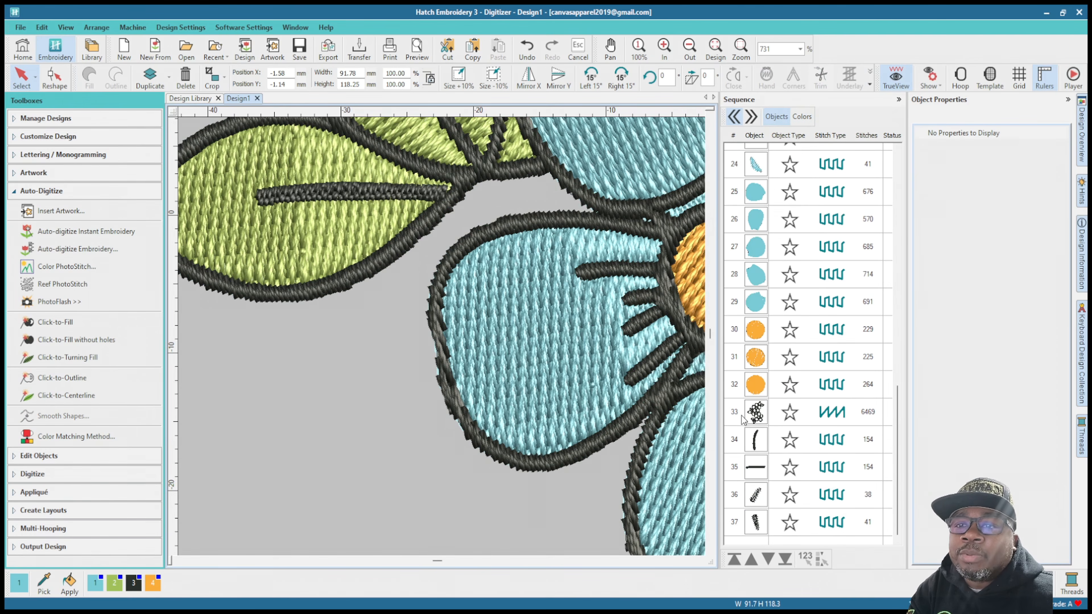
left_click(742, 416)
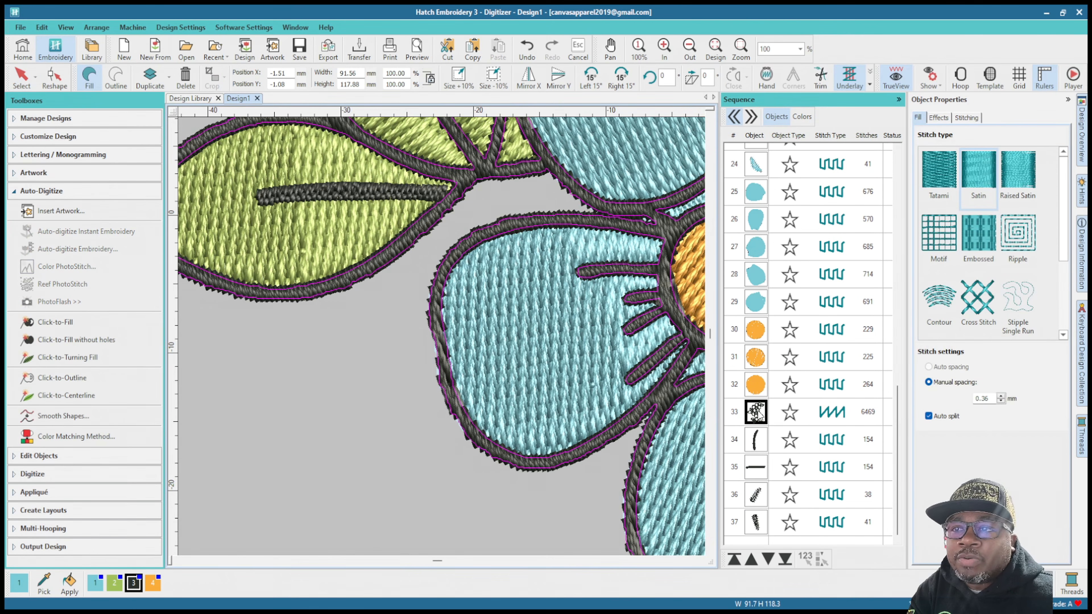
scroll(487, 384, "down", 6)
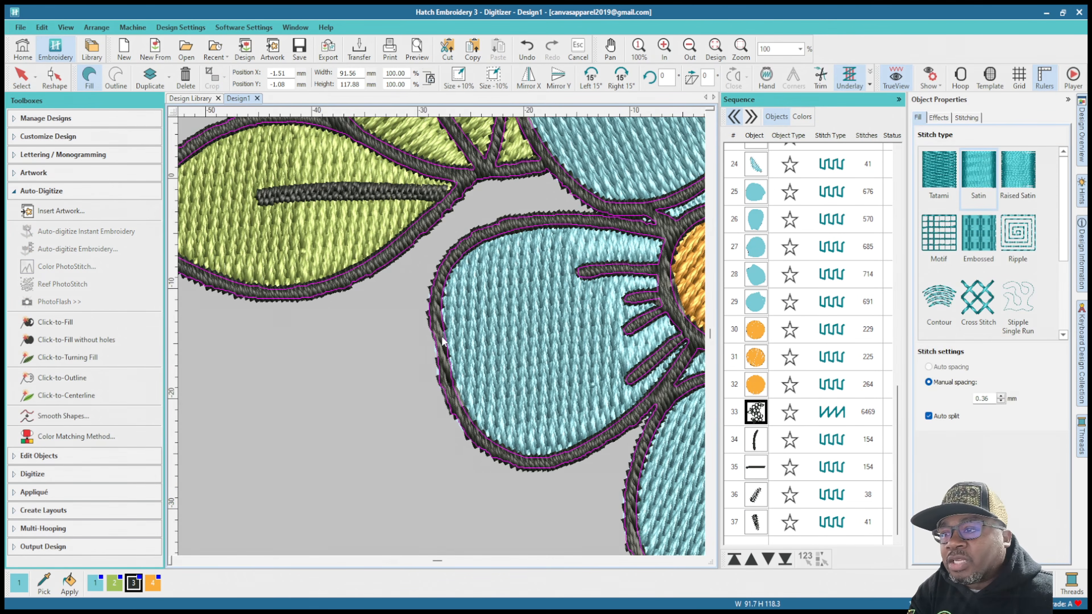
scroll(494, 331, "up", 5)
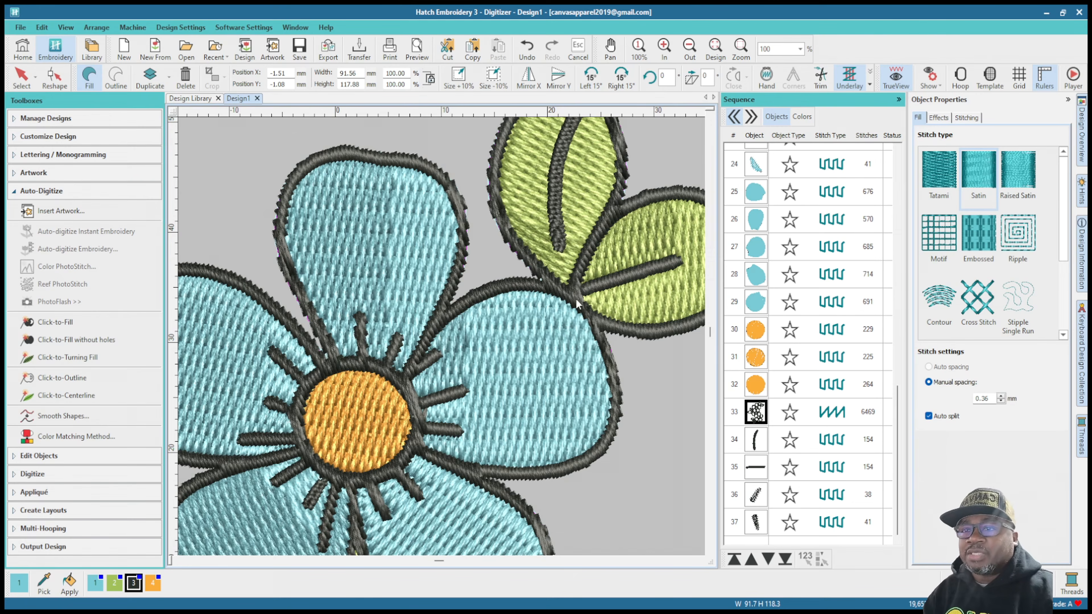
Step: Turn off TrueView and select the green fill of the upright top leaf
scroll(736, 248, "up", 8)
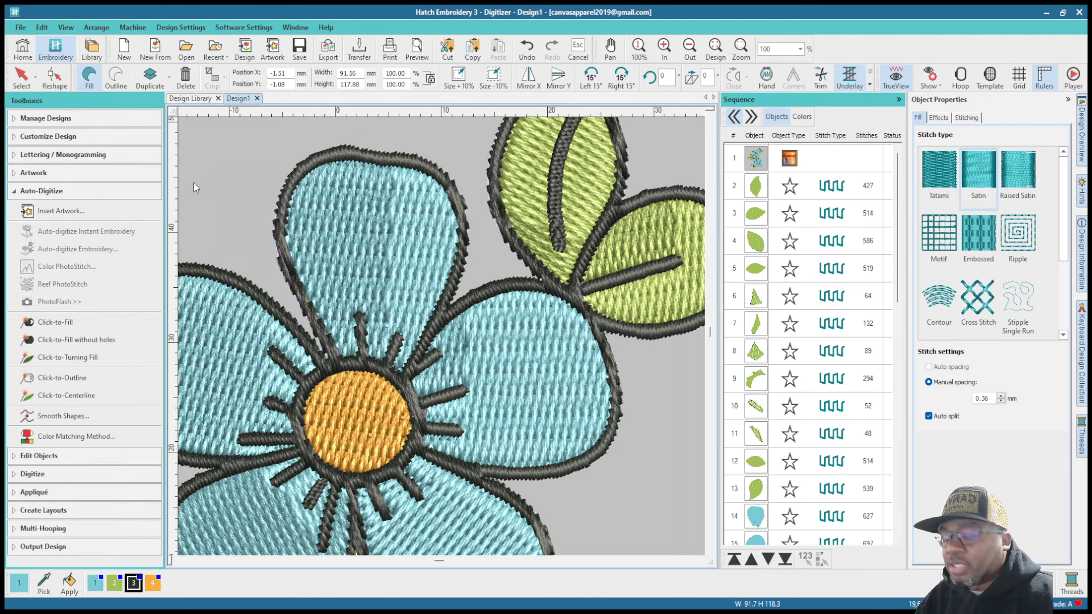
key("t")
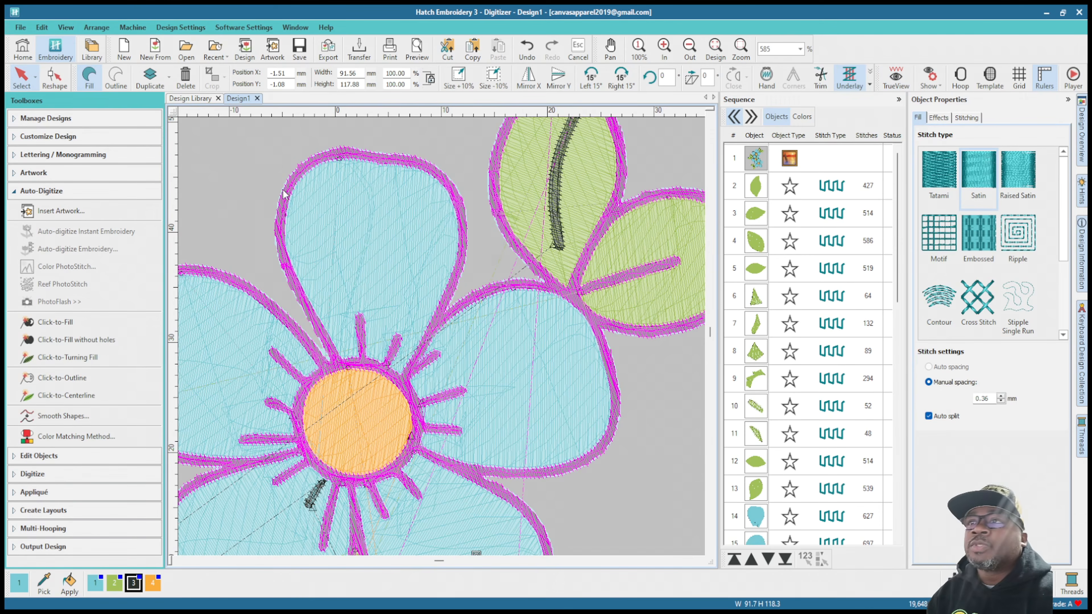
left_click(757, 187)
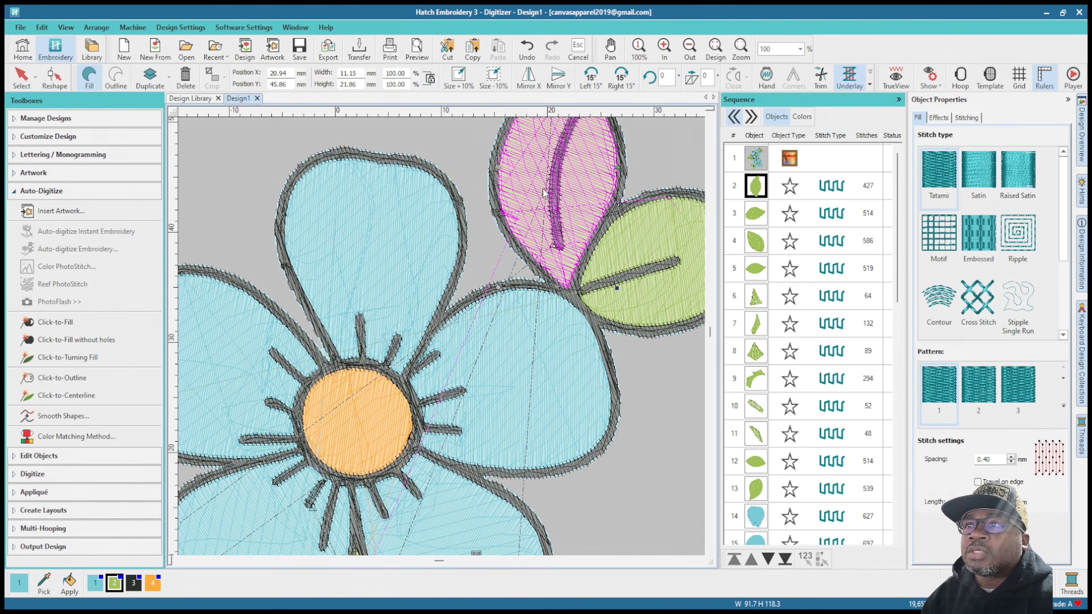
key("shift+0")
scroll(443, 340, "up", 2)
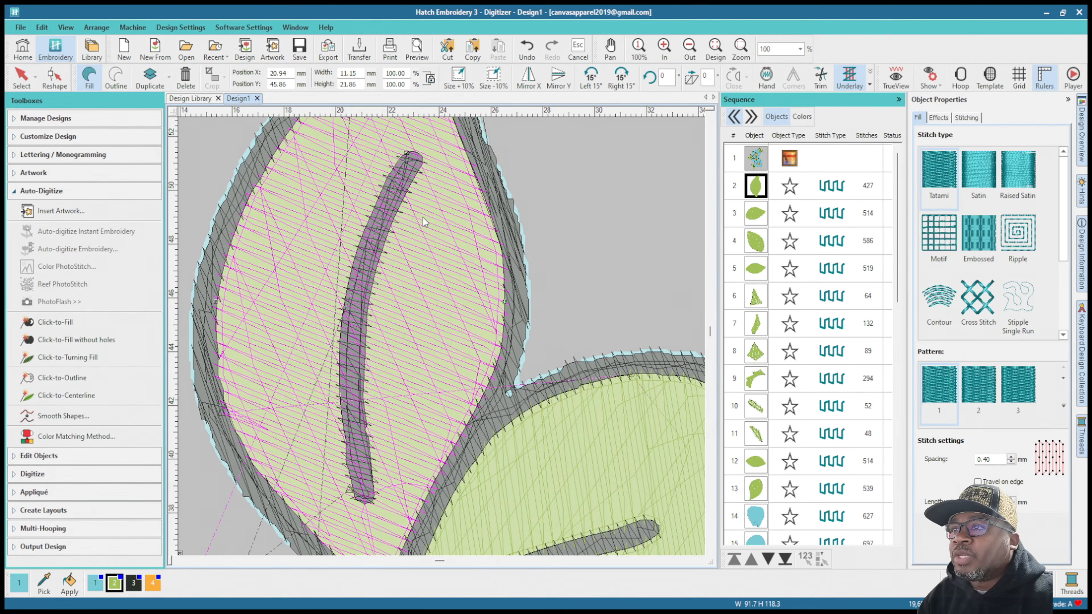
Step: Examine how the leaf's green fill stitches meet the black outline along its tip, sides and base
scroll(423, 221, "up", 1)
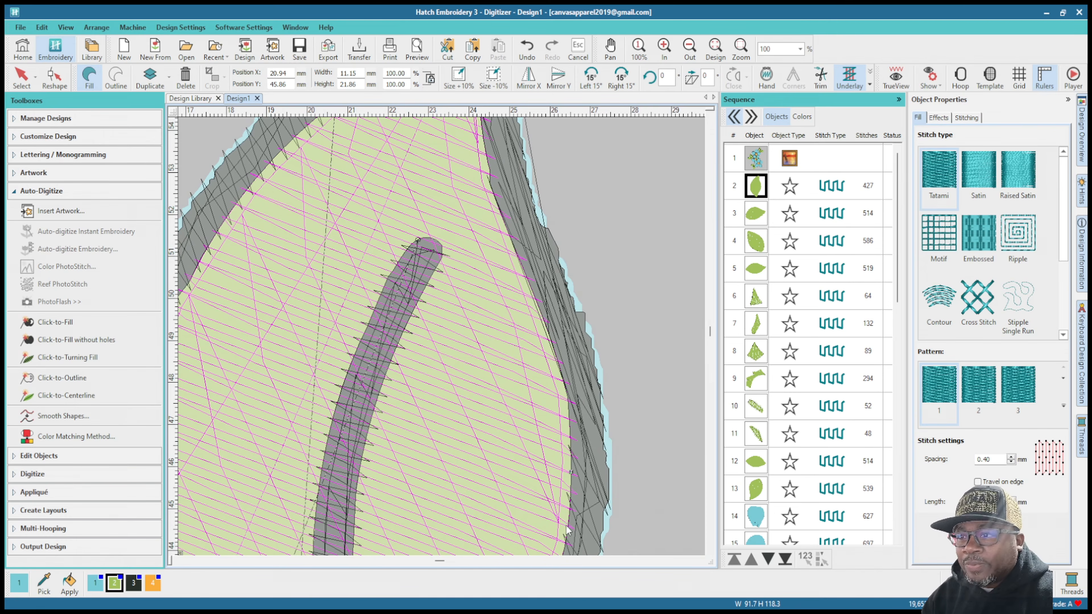
scroll(441, 333, "down", 1)
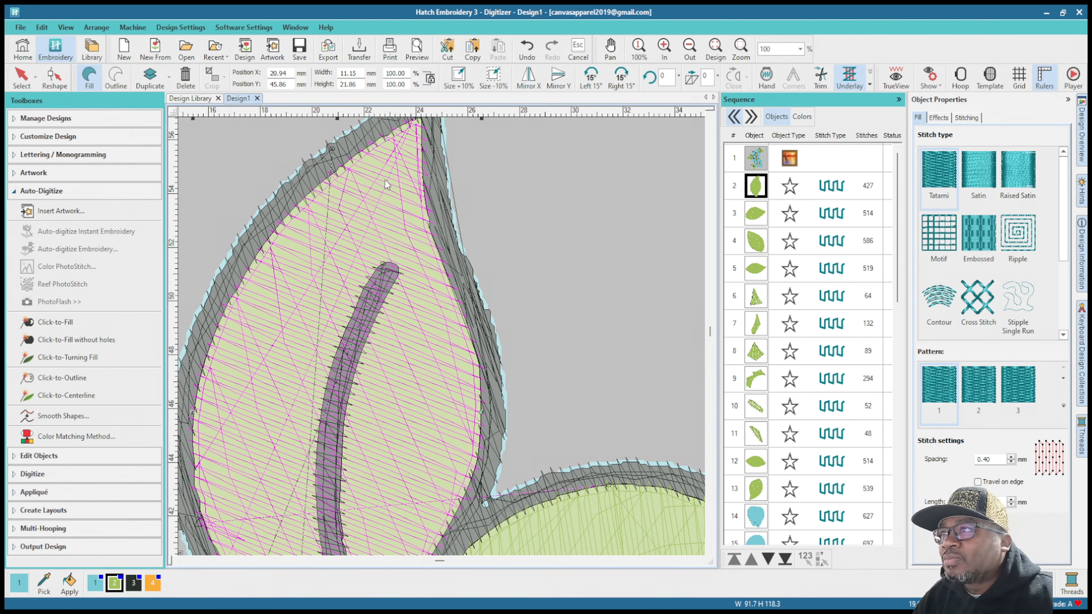
scroll(443, 339, "up", 1)
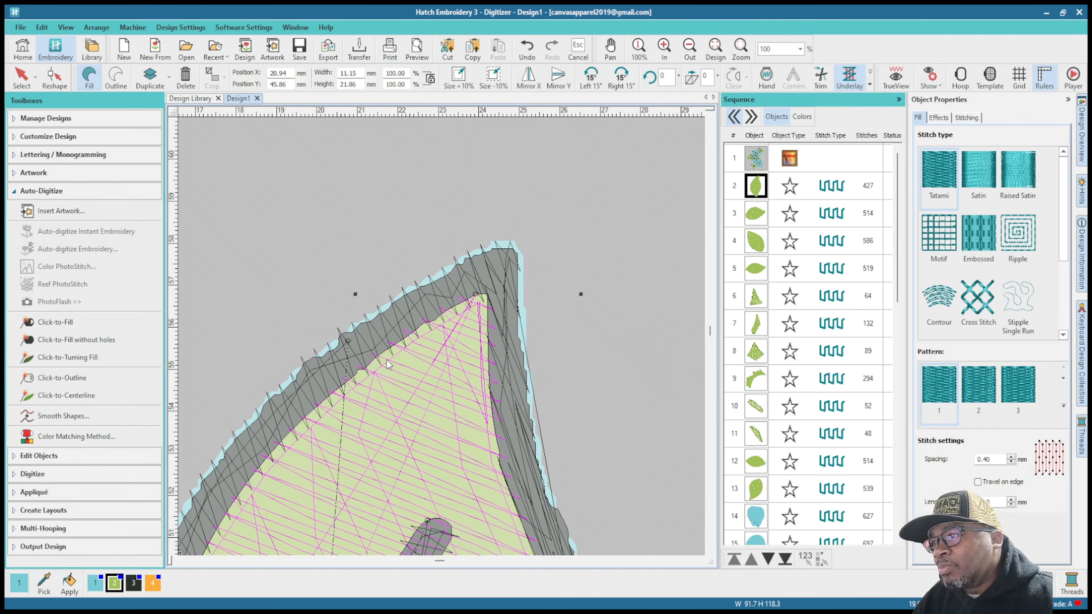
scroll(446, 360, "down", 4)
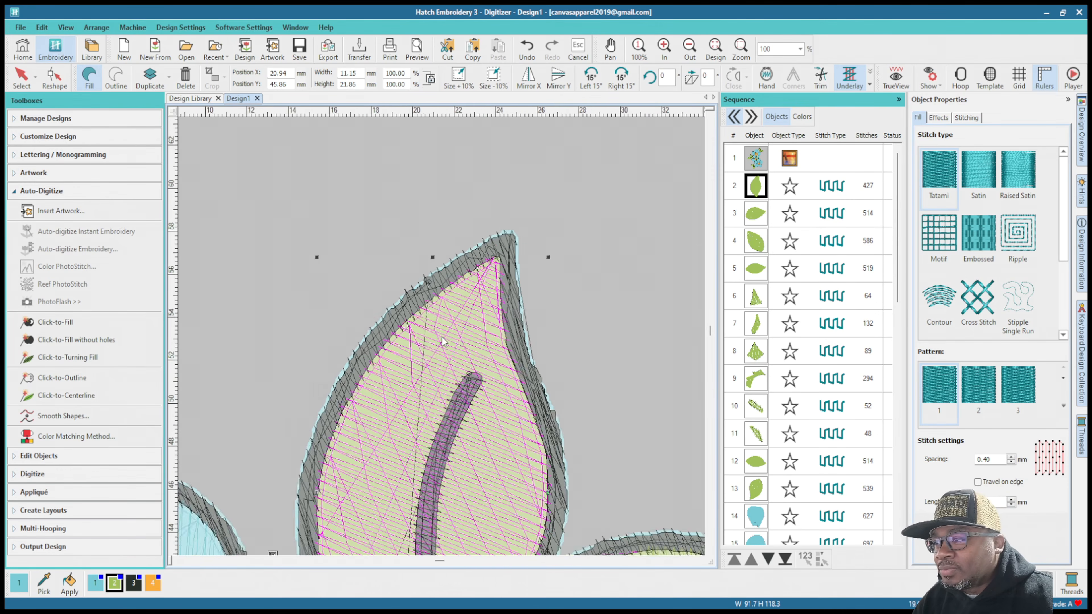
scroll(443, 414, "up", 5)
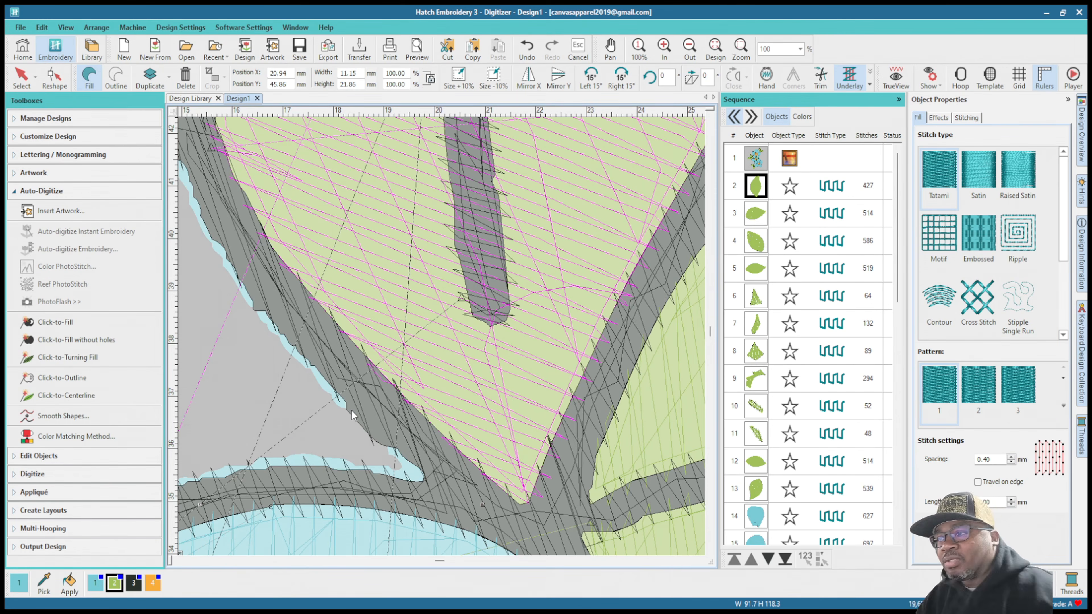
scroll(258, 183, "up", 2)
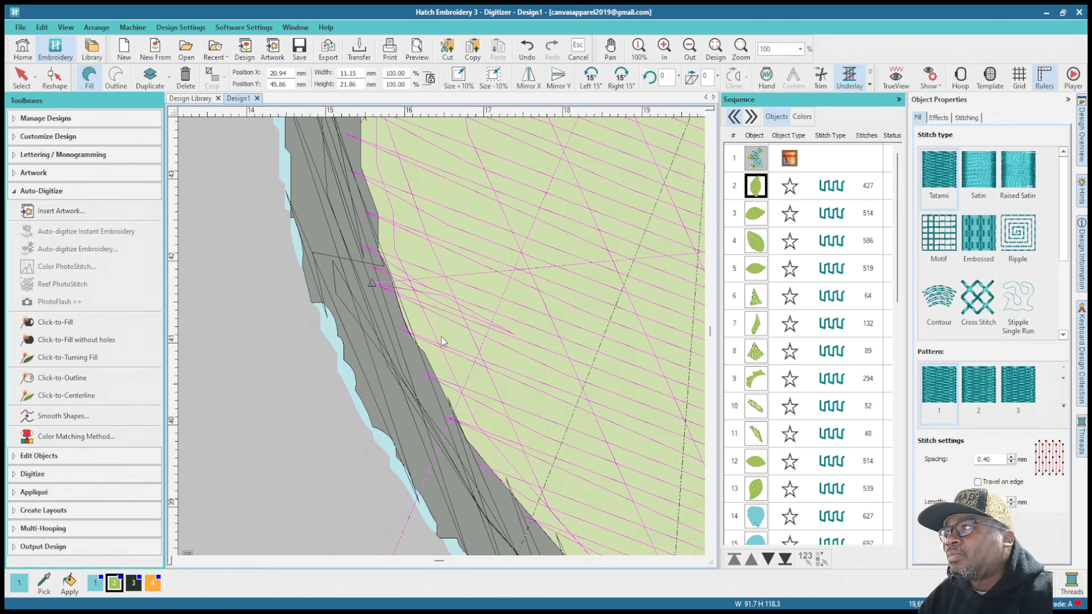
scroll(445, 301, "down", 3)
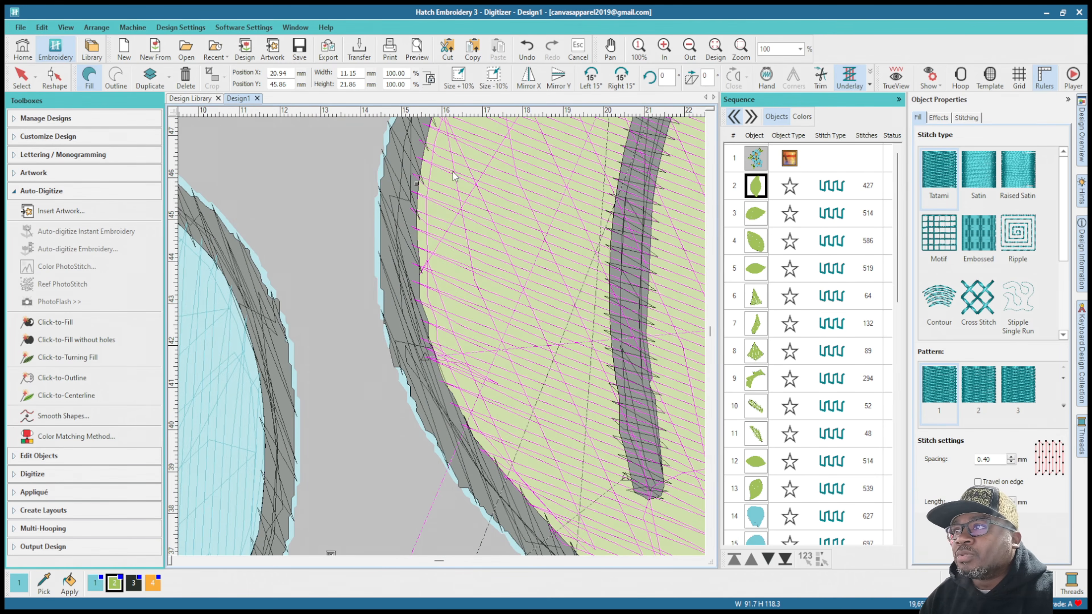
scroll(450, 154, "down", 3)
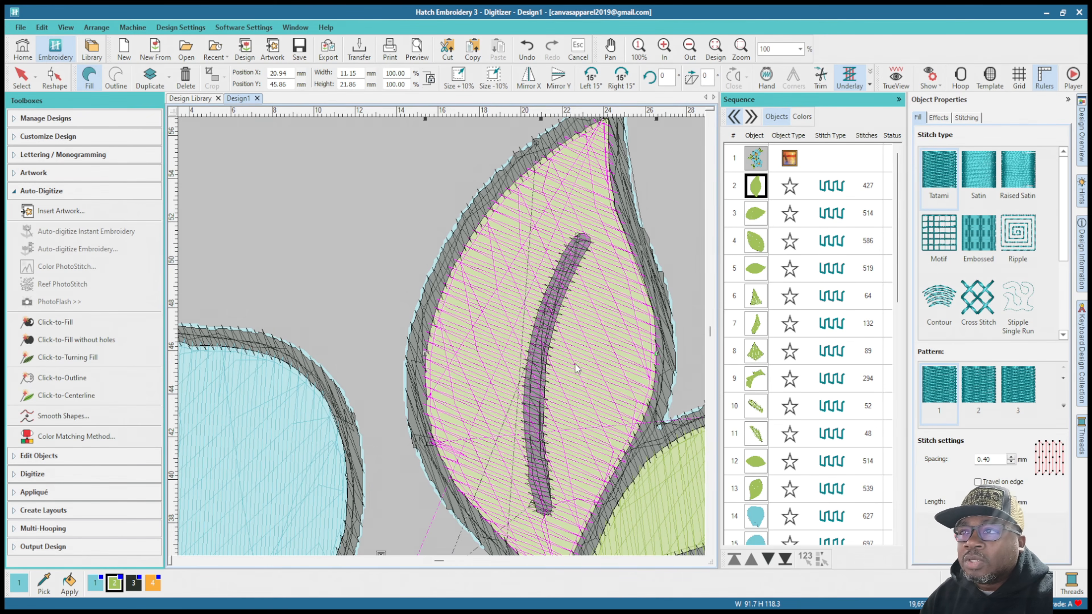
scroll(575, 363, "up", 3)
scroll(442, 337, "down", 3)
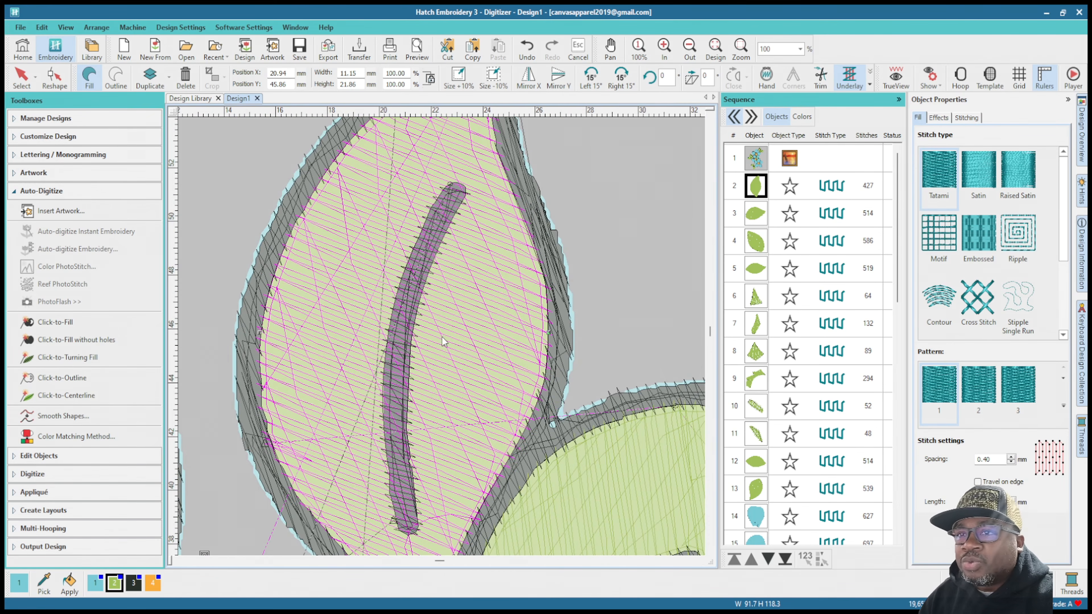
Step: Set the leaf fill's pull compensation to 0.42 mm
left_click(964, 119)
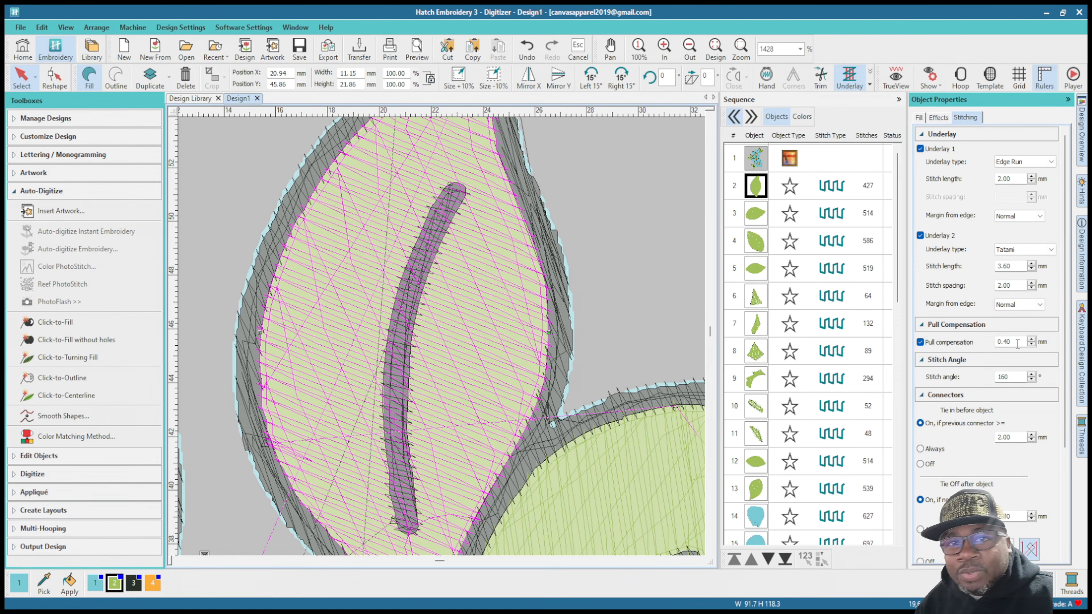
left_click(1032, 339)
left_click(1031, 339)
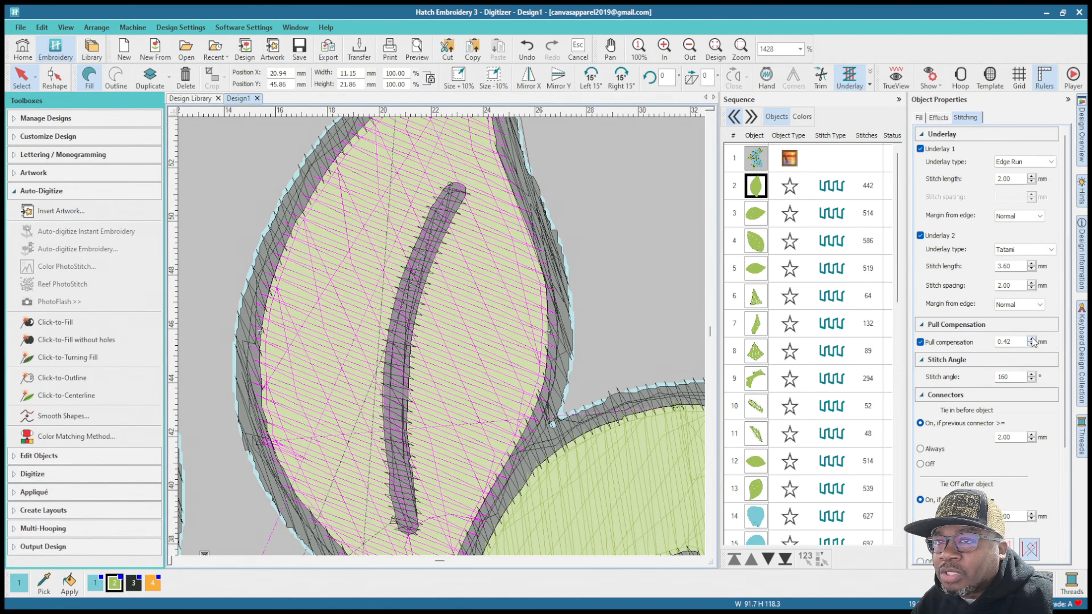
Step: Raise the upright top leaf fill's pull compensation gradually to 0.54 mm
left_click(1032, 339)
left_click(1031, 339)
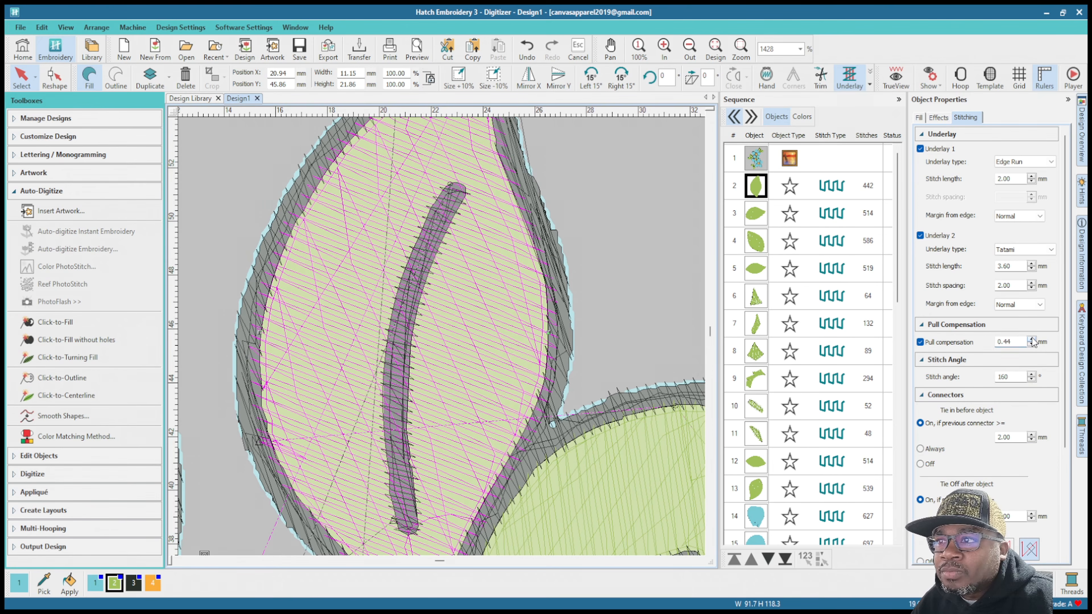
left_click(1032, 339)
left_click(1031, 339)
left_click(1032, 339)
left_click(1031, 339)
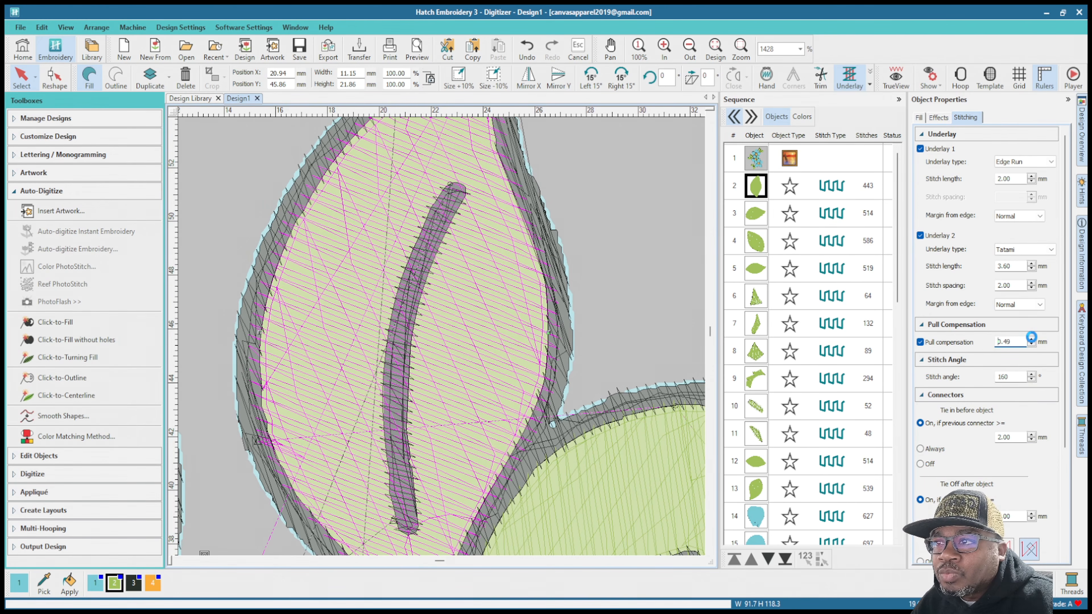
left_click(1032, 339)
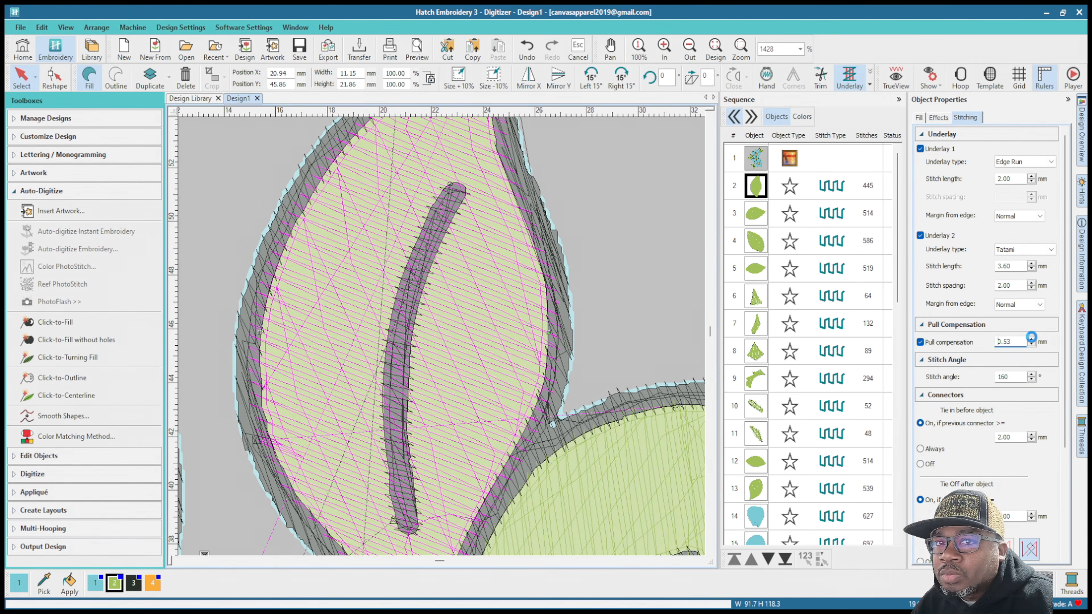
left_click(1031, 339)
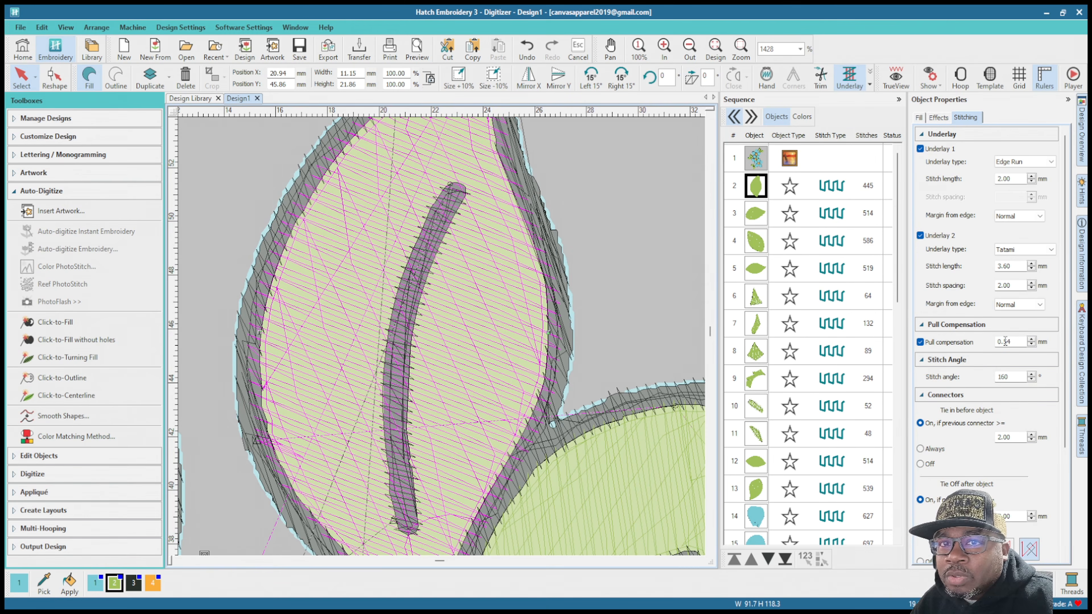
Step: Set the upright leaf fill's pull compensation to 0.10 mm
left_click_drag(1006, 341, 1025, 341)
type("1")
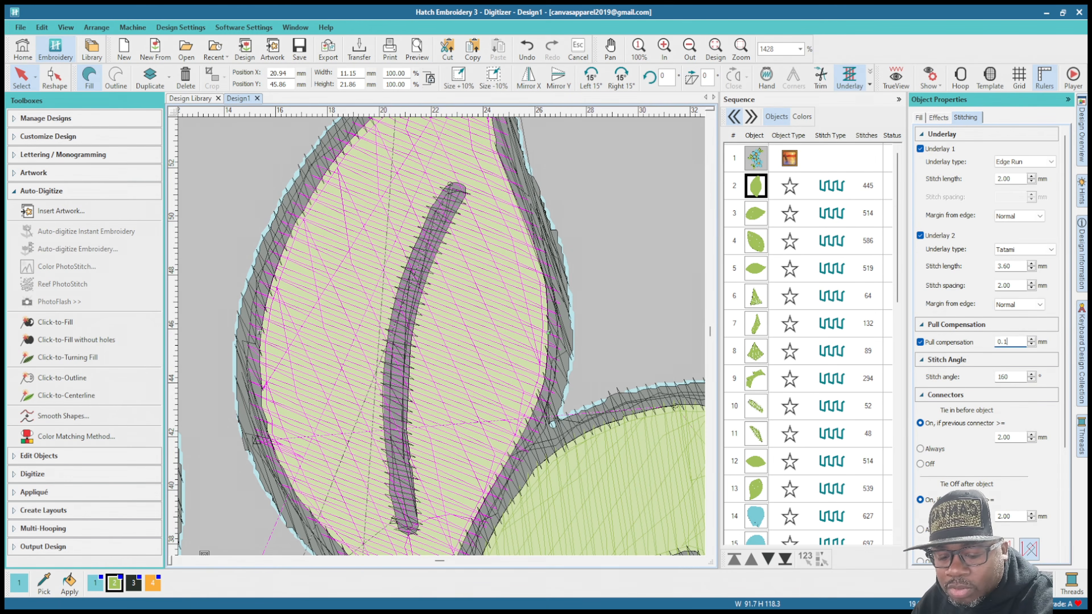
type("00")
key("Return")
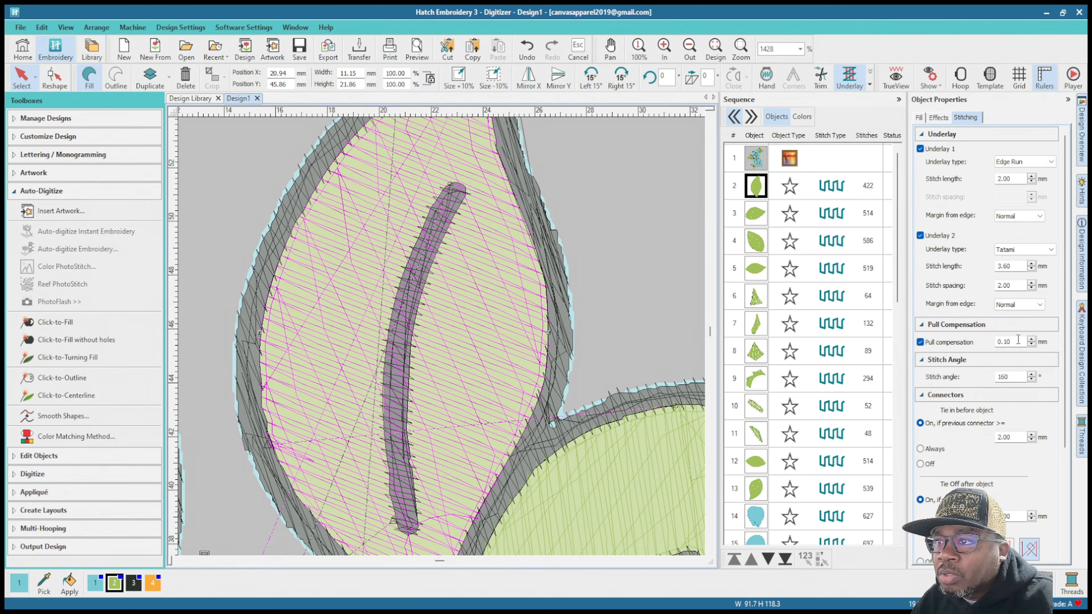
Step: Set the upright leaf fill's pull compensation to 1.00 mm and check how far the stitches reach under the outline
left_click_drag(1018, 341, 1005, 343)
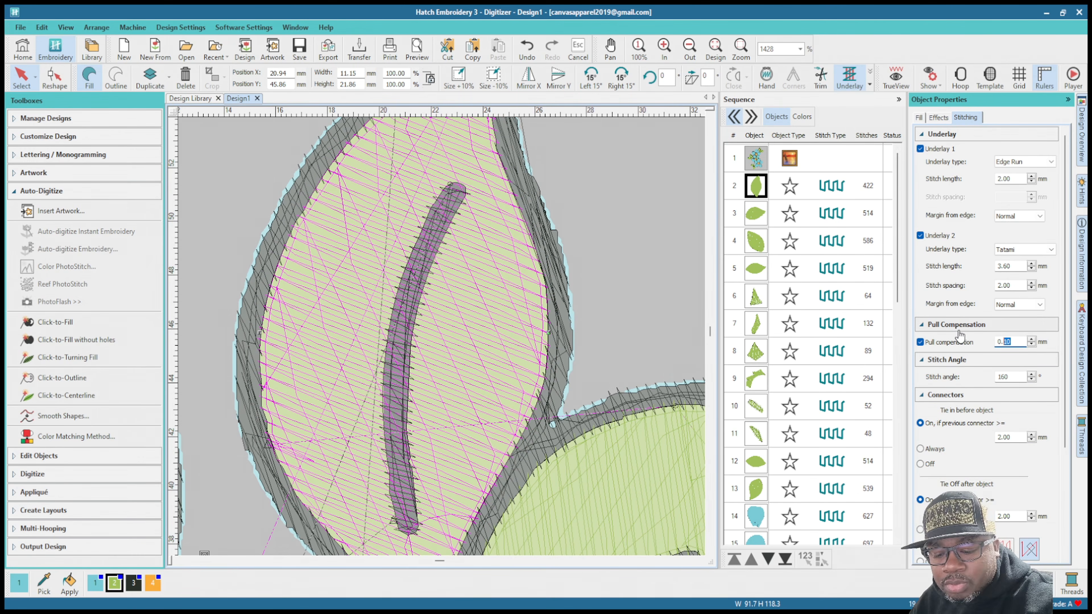
left_click(998, 341)
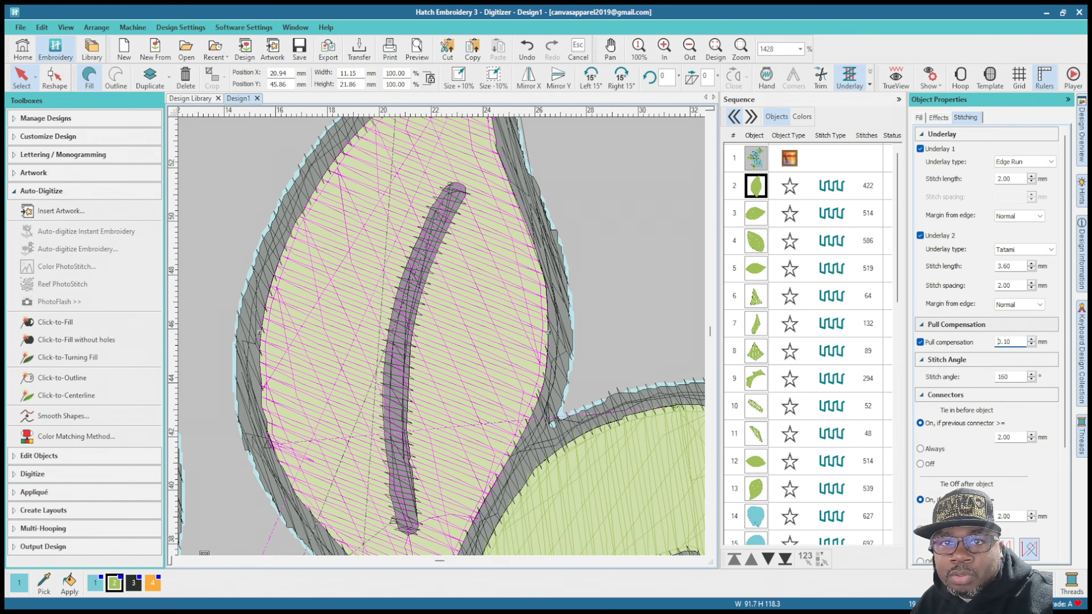
double_click(1011, 342)
type("1")
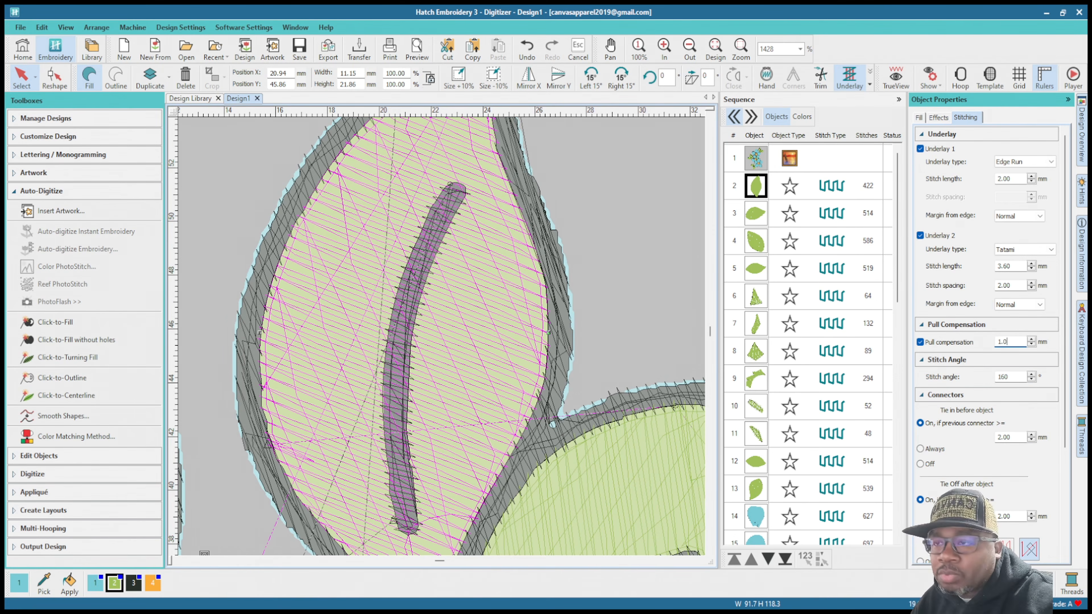
type(".0")
key("Return")
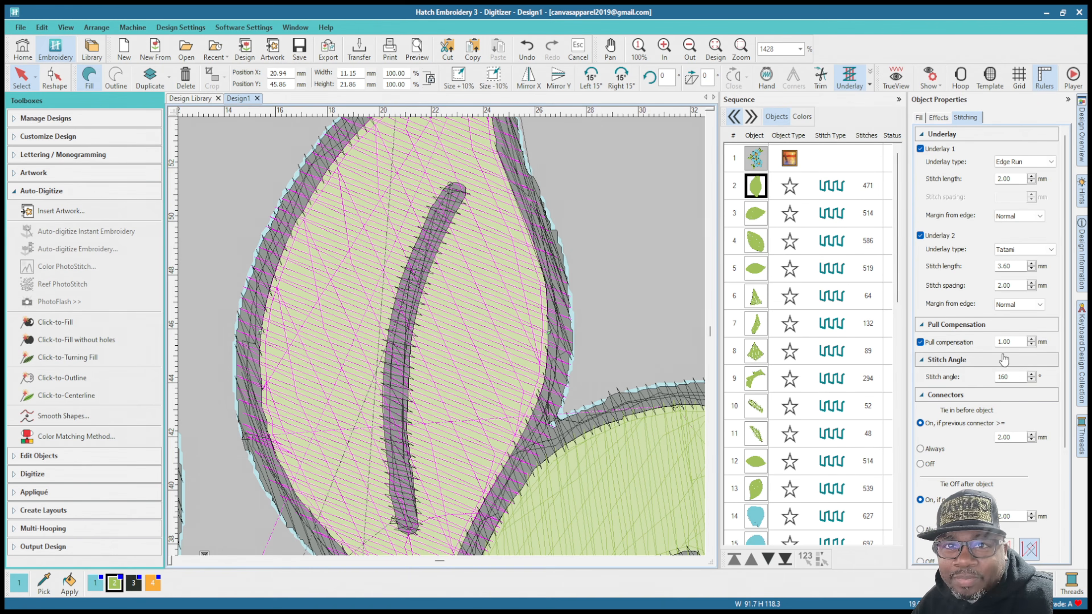
scroll(490, 352, "down", 2)
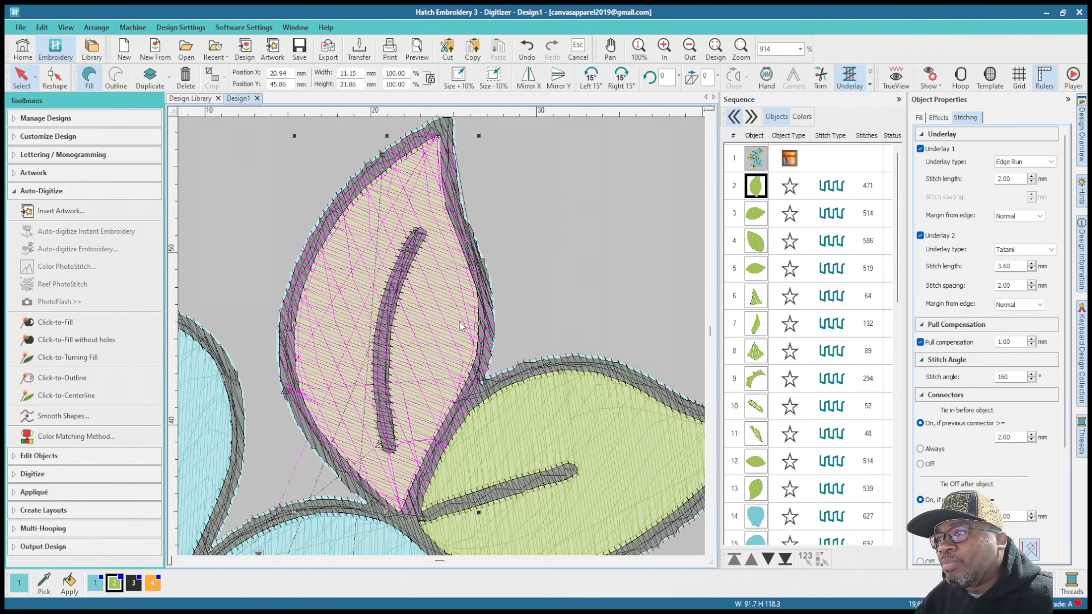
scroll(467, 327, "up", 4)
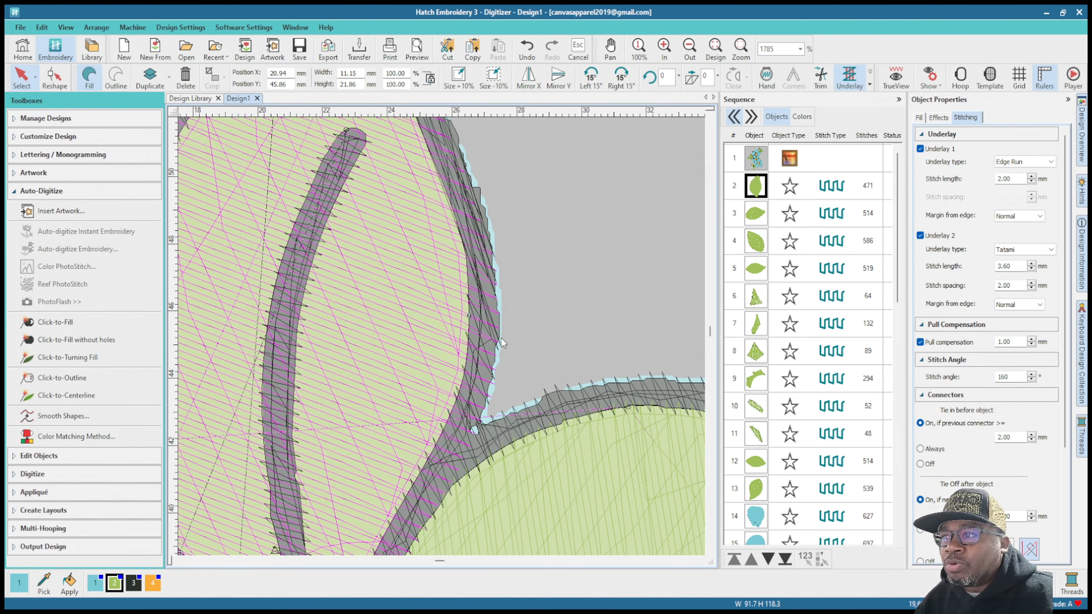
Step: Set the upright leaf fill's pull compensation to 0.90 mm and check its edges against the black outline
double_click(1014, 342)
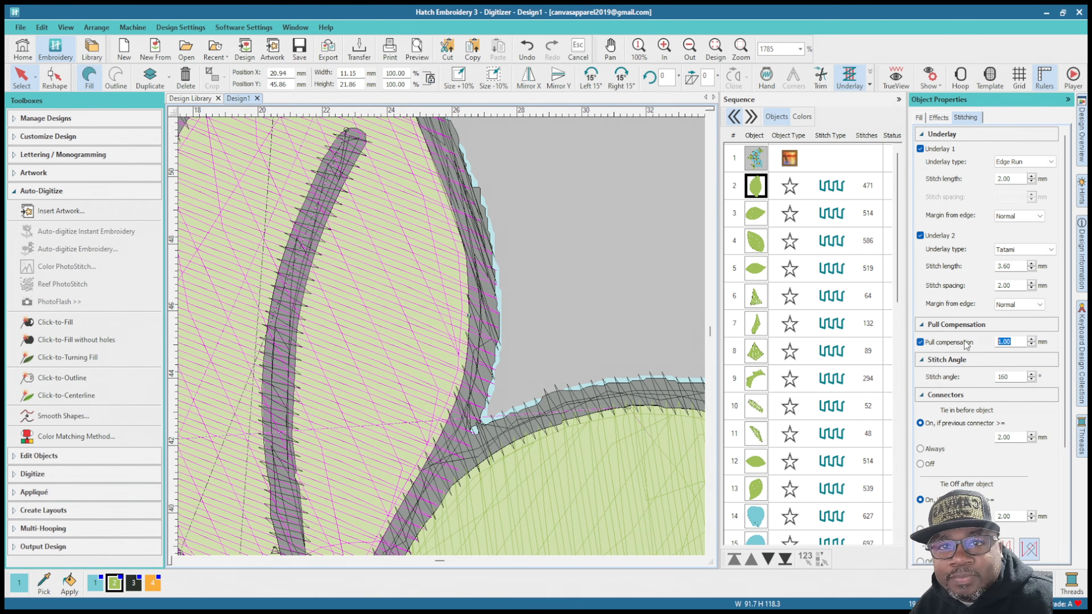
type("0")
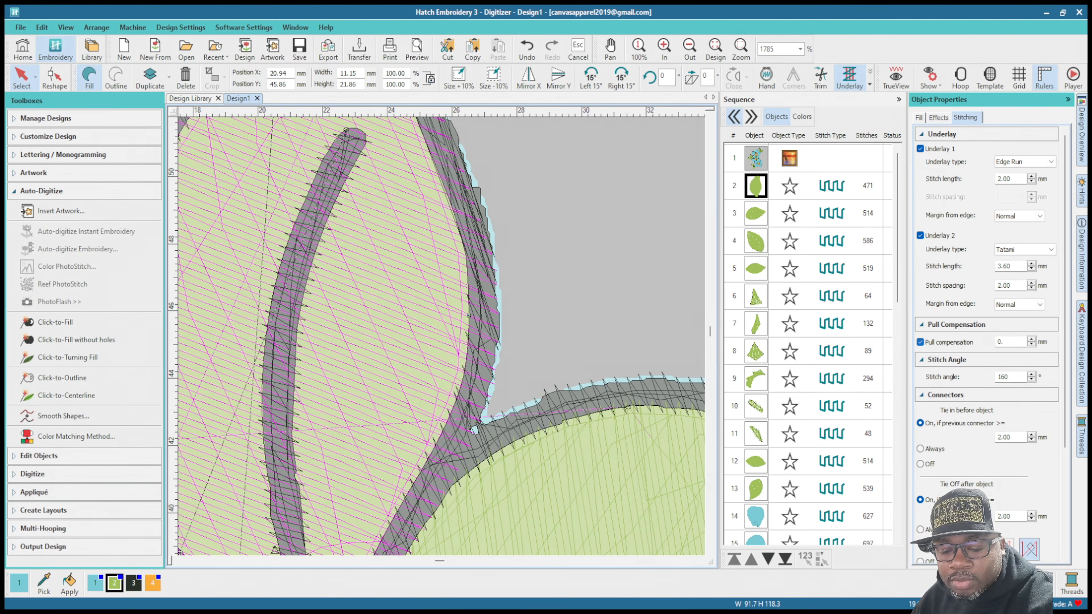
type(".9")
key("Return")
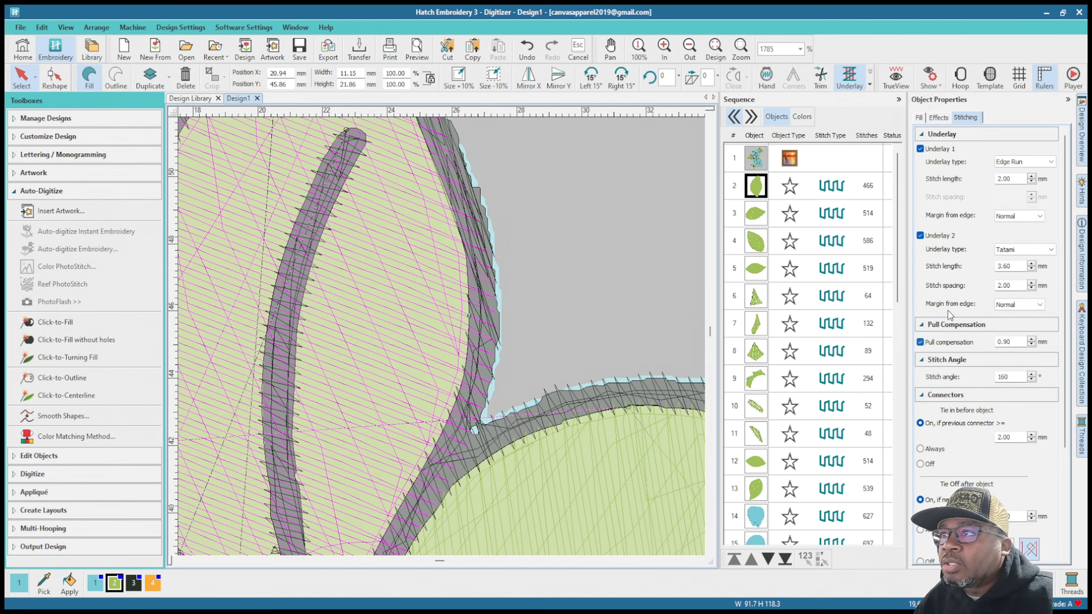
scroll(443, 343, "down", 1)
scroll(443, 343, "down", 1)
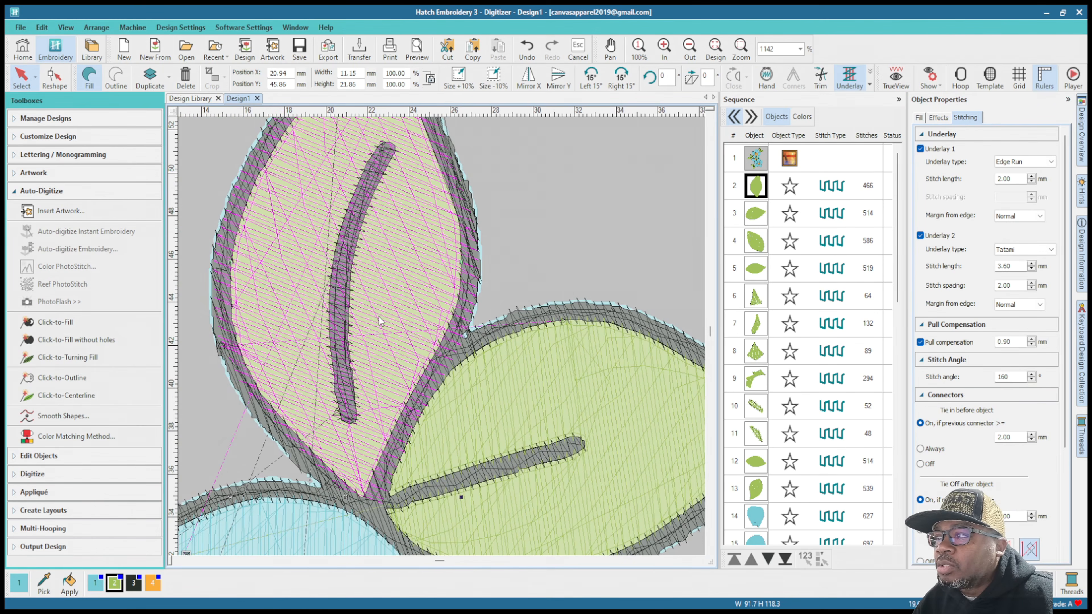
scroll(465, 289, "up", 2)
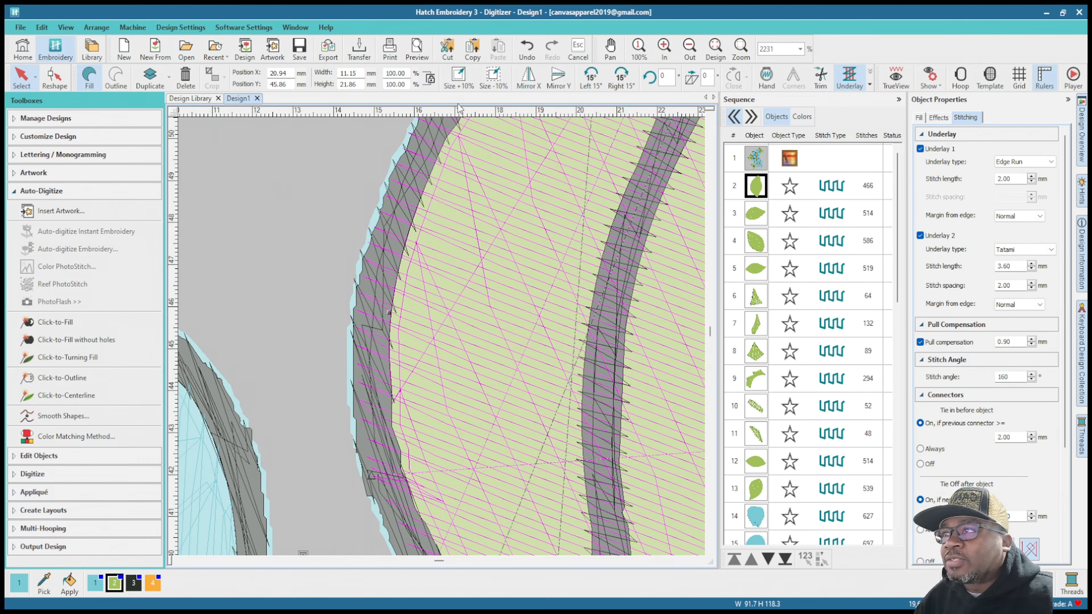
scroll(500, 233, "down", 4)
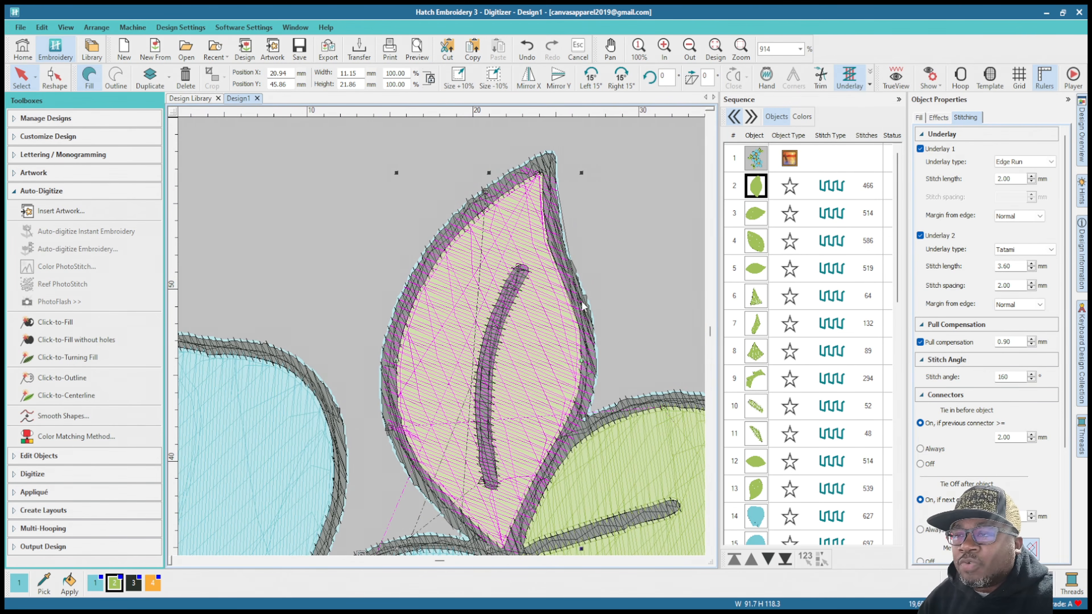
scroll(524, 331, "up", 1)
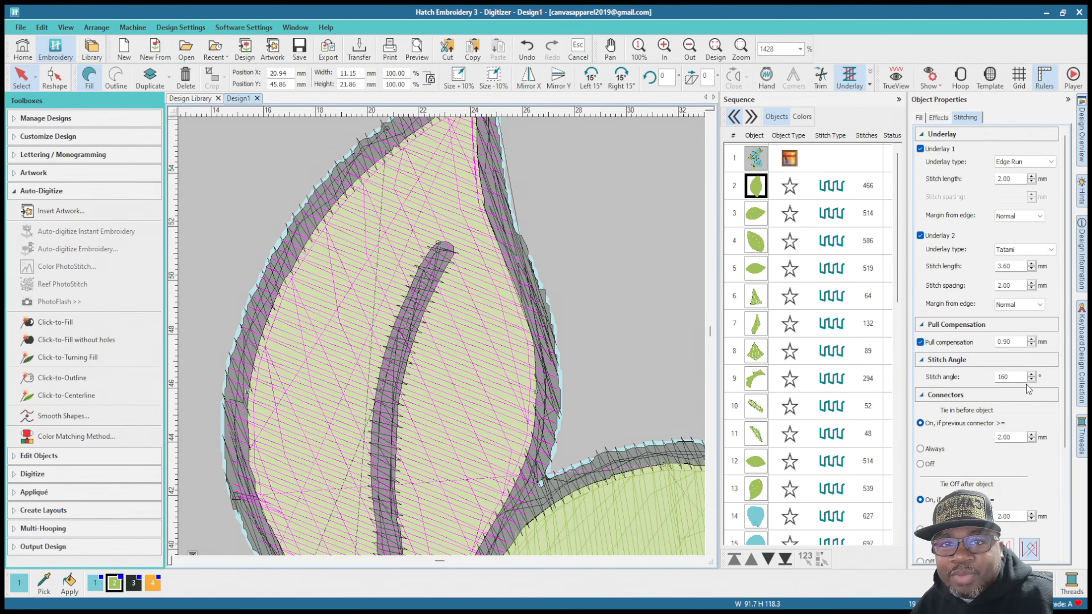
Step: Set the upright leaf fill's pull compensation to 0.80 mm
left_click(1005, 342)
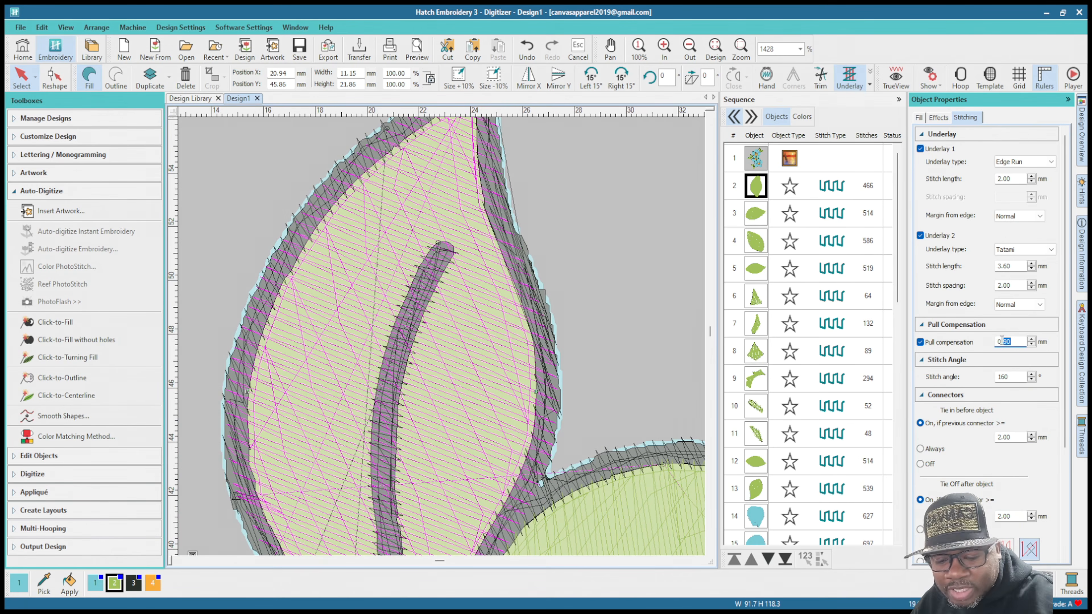
type("8")
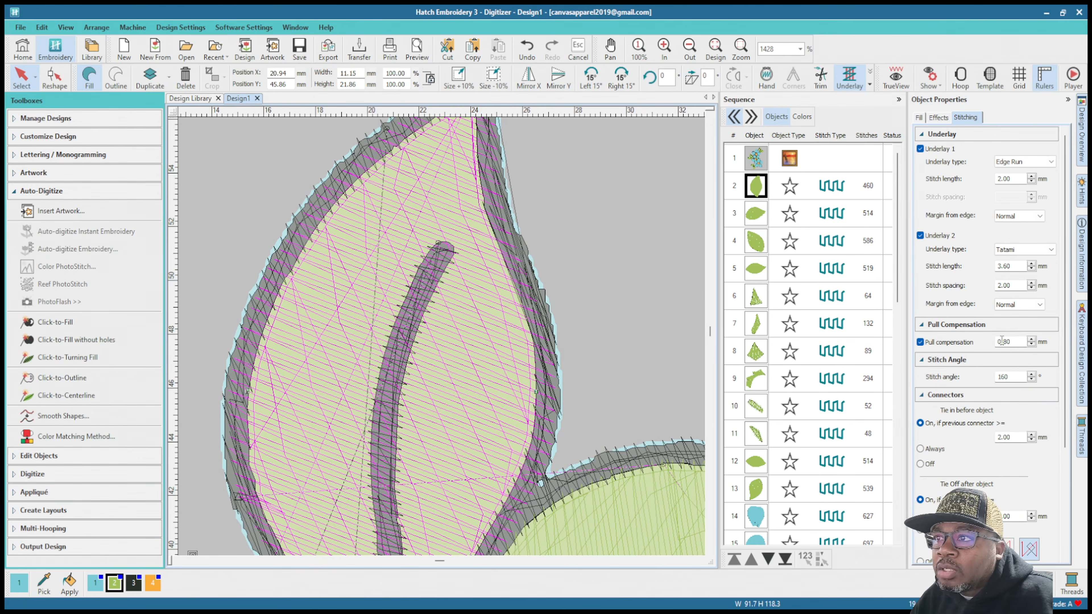
Step: Examine how the upright leaf's green fill tucks under the black outline along its tip and both sides
scroll(476, 270, "down", 2)
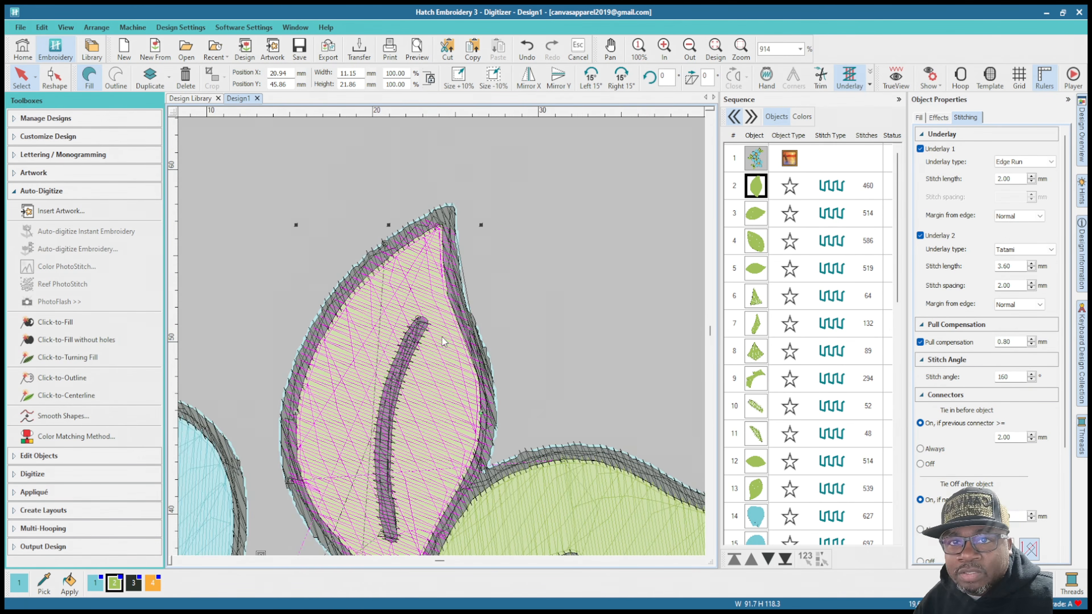
scroll(379, 354, "up", 3)
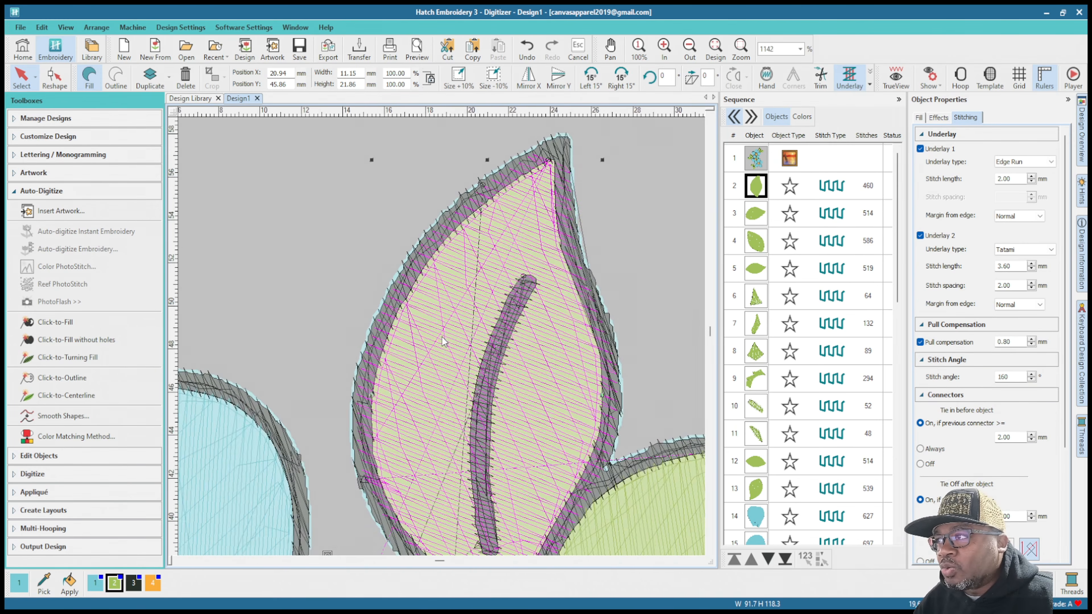
scroll(452, 341, "down", 2)
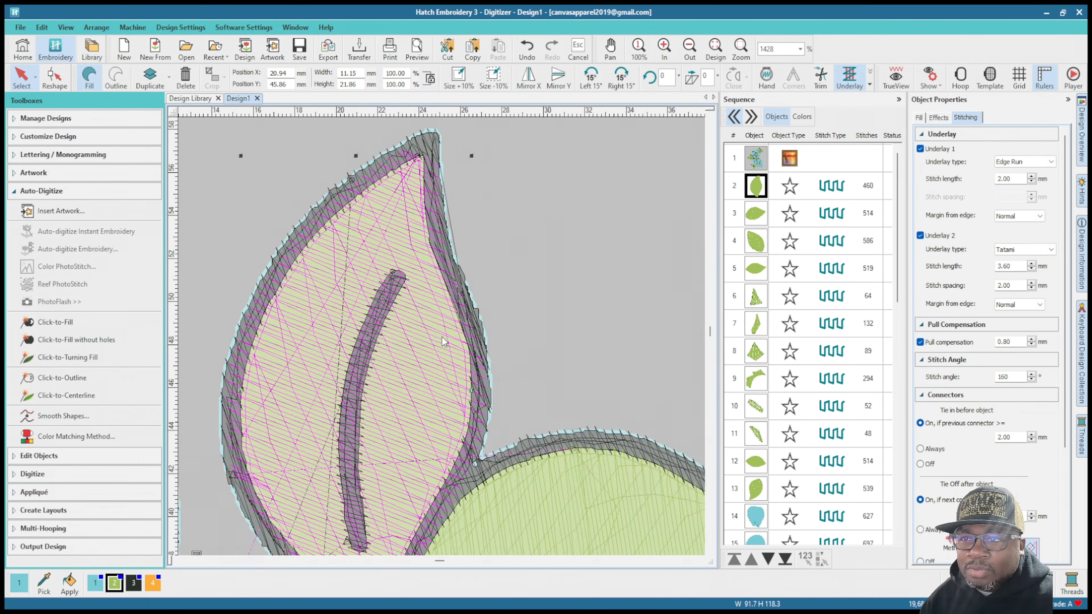
scroll(416, 355, "up", 3)
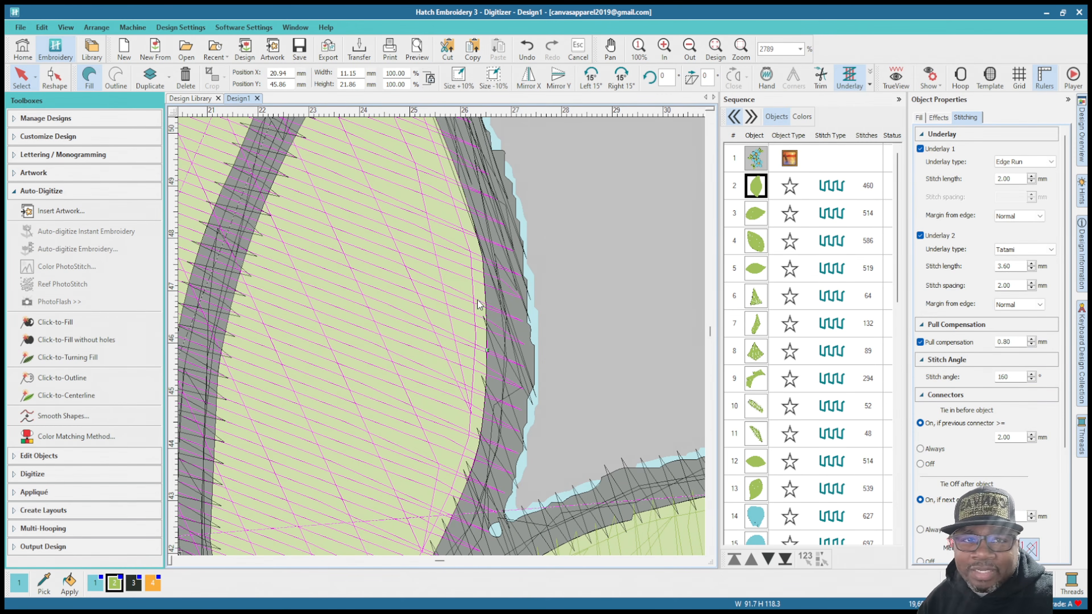
scroll(483, 297, "down", 6)
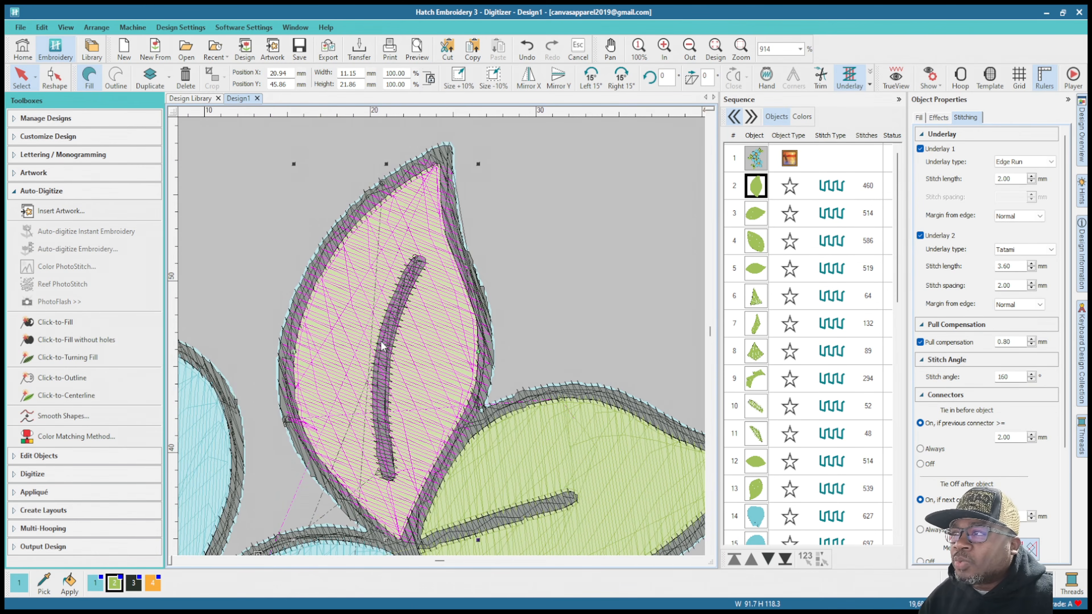
scroll(444, 341, "up", 4)
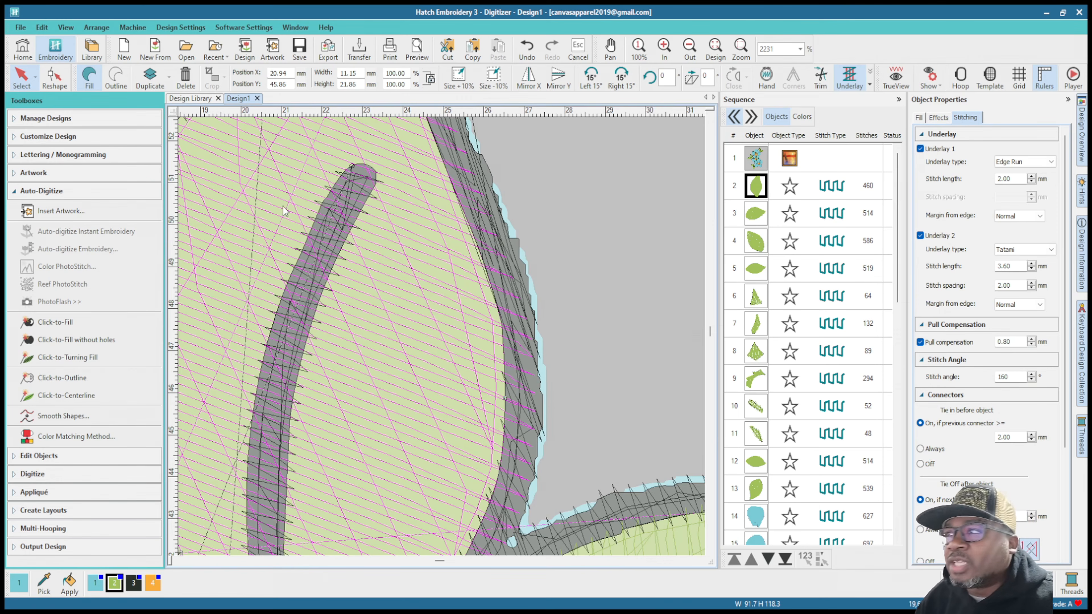
scroll(284, 221, "down", 4)
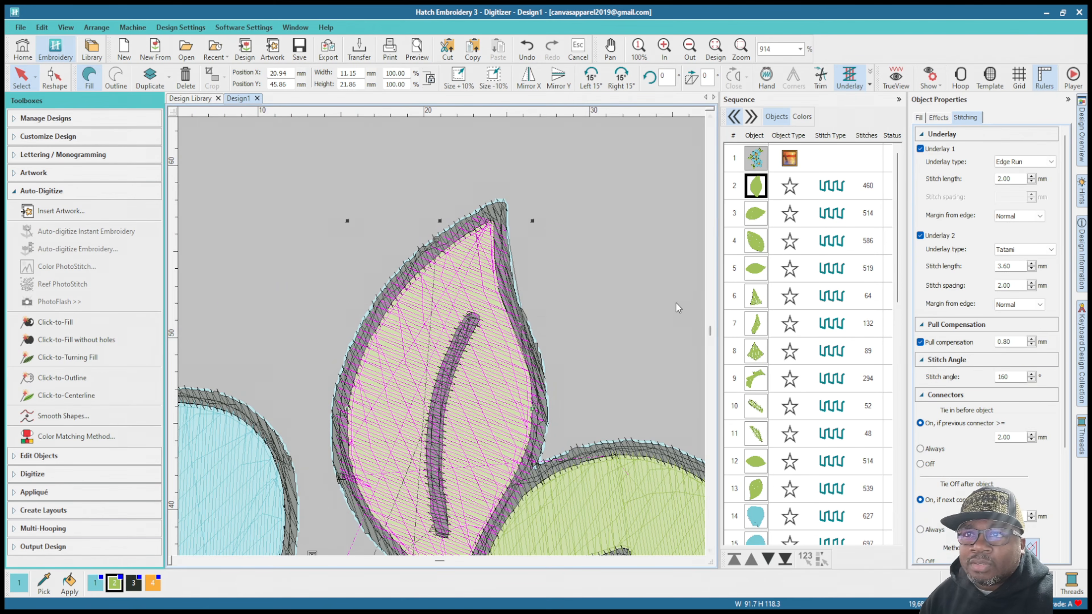
Step: Select the green fill of the neighbouring sideways leaf and examine how its stitches meet the outline along its edges and tip
scroll(679, 308, "down", 3)
scroll(447, 450, "up", 2)
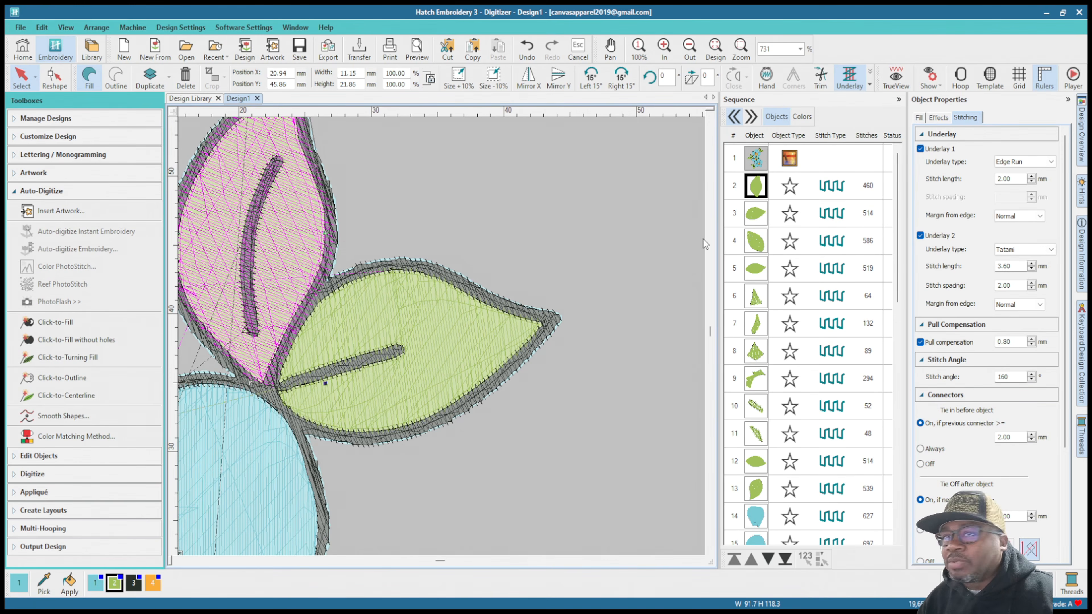
left_click(759, 214)
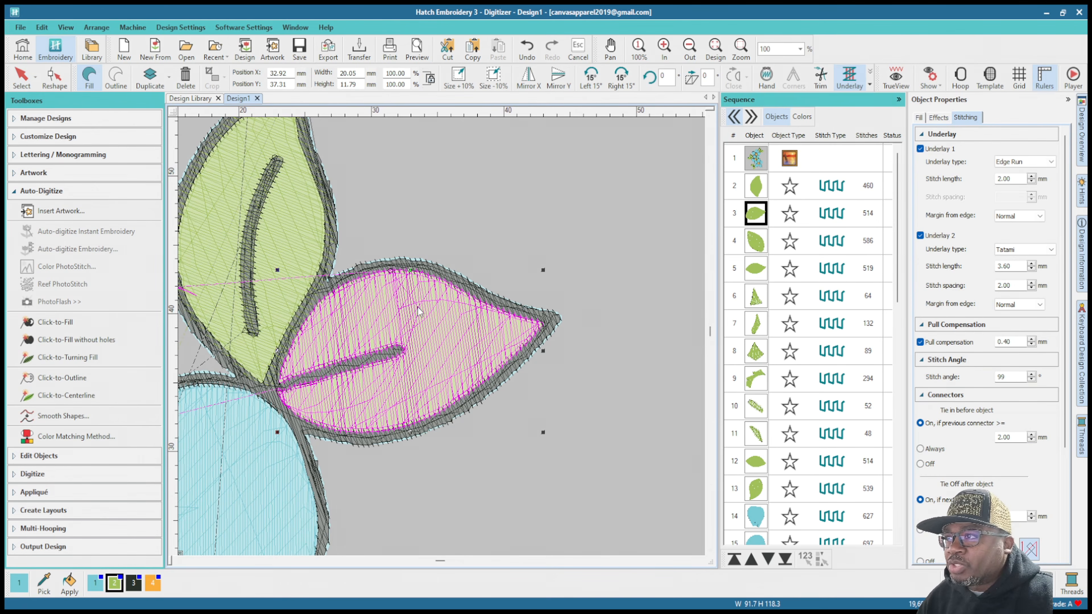
scroll(417, 307, "up", 4)
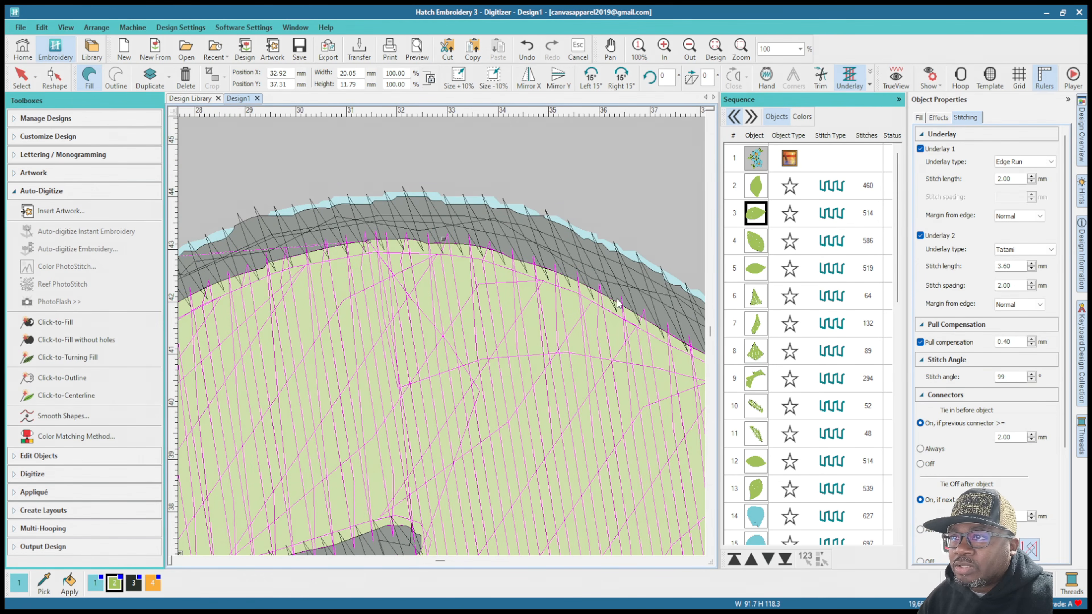
scroll(442, 338, "down", 3)
scroll(413, 370, "up", 3)
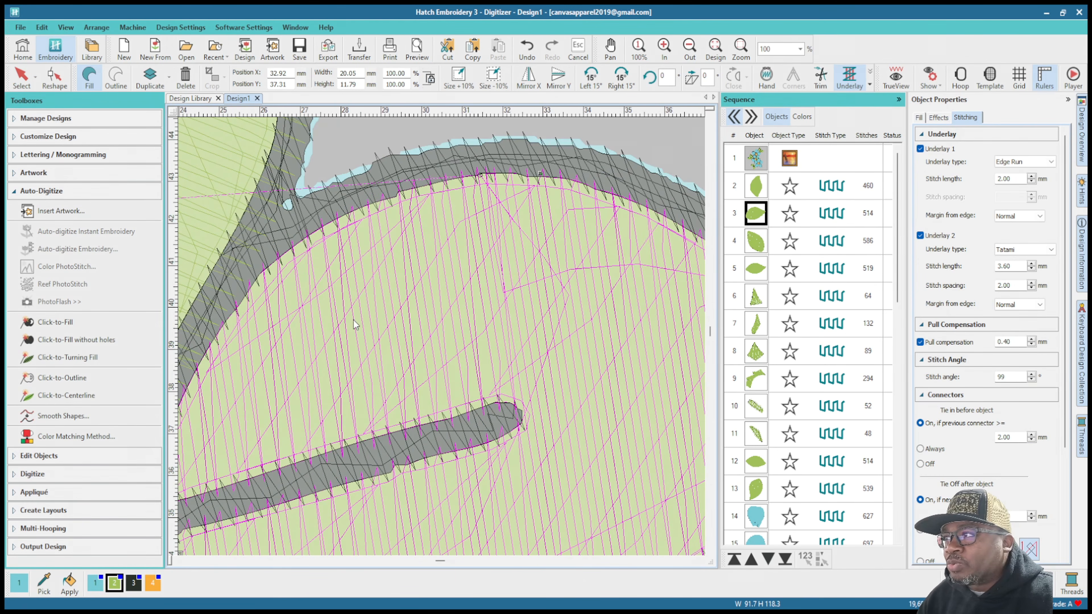
scroll(607, 212, "down", 2)
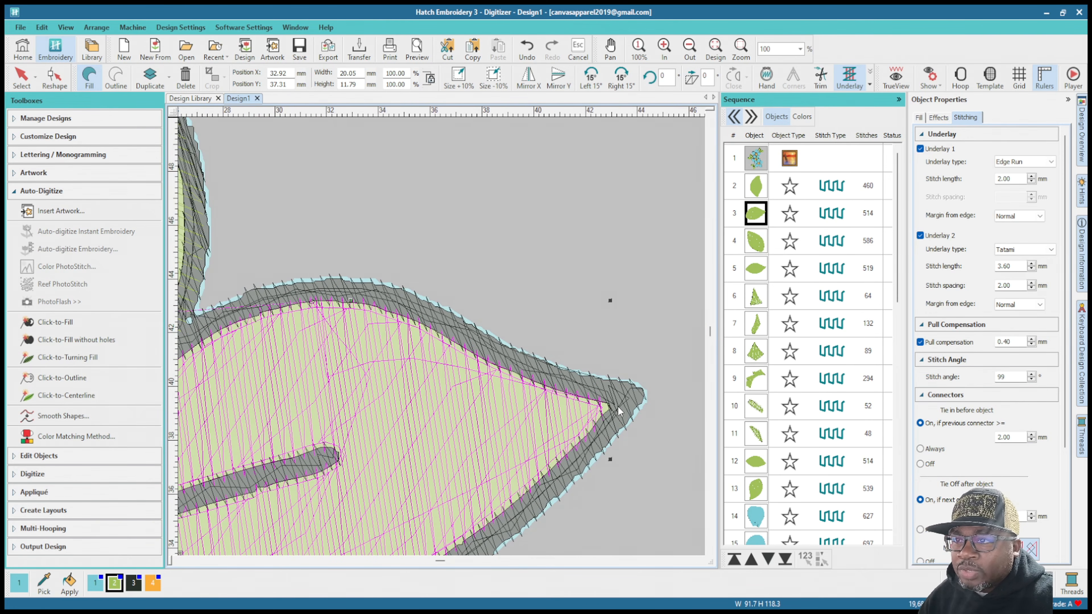
scroll(442, 342, "down", 2)
scroll(419, 393, "up", 2)
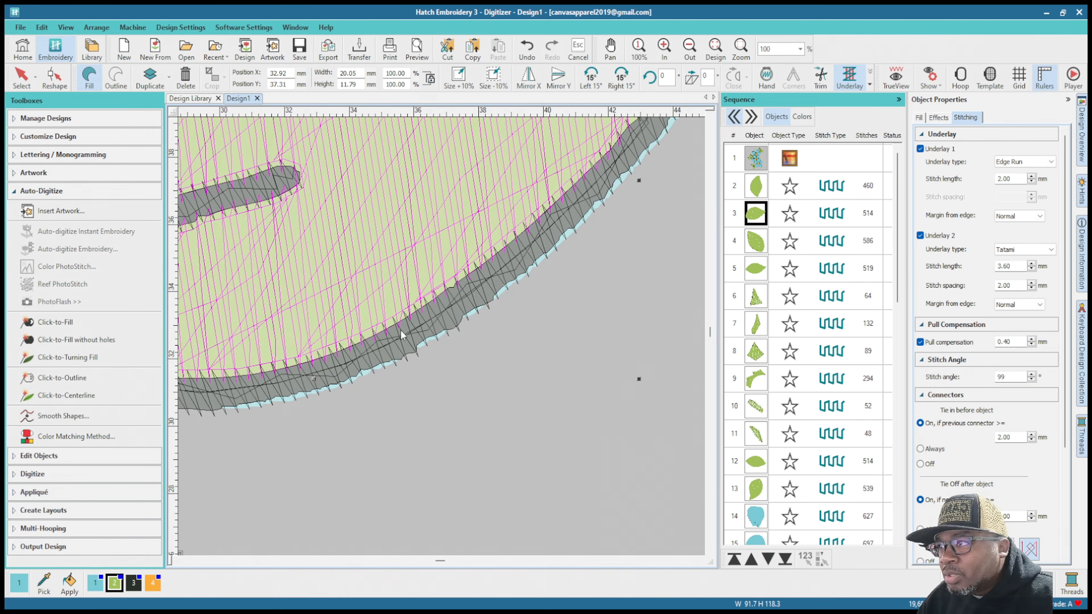
scroll(415, 343, "down", 1)
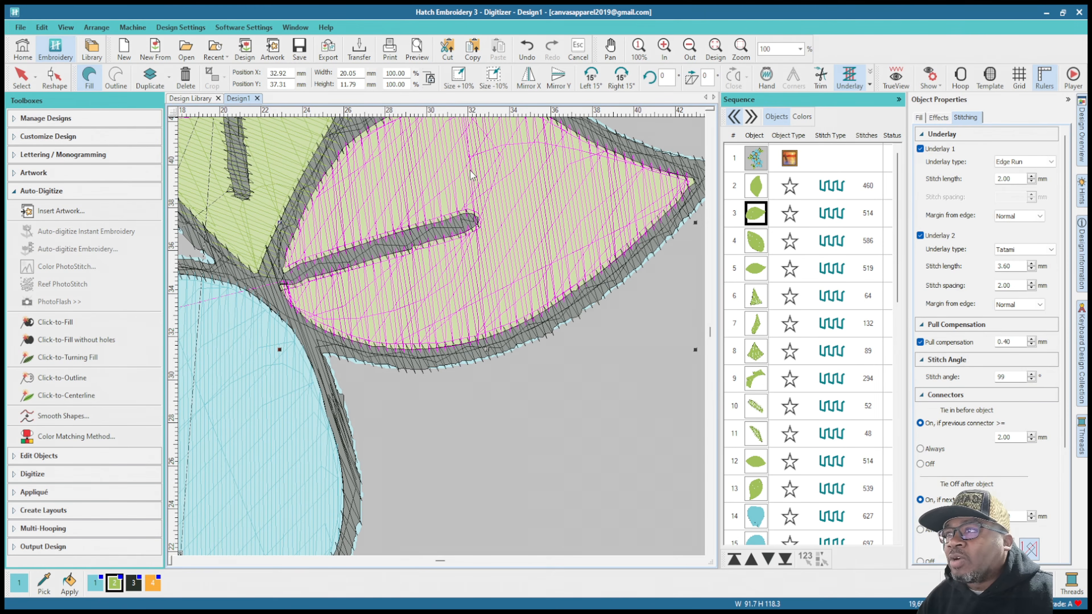
Step: Set the pull compensation of the sideways leaf's green fill to 0.80 mm
scroll(444, 343, "down", 2)
scroll(445, 342, "up", 1)
scroll(443, 340, "up", 2)
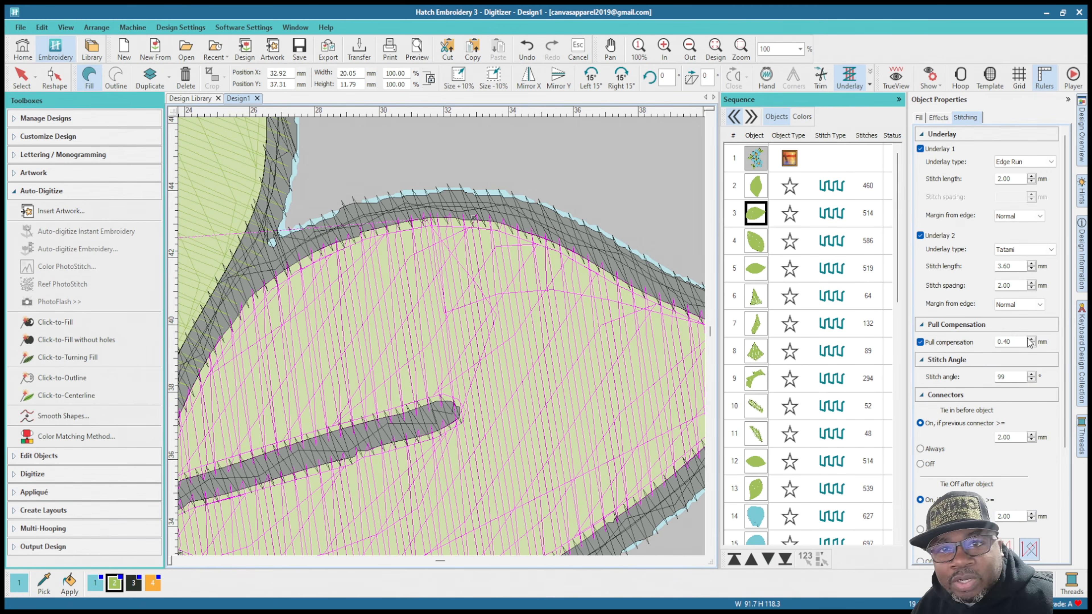
double_click(1004, 342)
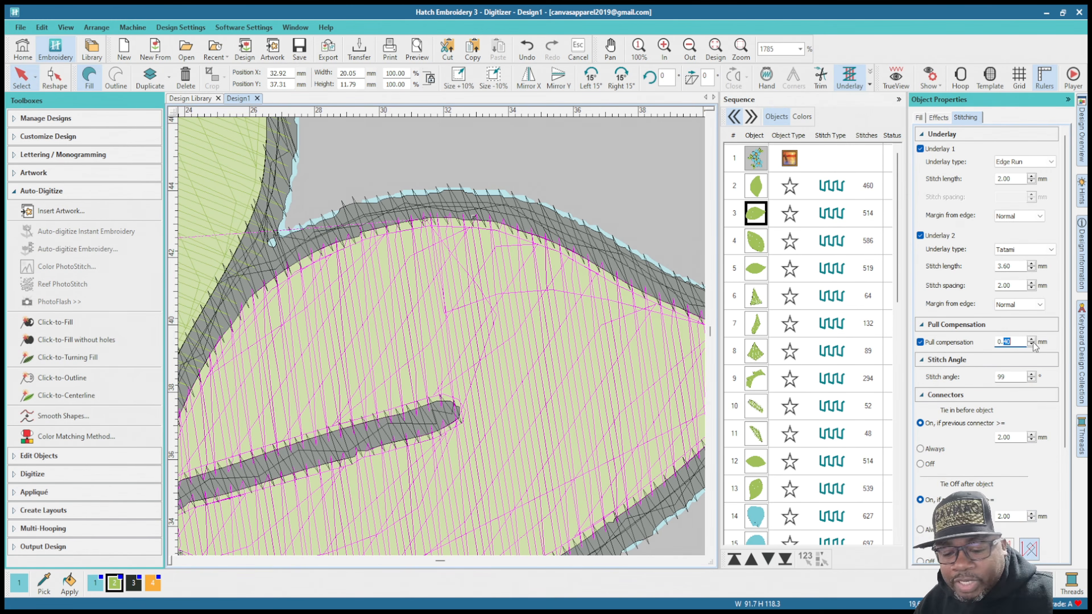
type("8")
key("Return")
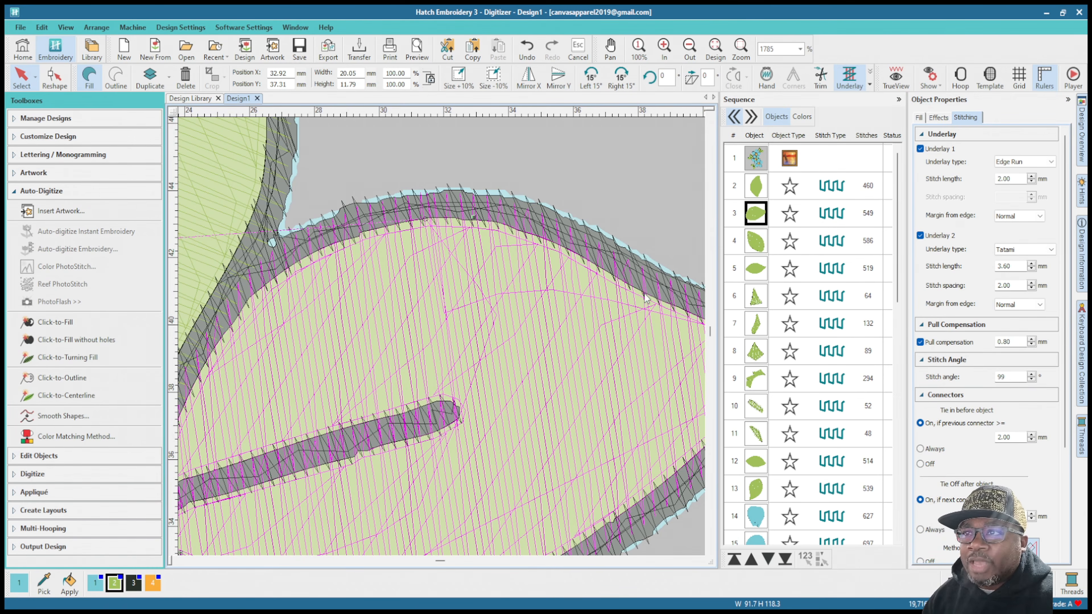
Step: Examine how the sideways leaf's green fill tucks under the black outline at its tip, lower edge and base
scroll(694, 322, "down", 2)
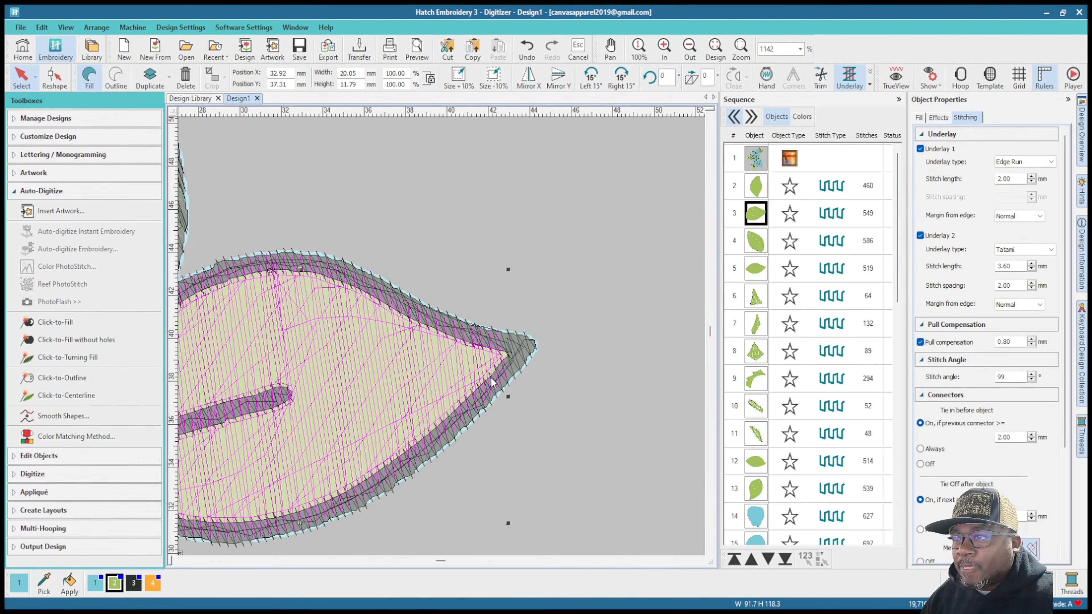
scroll(506, 364, "up", 2)
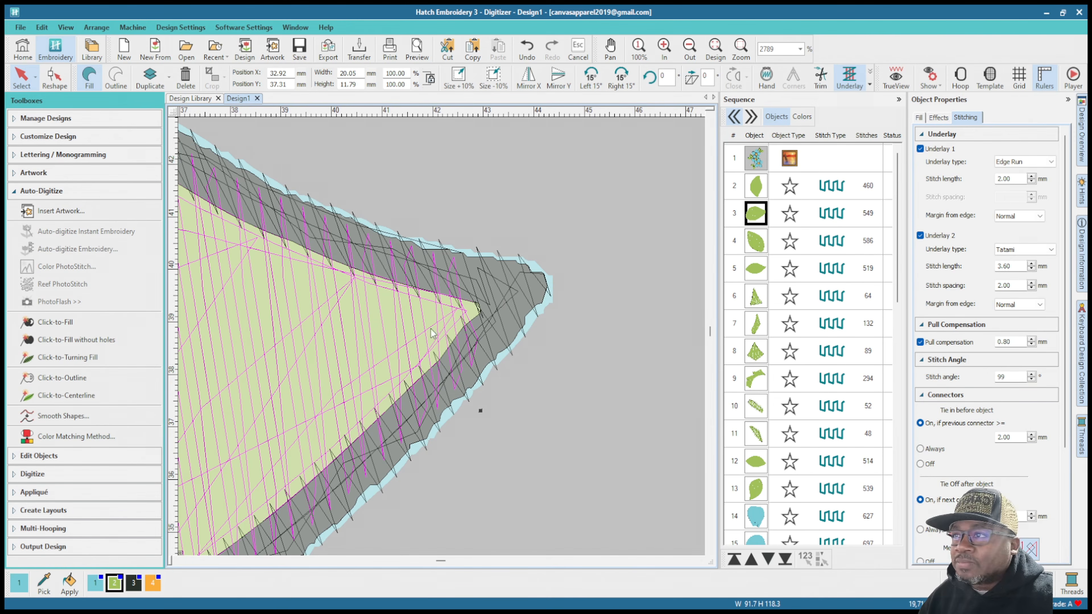
scroll(344, 355, "down", 7)
scroll(387, 366, "up", 5)
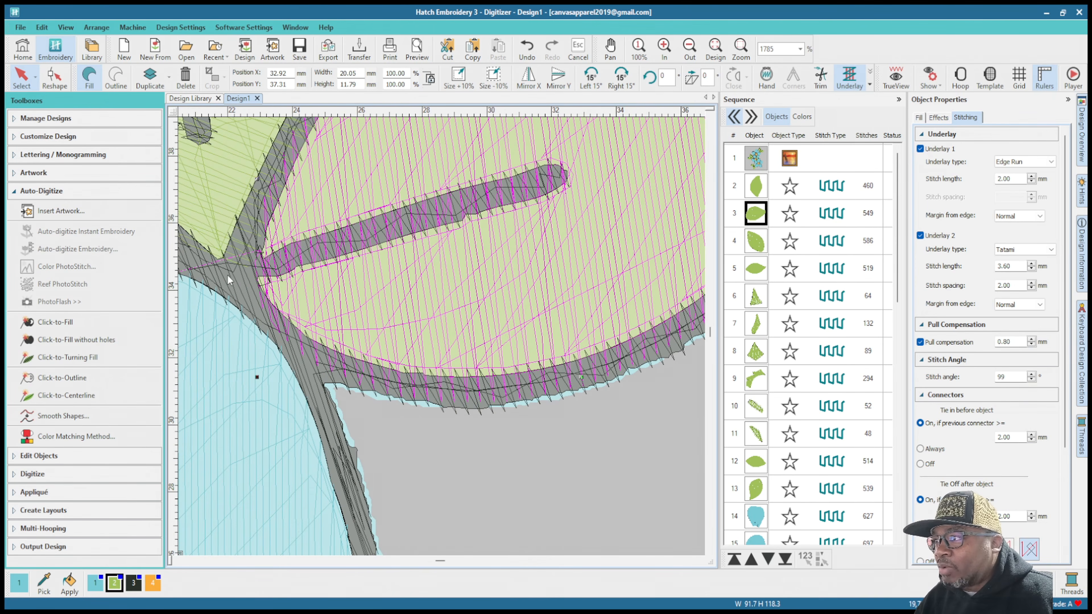
scroll(467, 219, "down", 4)
scroll(469, 268, "up", 2)
scroll(442, 337, "down", 3)
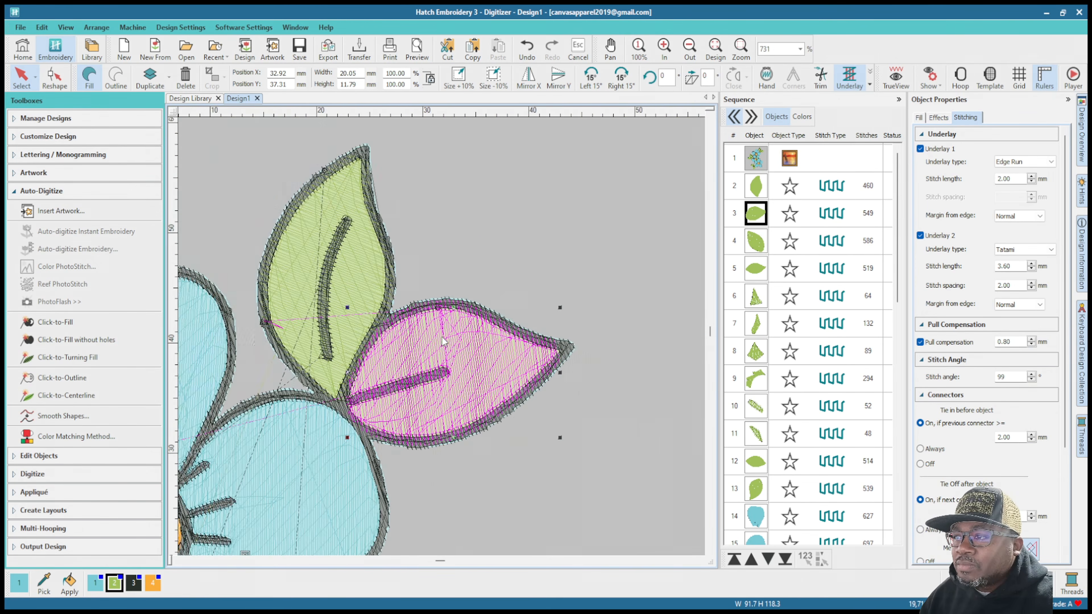
Step: Select the green fill of the upper leaf in the design's left-hand leaf pair and examine its edges against the outline
scroll(444, 341, "down", 1)
left_click(756, 245)
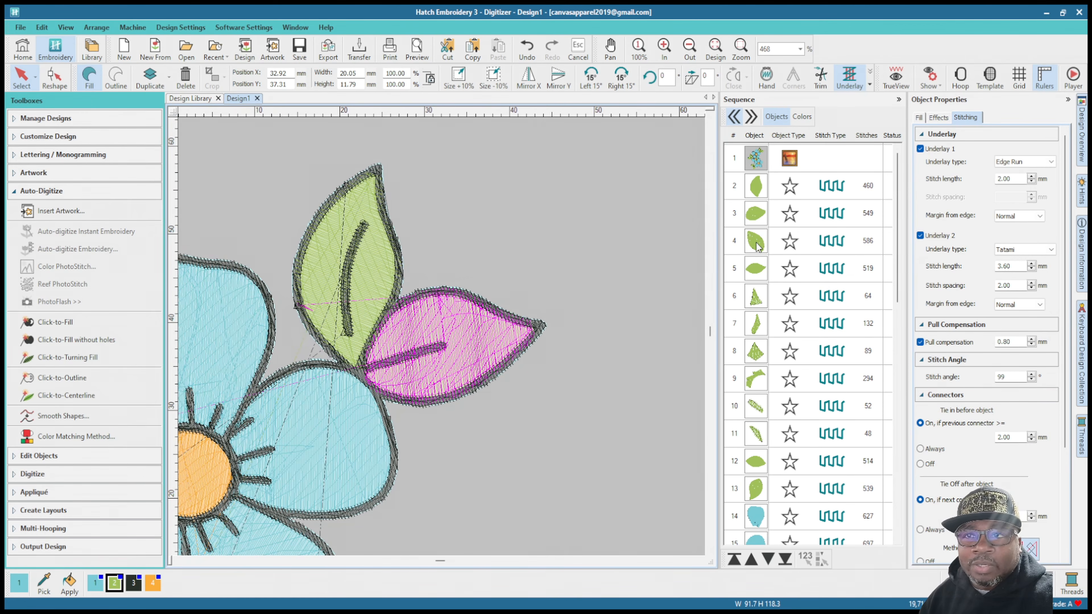
scroll(431, 351, "down", 1)
scroll(432, 350, "down", 1)
scroll(366, 443, "up", 3)
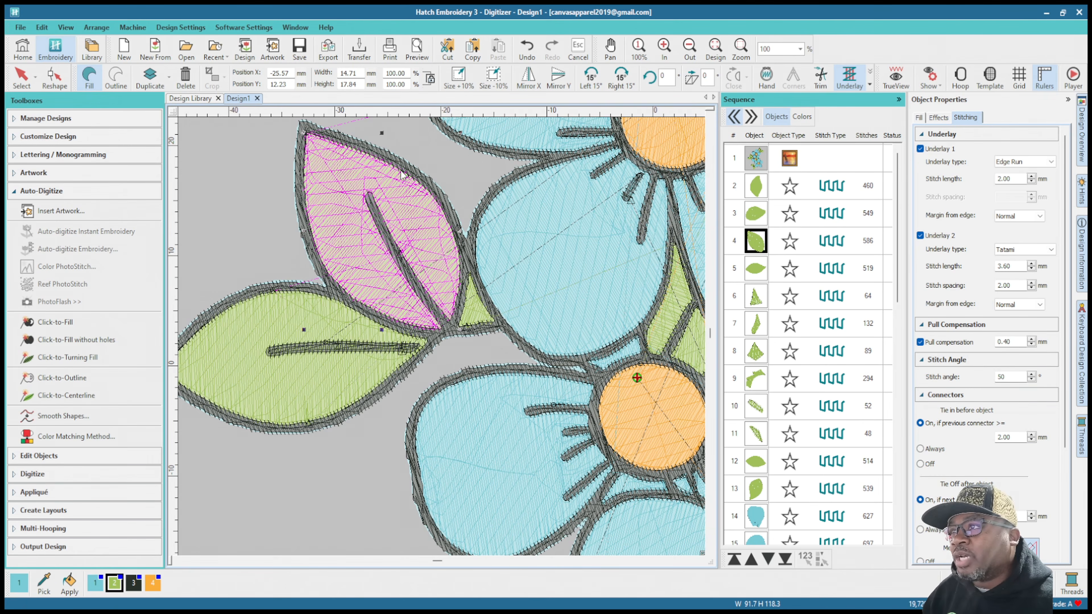
scroll(349, 186, "down", 2)
scroll(442, 336, "up", 5)
scroll(437, 321, "down", 2)
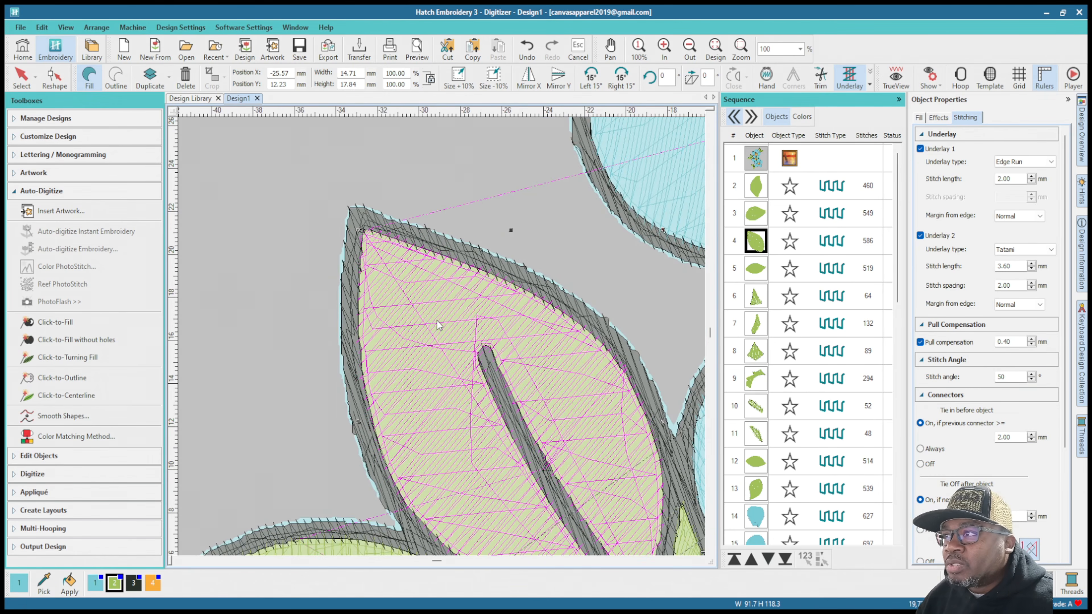
scroll(442, 336, "up", 3)
scroll(442, 337, "down", 3)
scroll(442, 337, "up", 2)
scroll(542, 423, "down", 2)
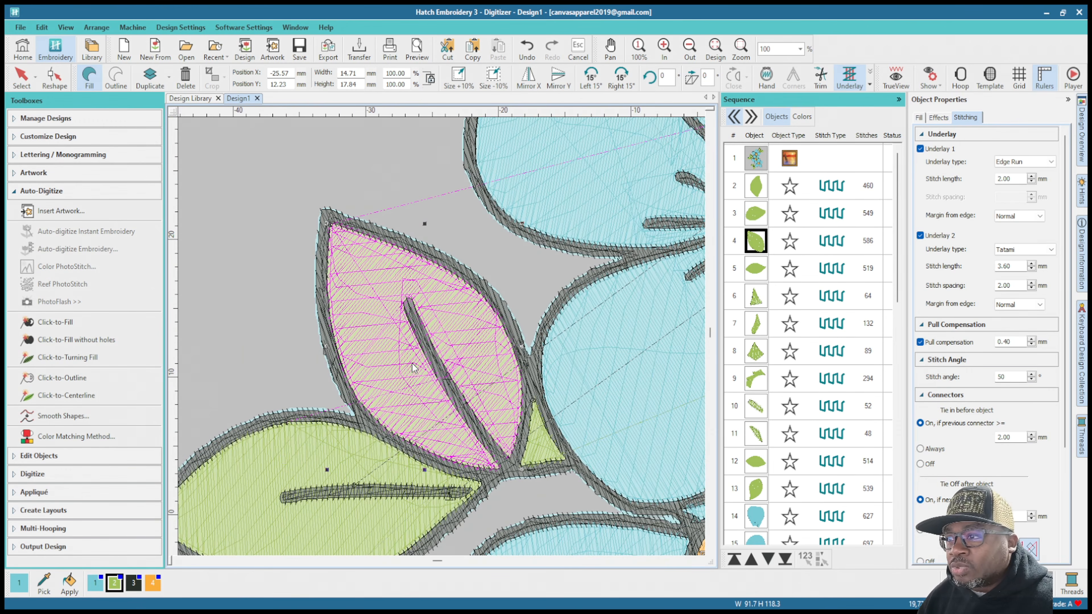
Step: Set the pull compensation of the left-hand pair's upper leaf fill to 0.80 mm
scroll(460, 360, "up", 1)
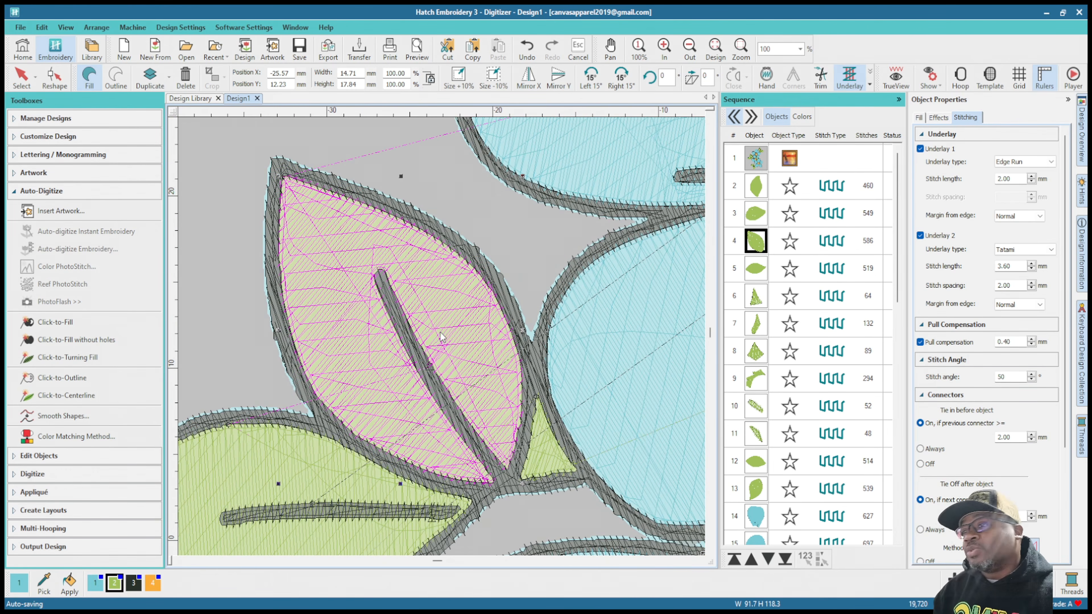
scroll(422, 305, "up", 3)
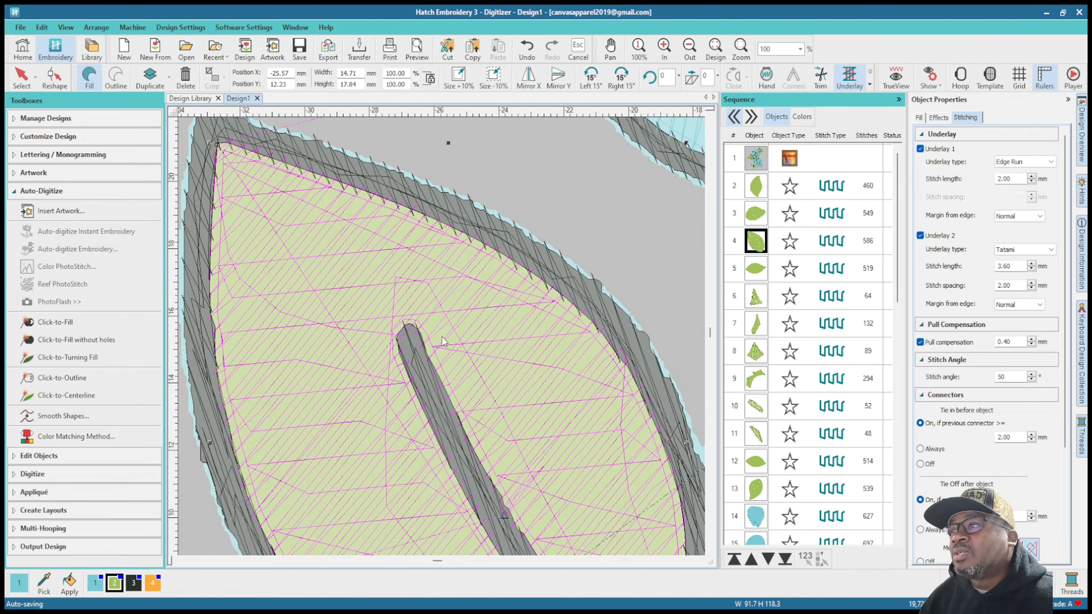
scroll(482, 393, "down", 3)
scroll(482, 392, "down", 2)
scroll(615, 295, "up", 5)
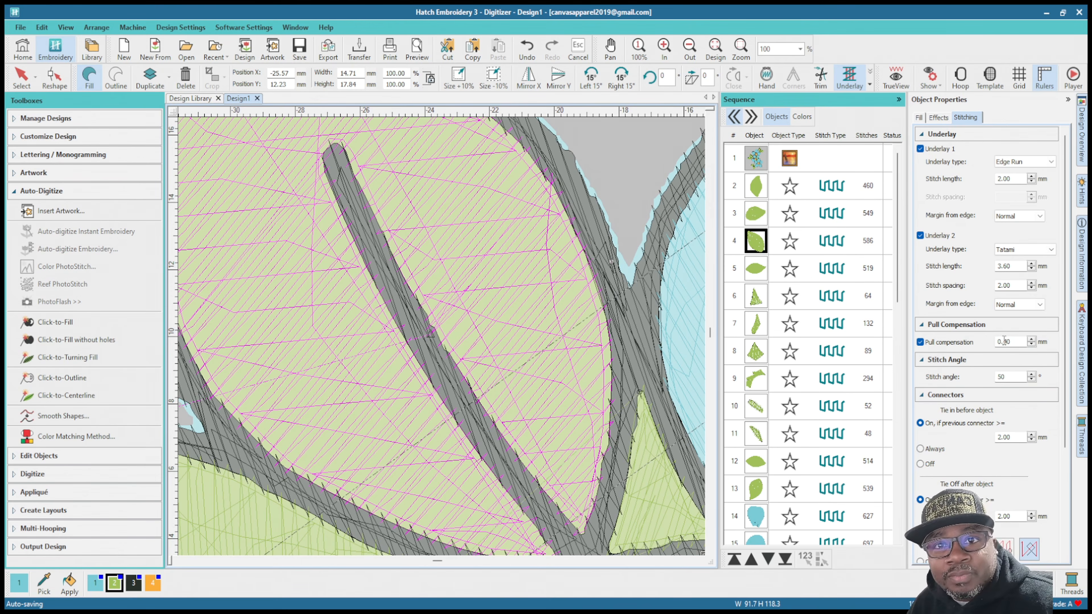
left_click_drag(1004, 341, 1032, 341)
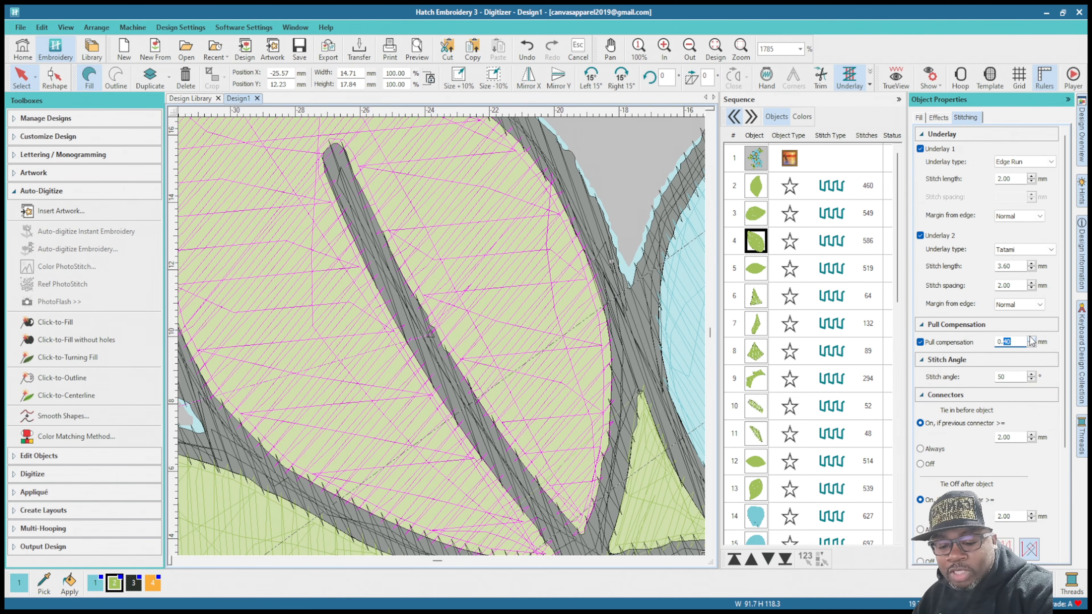
type("8")
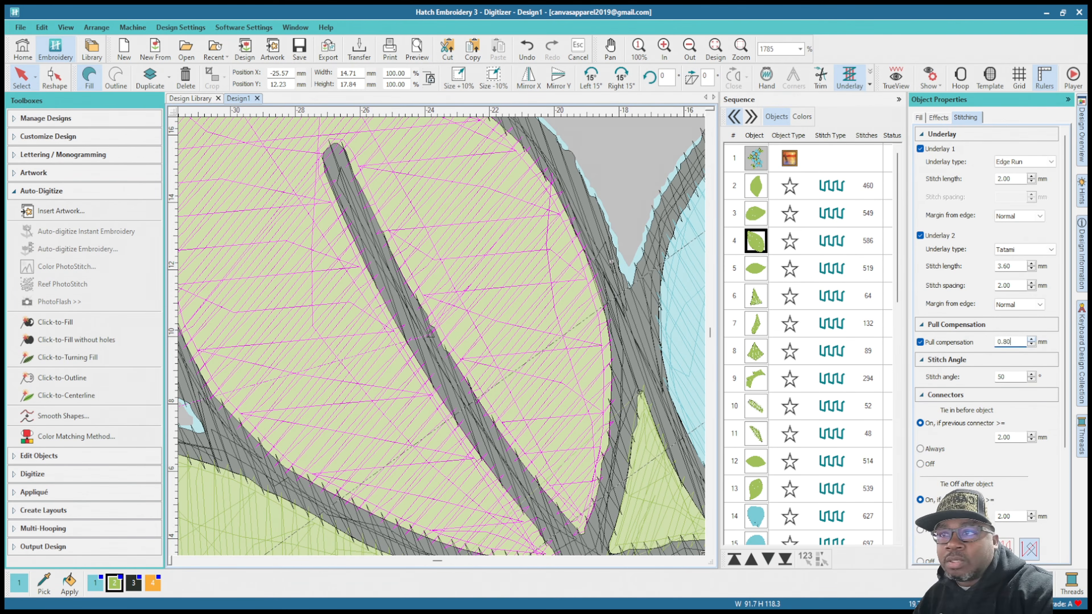
key("Return")
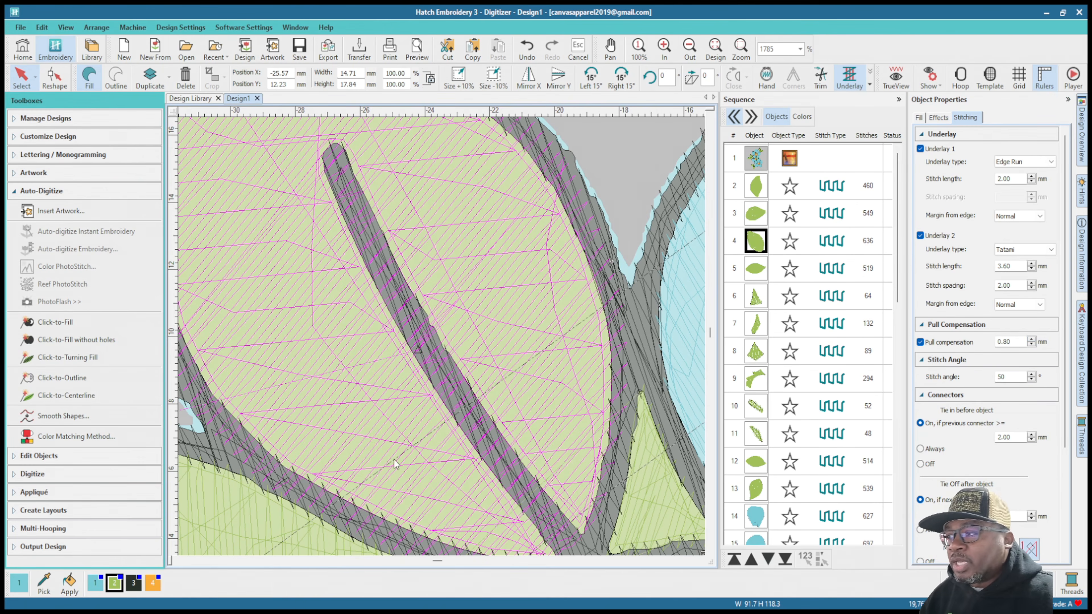
Step: Examine how the left-hand pair's upper leaf fill tucks under the black outline at its tip, sides, vein and base
scroll(275, 418, "down", 3)
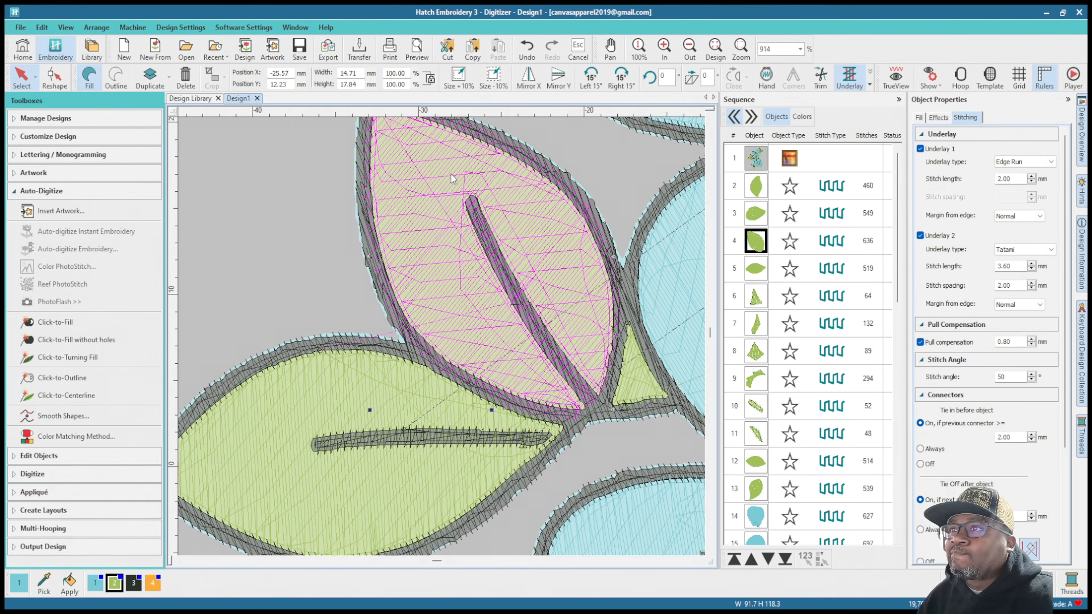
scroll(443, 341, "up", 5)
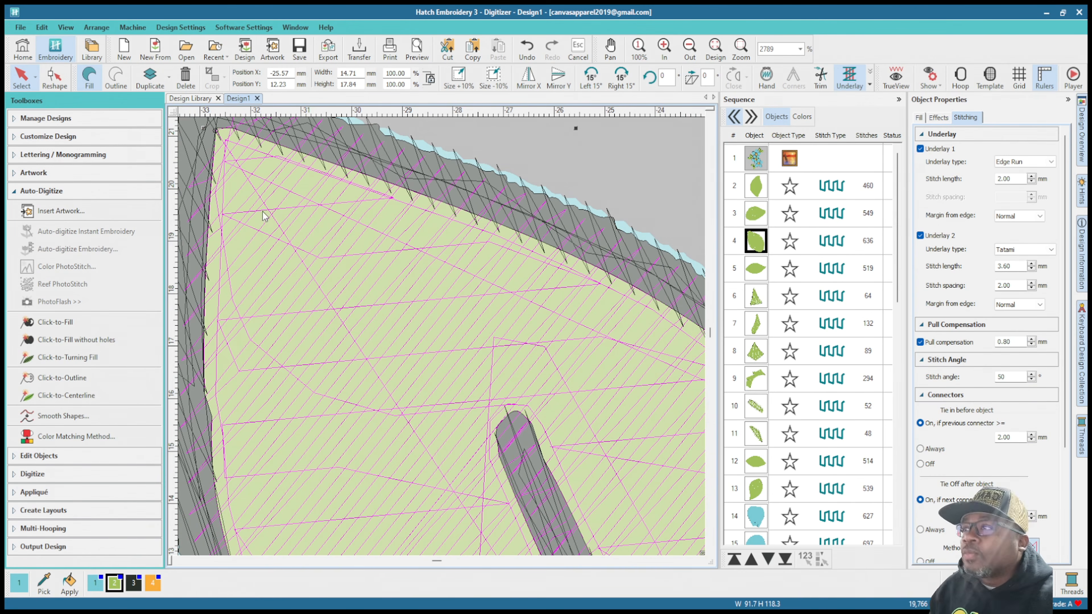
scroll(263, 212, "down", 2)
scroll(456, 327, "up", 1)
scroll(478, 369, "down", 2)
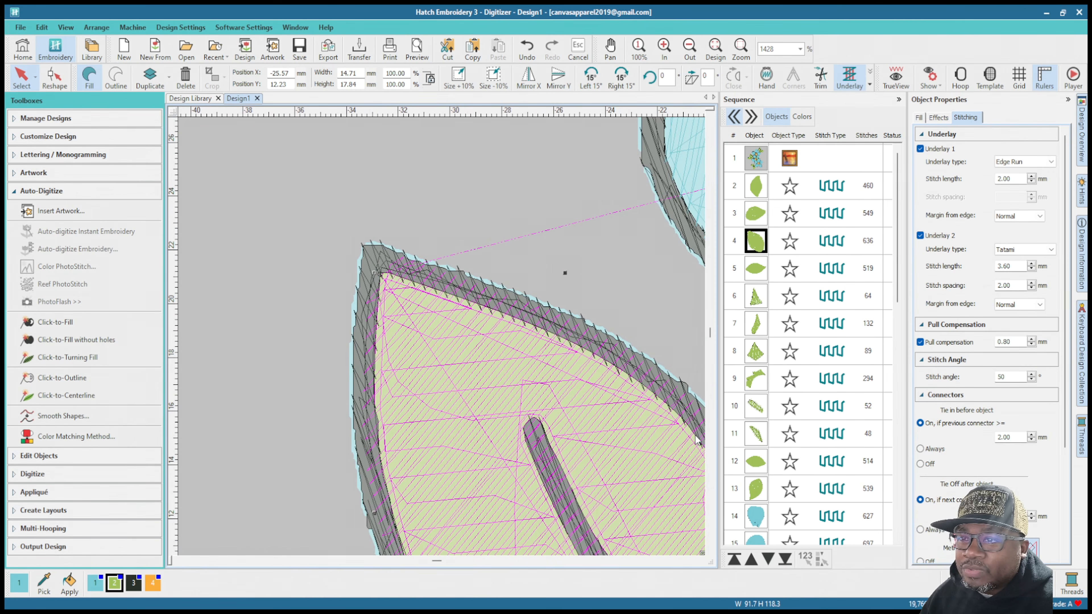
scroll(538, 267, "down", 2)
scroll(473, 175, "up", 4)
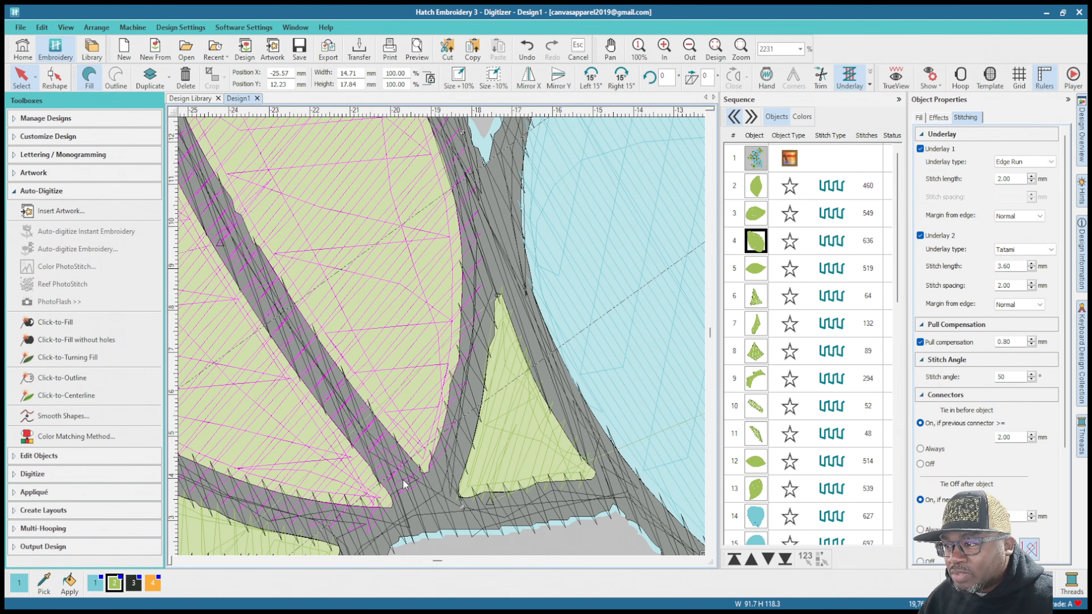
scroll(286, 456, "down", 3)
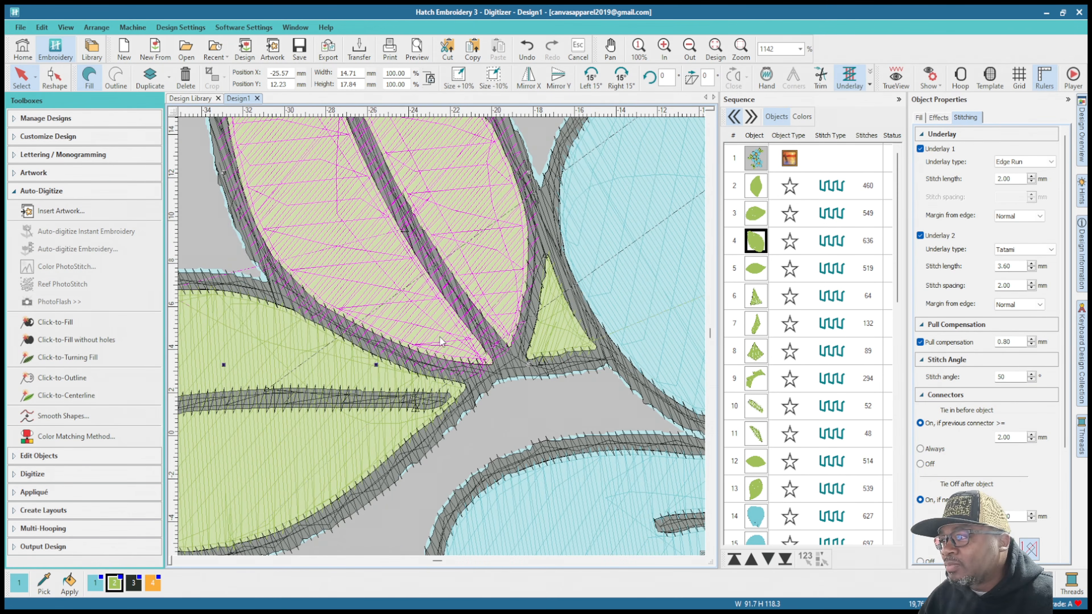
scroll(286, 179, "up", 3)
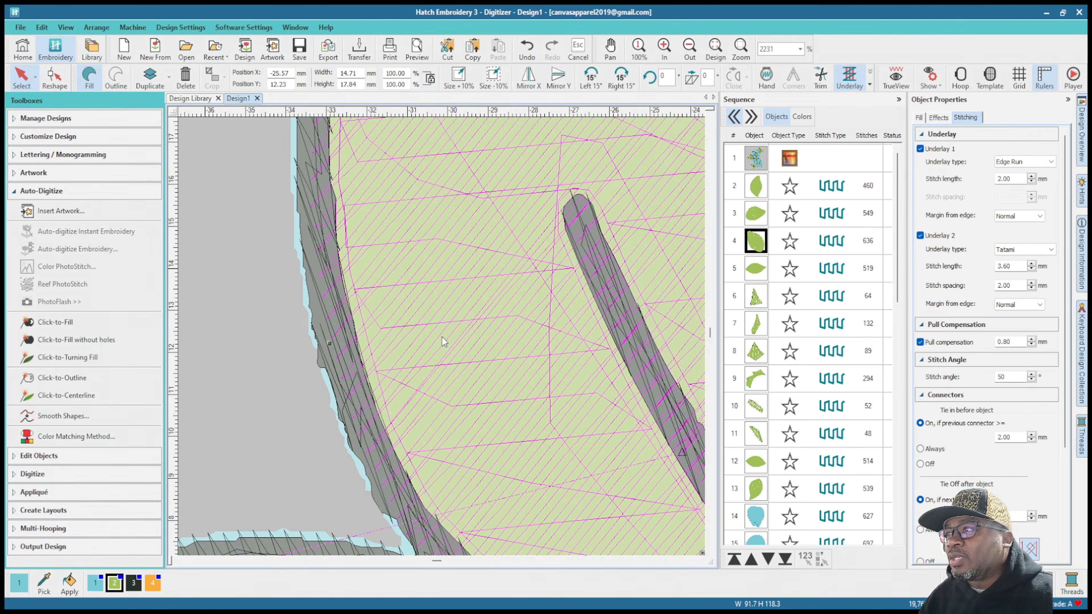
scroll(442, 314, "down", 2)
scroll(442, 279, "up", 1)
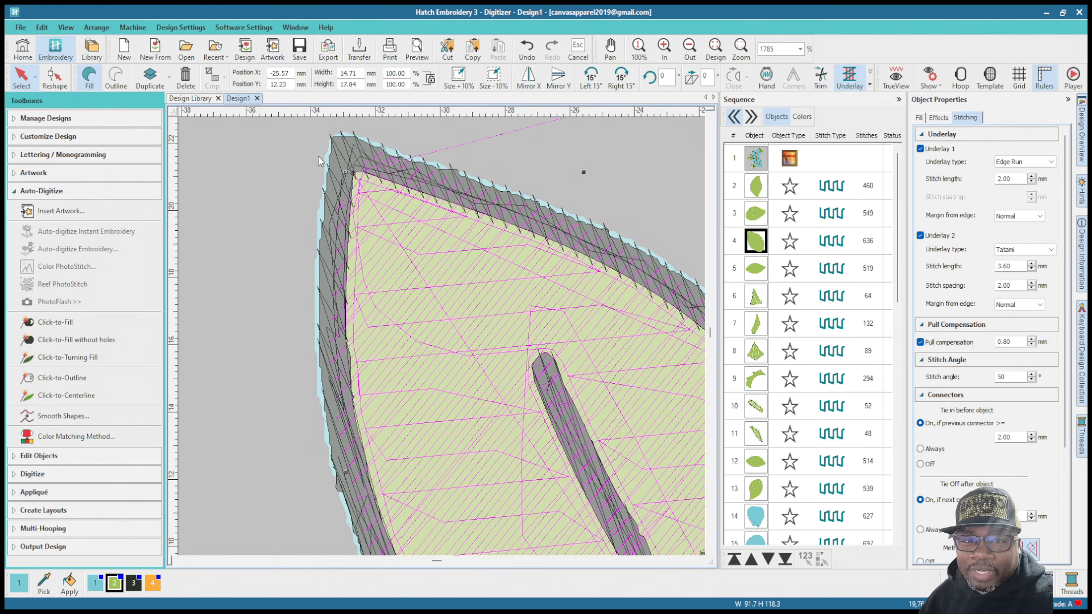
scroll(433, 255, "down", 5)
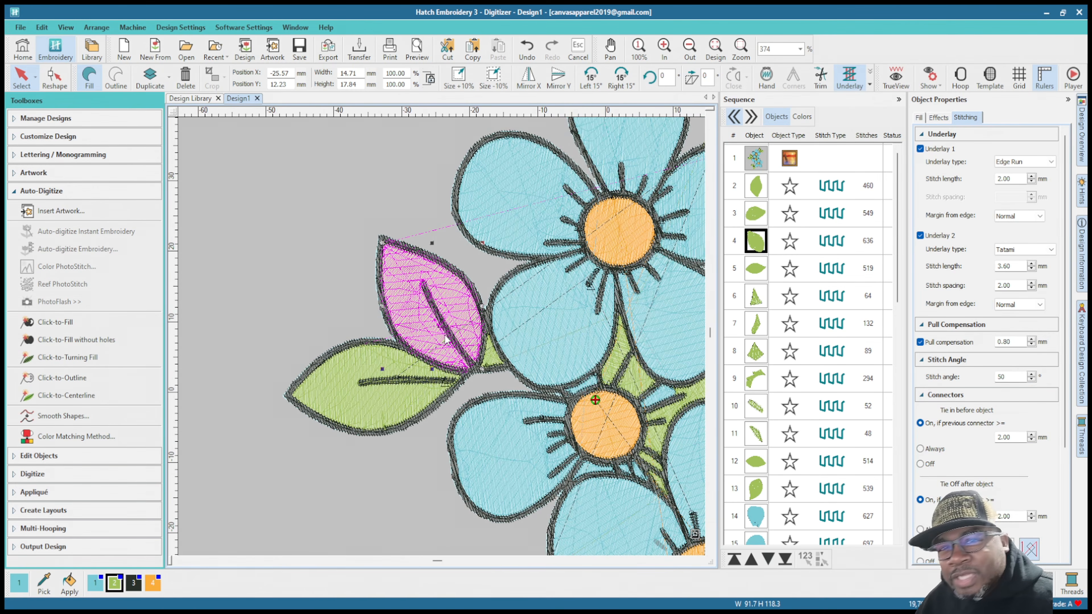
scroll(443, 339, "up", 3)
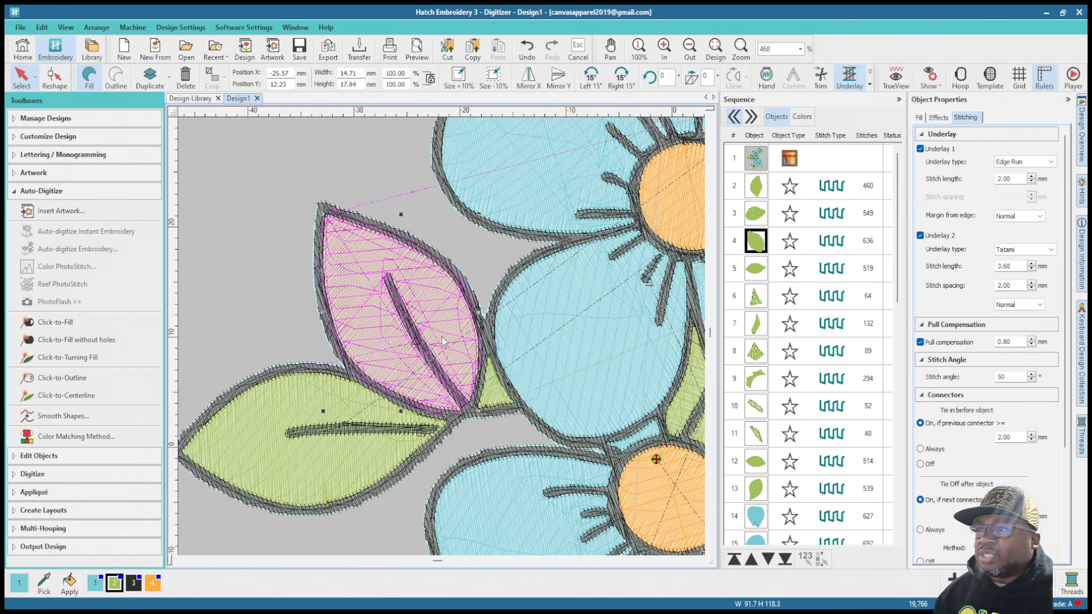
scroll(442, 337, "up", 2)
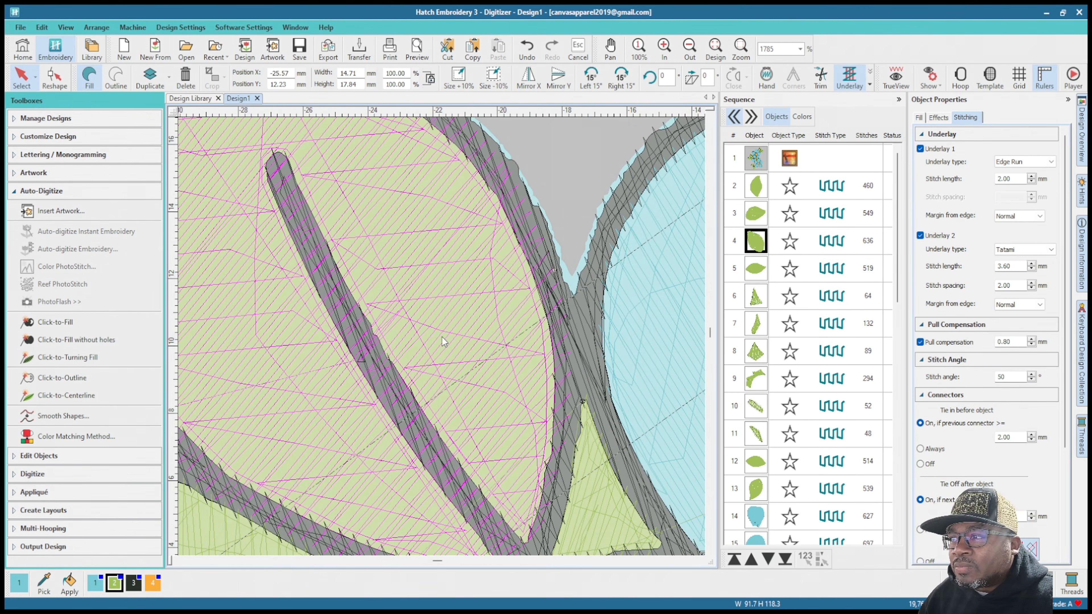
scroll(442, 337, "down", 2)
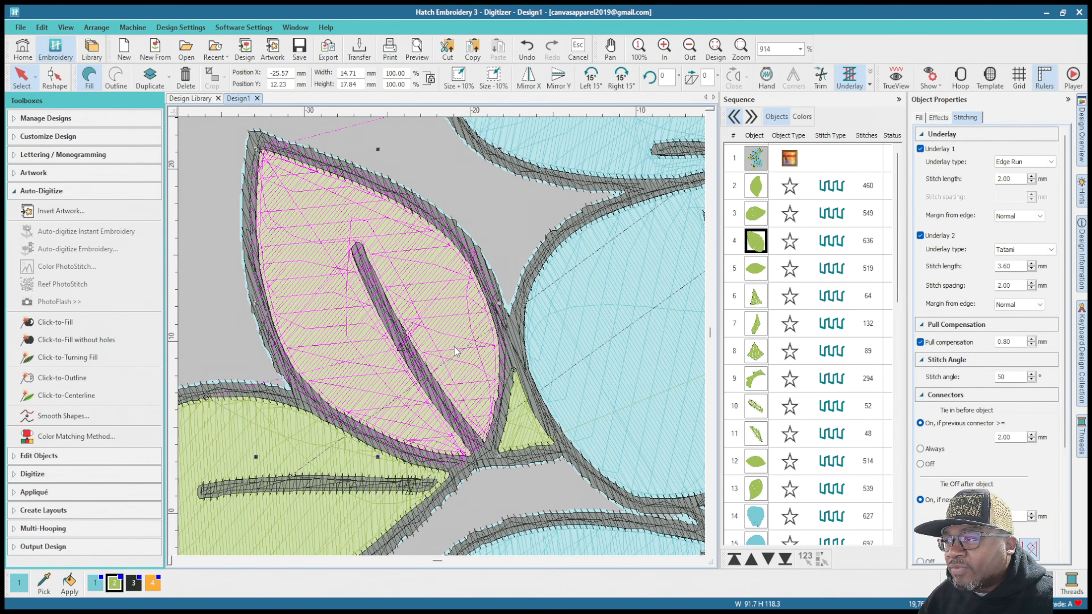
Step: Select the horizontal leaf fill in the design's left-hand leaf pair and set its pull compensation to 0.70 mm
scroll(442, 337, "down", 2)
scroll(442, 337, "up", 3)
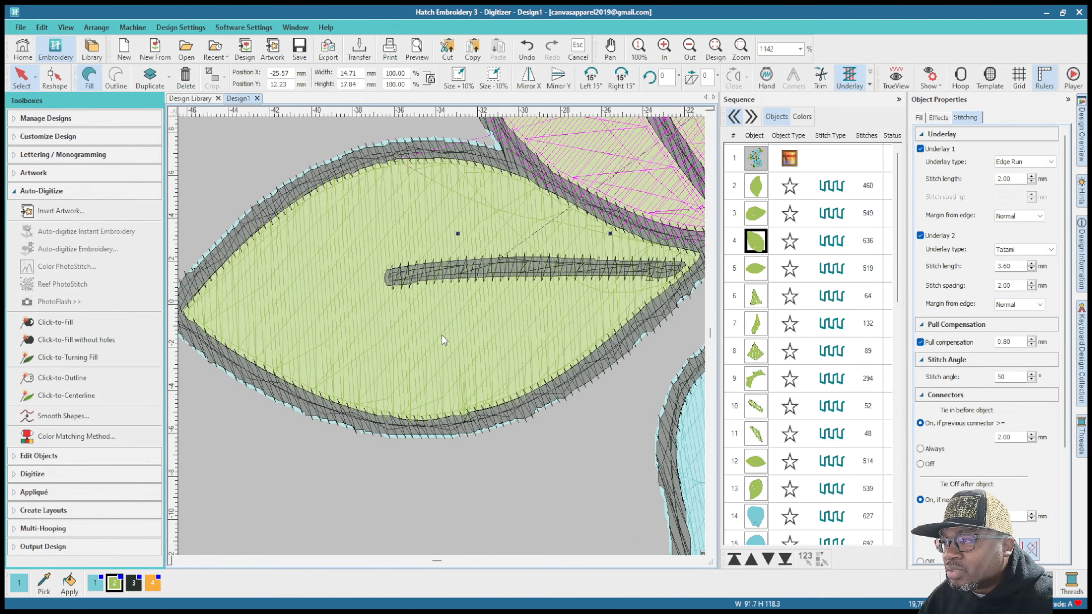
scroll(442, 336, "down", 2)
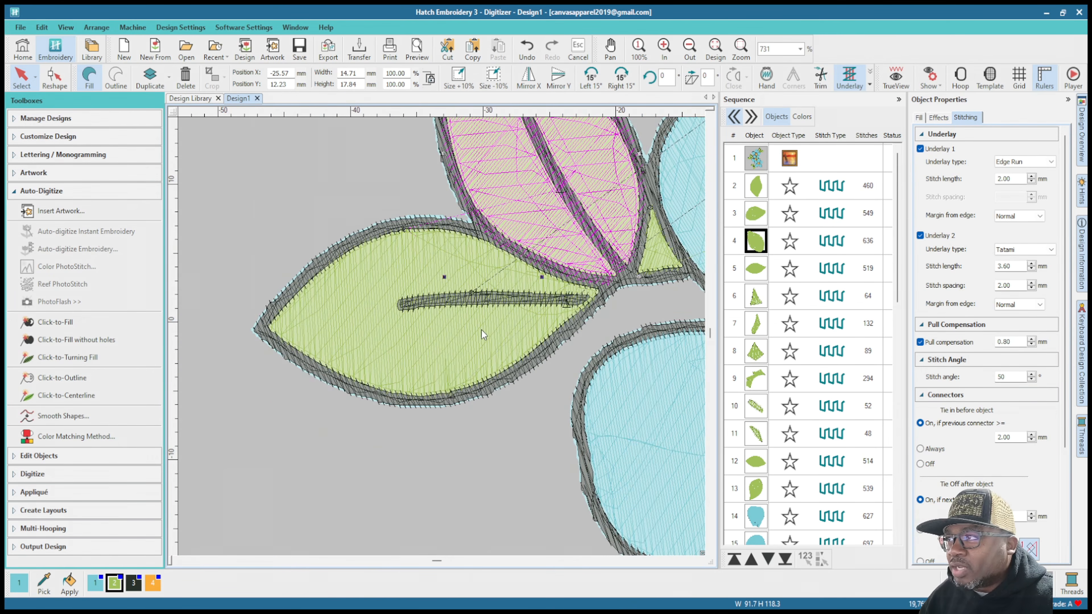
left_click(754, 273)
scroll(442, 338, "up", 3)
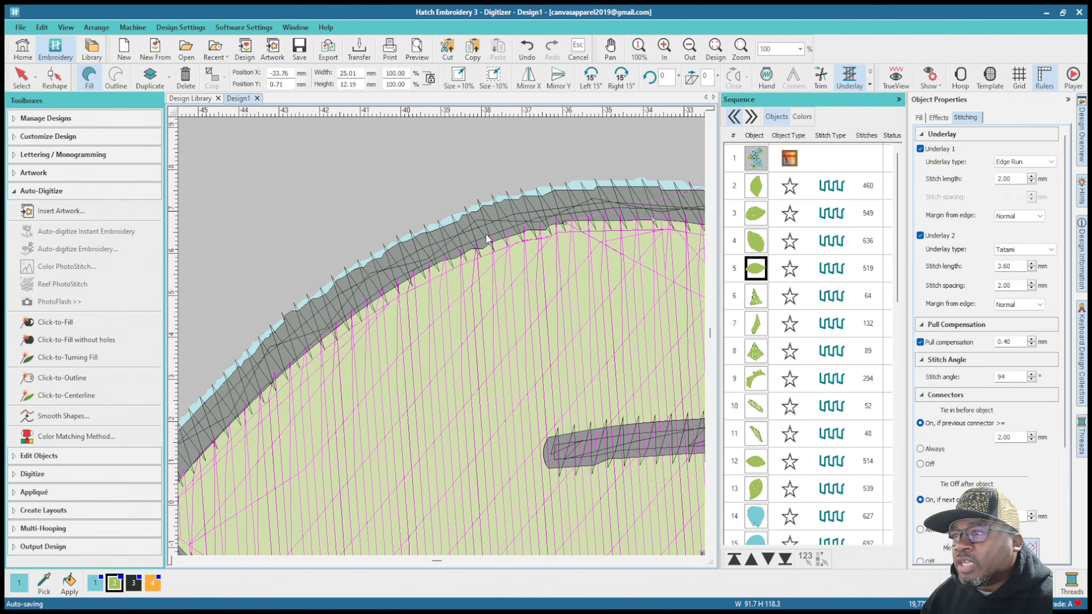
scroll(386, 335, "up", 1)
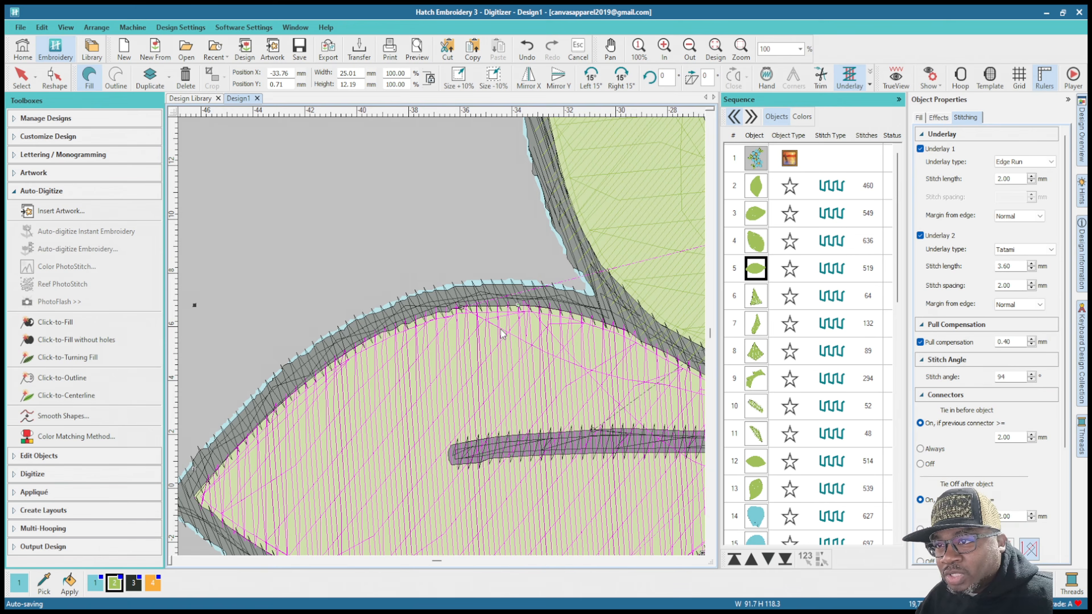
scroll(502, 343, "down", 2)
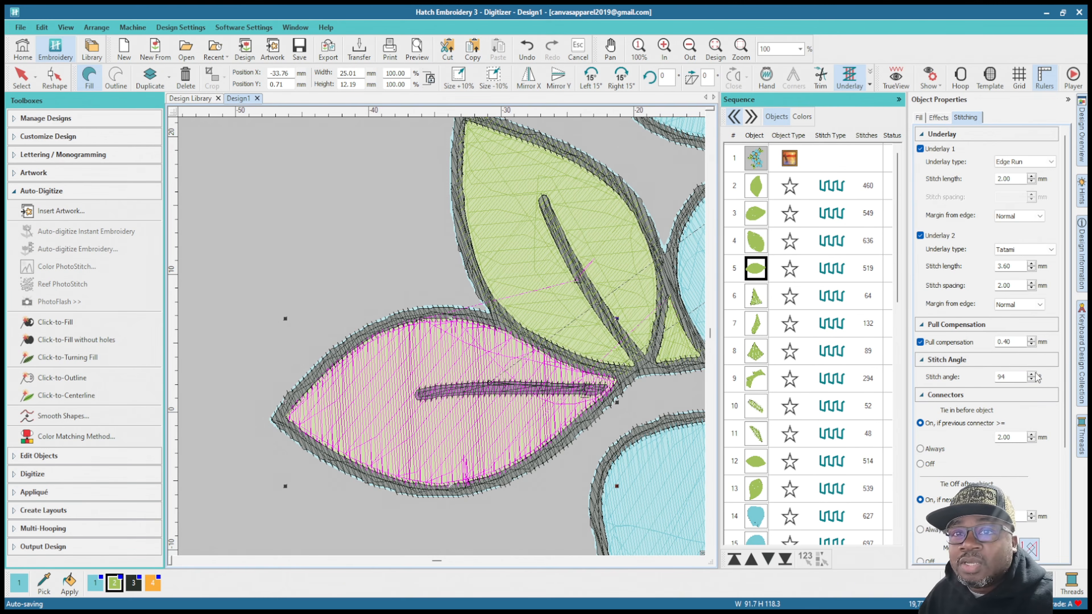
left_click_drag(1004, 340, 1033, 343)
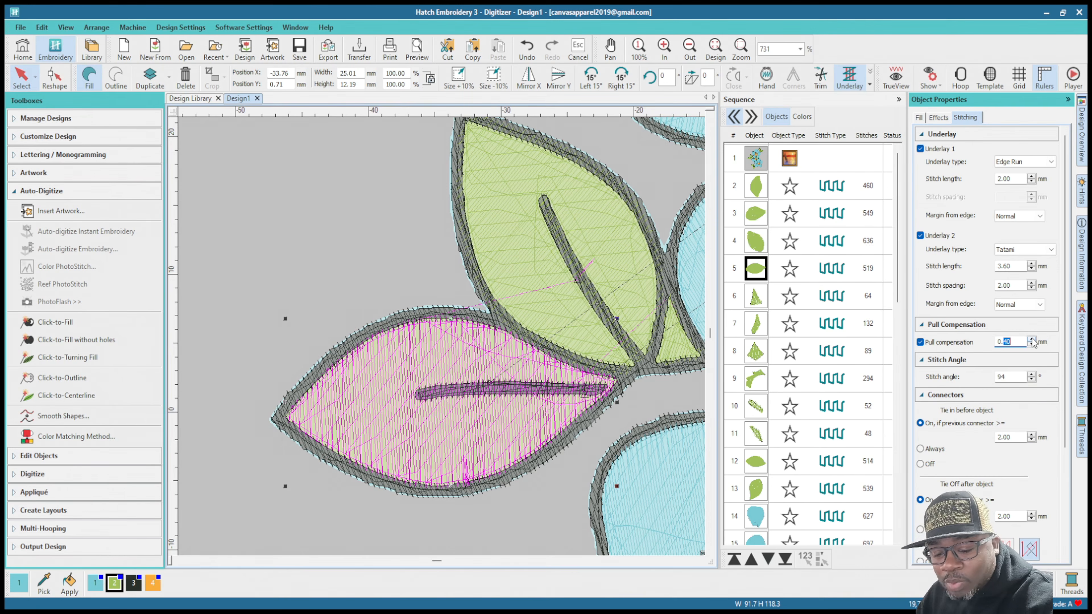
type("7")
key("Return")
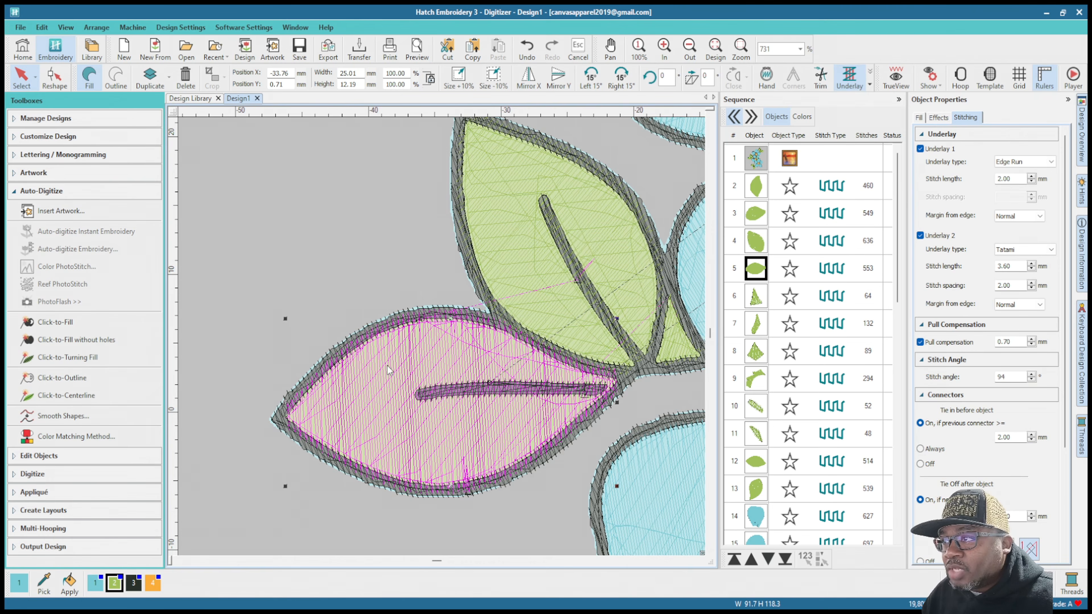
Step: Examine how the horizontal leaf fill in the left-hand pair tucks under the black outline along its upper edge, tip, lower edge and base
scroll(386, 366, "up", 4)
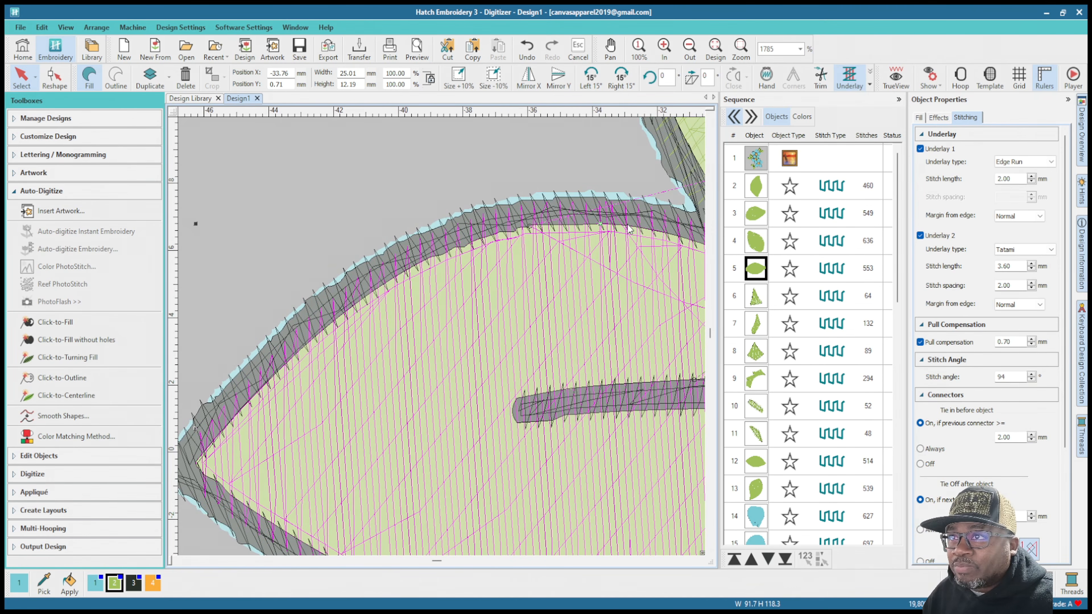
scroll(482, 364, "down", 2)
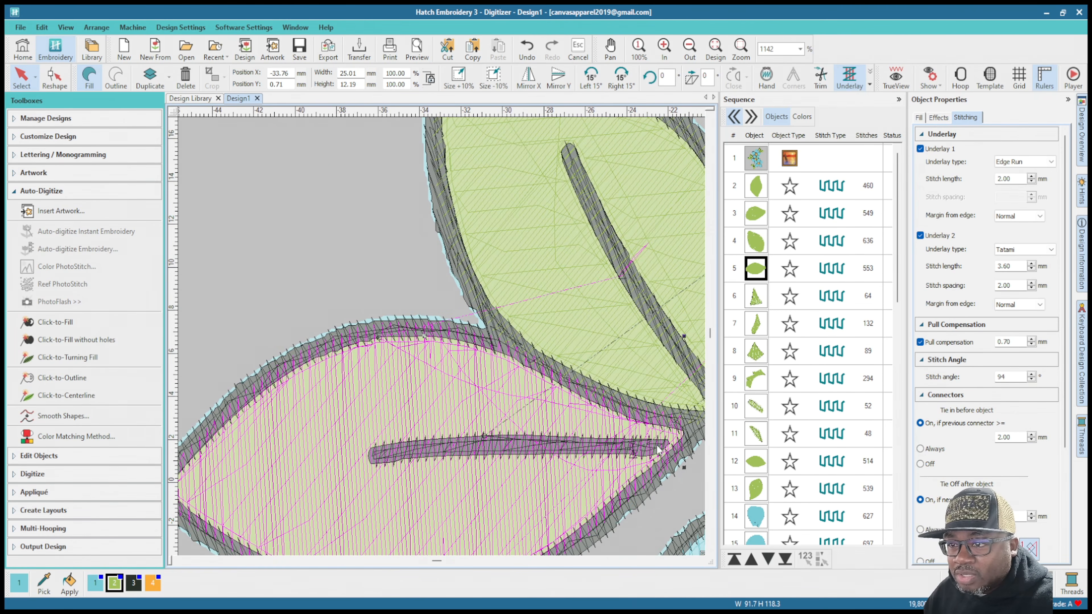
scroll(660, 450, "down", 2)
scroll(409, 383, "up", 3)
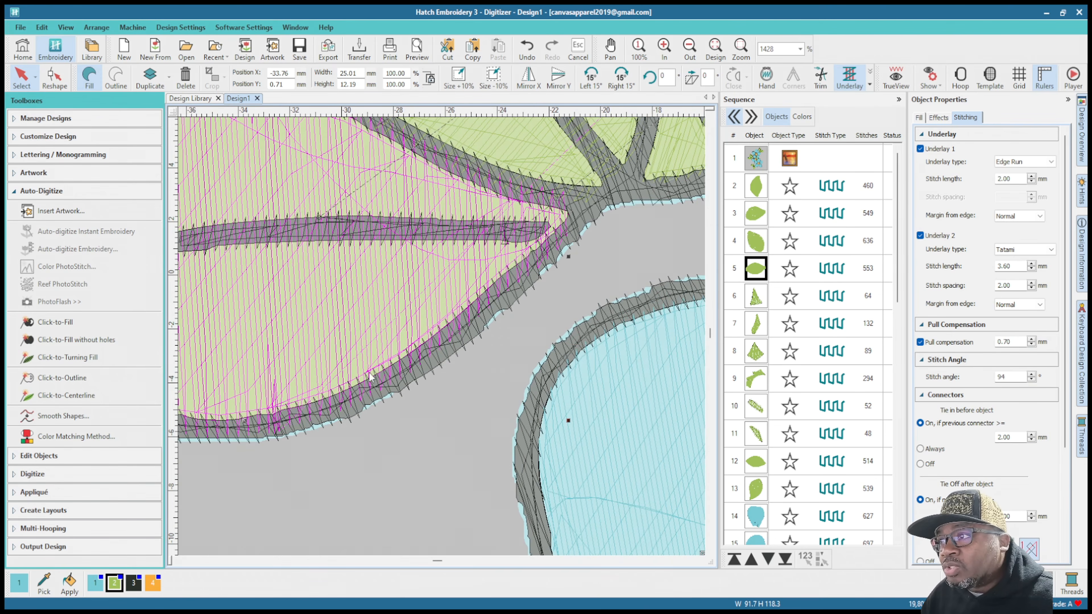
scroll(443, 339, "down", 3)
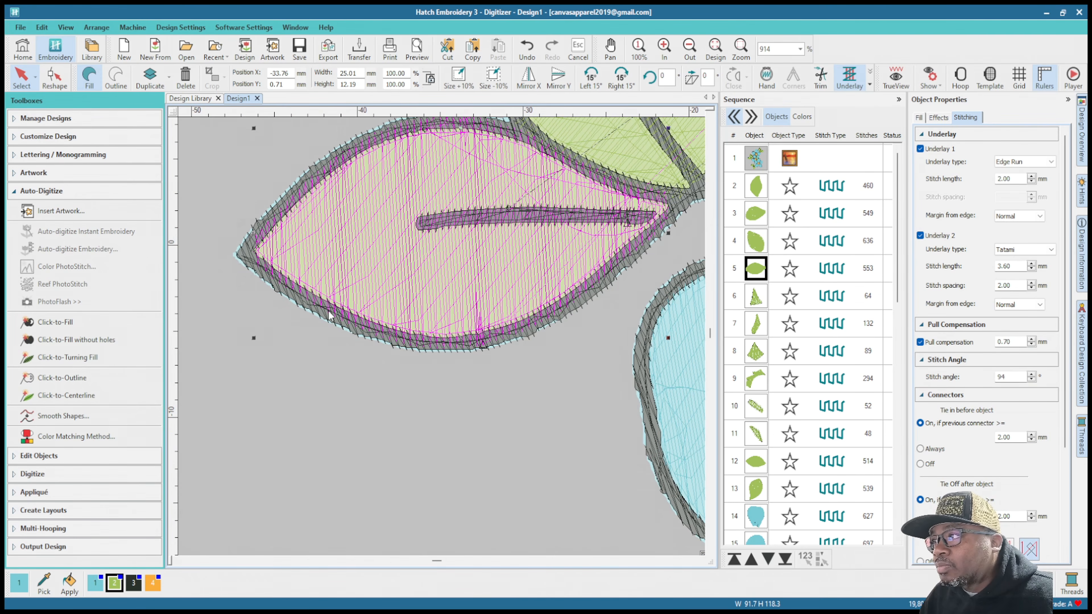
scroll(280, 284, "up", 3)
scroll(444, 341, "up", 1)
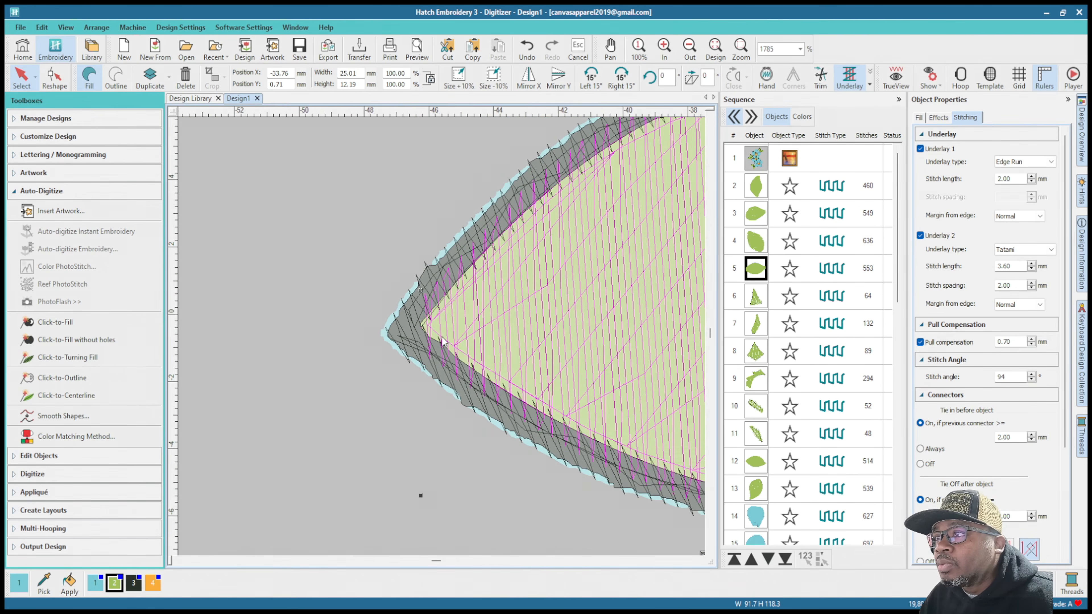
scroll(443, 341, "down", 4)
scroll(442, 338, "up", 3)
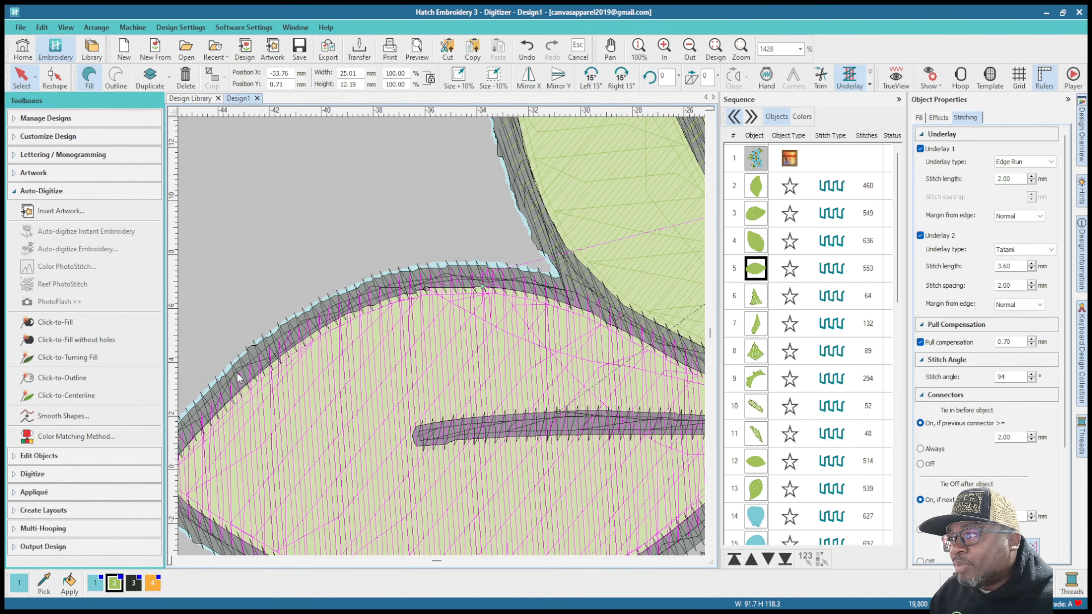
scroll(693, 371, "down", 2)
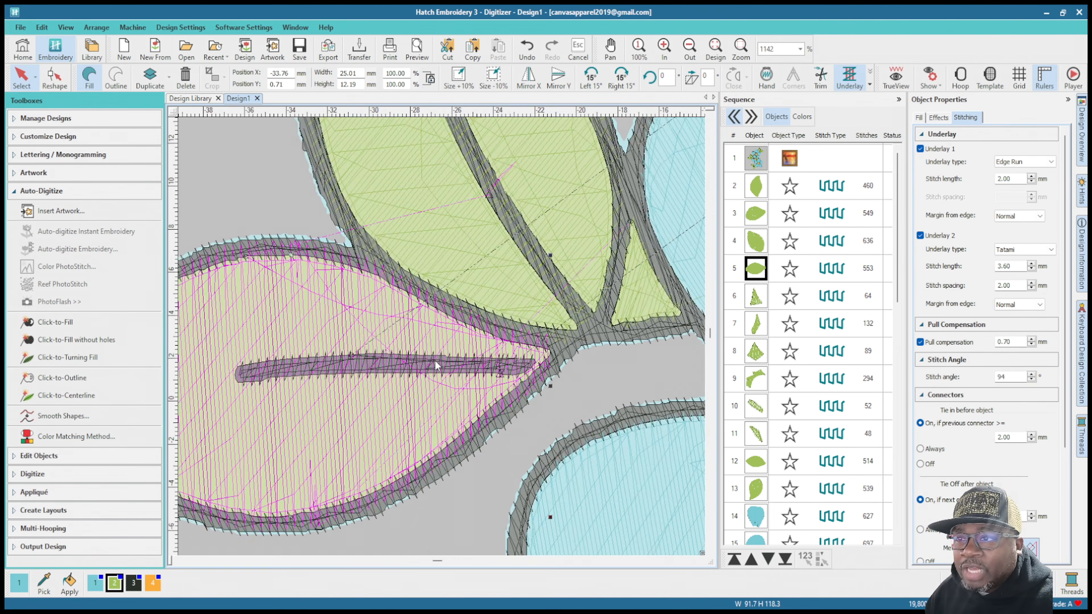
scroll(424, 424, "up", 1)
scroll(442, 341, "up", 2)
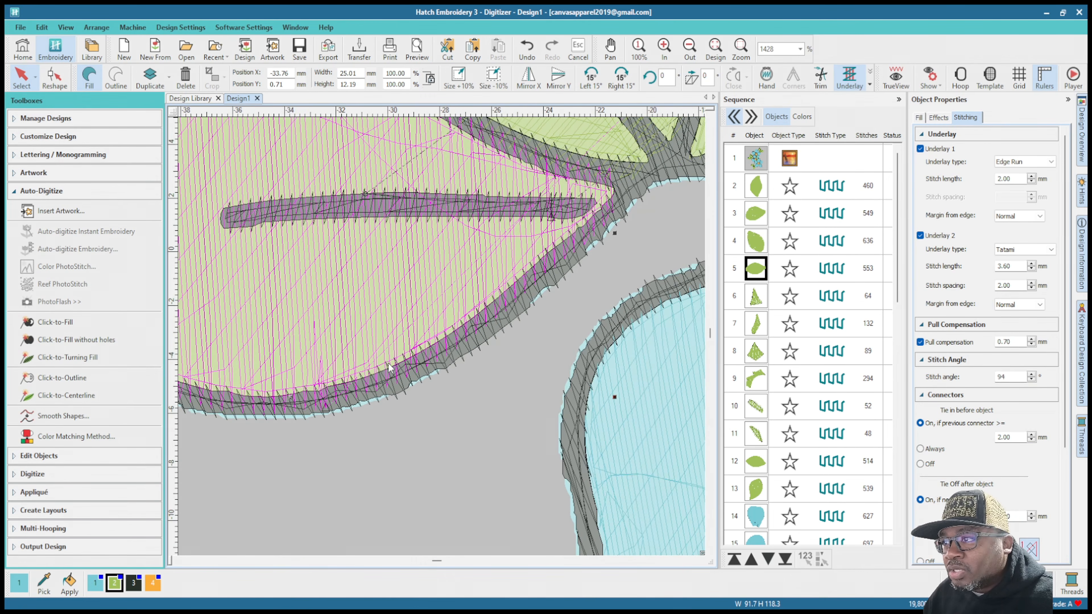
scroll(443, 340, "down", 2)
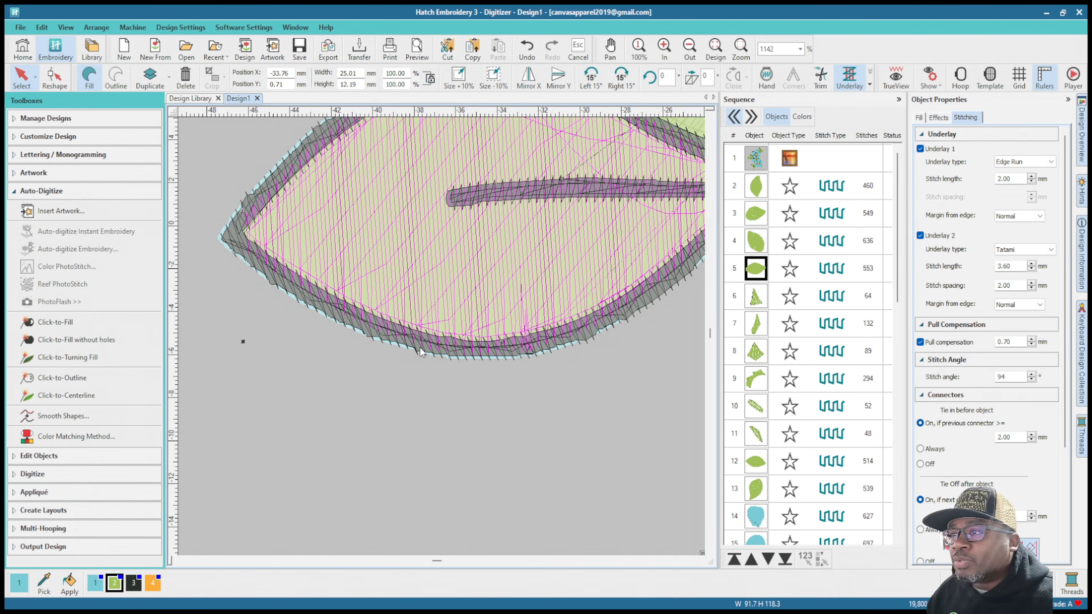
scroll(442, 342, "down", 1)
scroll(443, 342, "up", 1)
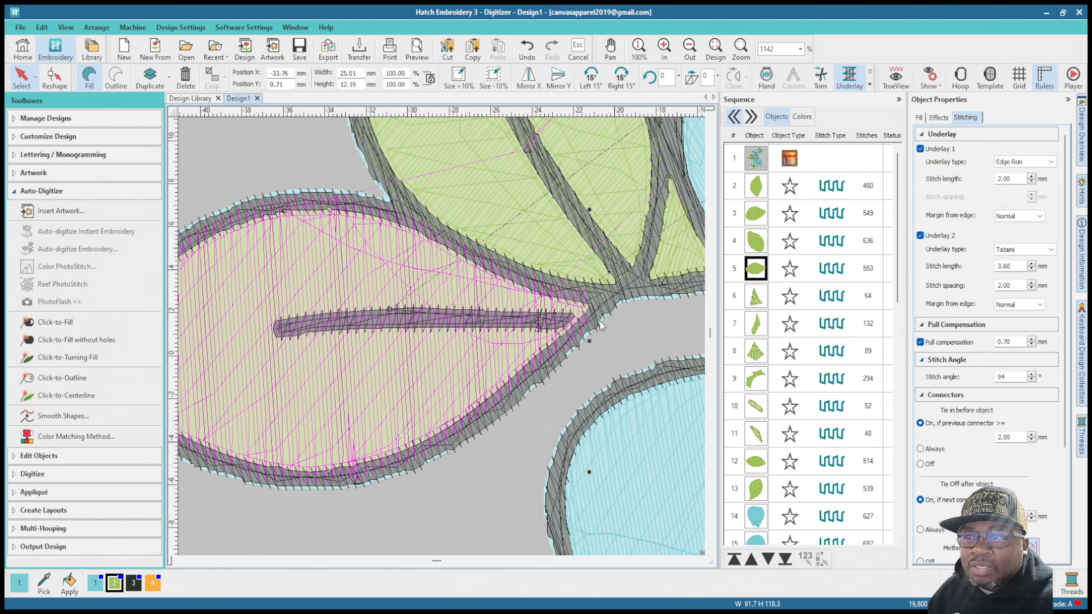
Step: Select the small triangular green fill between the left-hand leaf pair and the blue petal, and hide the artwork to inspect its stitching
scroll(598, 324, "down", 3)
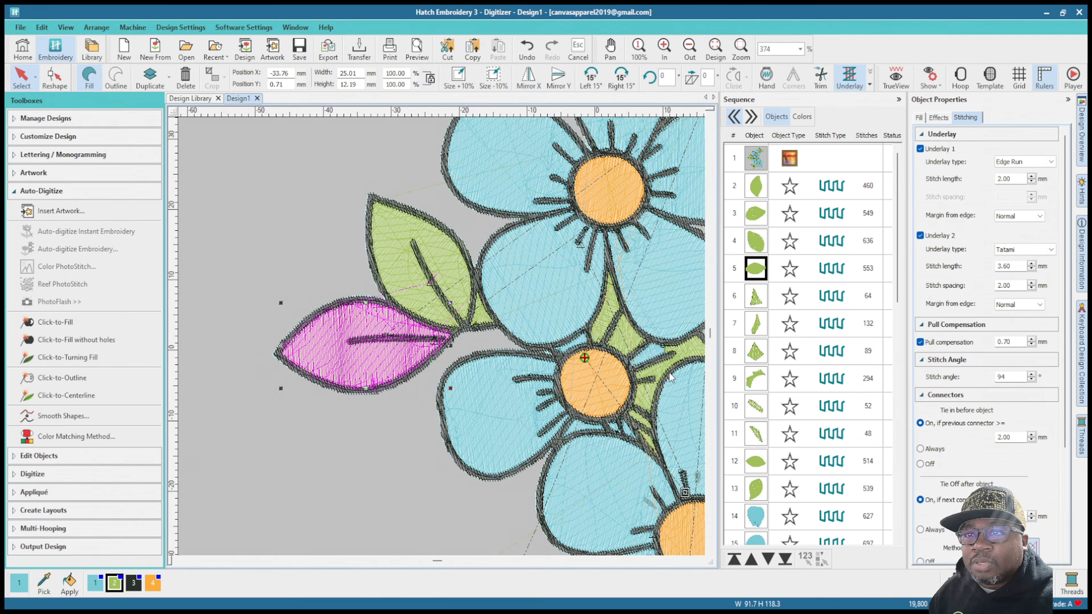
left_click(757, 297)
scroll(476, 301, "up", 4)
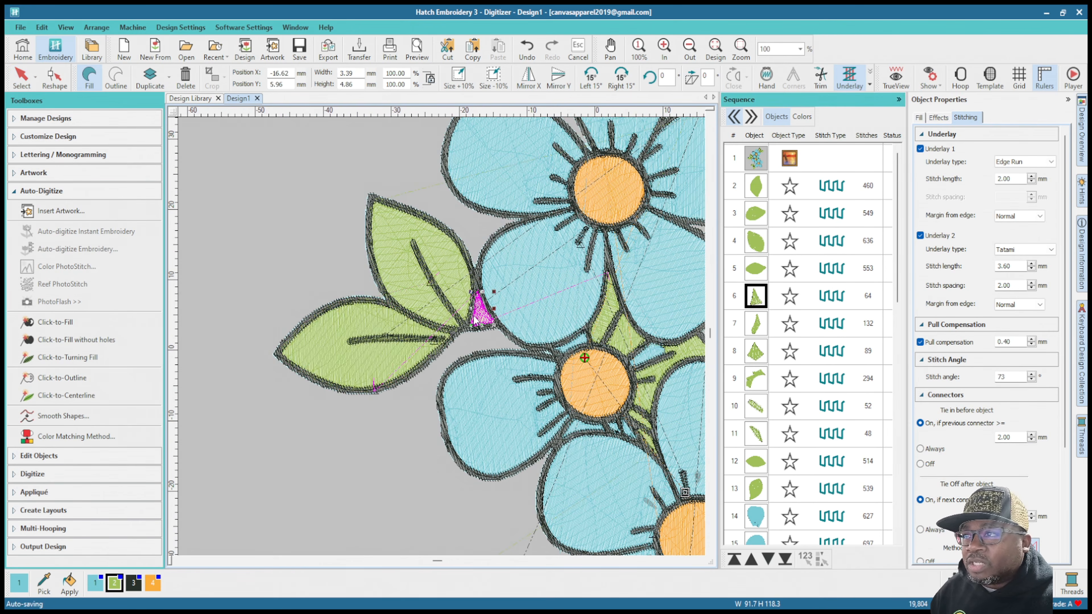
scroll(442, 340, "up", 1)
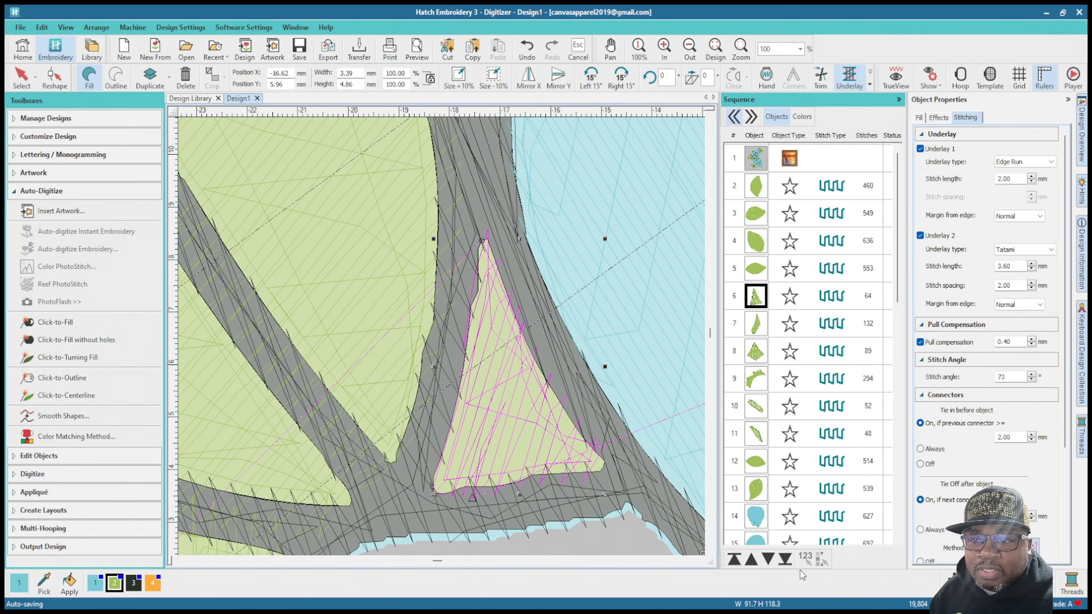
key("Escape")
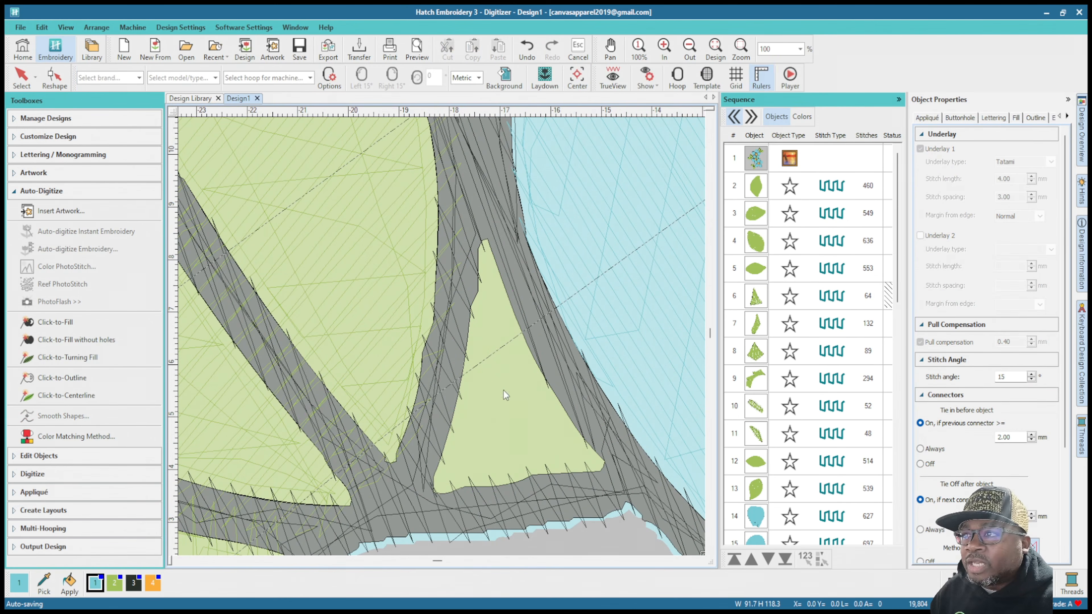
key("t")
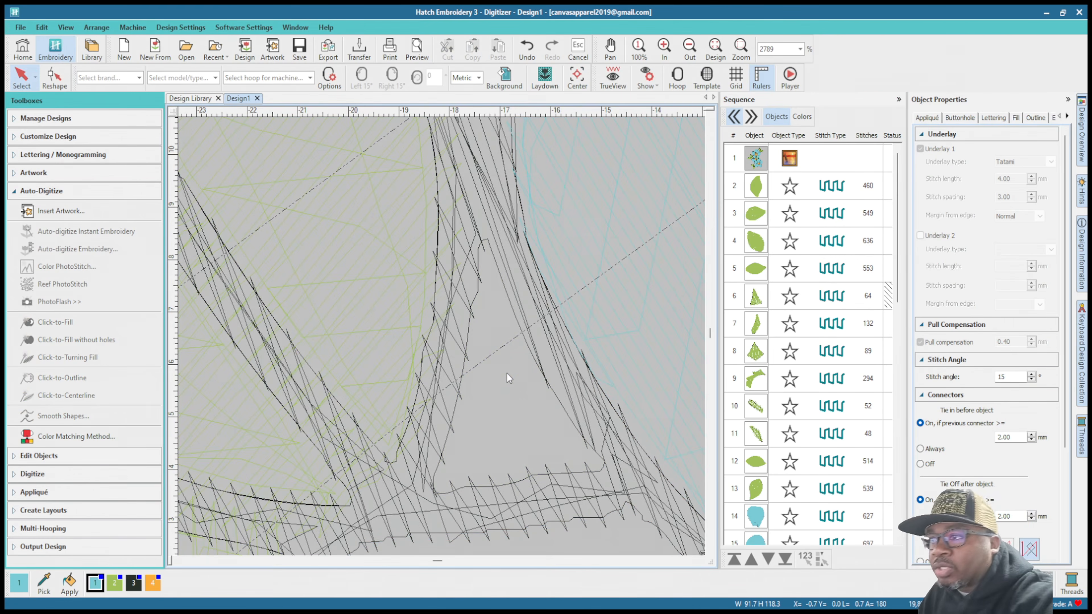
Step: Set the small triangular fill's pull compensation to 0.60 mm, redisplay the artwork, and fine-tune the value to 0.65 mm
left_click(756, 297)
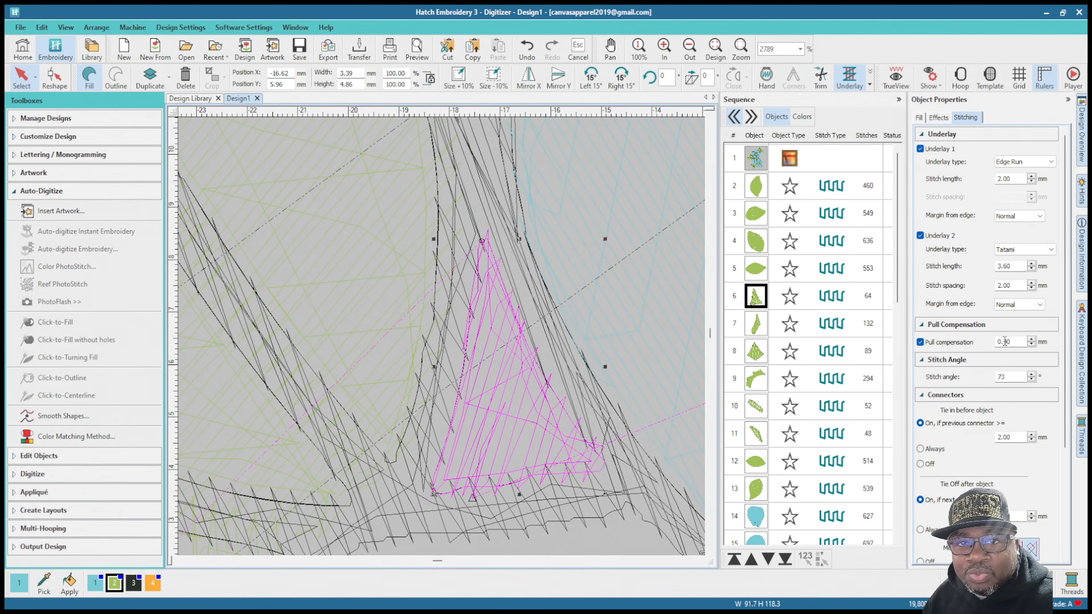
left_click_drag(1004, 341, 1040, 344)
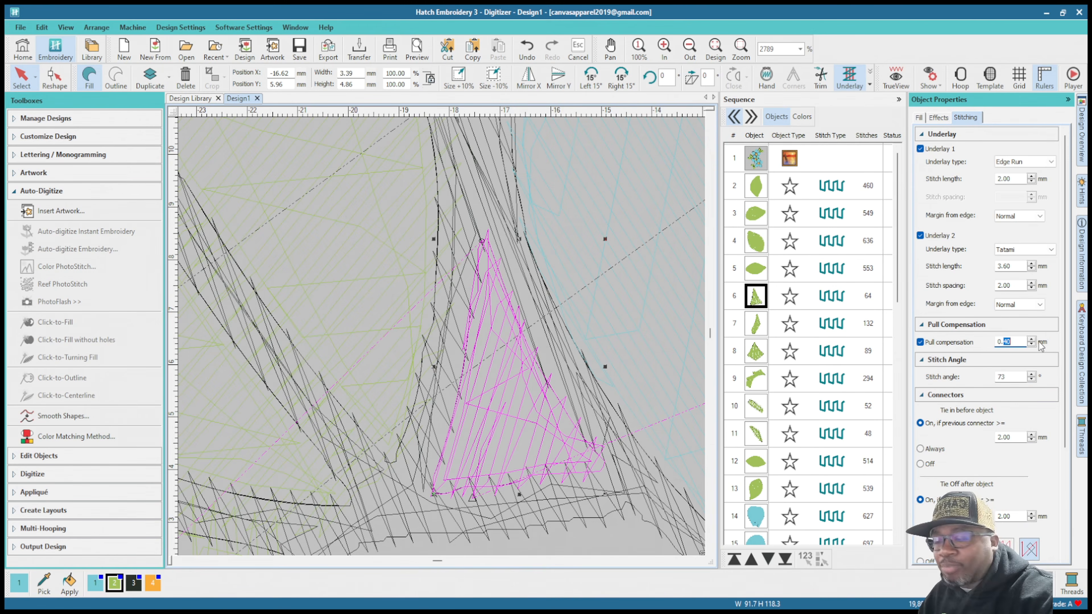
type("60")
key("Return")
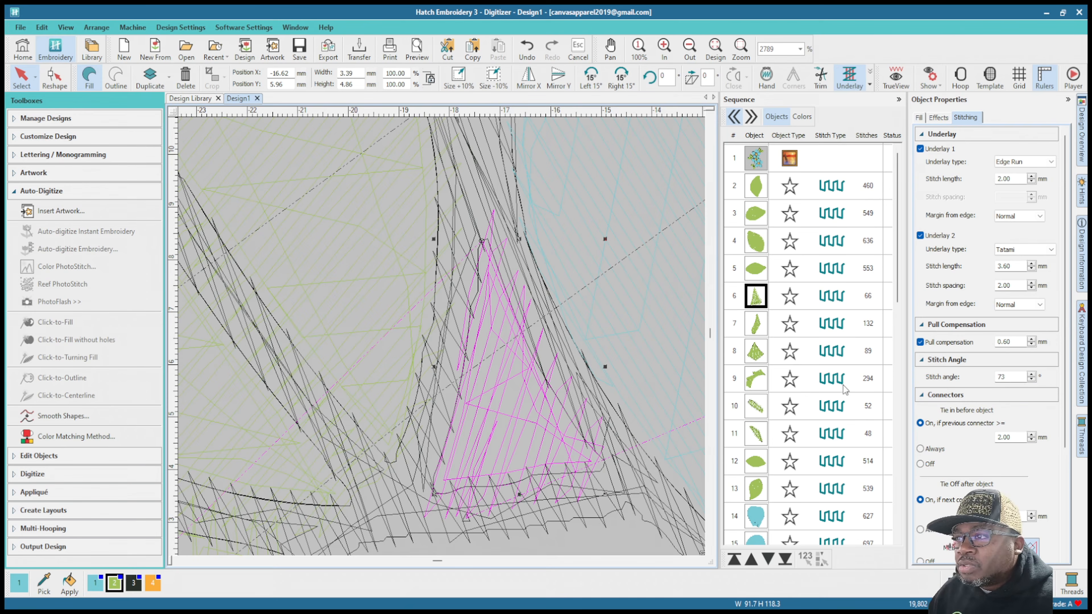
key("d")
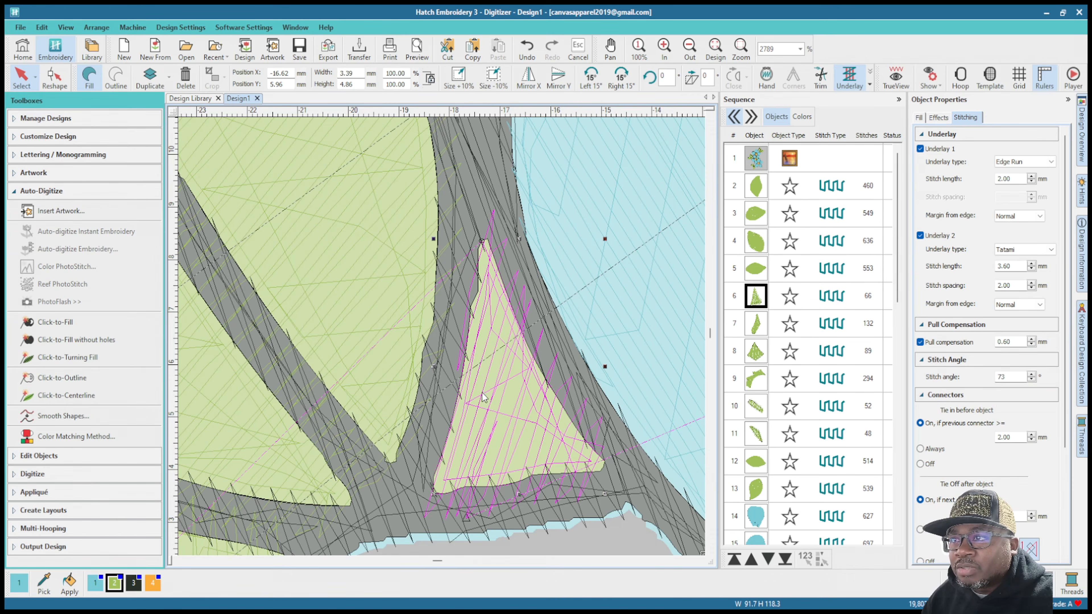
left_click(1012, 342)
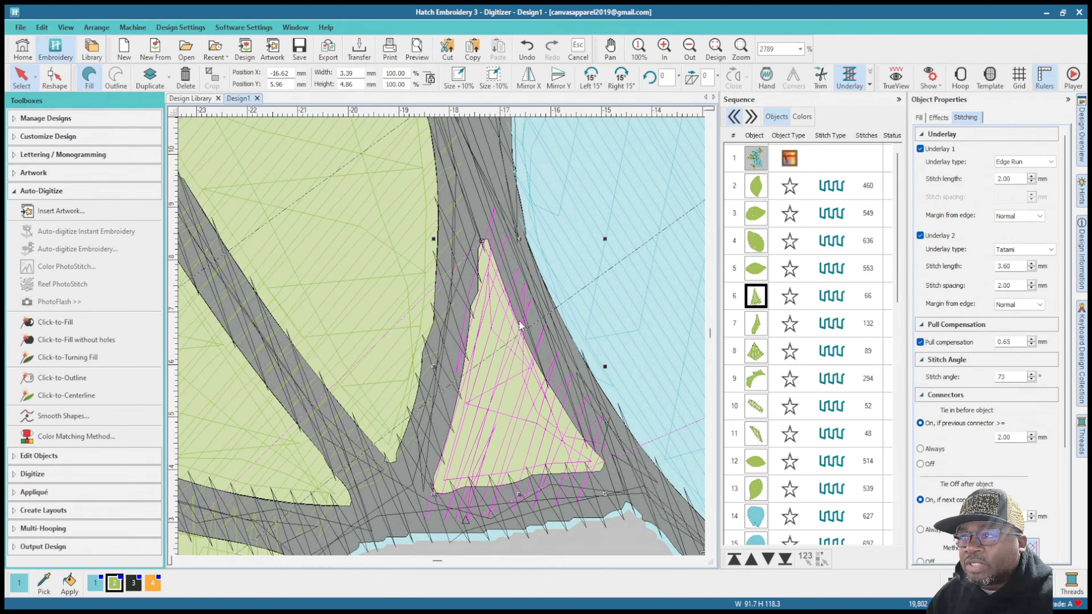
scroll(505, 360, "down", 3)
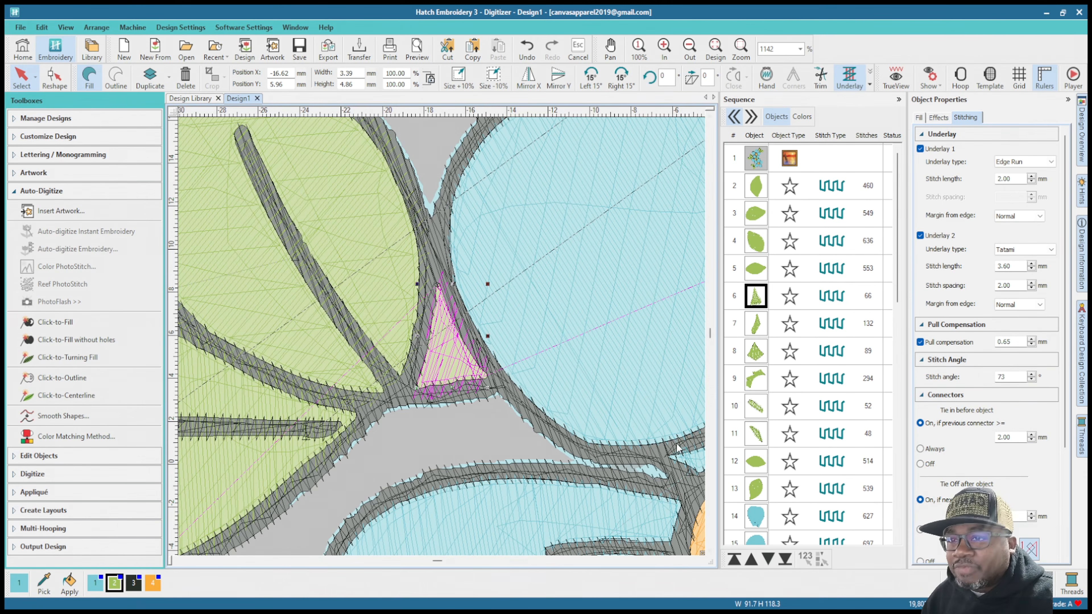
Step: Select the narrow curved green fill above the middle flower's orange center and set its pull compensation to 0.60 mm
scroll(676, 444, "down", 2)
left_click(761, 328)
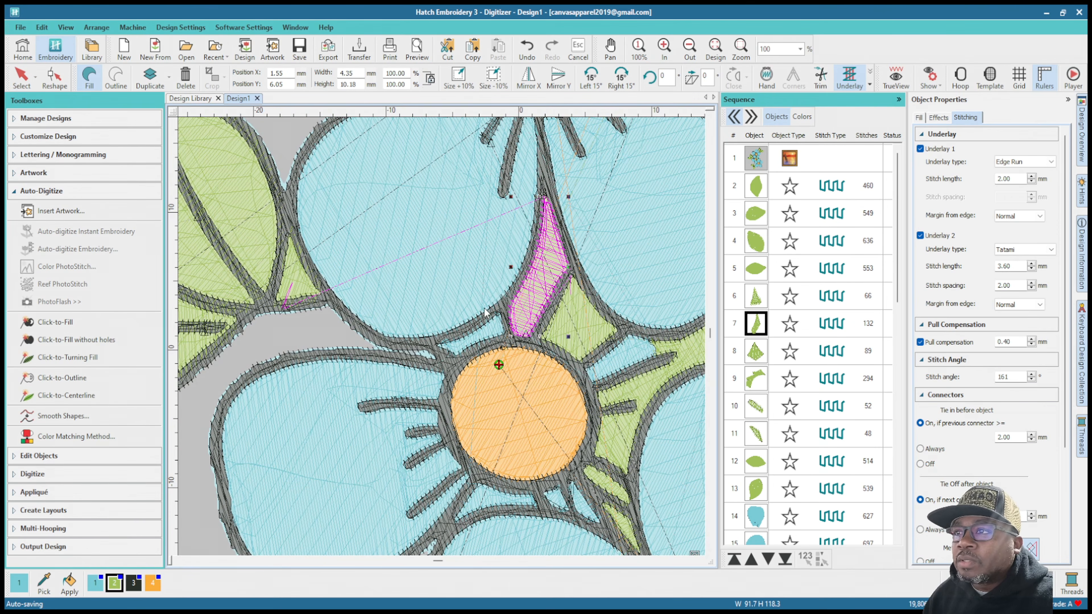
scroll(542, 252, "up", 5)
scroll(441, 337, "down", 2)
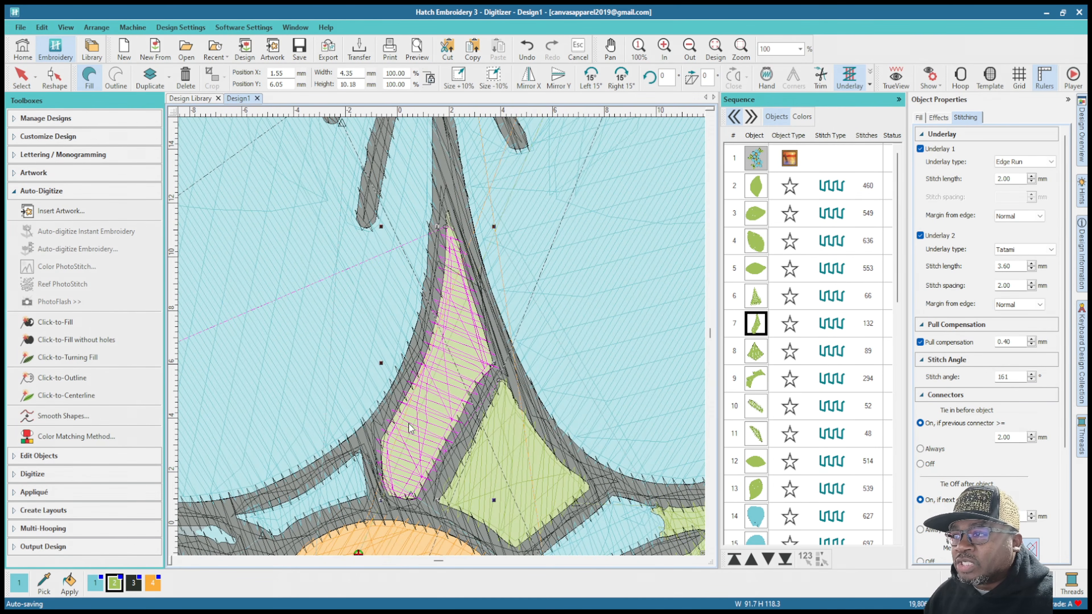
scroll(413, 394, "up", 1)
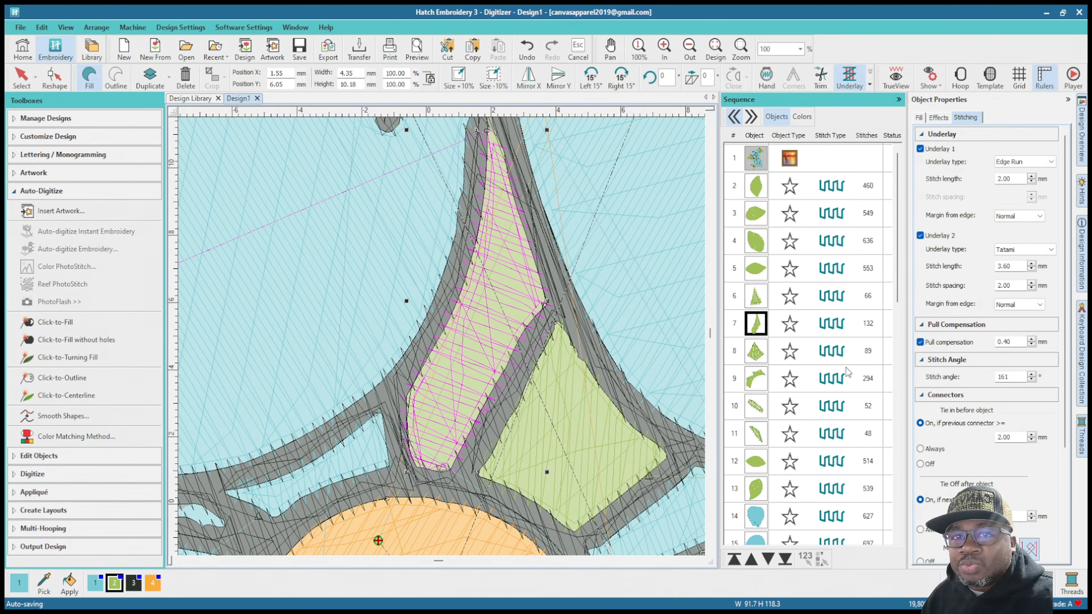
left_click_drag(1005, 343, 1022, 340)
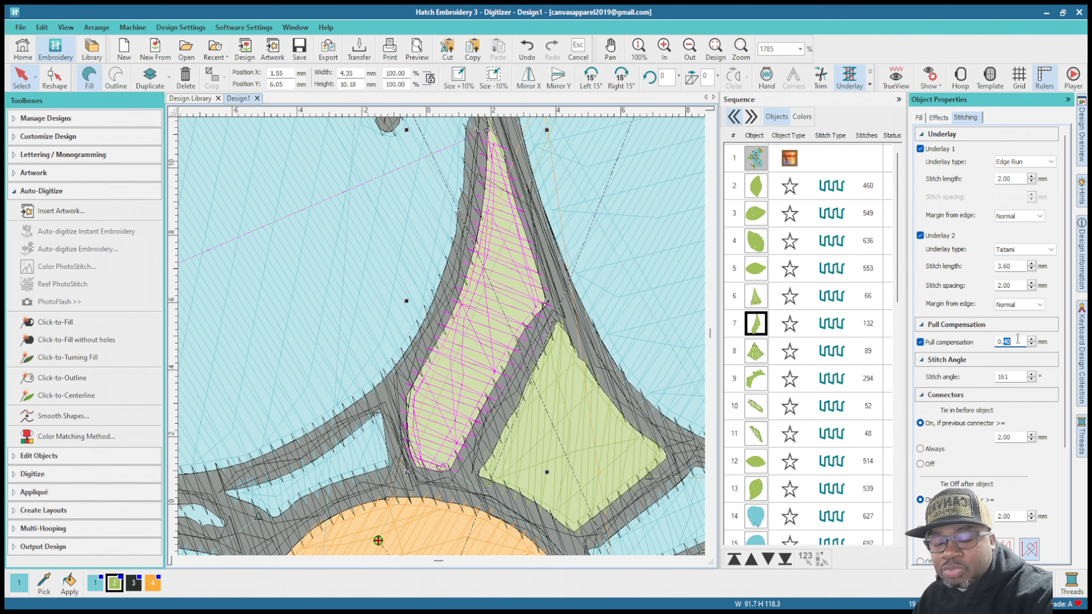
type("60")
key("Return")
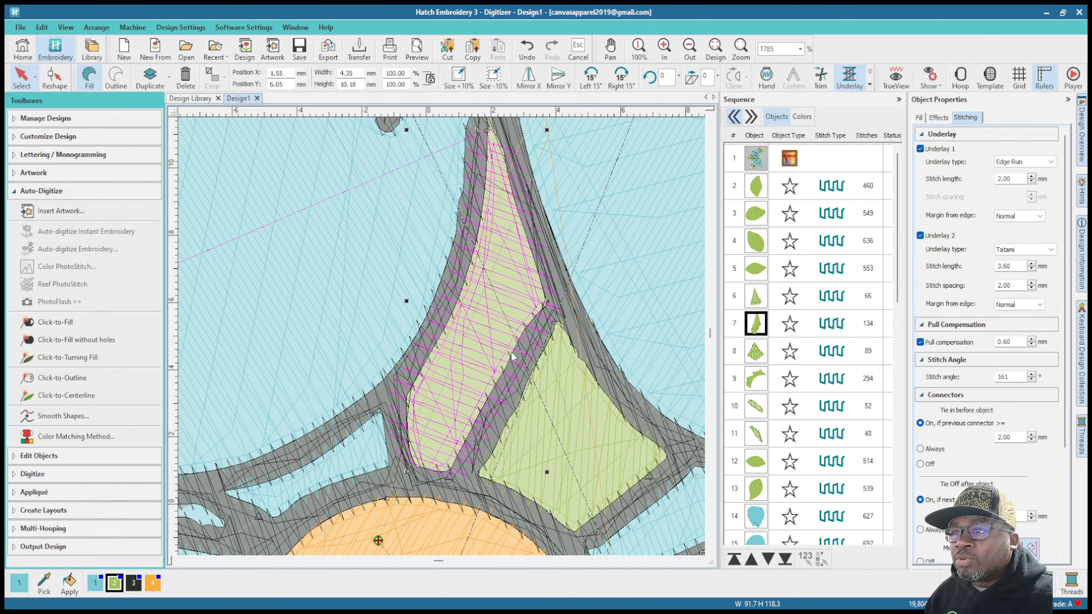
Step: Set the pull compensation of the diamond-shaped green fill beside the narrow curved one to 0.60 mm
scroll(507, 224, "down", 1)
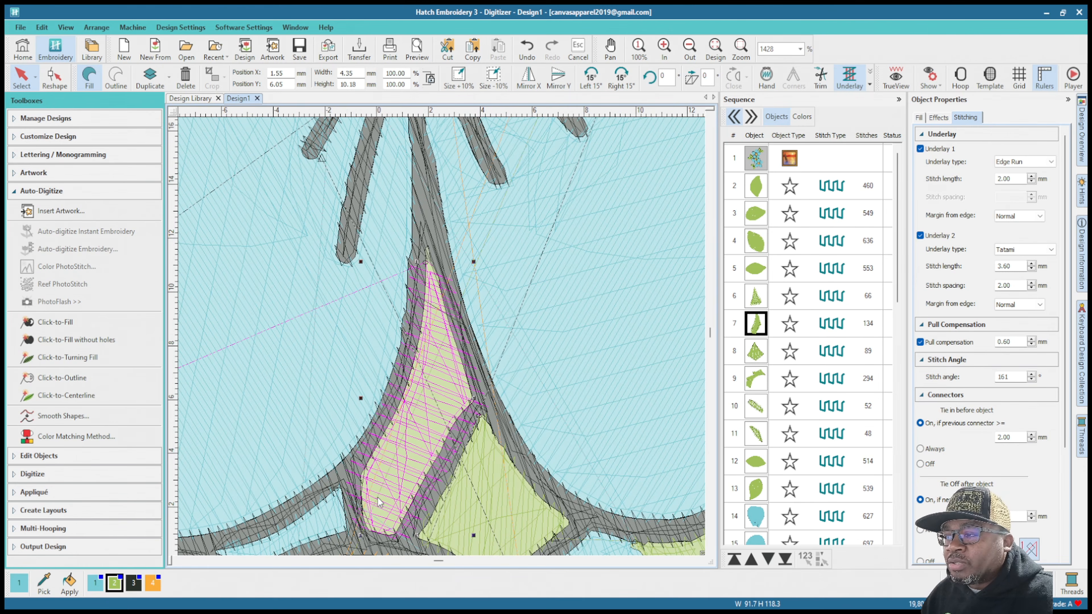
scroll(467, 339, "down", 2)
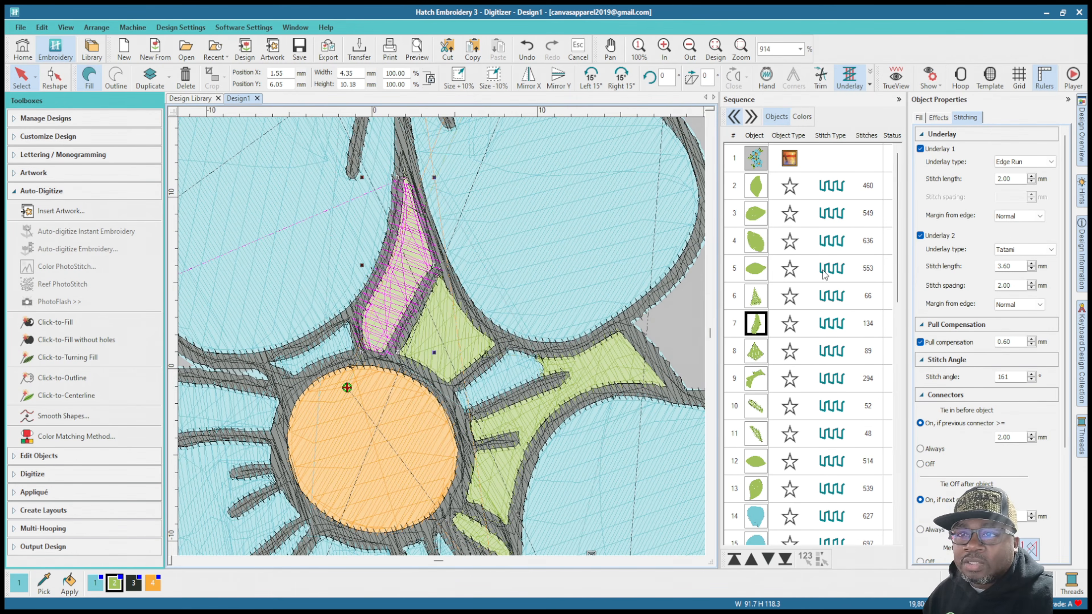
left_click(757, 357)
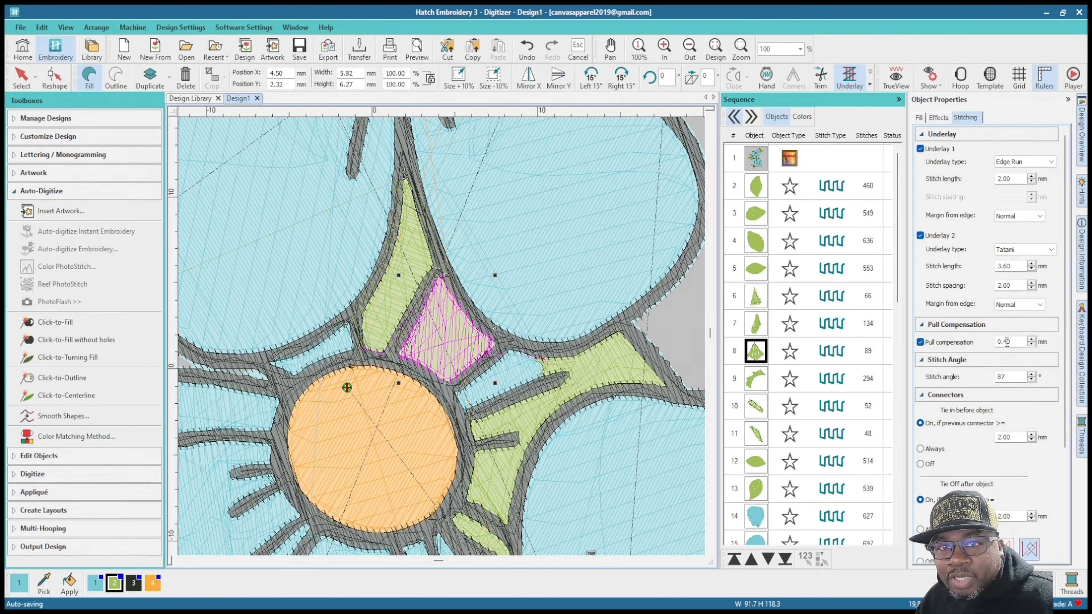
left_click_drag(1004, 342, 1027, 343)
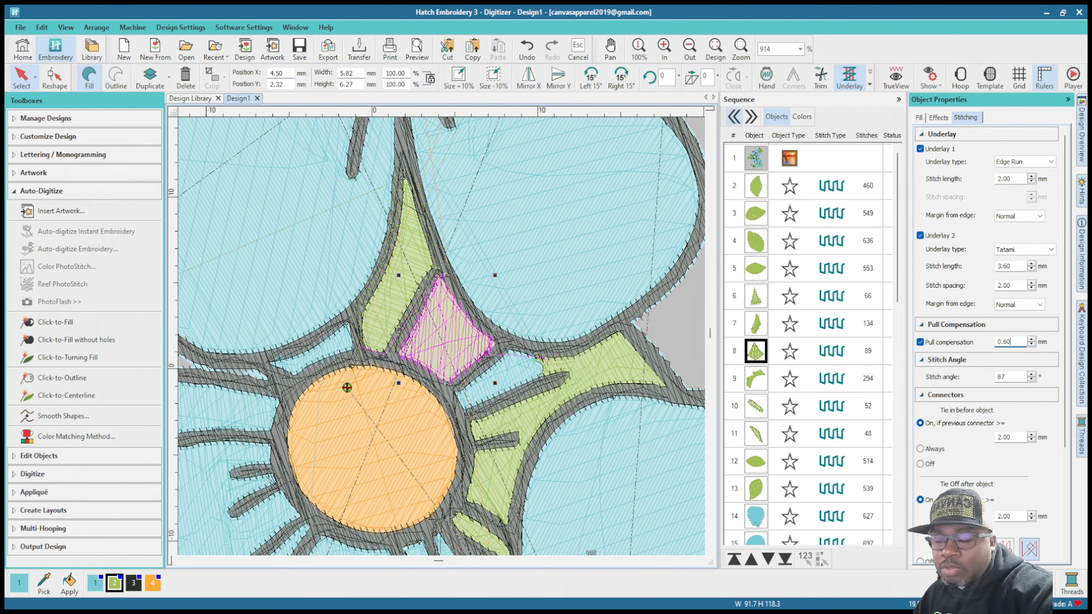
key("Return")
Step: Set the pull compensation of the large branching green fill to the right of the middle flower's orange center to 0.60 mm
left_click(751, 381)
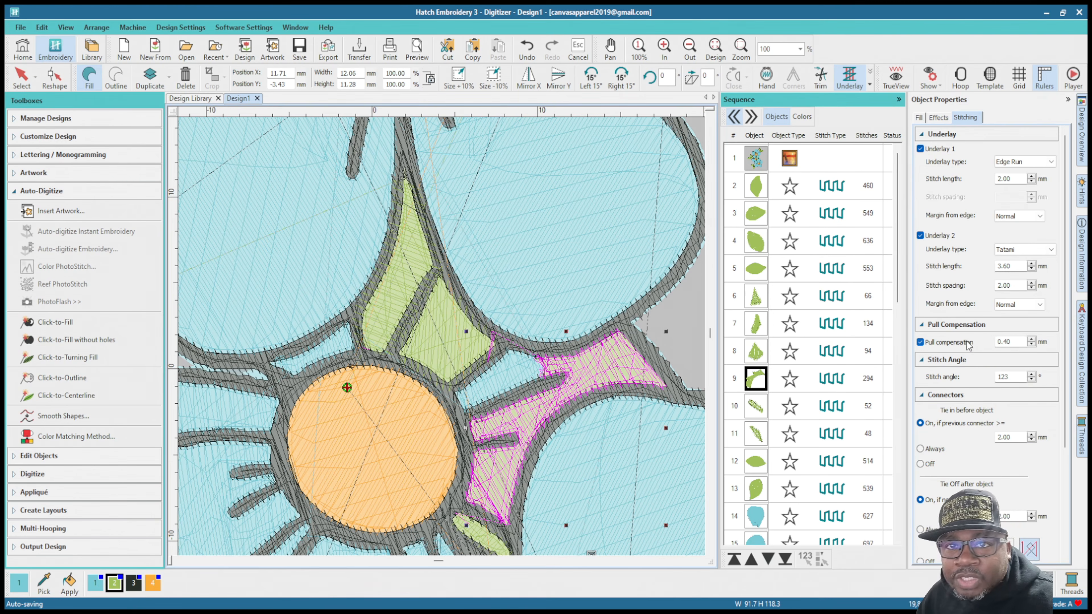
left_click_drag(1022, 343, 985, 338)
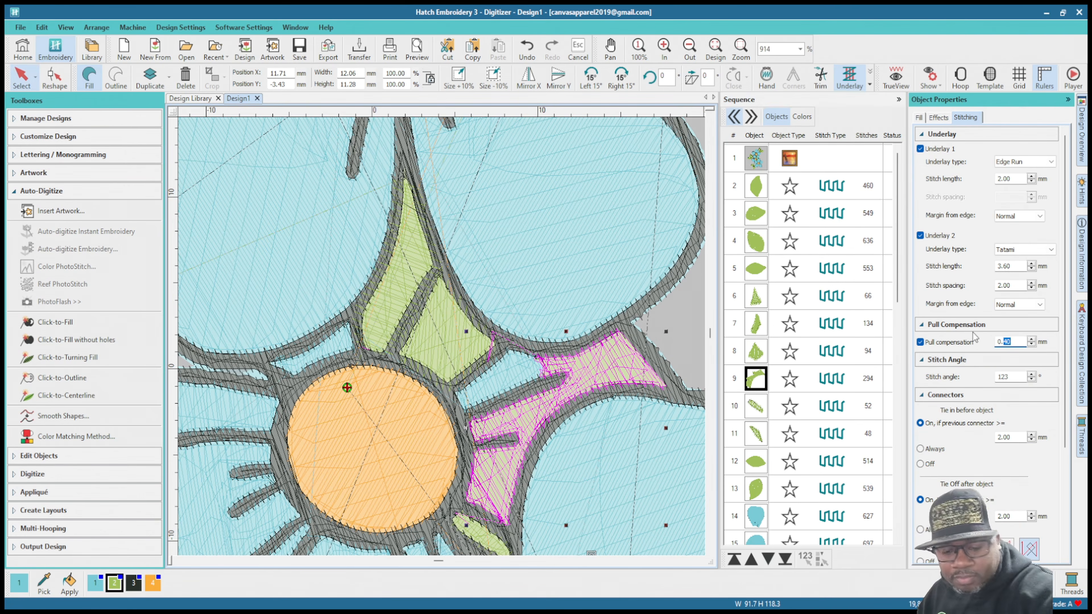
type(".6")
key("Return")
Step: Set the pull compensation of the small oval green fill below the large branching green fill to 0.55 mm
scroll(436, 499, "down", 1)
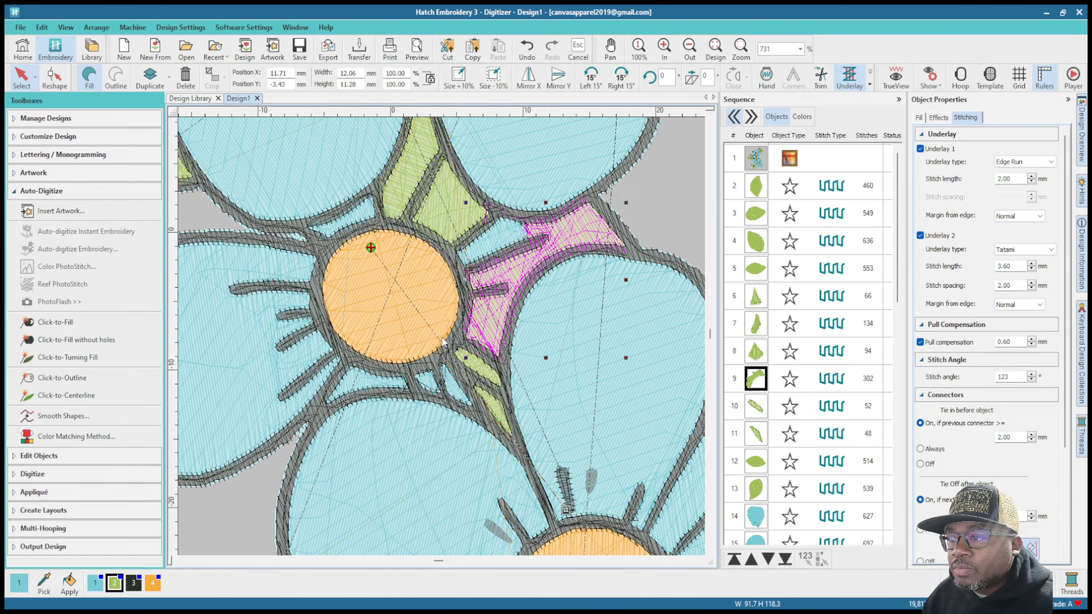
scroll(457, 341, "up", 2)
left_click(480, 388)
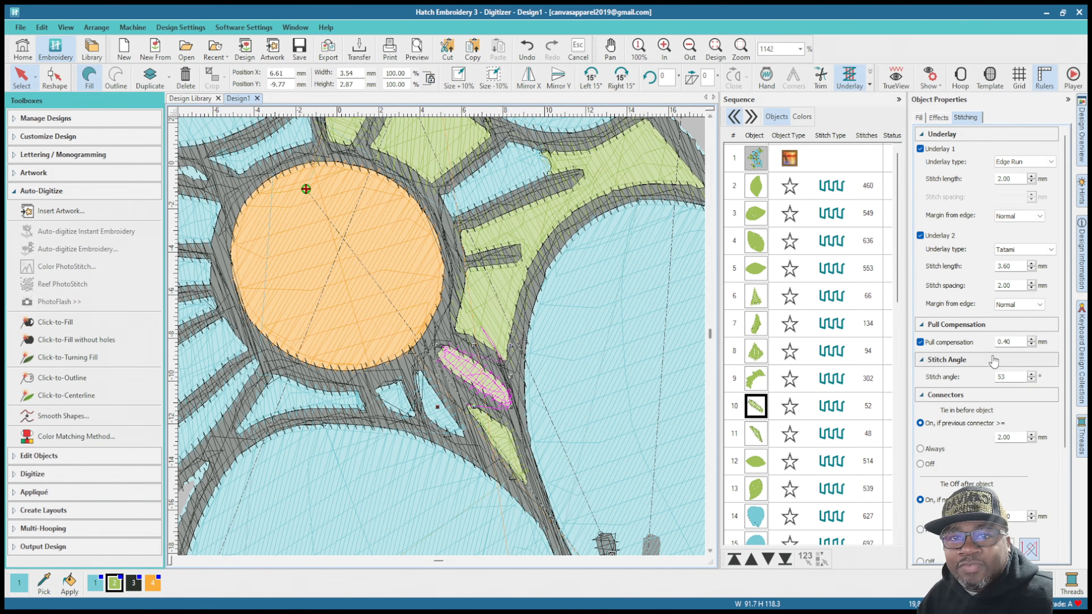
double_click(1006, 342)
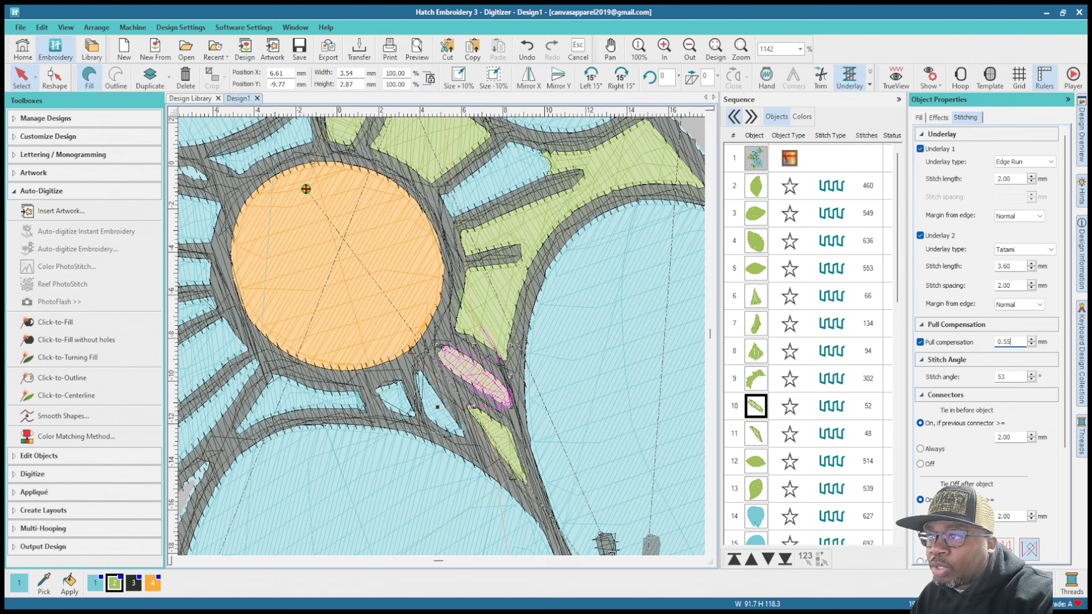
type("55")
key("Return")
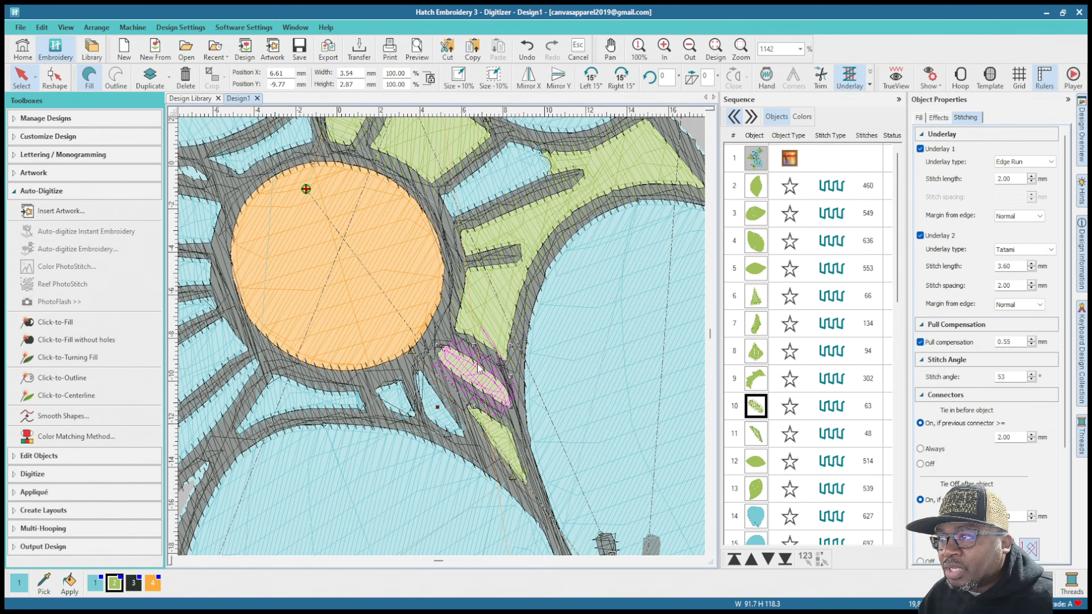
Step: Select the narrow pointed green fill just below the small oval one and set its pull compensation to 0.55 mm
left_click(495, 449)
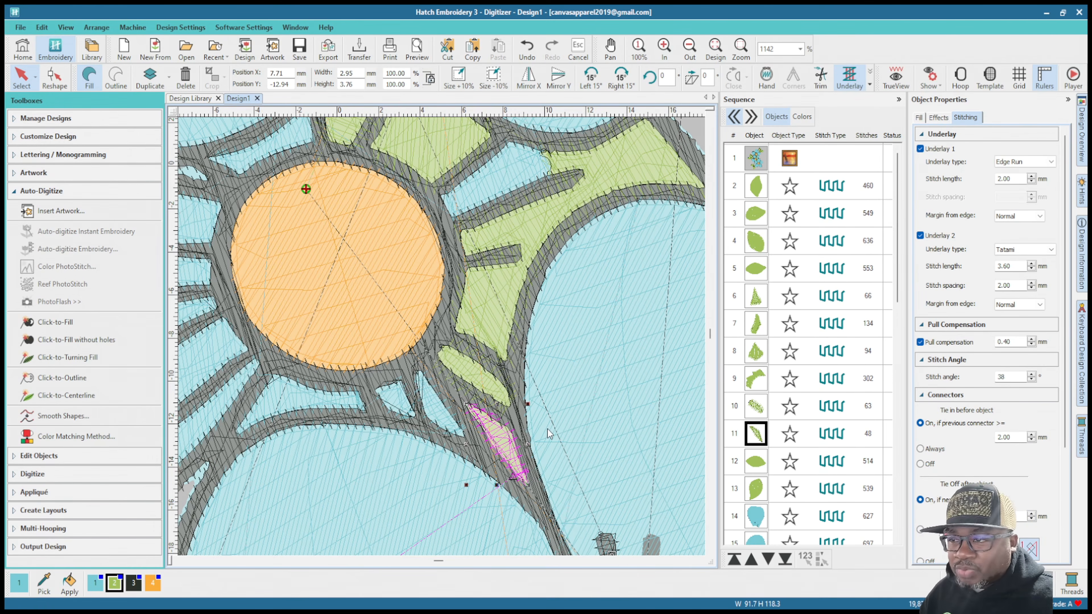
double_click(1006, 341)
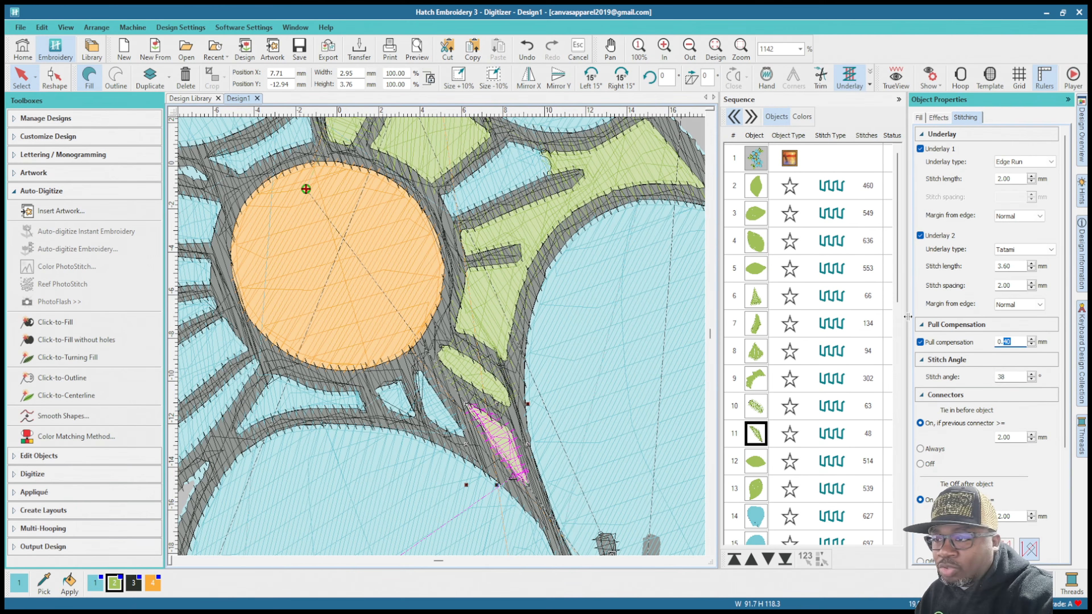
type("55")
key("Return")
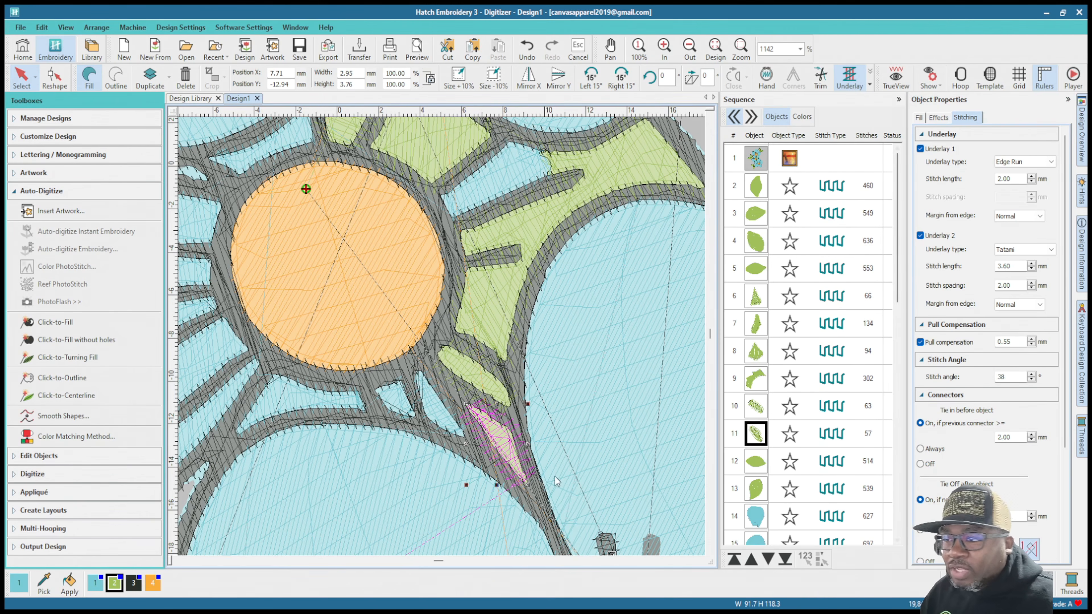
scroll(441, 336, "up", 2)
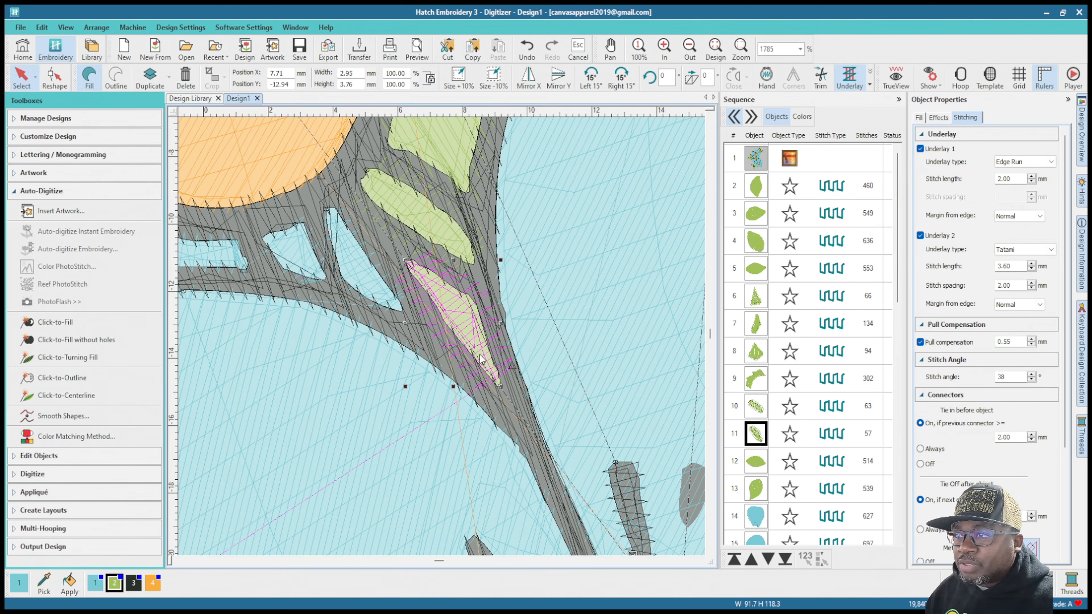
scroll(472, 312, "down", 2)
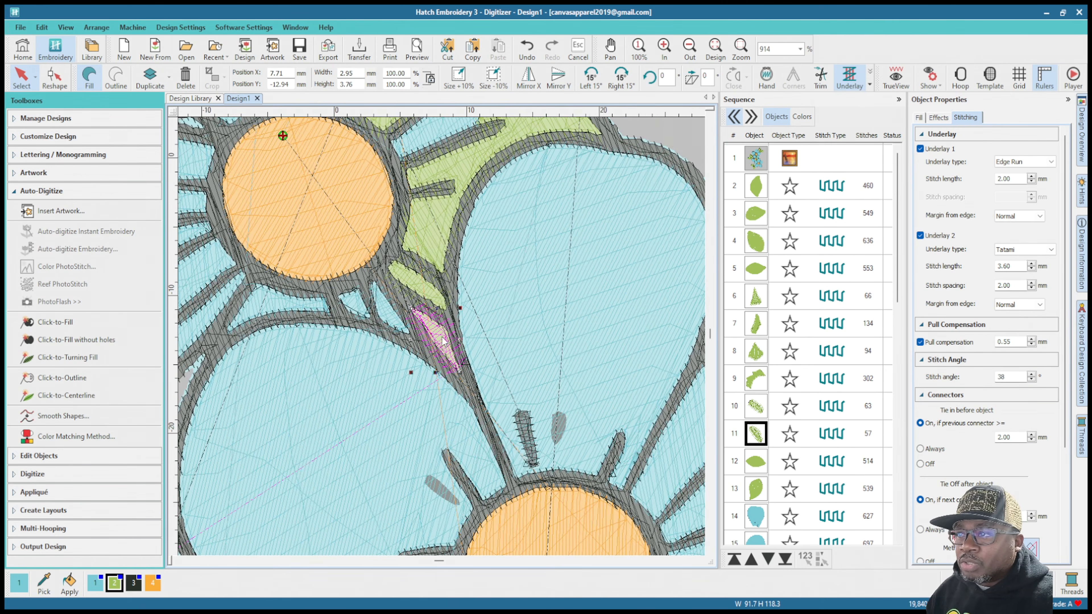
scroll(442, 346, "down", 1)
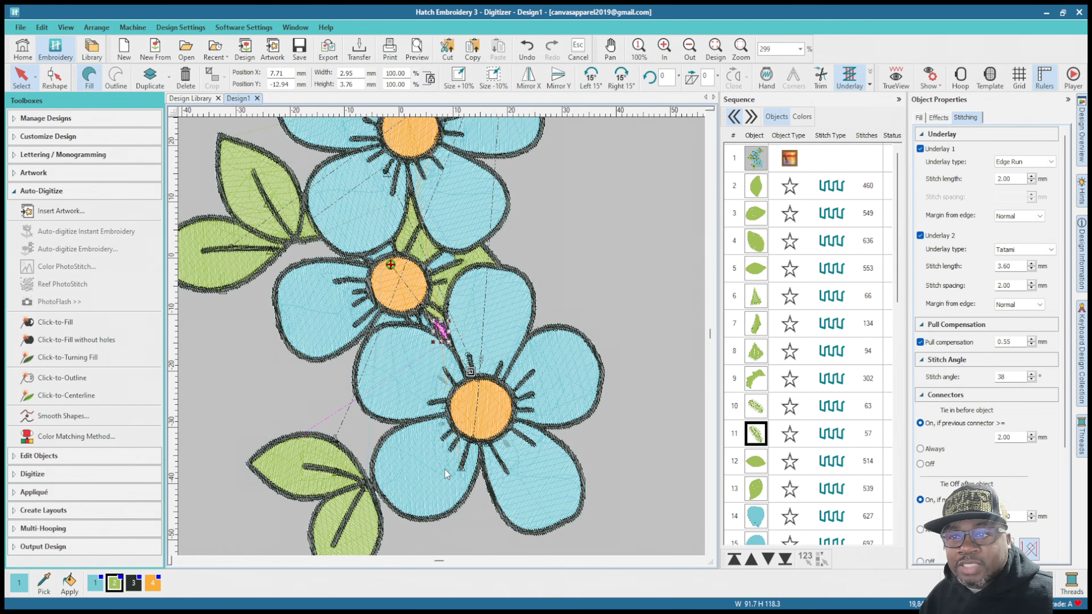
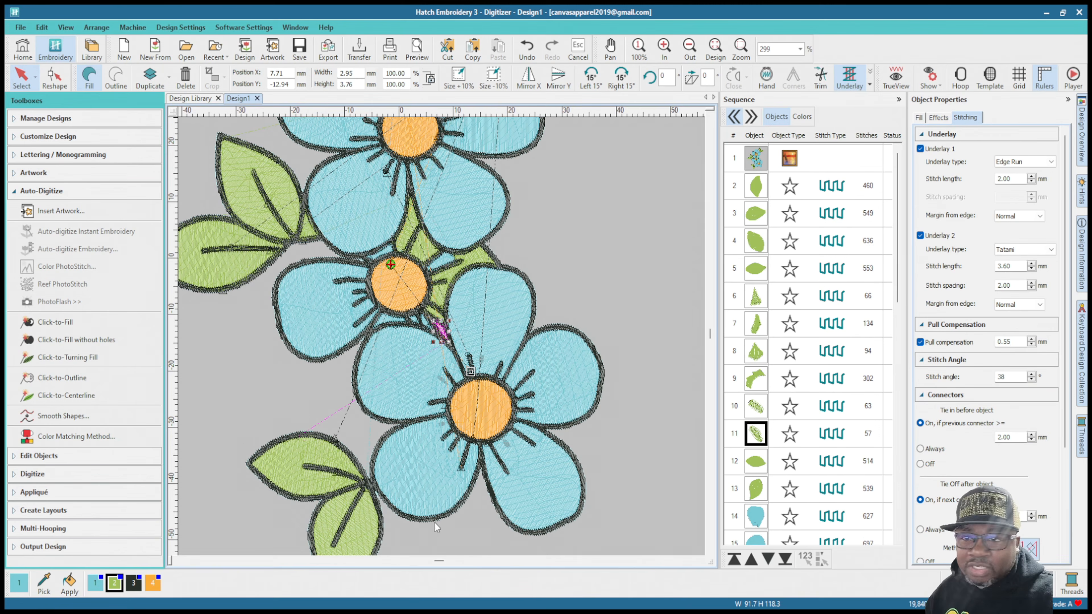
Step: Set the pull compensation of the sideways-pointing leaf fill beside the lowest flower to 0.75 mm
scroll(292, 459, "down", 1)
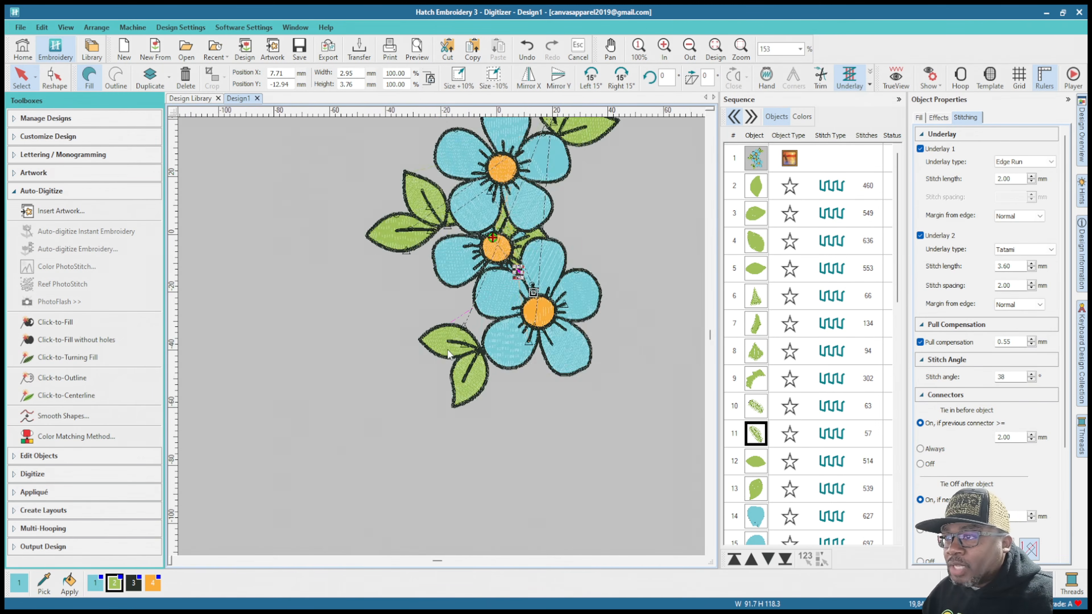
scroll(441, 337, "up", 6)
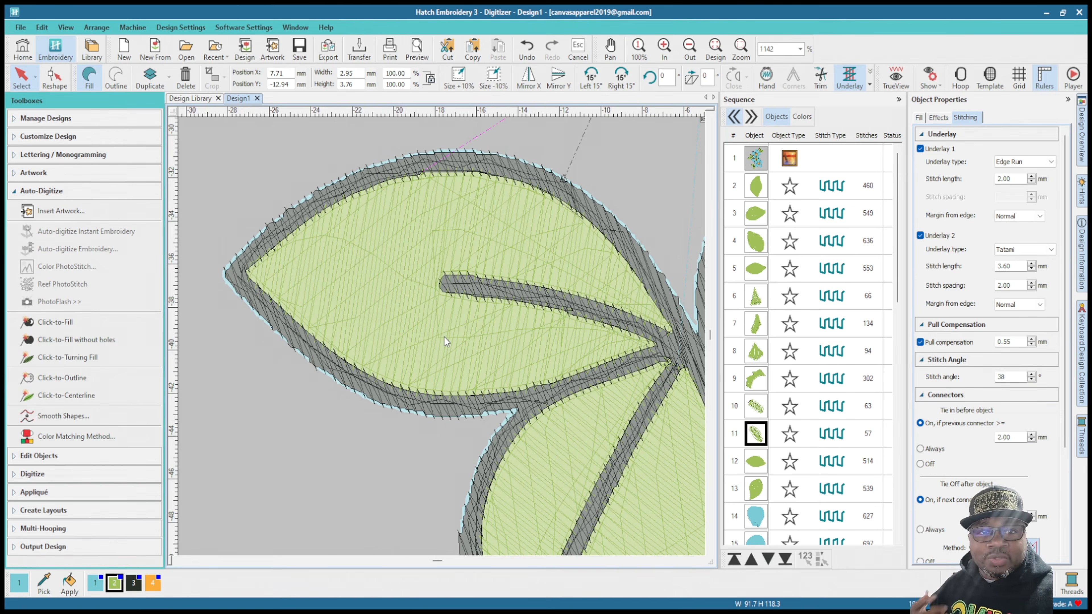
scroll(445, 337, "down", 1)
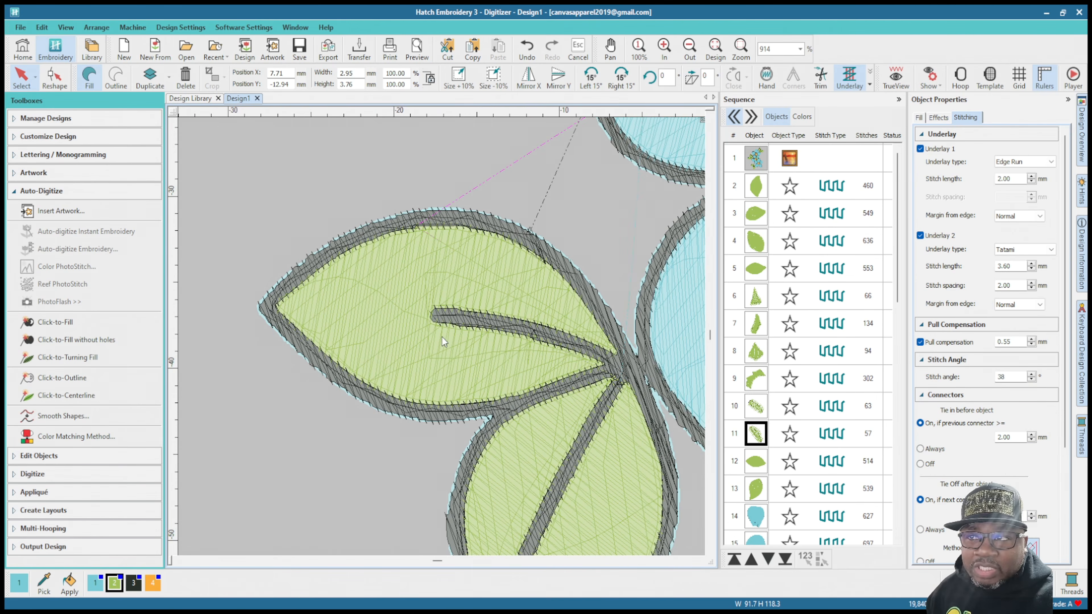
left_click(753, 464)
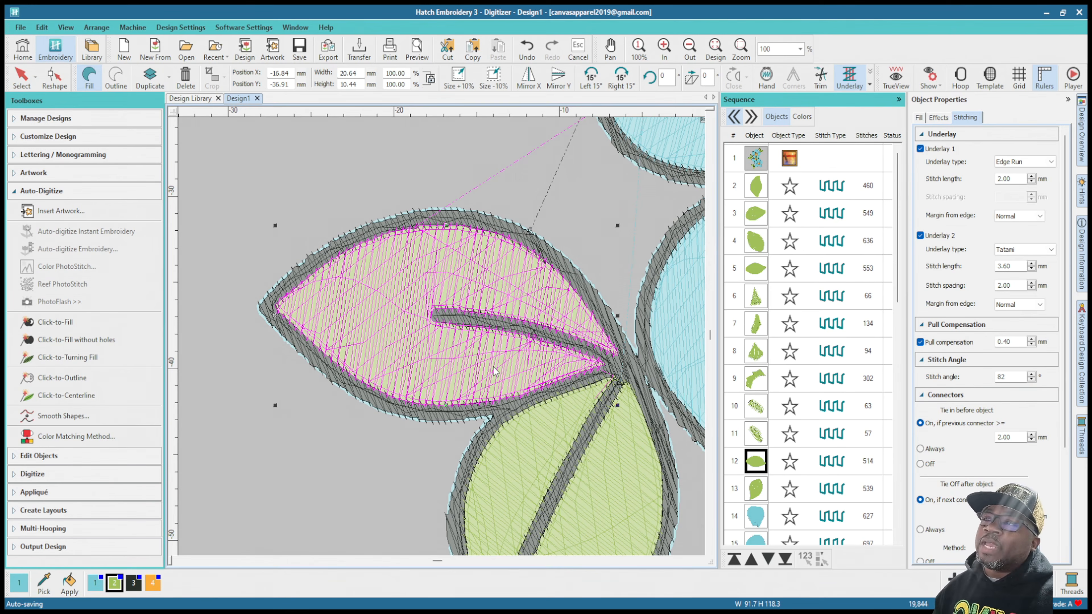
double_click(1005, 341)
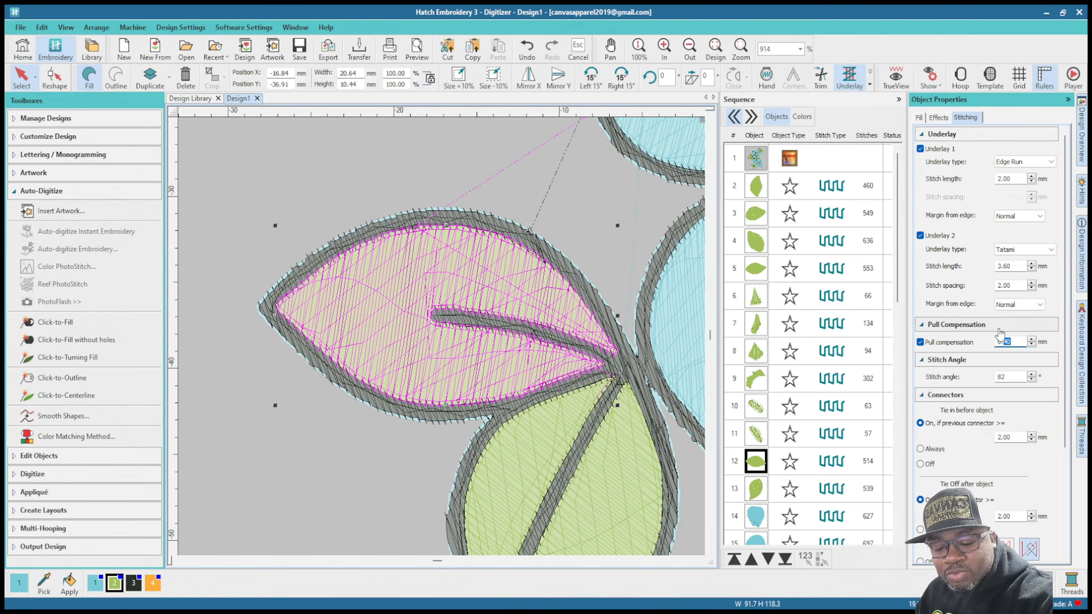
type("0.75")
key("Return")
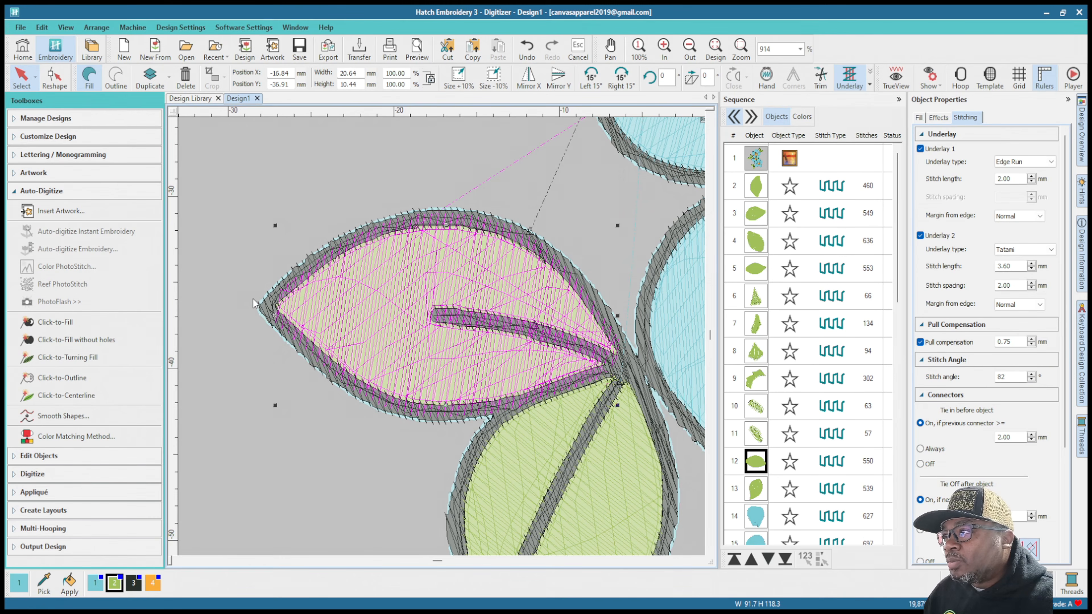
Step: Set the pull compensation of the downward-pointing leaf fill in the lowest leaf pair to 0.75 mm and inspect its edges
scroll(426, 327, "down", 2)
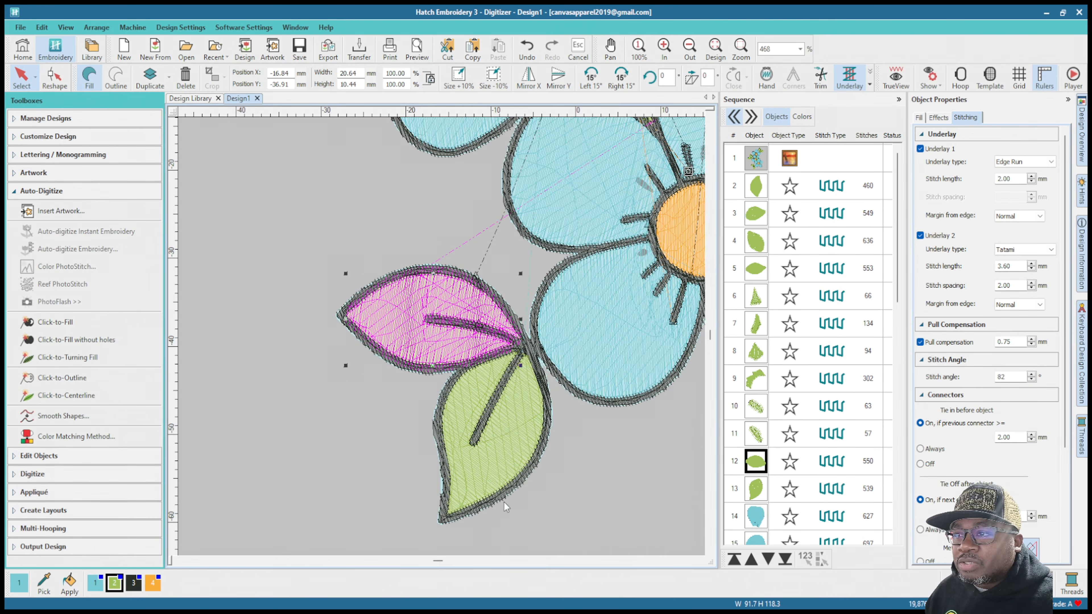
left_click(763, 484)
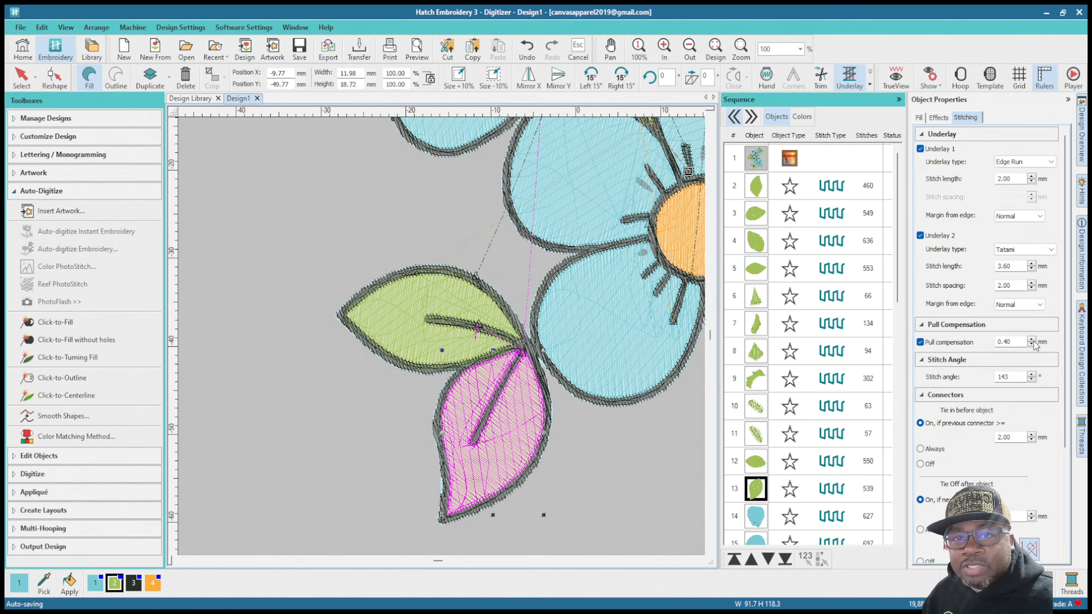
double_click(1007, 341)
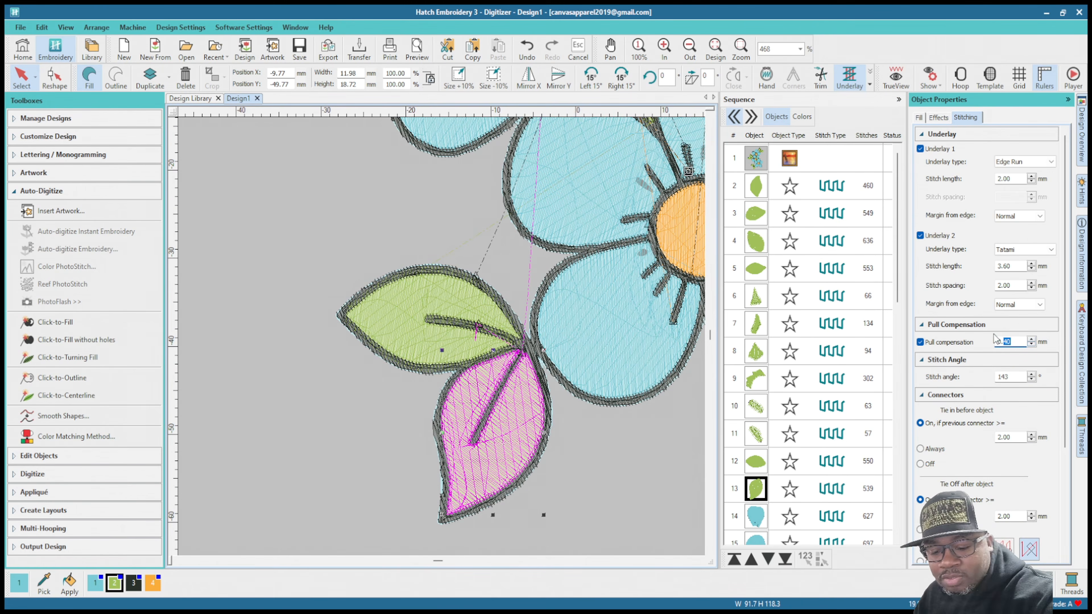
type("75")
key("Return")
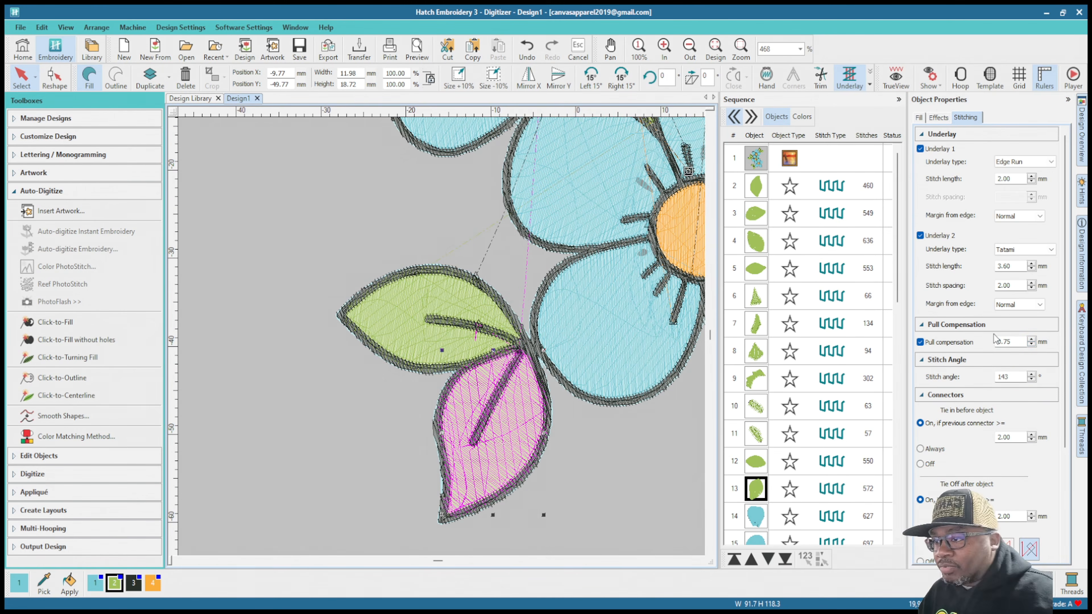
scroll(459, 444, "up", 5)
scroll(440, 334, "down", 2)
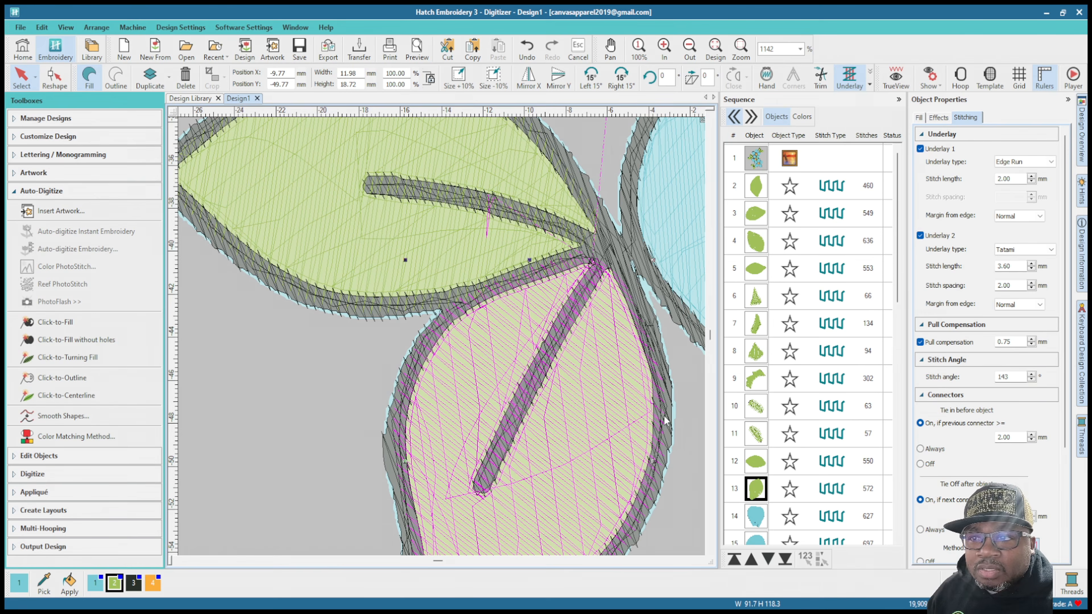
scroll(648, 498, "down", 2)
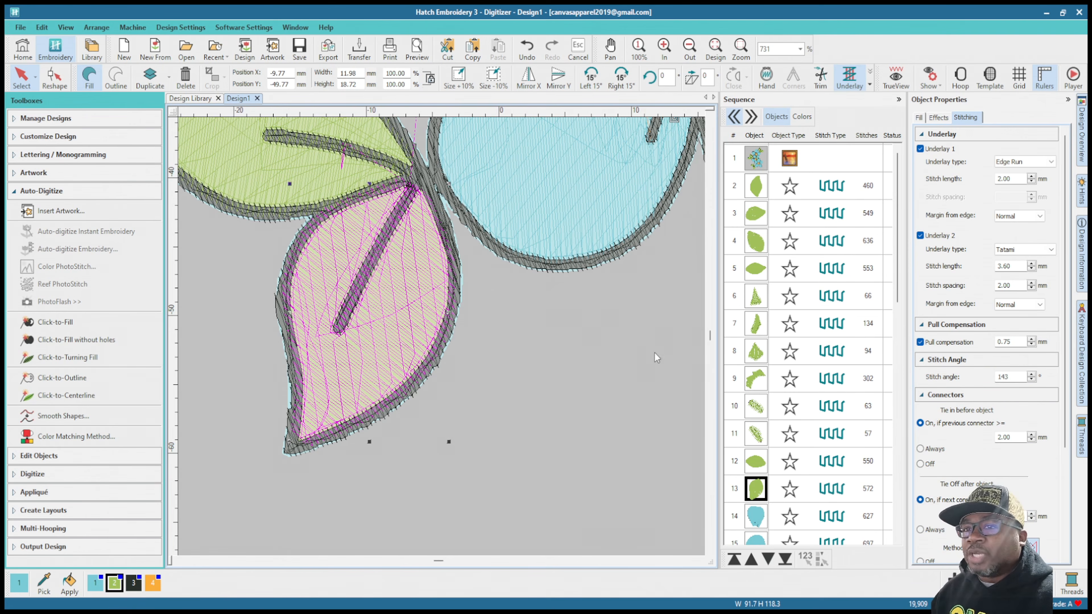
Step: Examine how the blue petal fills of all three flowers meet their black outlines and center lines
left_click(593, 355)
scroll(590, 404, "down", 3)
scroll(441, 190, "up", 6)
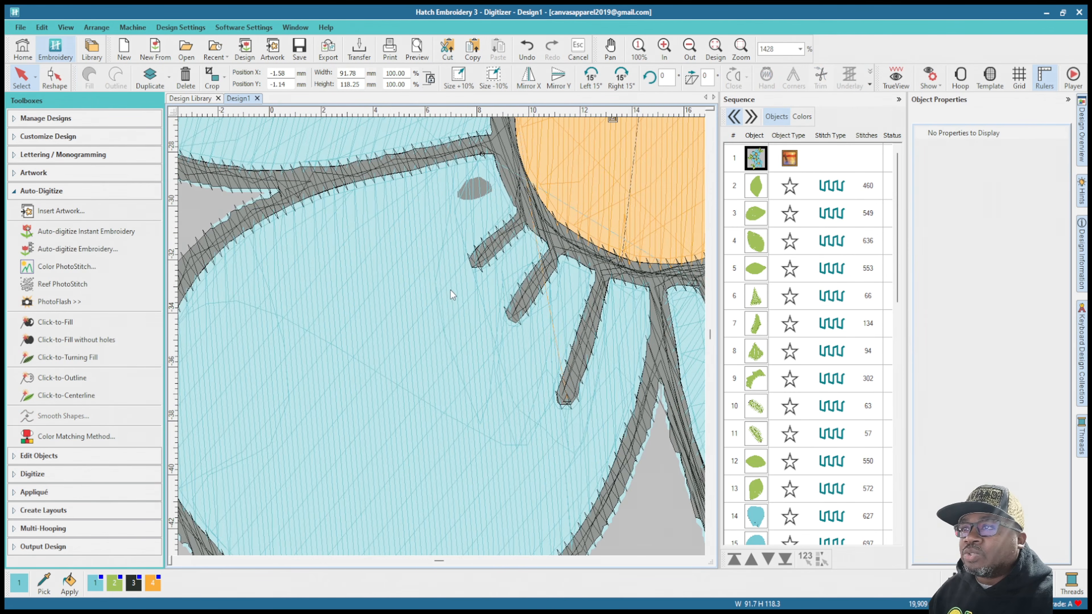
scroll(442, 337, "down", 5)
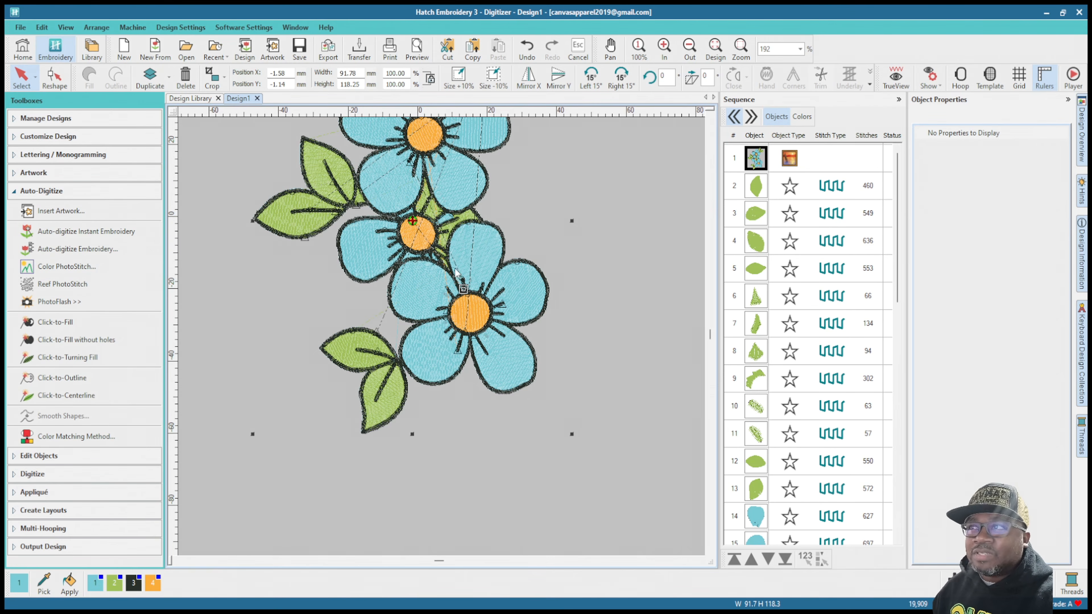
scroll(445, 343, "down", 1)
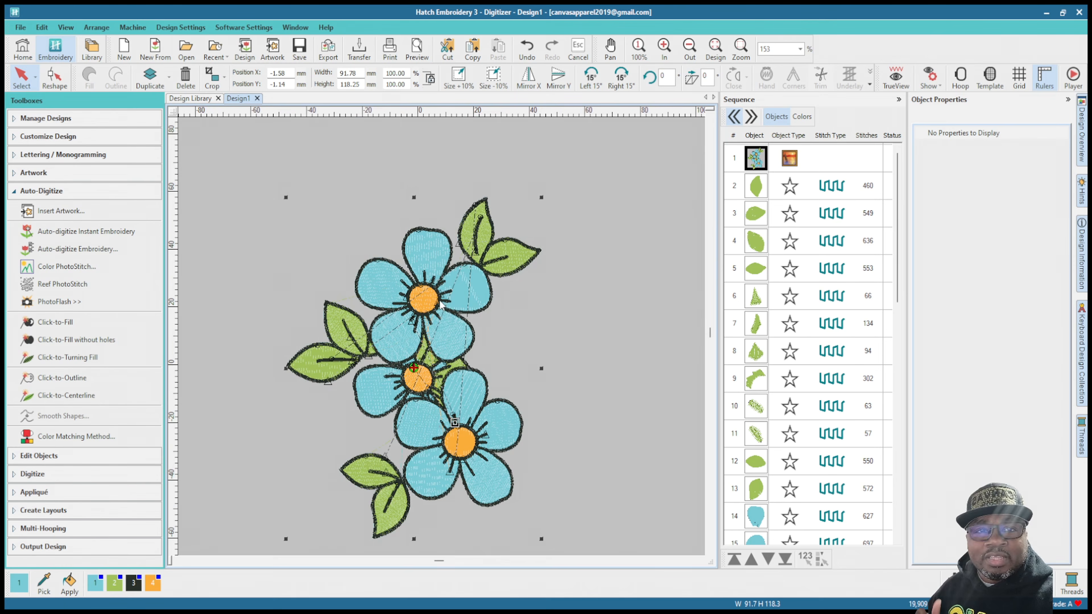
scroll(774, 492, "down", 2)
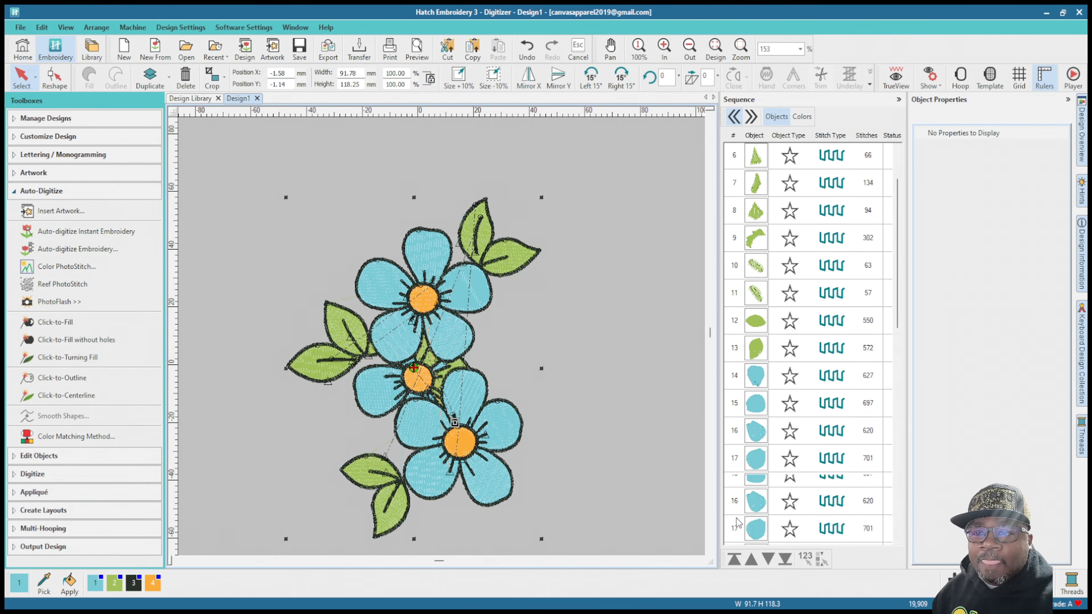
scroll(442, 340, "up", 3)
scroll(443, 340, "up", 4)
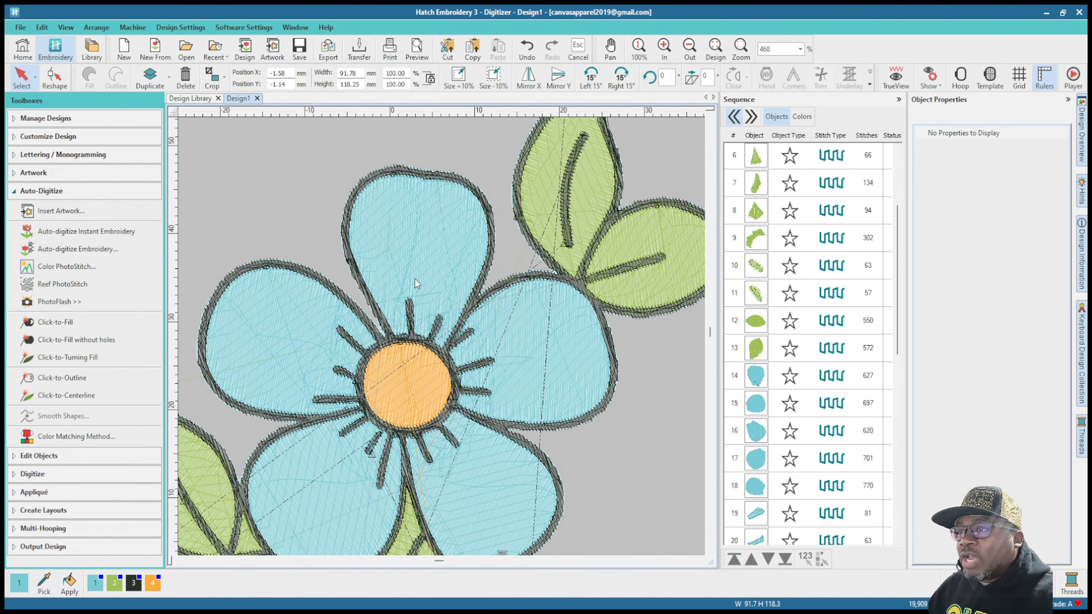
scroll(540, 318, "up", 2)
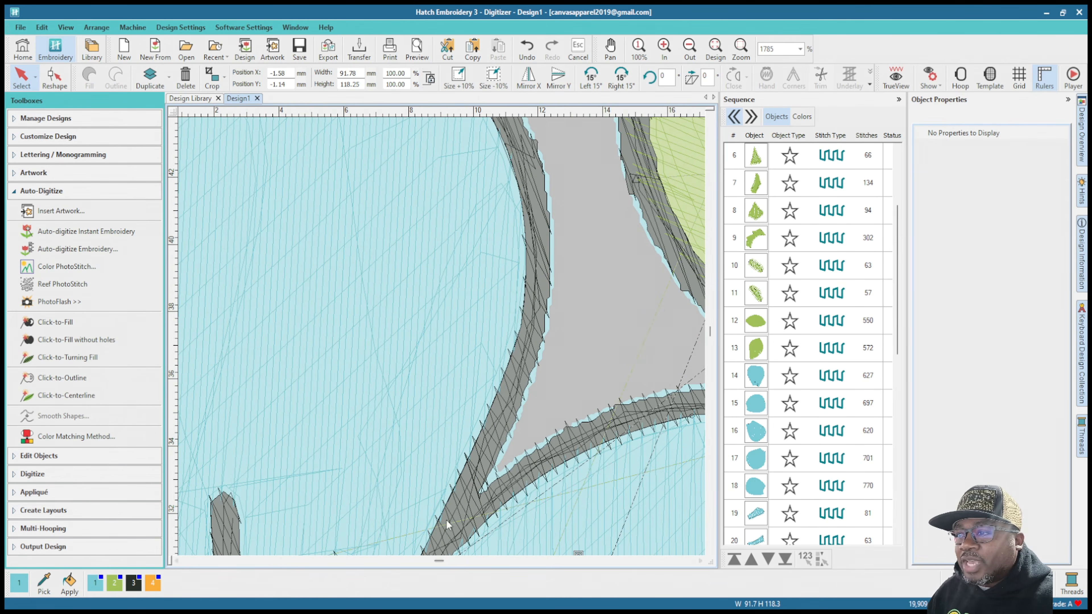
scroll(434, 237, "down", 2)
scroll(430, 339, "down", 4)
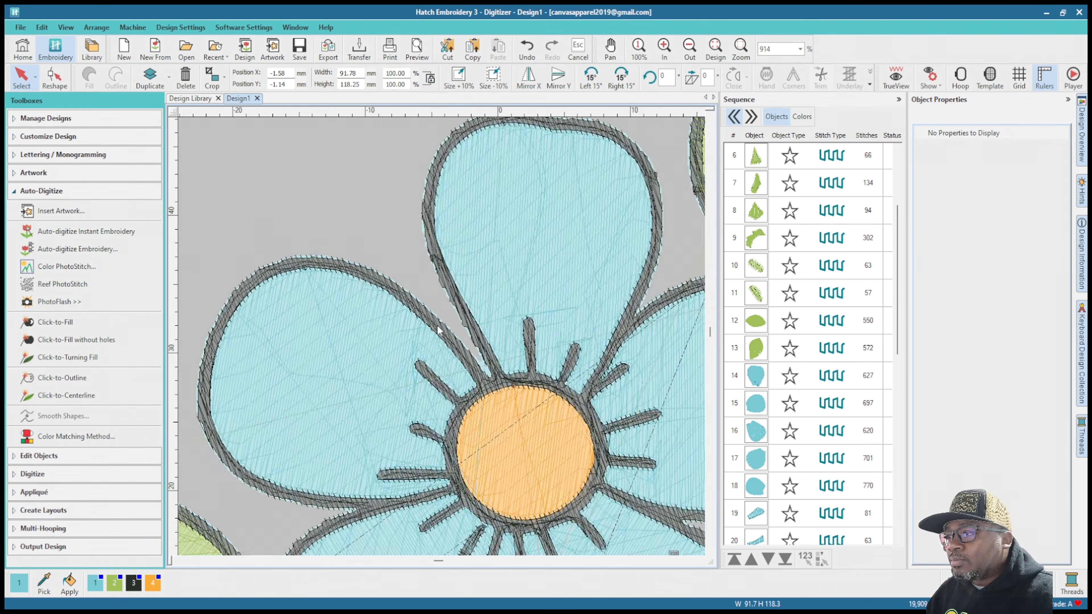
scroll(430, 339, "up", 5)
scroll(395, 323, "down", 3)
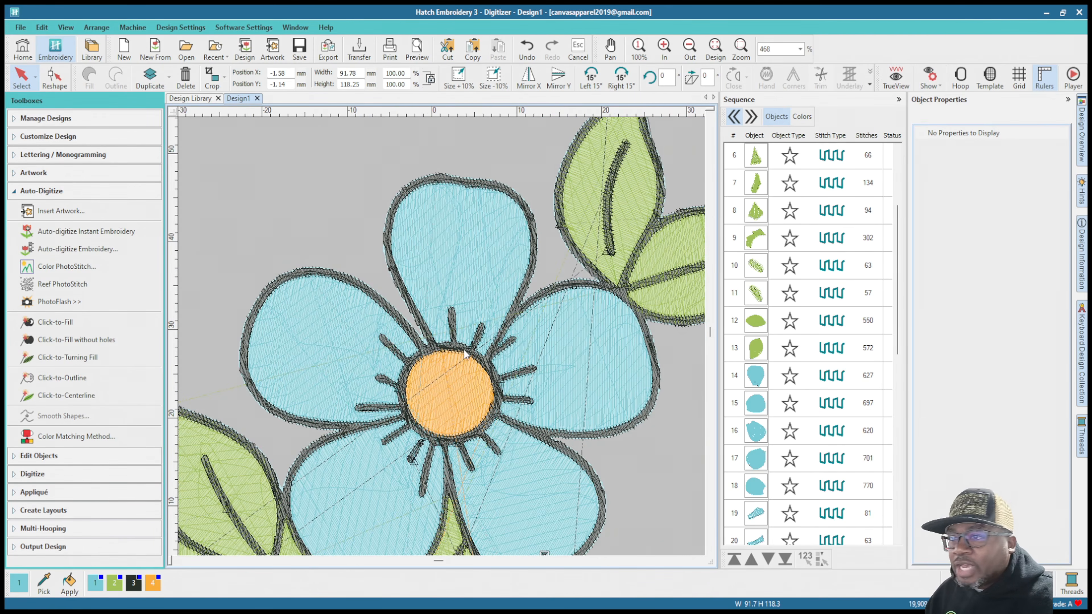
scroll(433, 344, "down", 3)
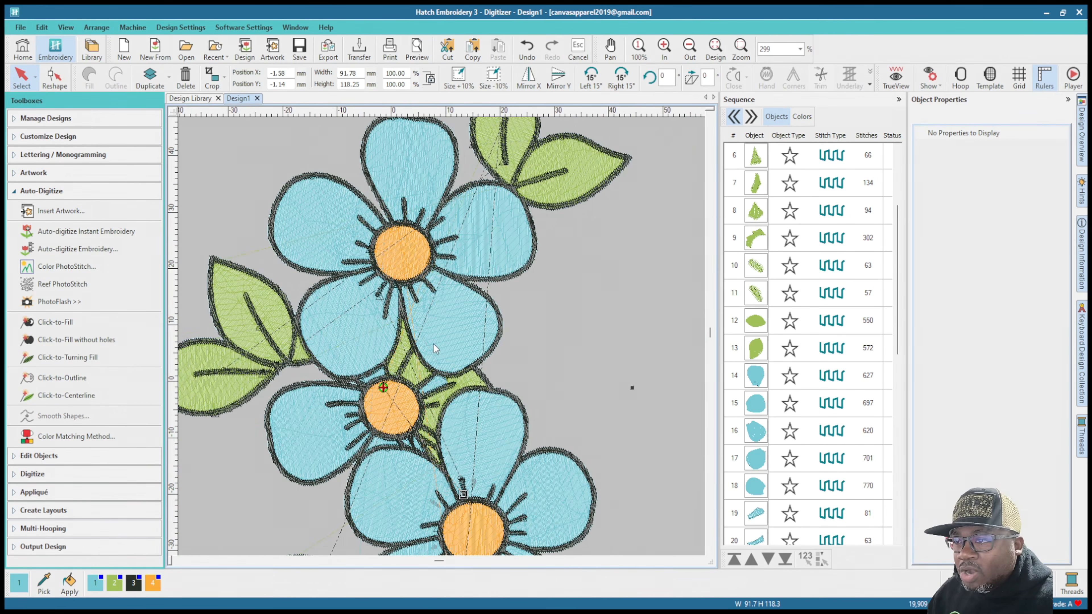
scroll(434, 340, "up", 3)
scroll(442, 338, "down", 2)
scroll(442, 337, "up", 2)
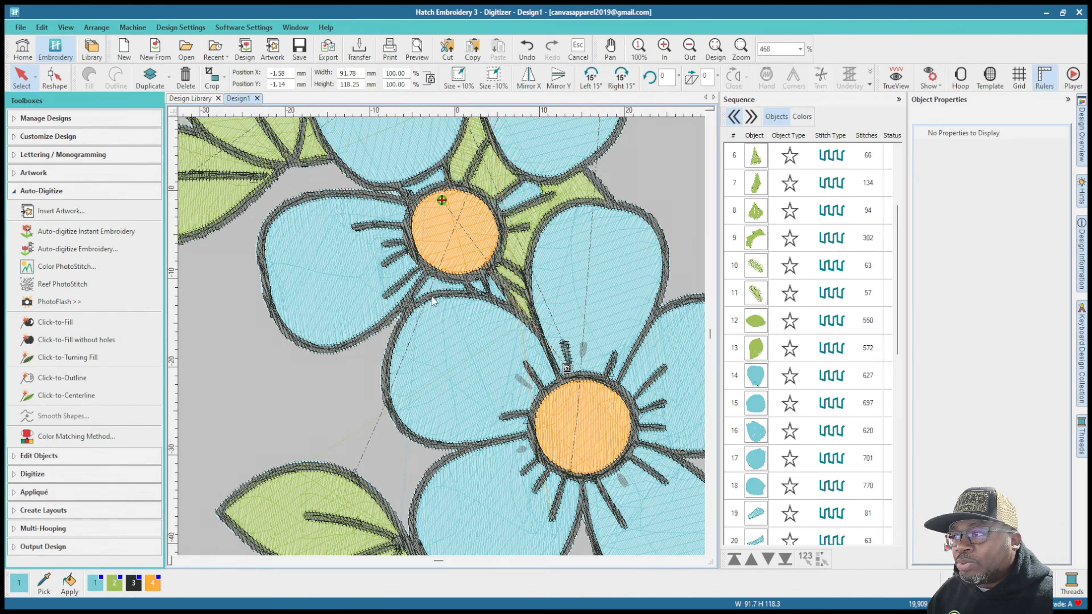
scroll(442, 338, "up", 2)
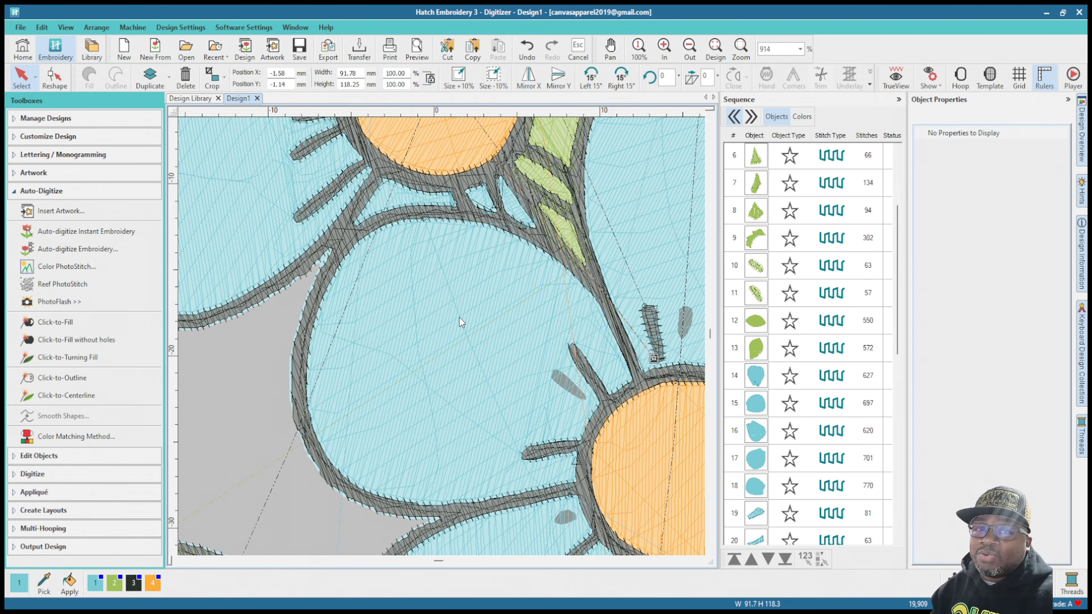
Step: Select the five blue petal fills of the top flower and set their pull compensation to 0.75 mm
scroll(525, 264, "down", 5)
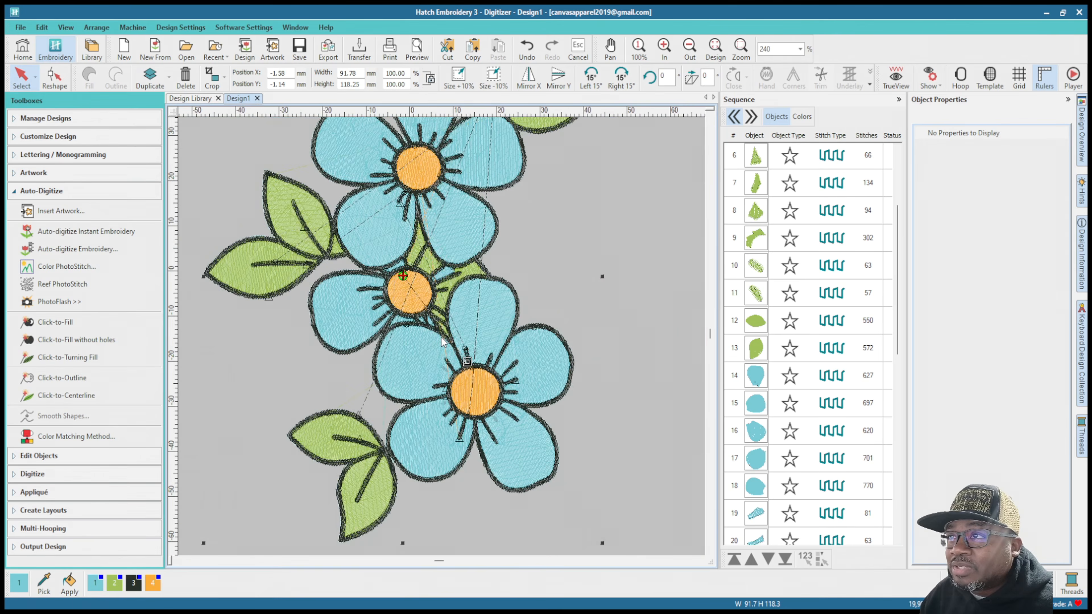
left_click(753, 377)
scroll(758, 433, "down", 5)
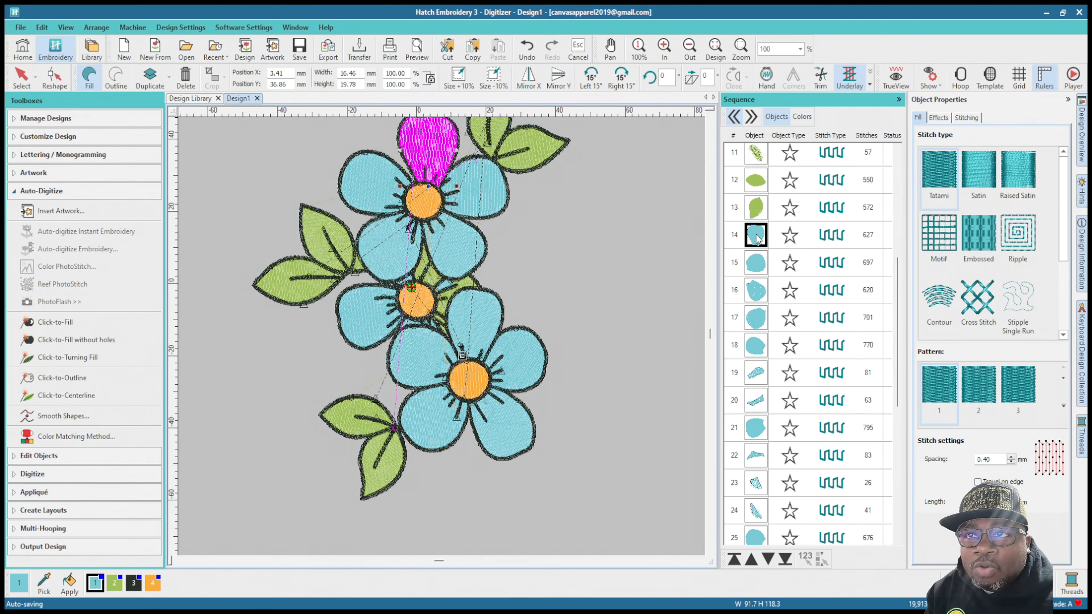
left_click(757, 348, "shift")
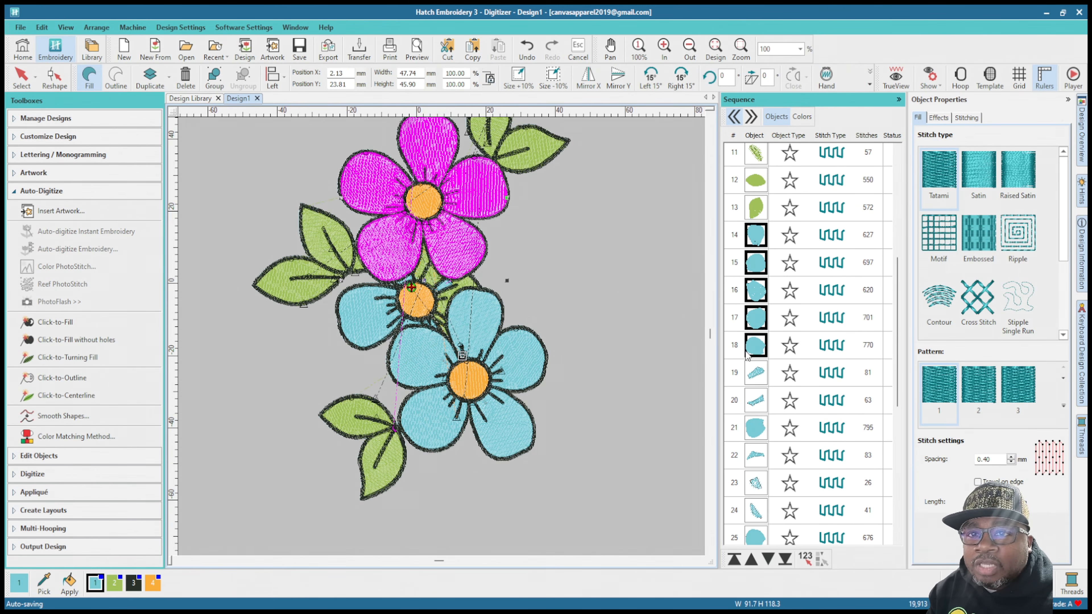
scroll(423, 193, "up", 5)
scroll(444, 341, "up", 1)
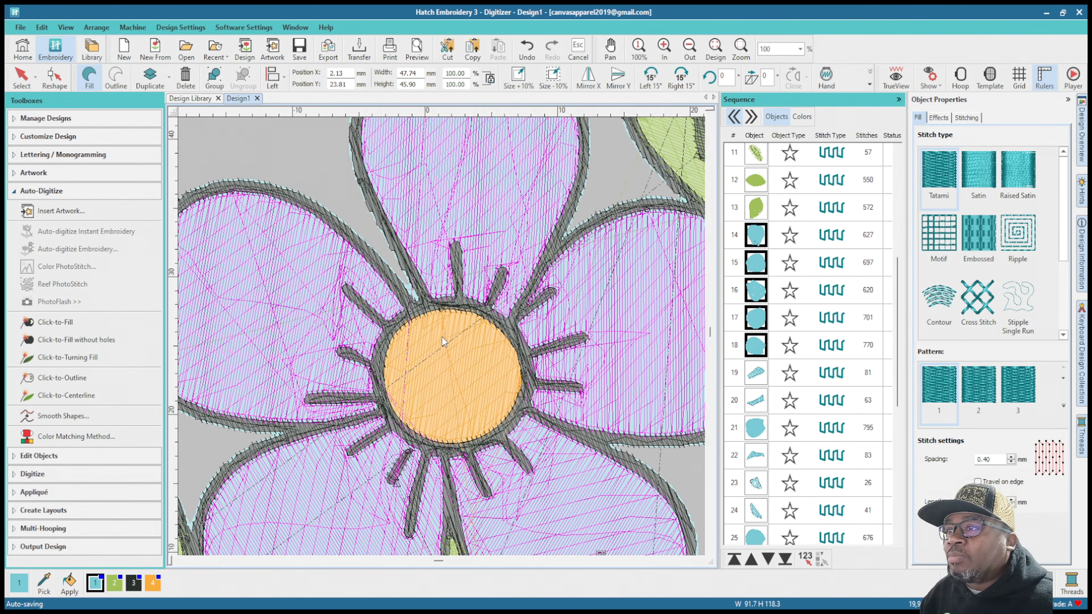
left_click(967, 117)
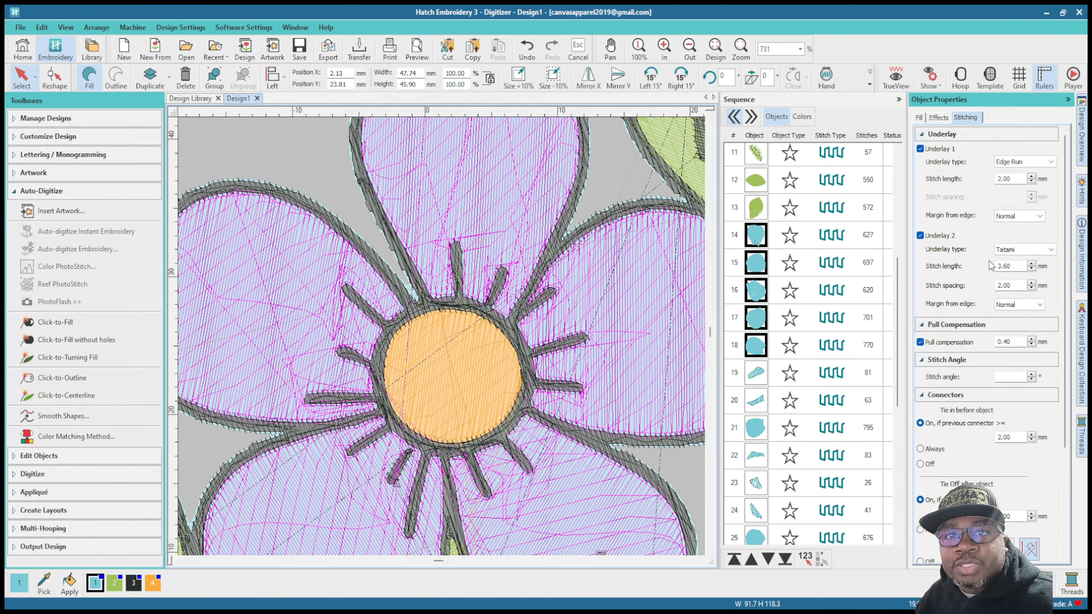
left_click_drag(1004, 343, 1043, 340)
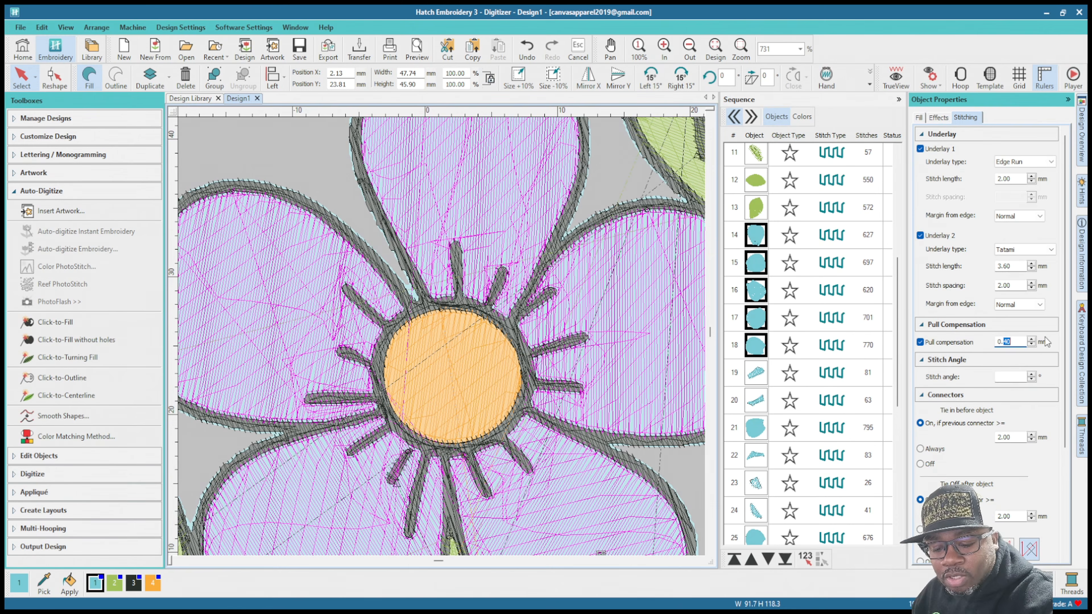
type("75")
key("Return")
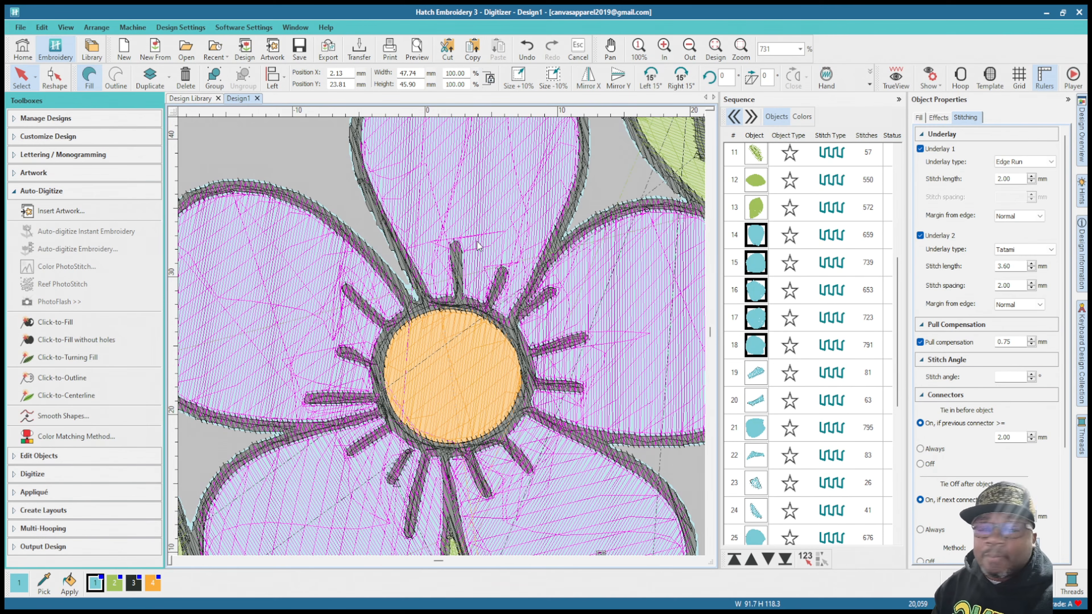
Step: Try to move the outer-edge reshape nodes of the top flower's uppermost petal fill inward, and undo the move
scroll(478, 246, "down", 4)
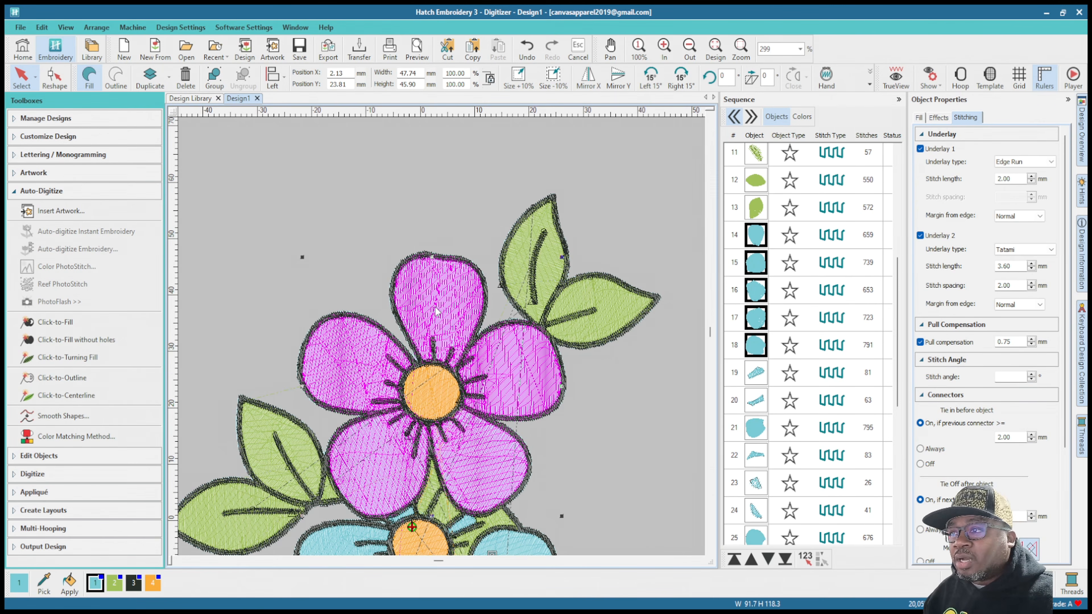
scroll(442, 325, "up", 3)
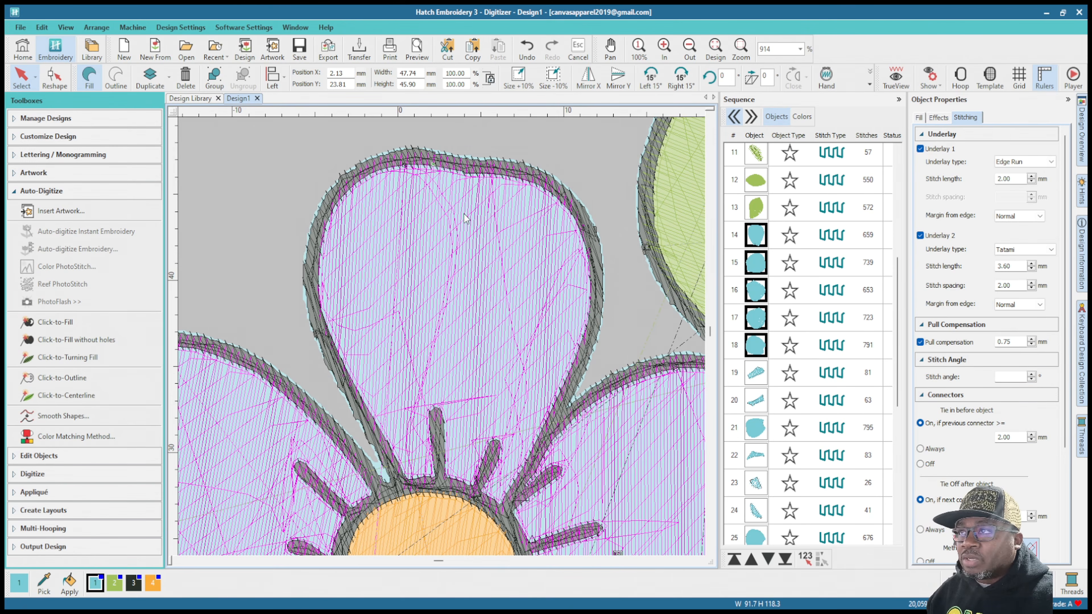
left_click(748, 235)
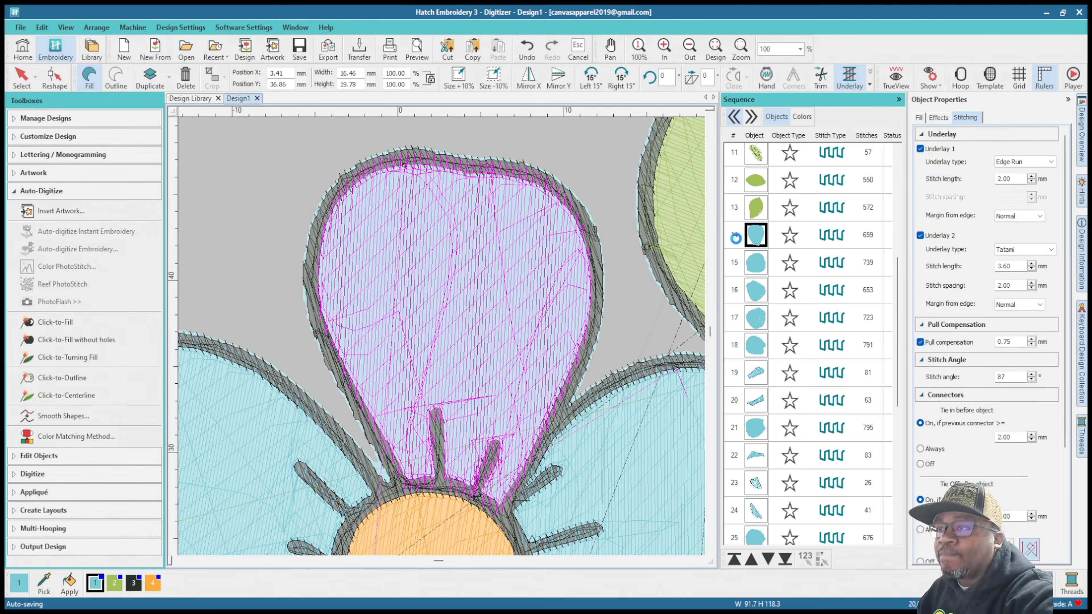
key("h")
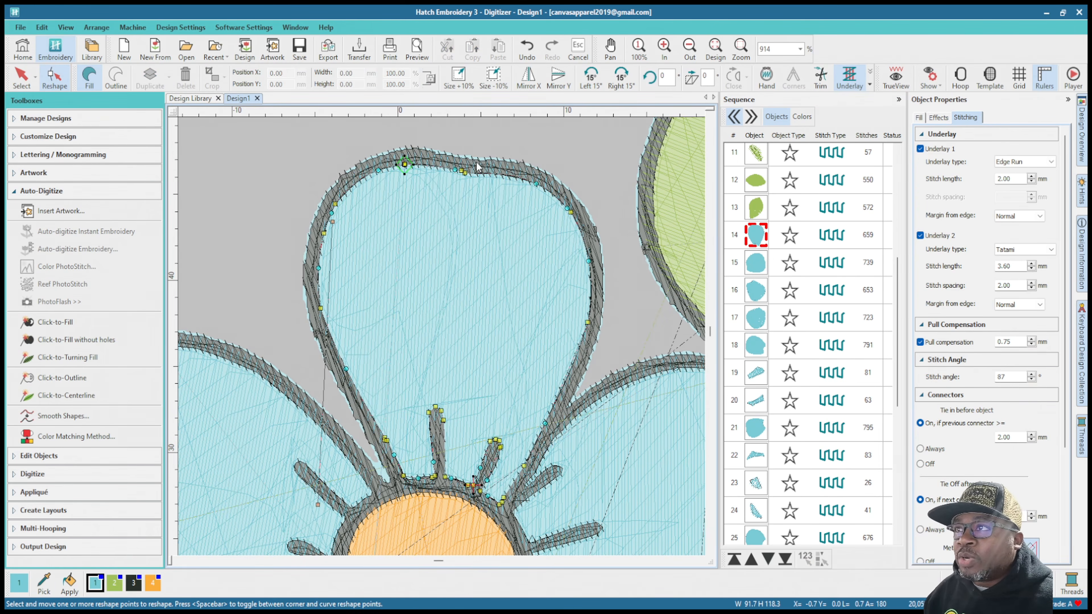
left_click(465, 174)
left_click(463, 171)
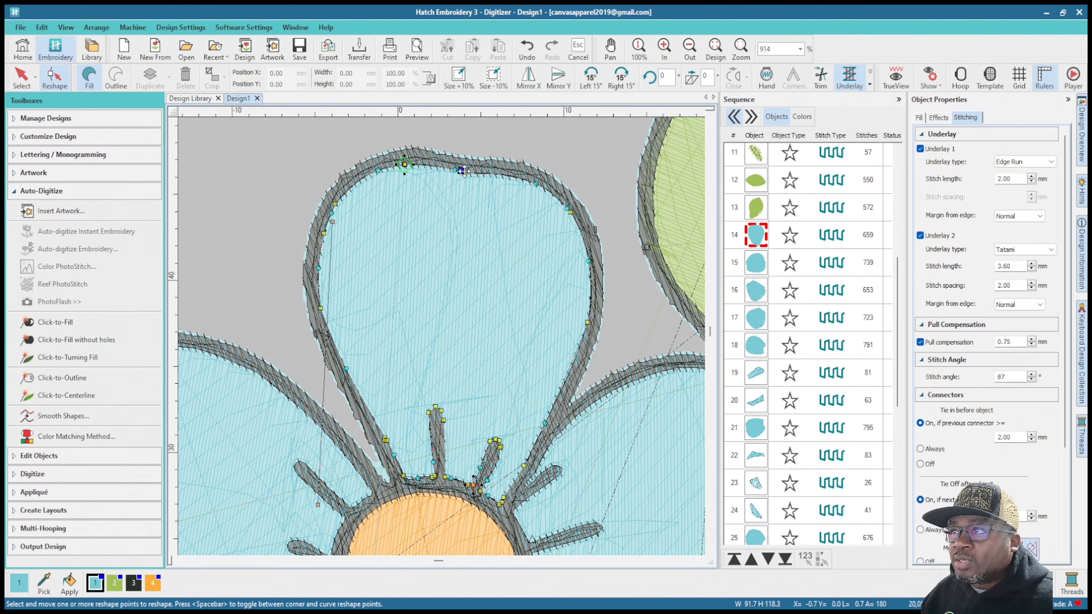
left_click(455, 170)
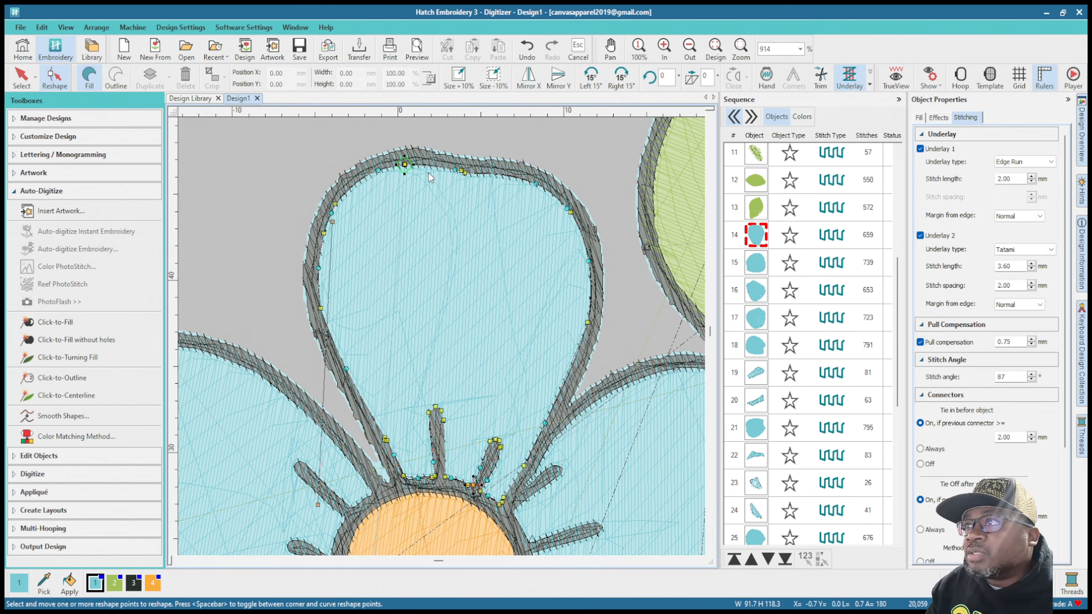
left_click(405, 164)
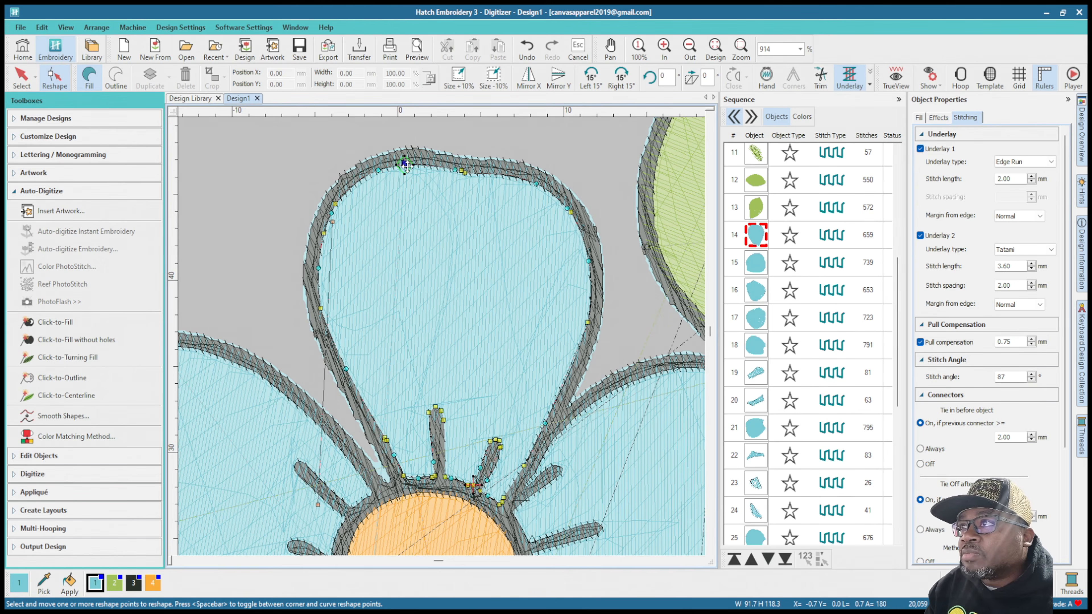
left_click(536, 184, "shift")
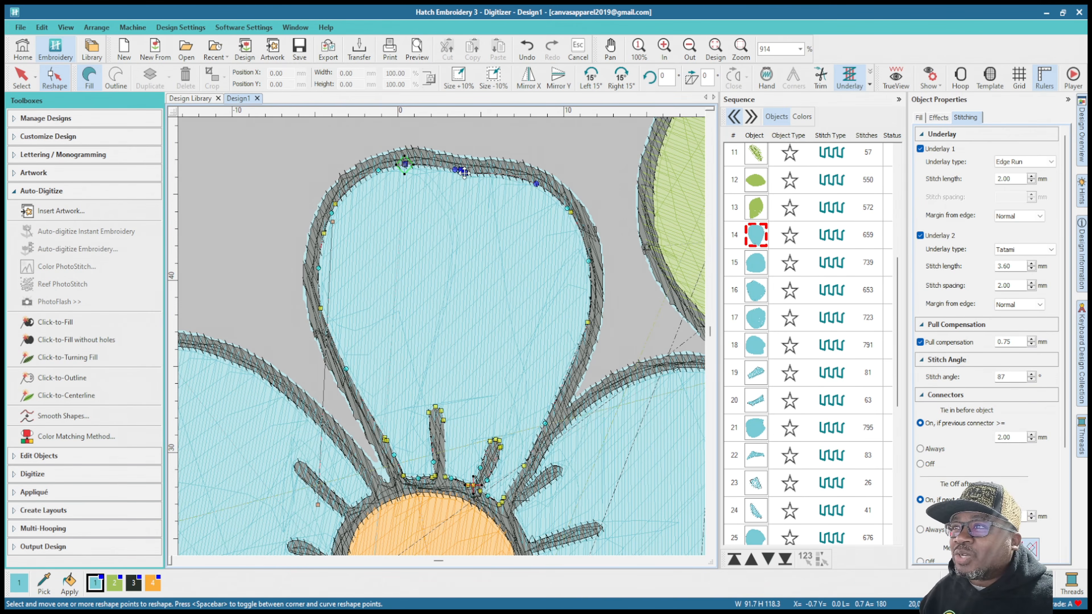
left_click_drag(462, 171, 464, 184)
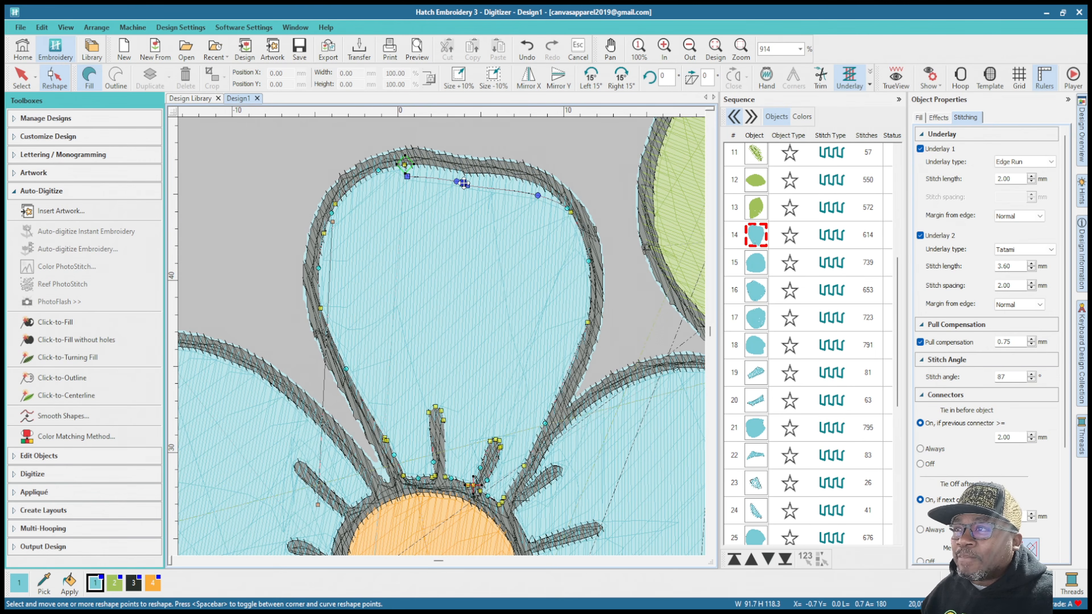
key("ctrl+z")
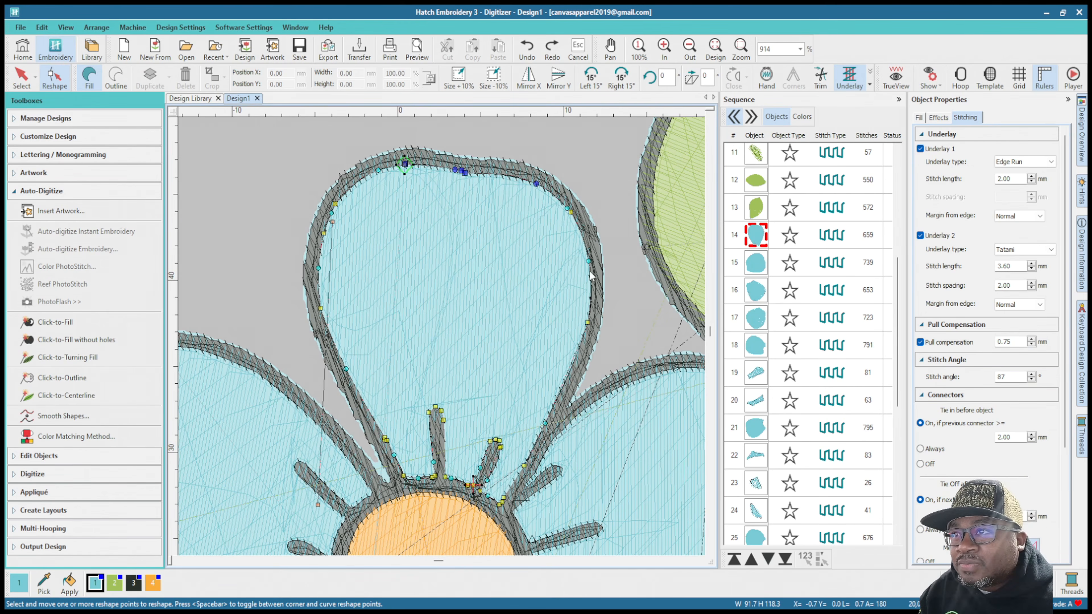
Step: Try to shift three reshape nodes on the same petal's right edge outward under the outline, and undo the move
left_click(589, 260)
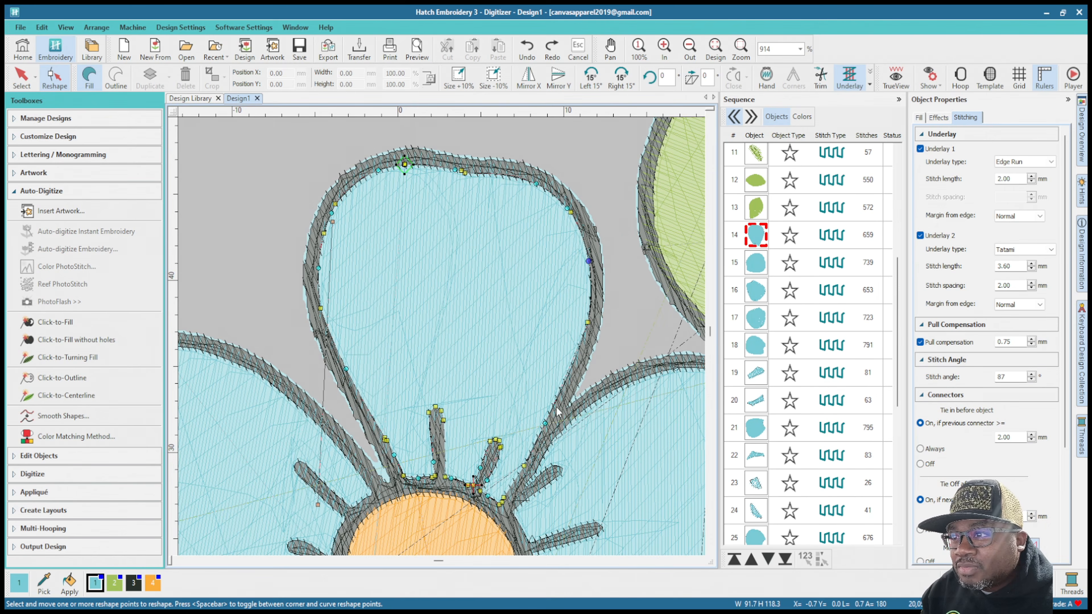
left_click(545, 424, "ctrl")
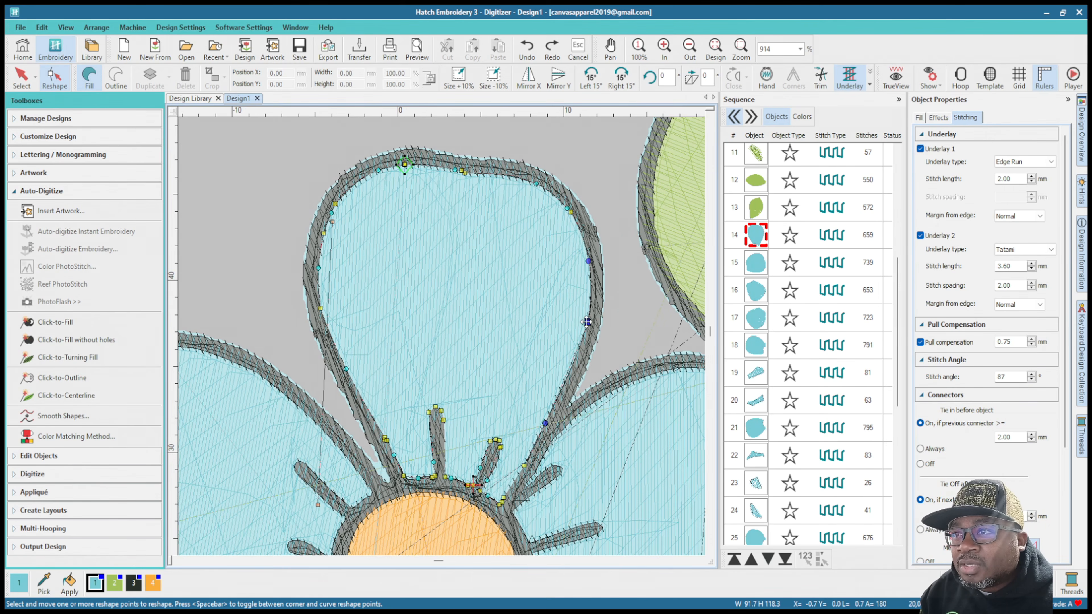
left_click_drag(587, 322, 593, 323)
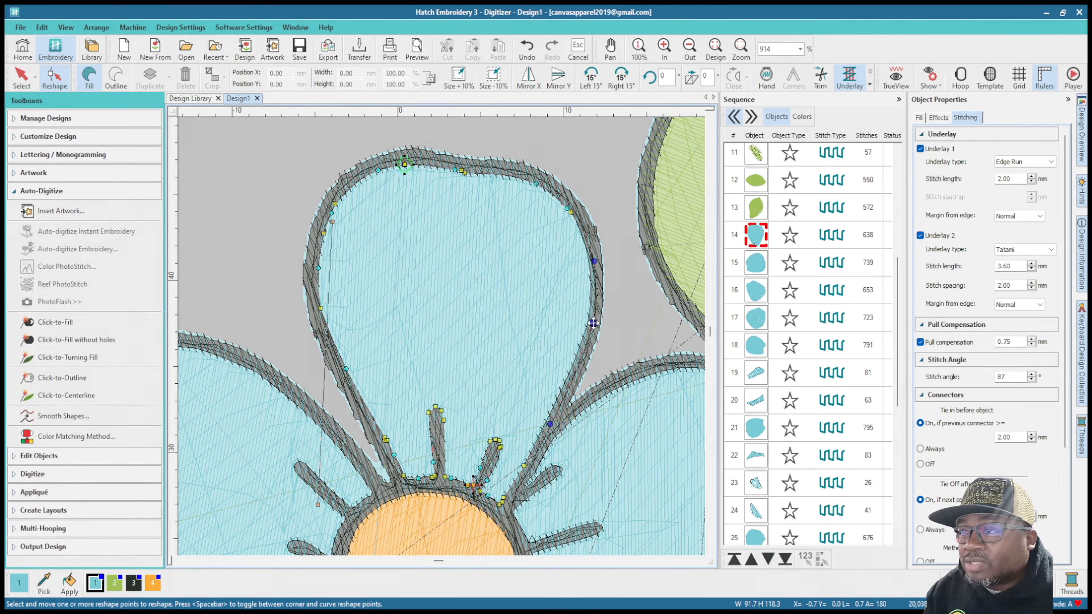
key("ctrl+z")
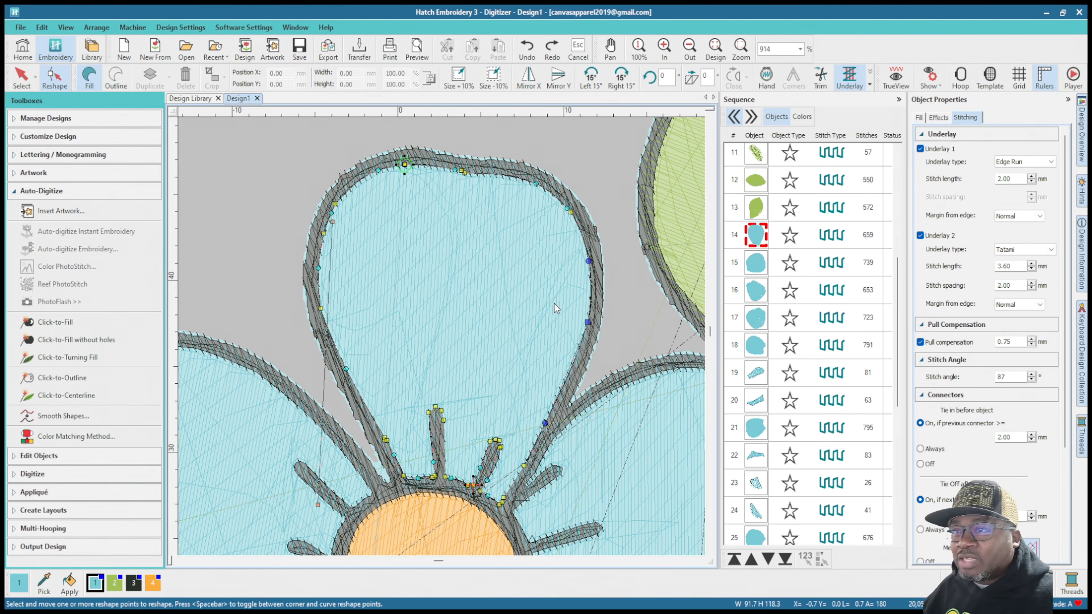
Step: Exit reshaping and set the pull compensation of the small blue fill between the green pieces right of the middle flower's center to 0.55 mm
scroll(504, 360, "down", 4)
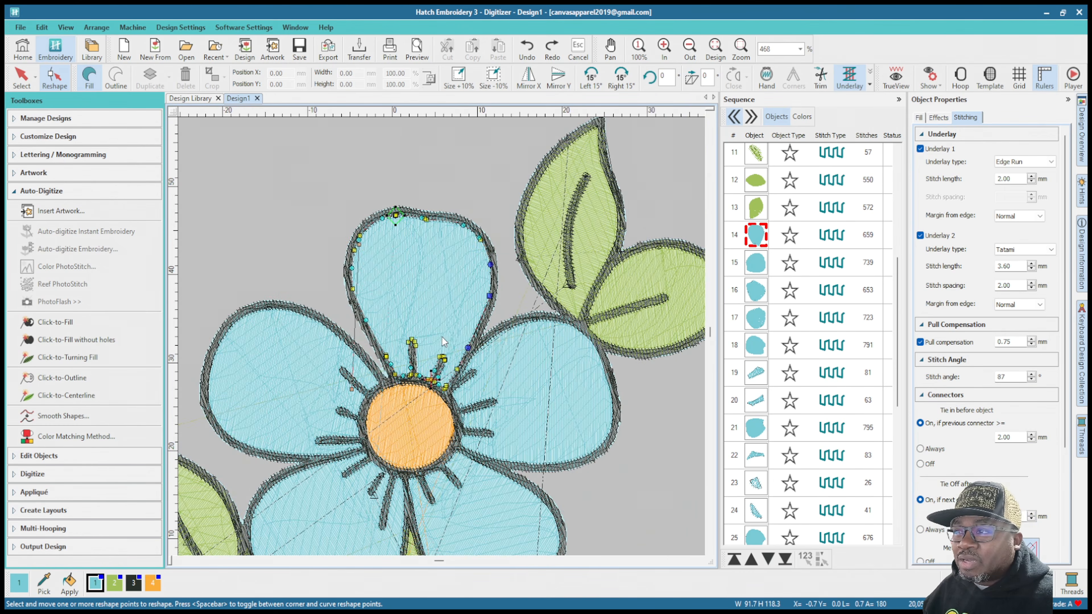
left_click(755, 373)
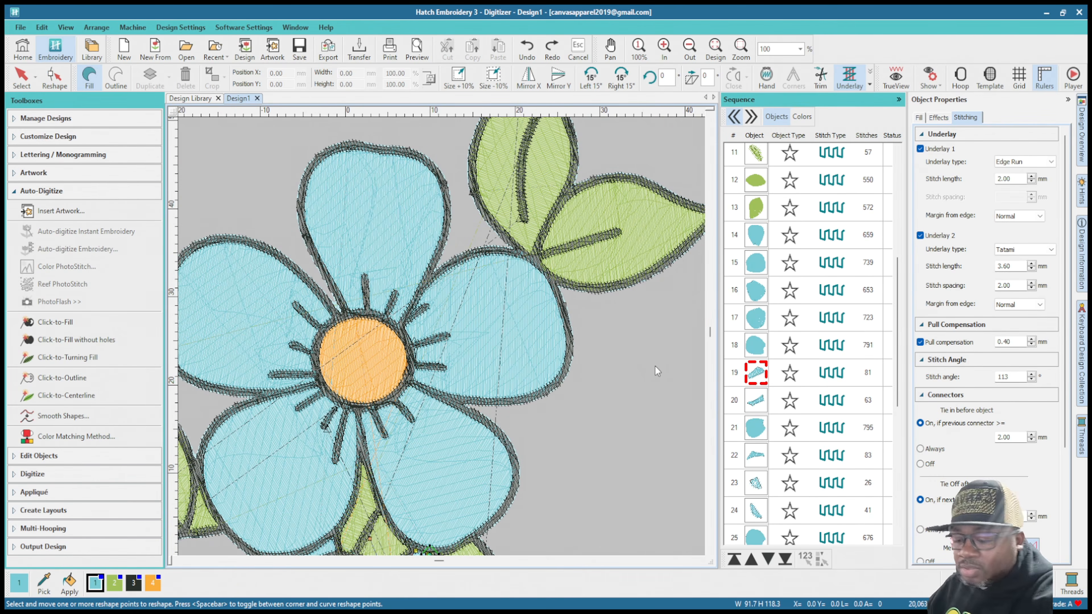
key("Escape")
scroll(468, 488, "down", 5)
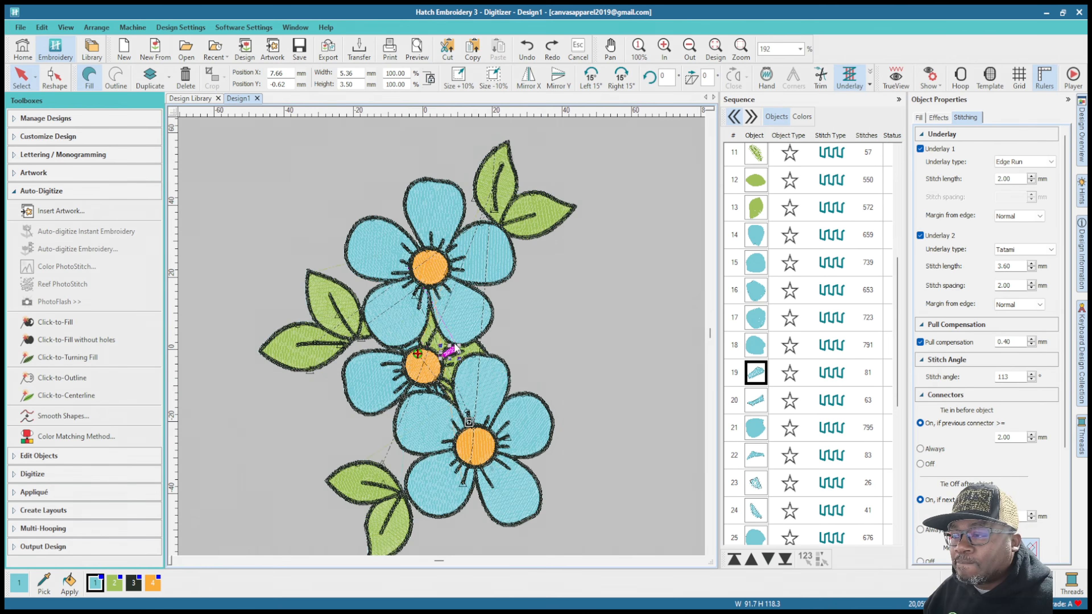
scroll(433, 331, "up", 12)
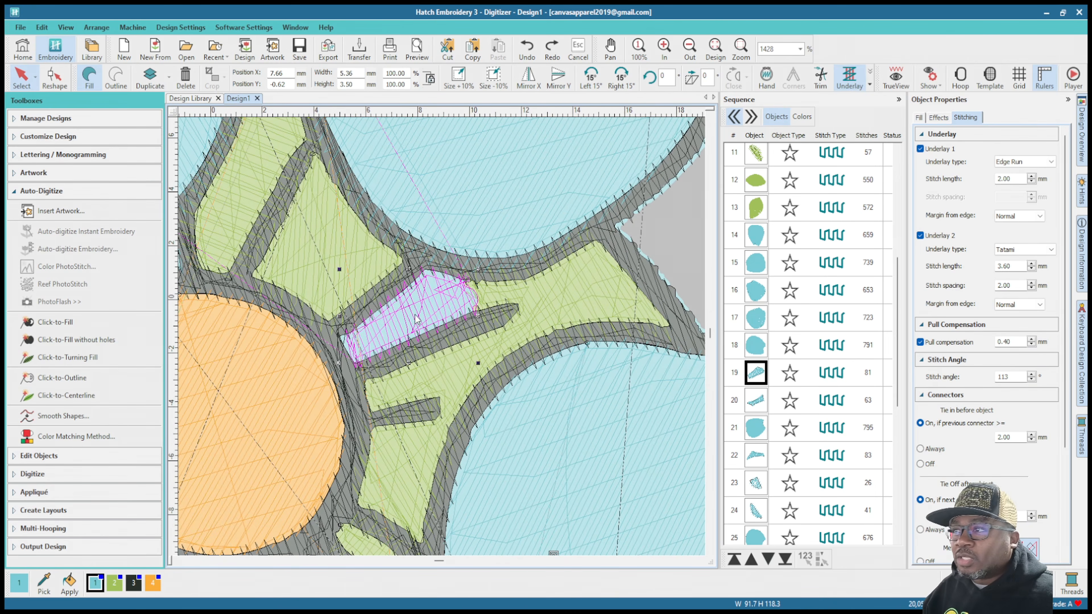
scroll(433, 328, "up", 3)
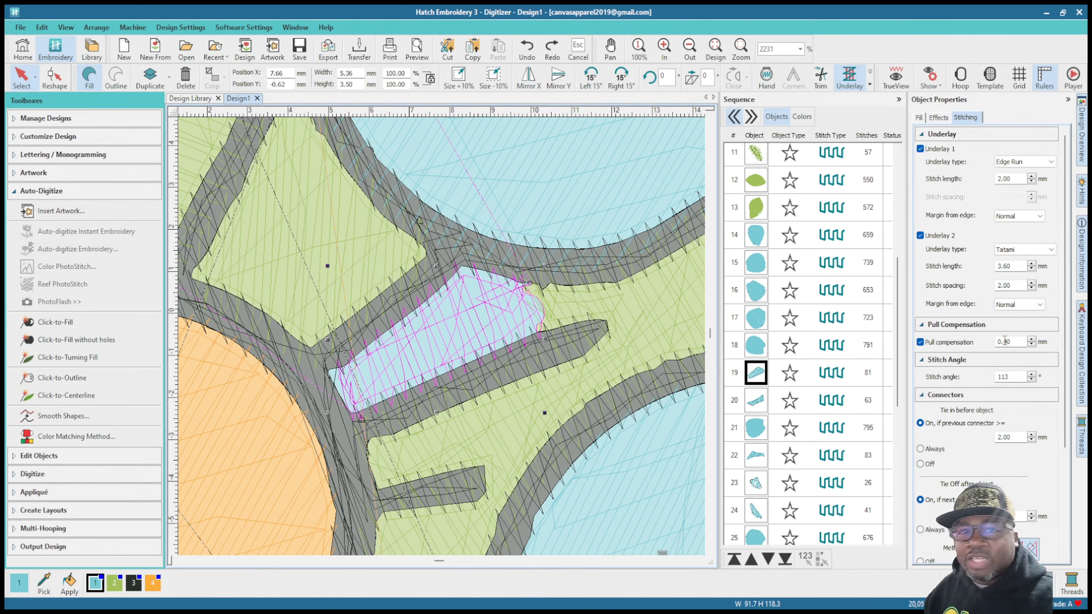
left_click_drag(1005, 341, 1018, 342)
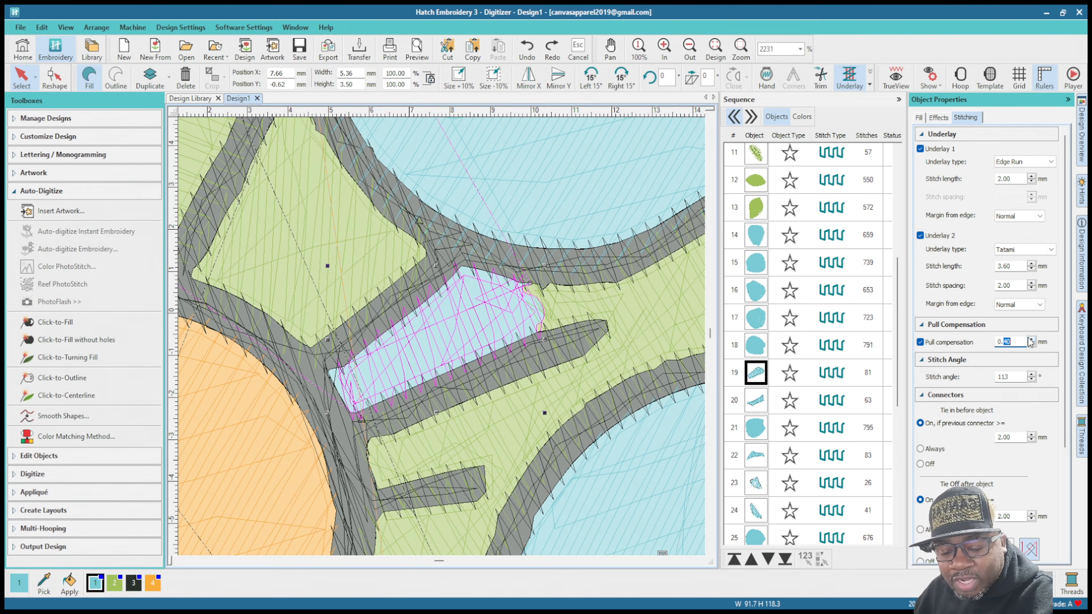
type("55")
key("Return")
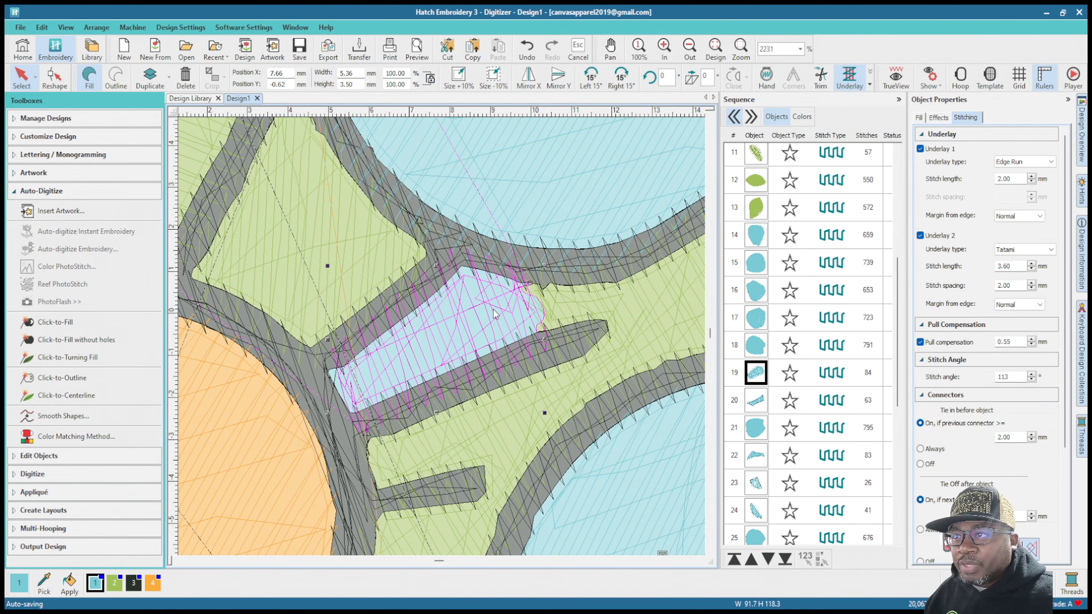
Step: Set the pull compensation of the small blue sliver directly above the middle flower's orange center to 0.55 mm
scroll(537, 355, "down", 6)
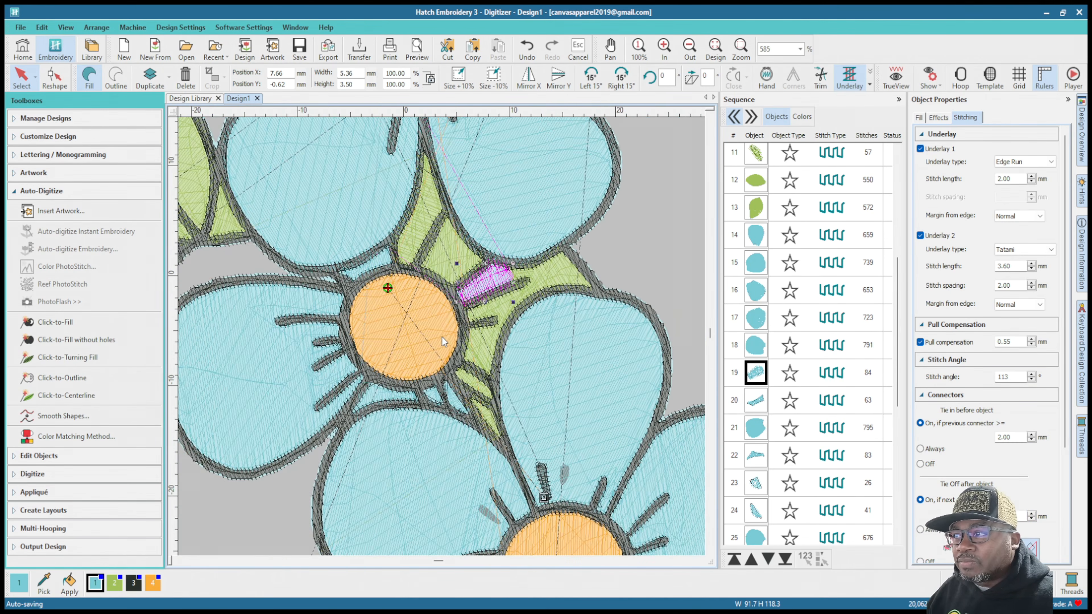
left_click(757, 401)
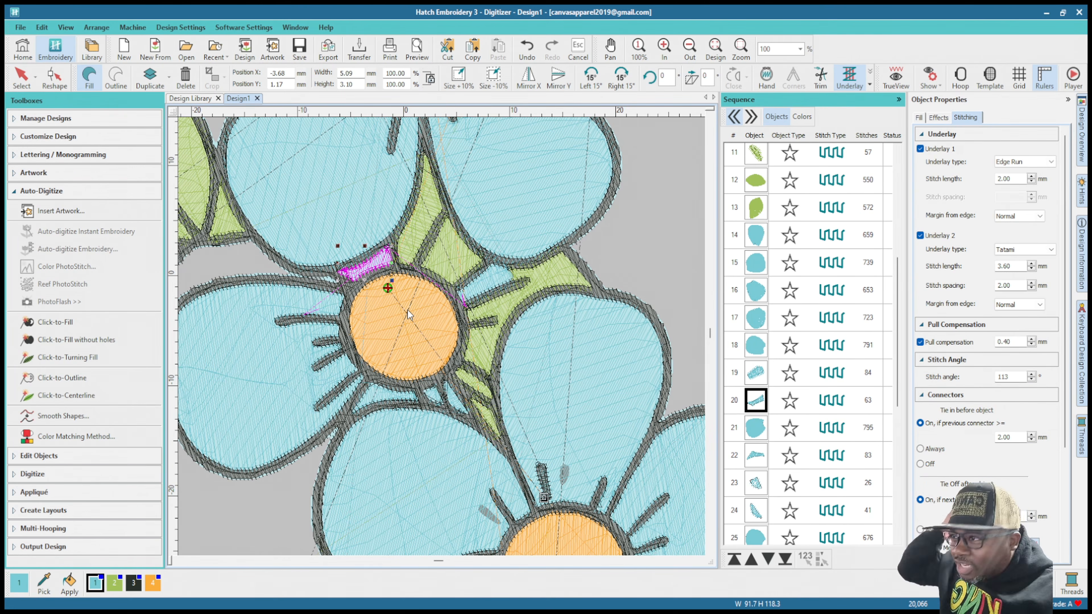
scroll(368, 271, "up", 3)
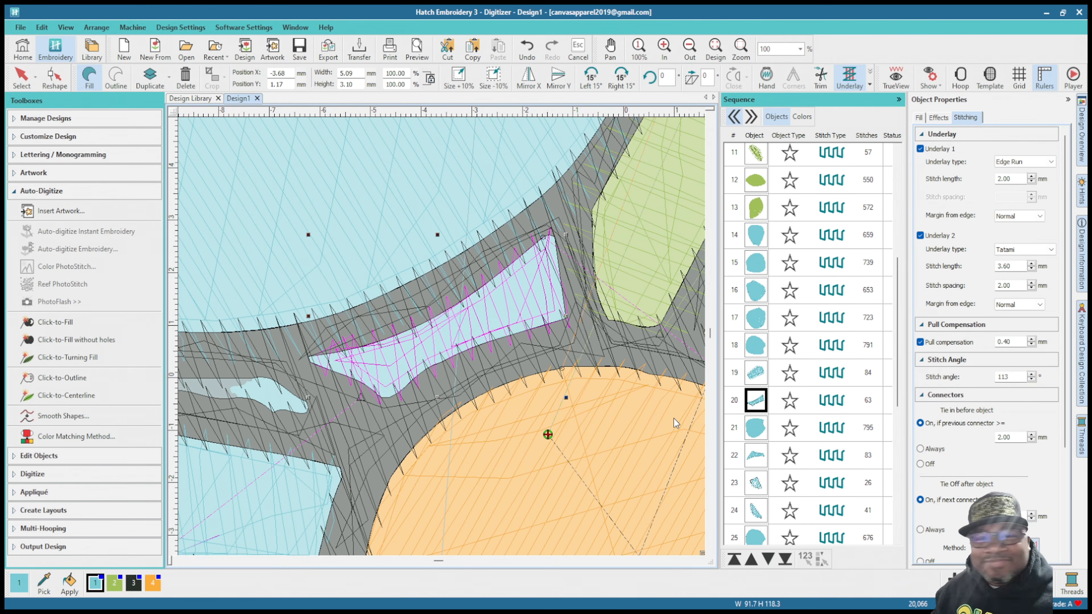
left_click(1008, 342)
mouse_move(1036, 344)
left_mouse_down()
mouse_move(1059, 347)
mouse_move(1006, 341)
mouse_move(1020, 339)
left_mouse_up()
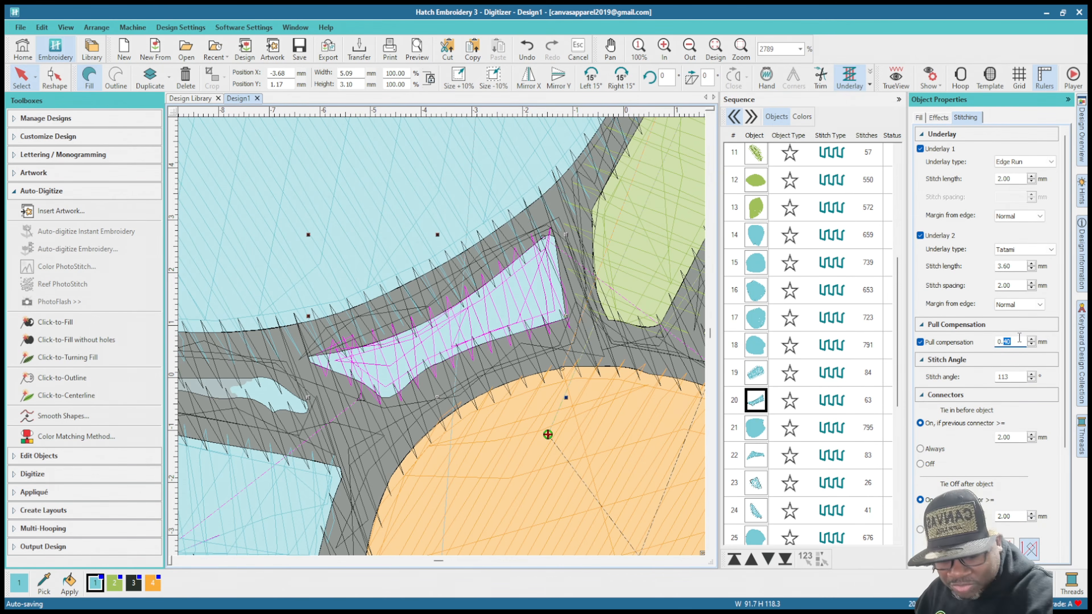
type("55")
key("Return")
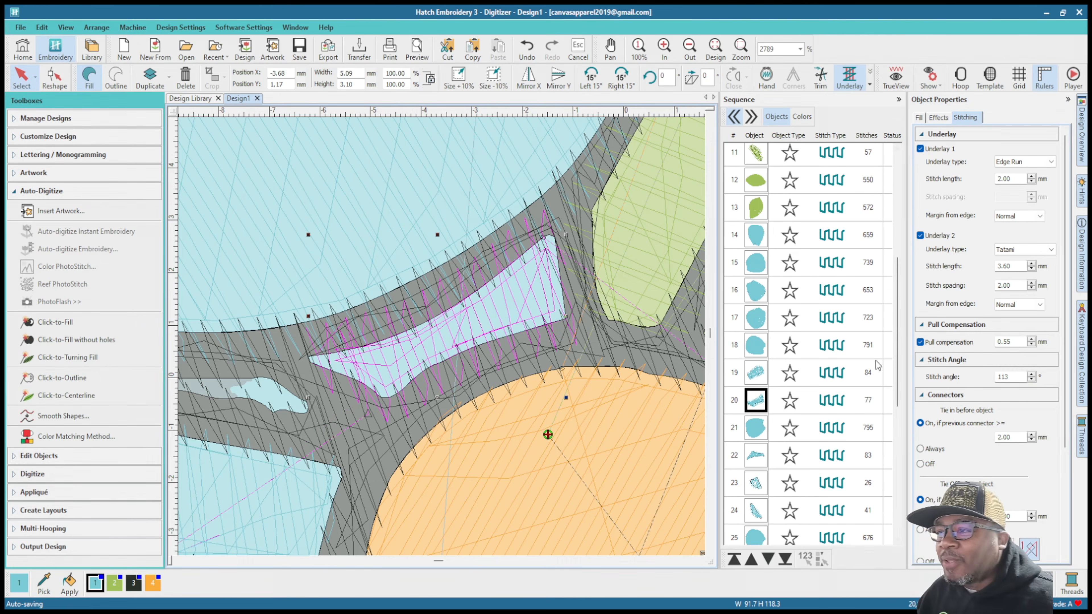
Step: Set the pull compensation of the middle flower's large left petal fill to 0.75 mm and inspect its edges against the outline
scroll(442, 338, "down", 1)
scroll(442, 338, "down", 7)
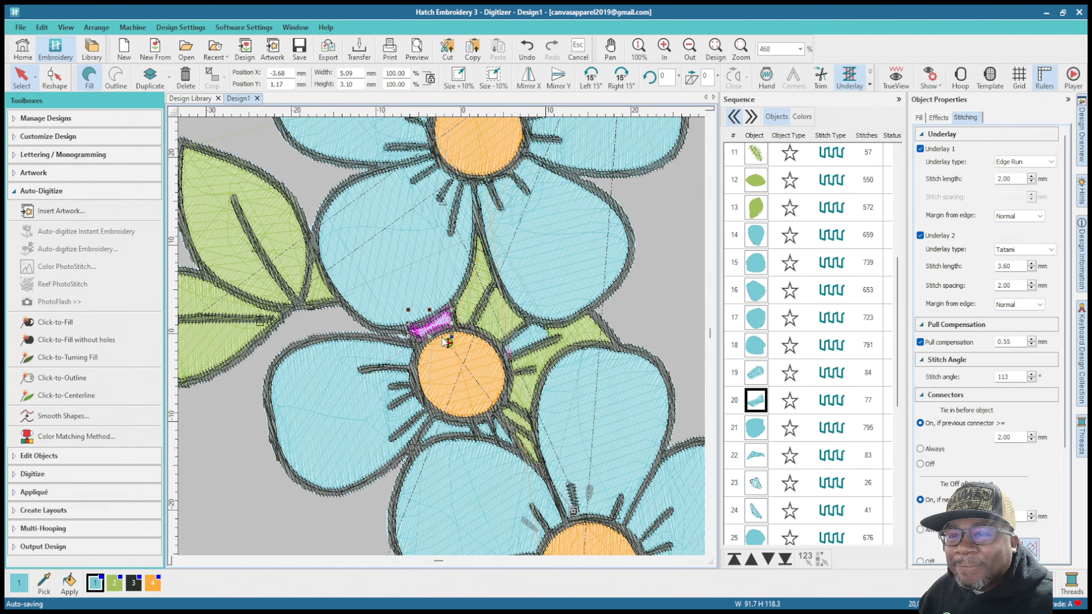
scroll(726, 426, "down", 5)
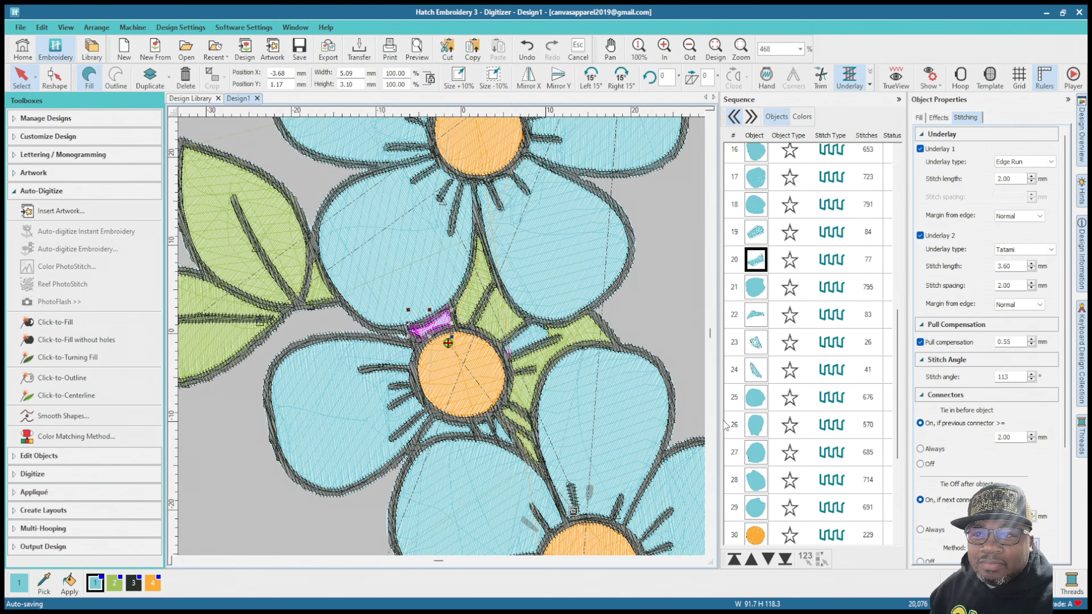
left_click(754, 293)
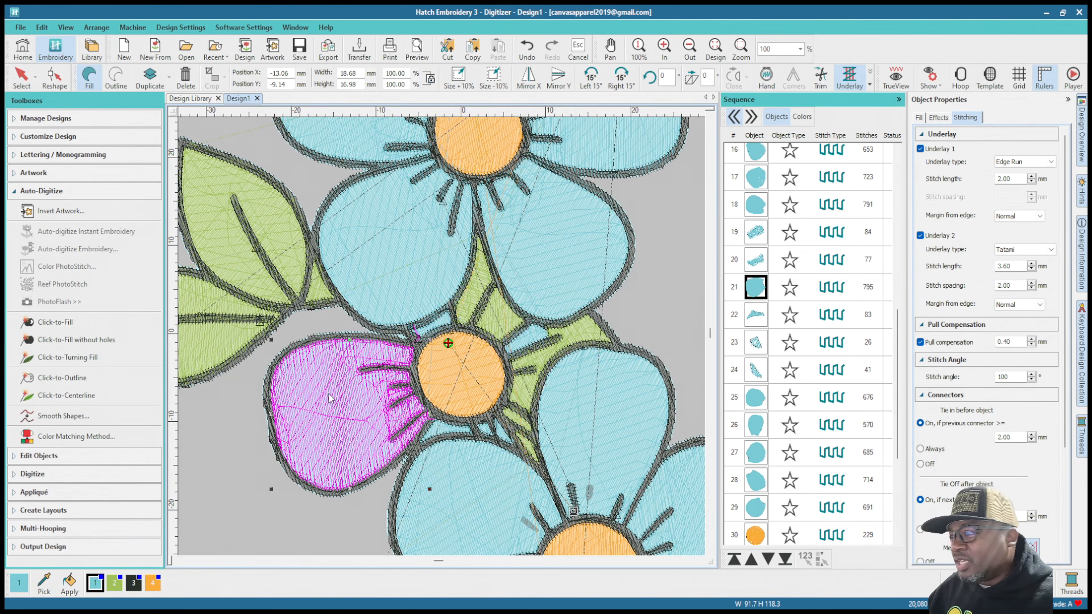
scroll(442, 340, "up", 2)
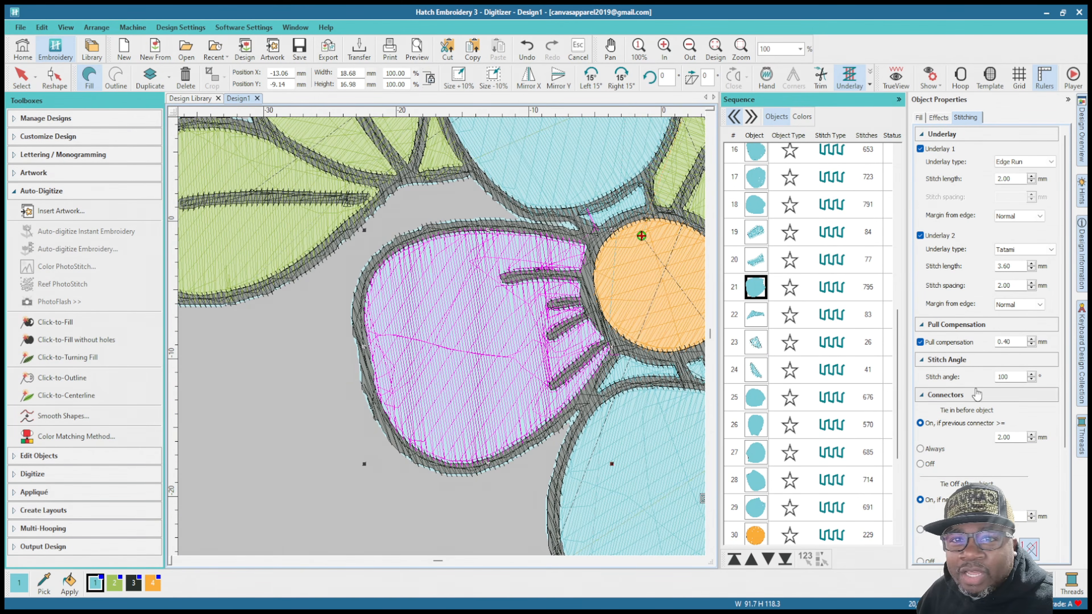
double_click(1006, 342)
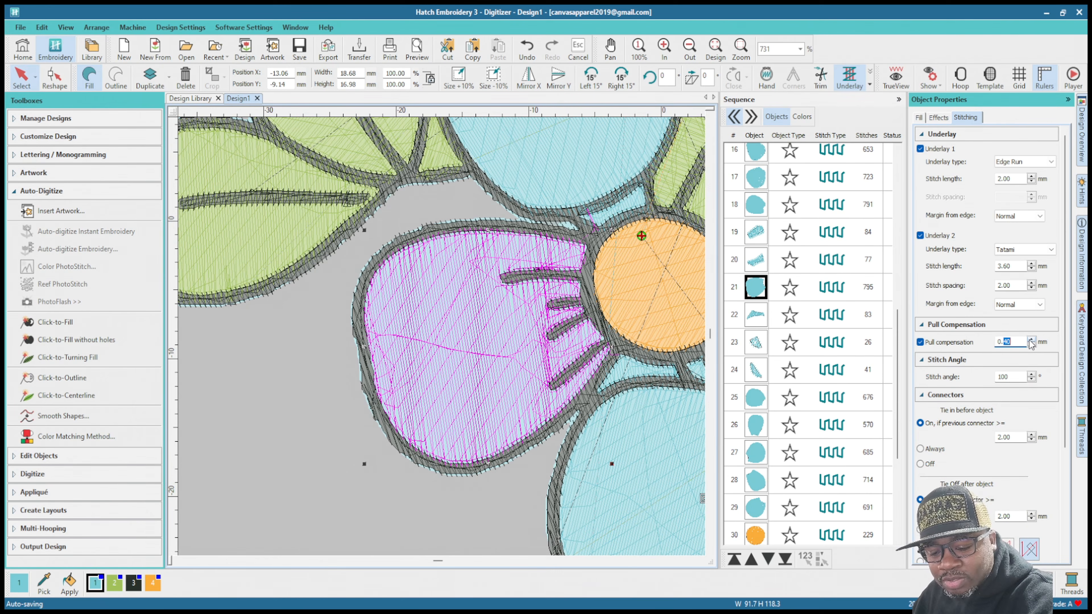
type("75")
key("Return")
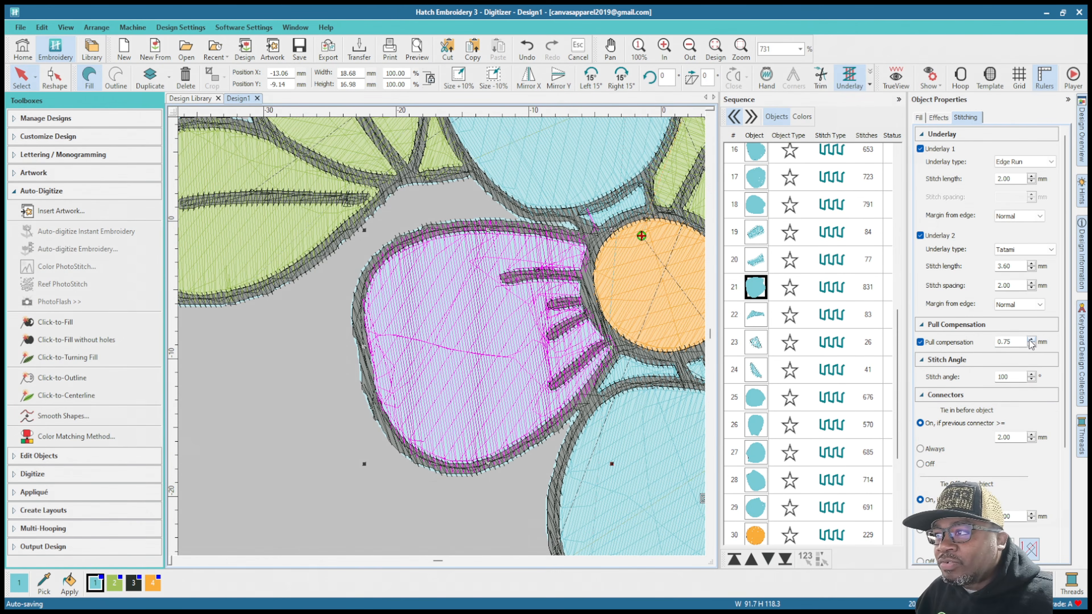
scroll(448, 396, "up", 1)
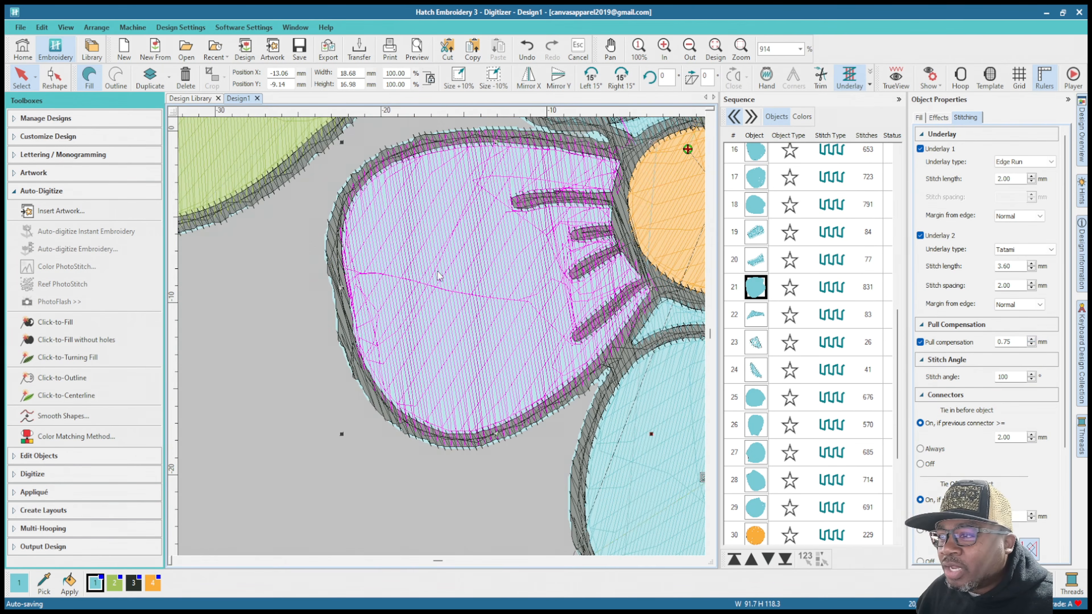
scroll(442, 277, "down", 2)
scroll(445, 341, "up", 1)
scroll(444, 341, "up", 2)
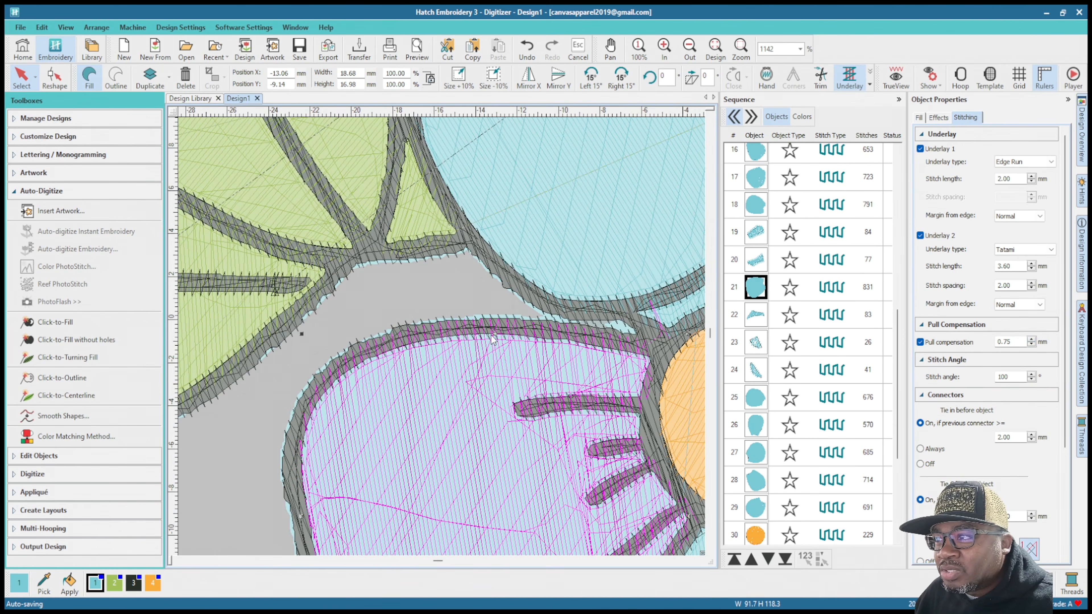
scroll(337, 213, "down", 2)
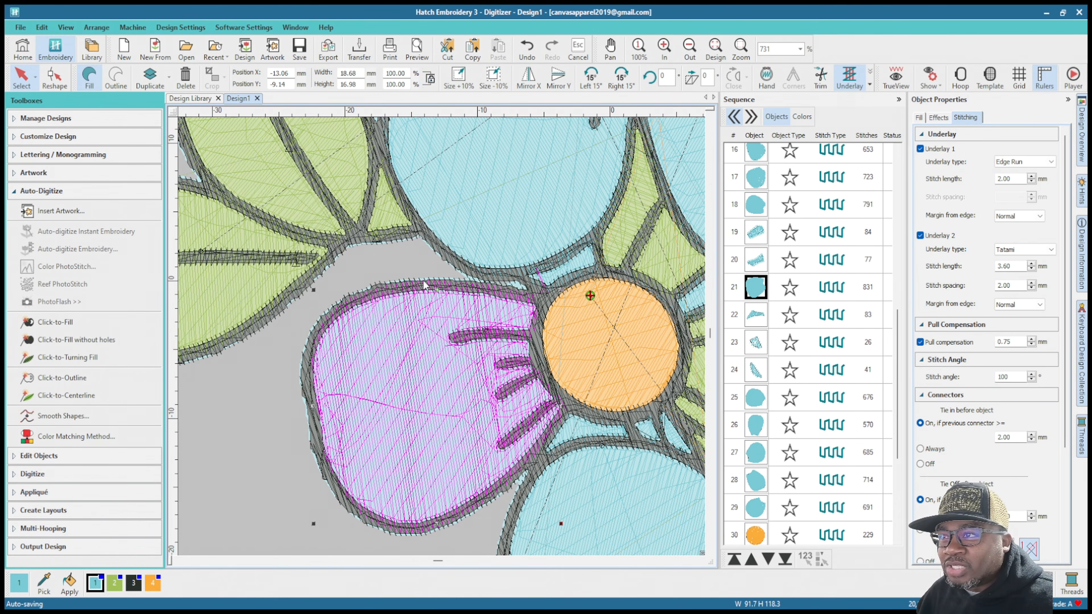
Step: Set the pull compensation of the three small blue fills directly below the middle flower's orange center to 0.55 mm
scroll(463, 377, "down", 2)
scroll(438, 357, "up", 4)
scroll(445, 341, "down", 4)
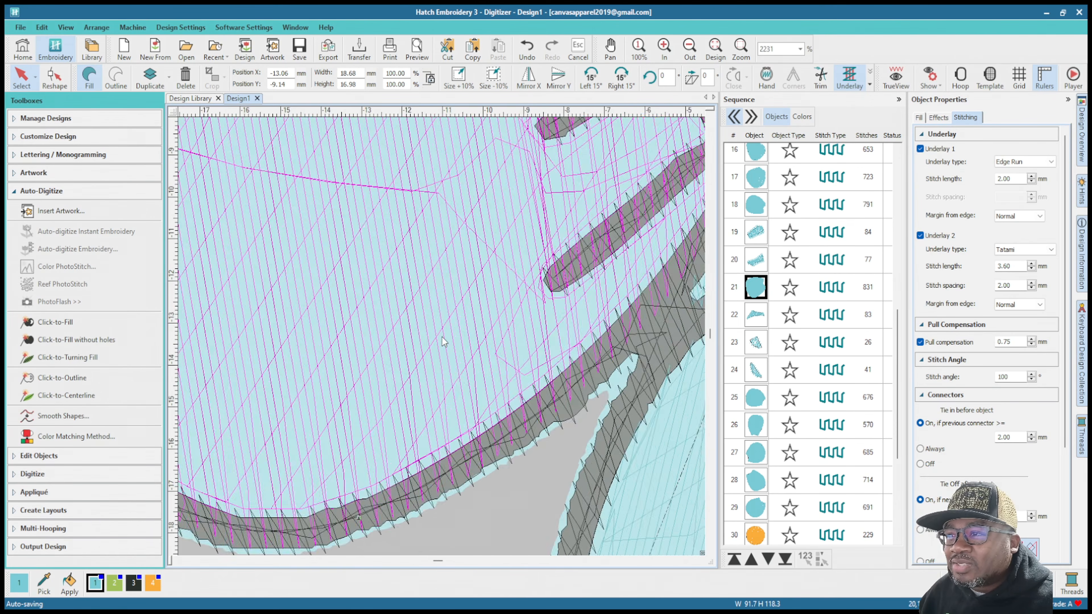
left_click(756, 323)
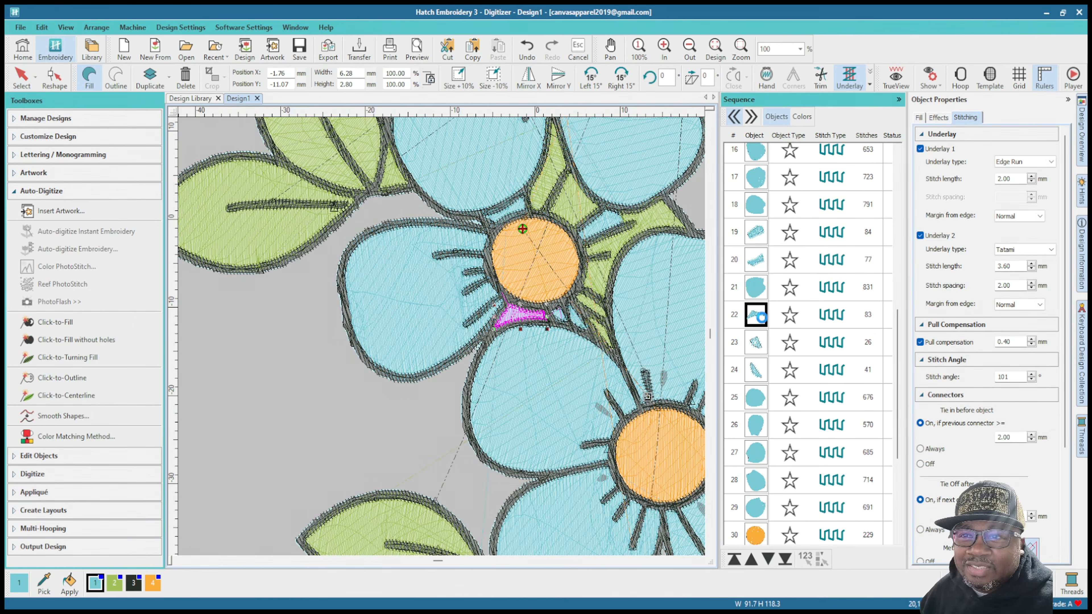
left_click(755, 370, "shift")
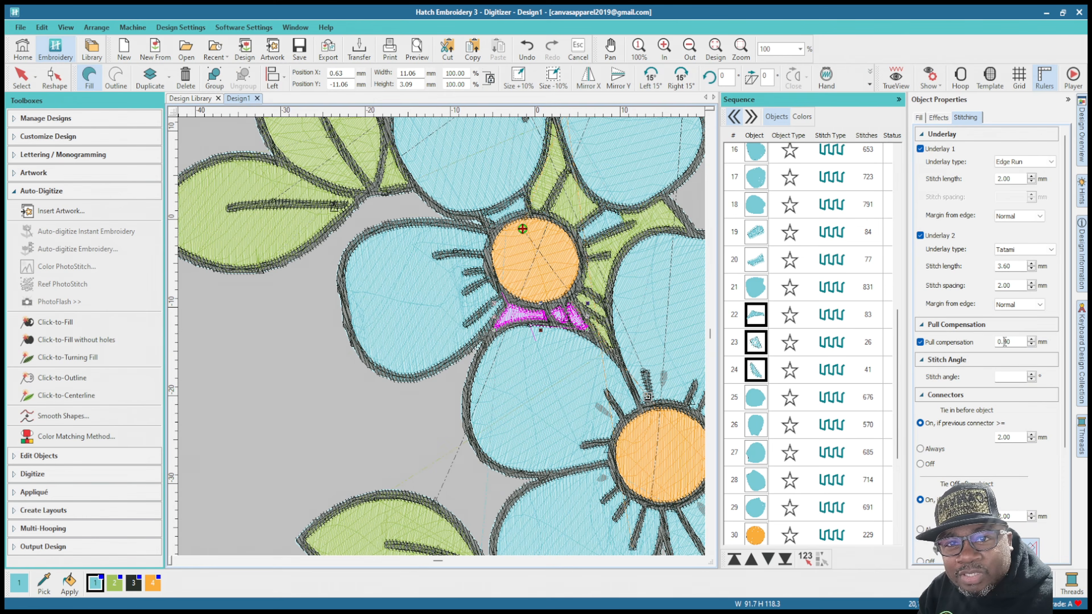
left_click_drag(1005, 342, 1027, 346)
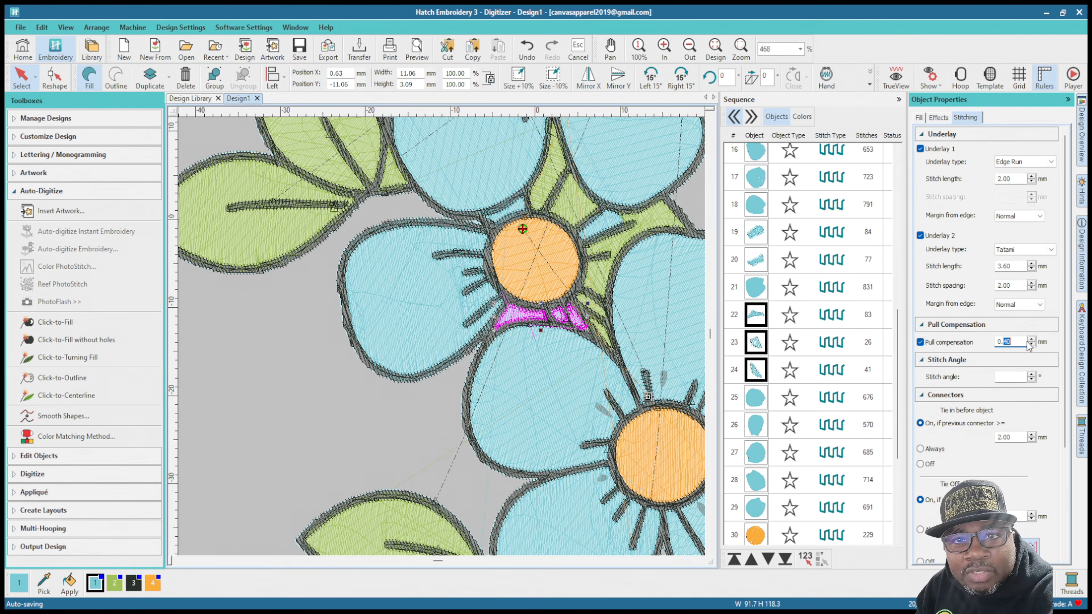
type("55")
key("Return")
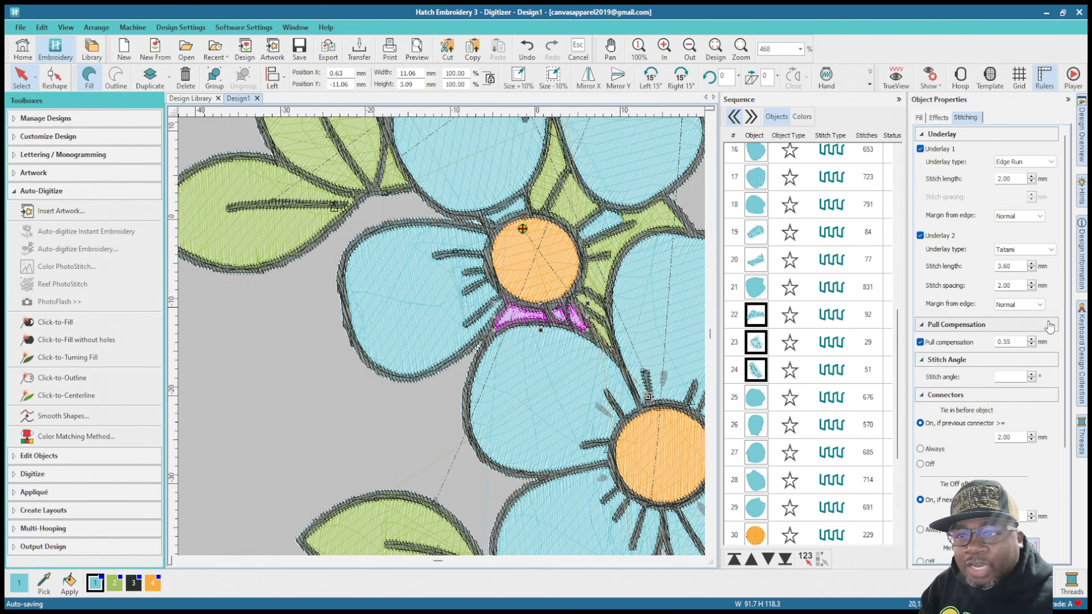
Step: Set the pull compensation of all five blue petal fills of the lowest flower to 0.75 mm
left_click(757, 399)
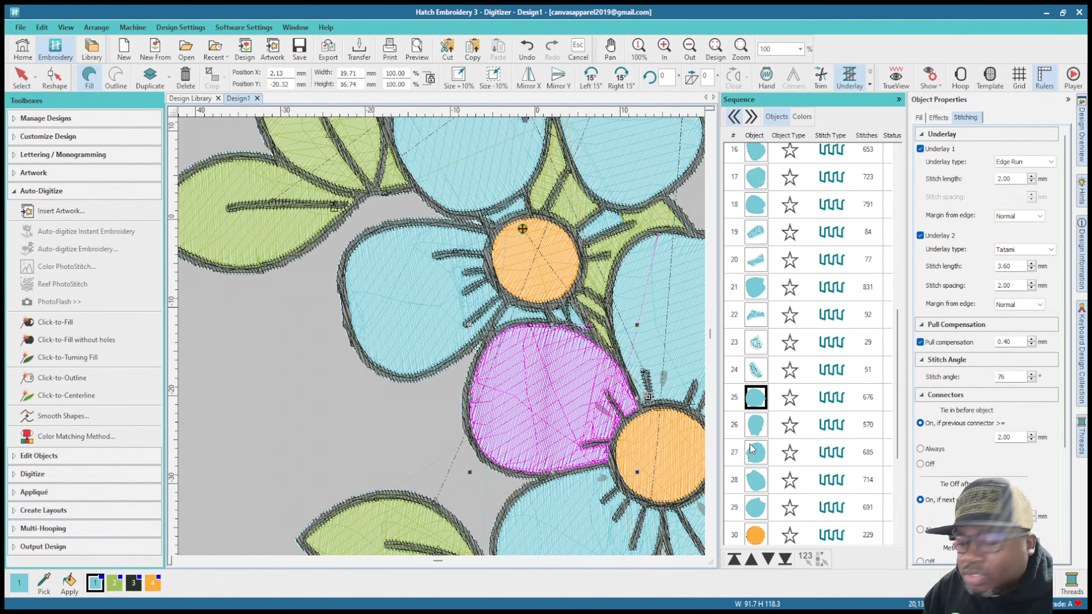
left_click(758, 507, "shift")
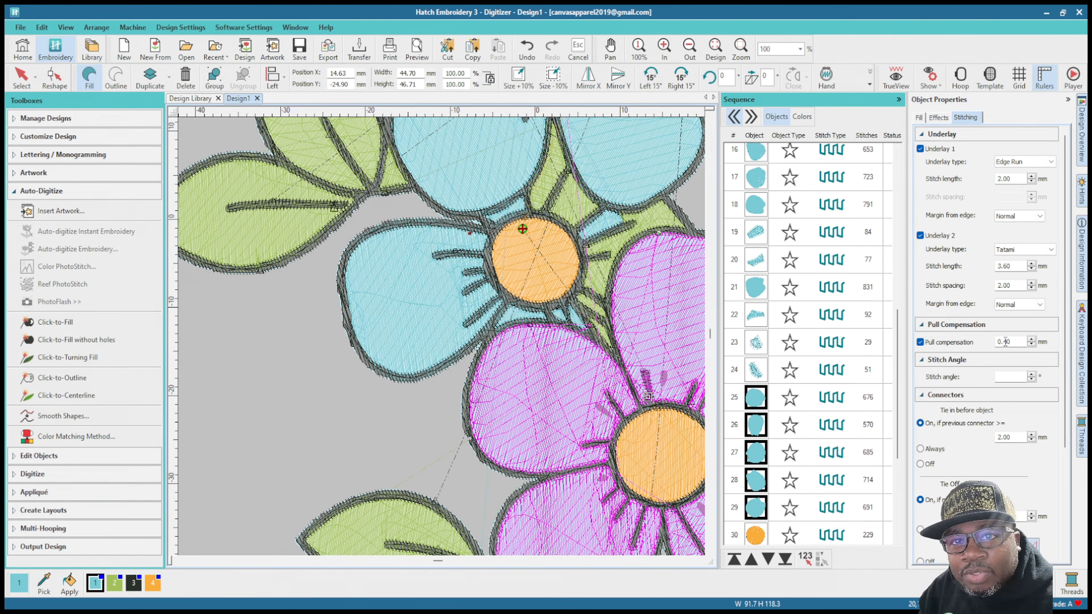
left_click_drag(1005, 342, 1031, 346)
type("75")
key("Return")
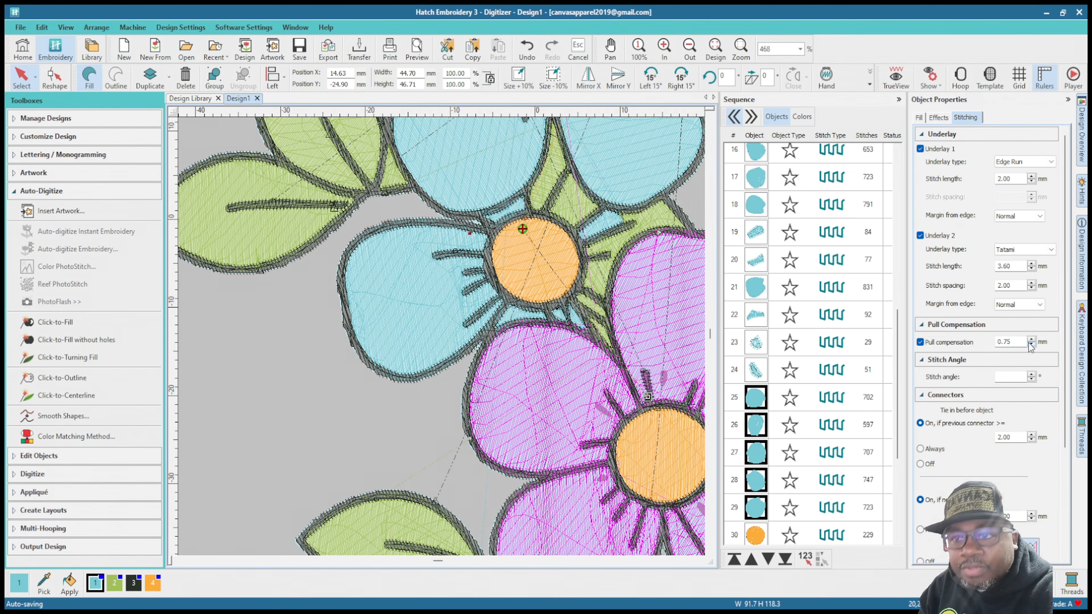
Step: Examine the edges of the lowest flower's five petal fills against the black outline for coverage and overhang
scroll(647, 327, "up", 3)
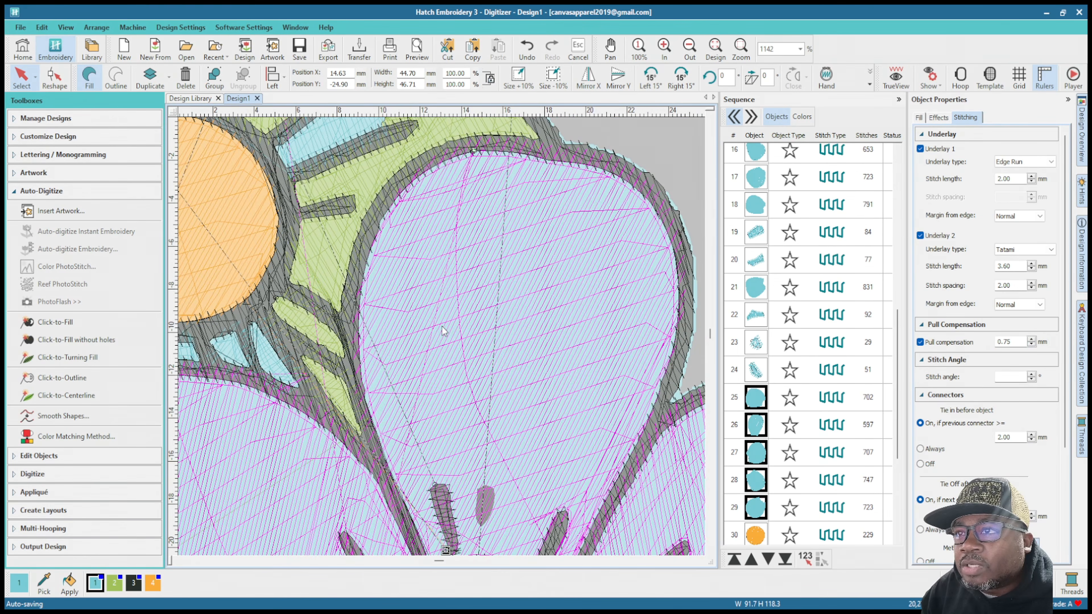
scroll(468, 355, "down", 2)
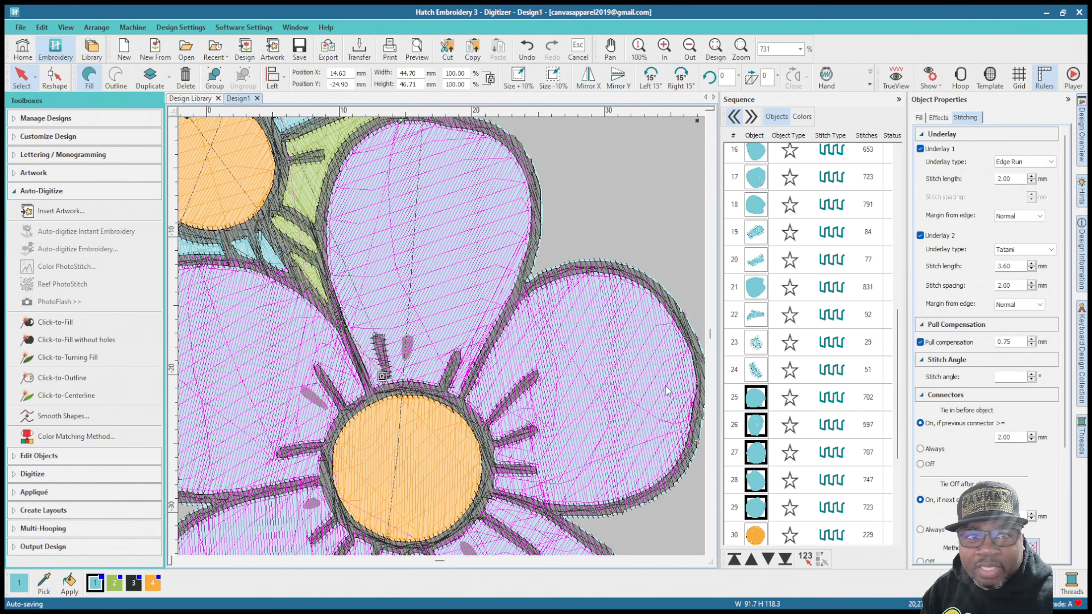
scroll(564, 362, "up", 3)
scroll(455, 146, "down", 4)
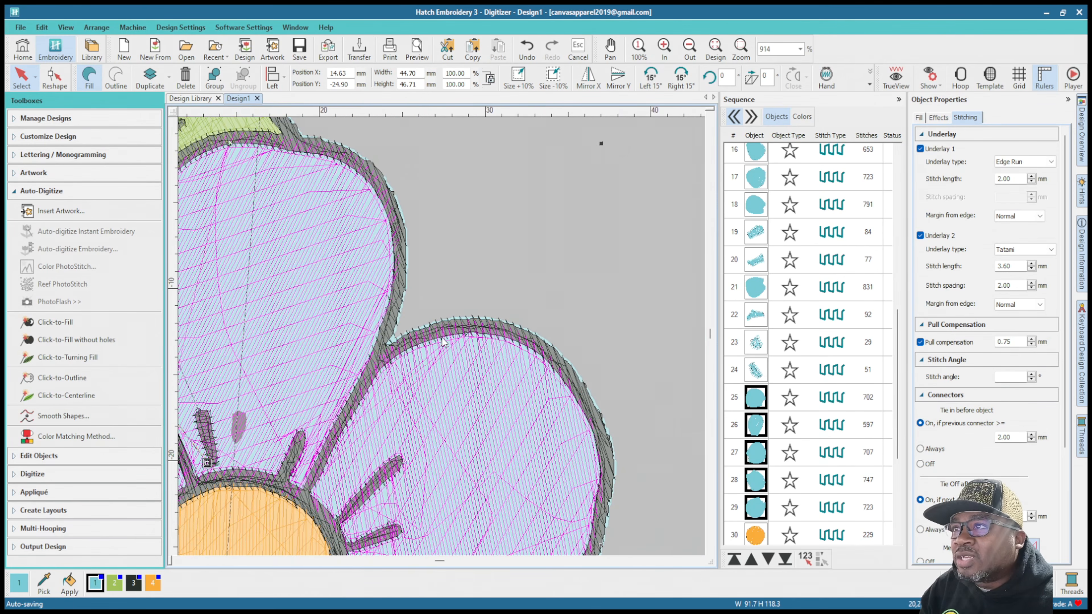
scroll(467, 361, "up", 3)
scroll(468, 361, "up", 3)
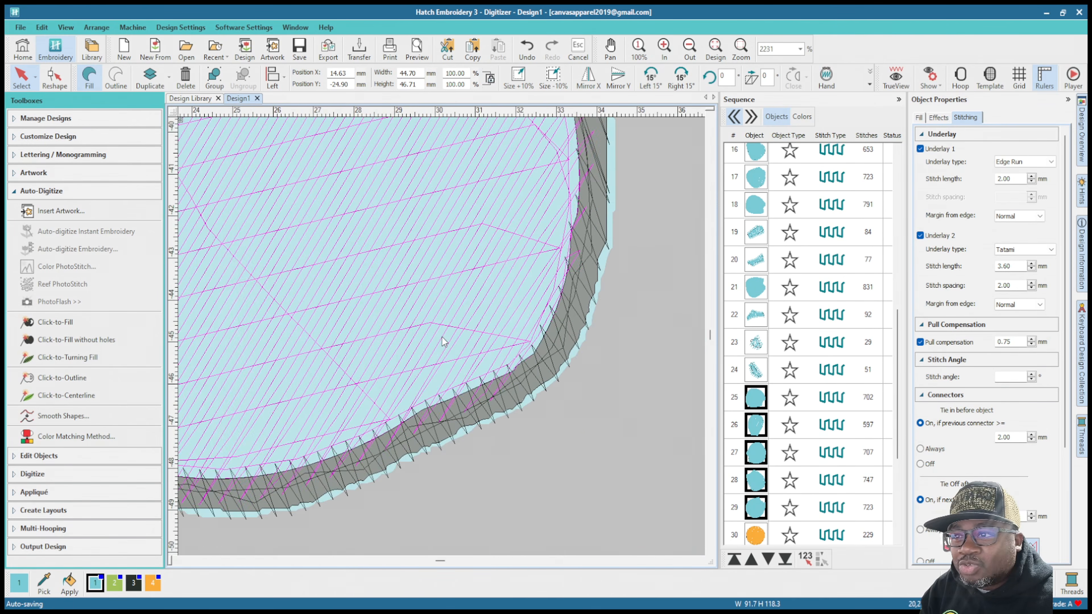
scroll(420, 334, "down", 3)
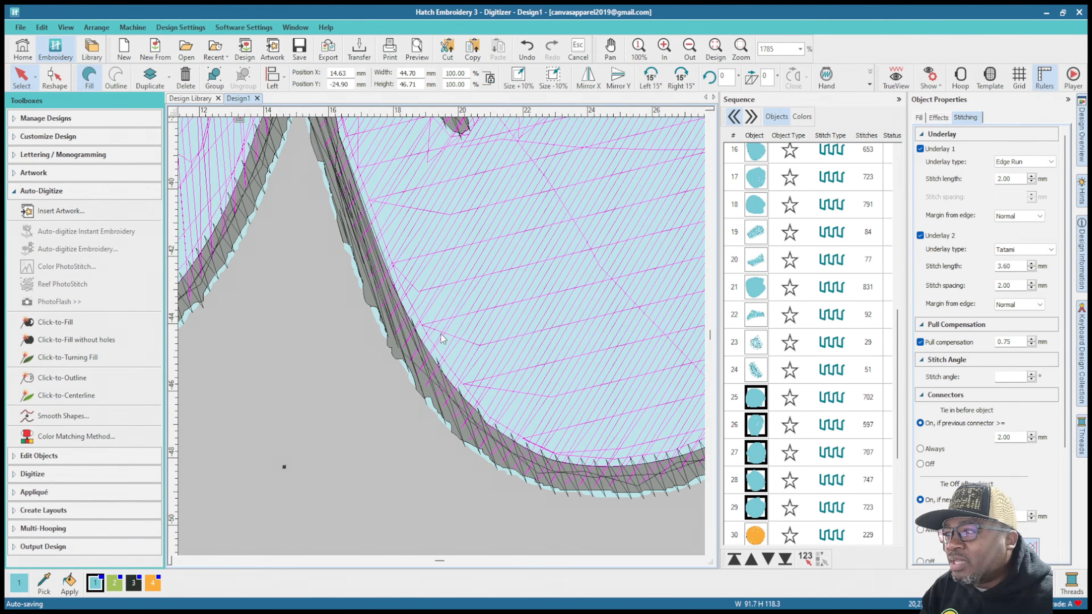
scroll(439, 349, "up", 3)
scroll(439, 349, "down", 3)
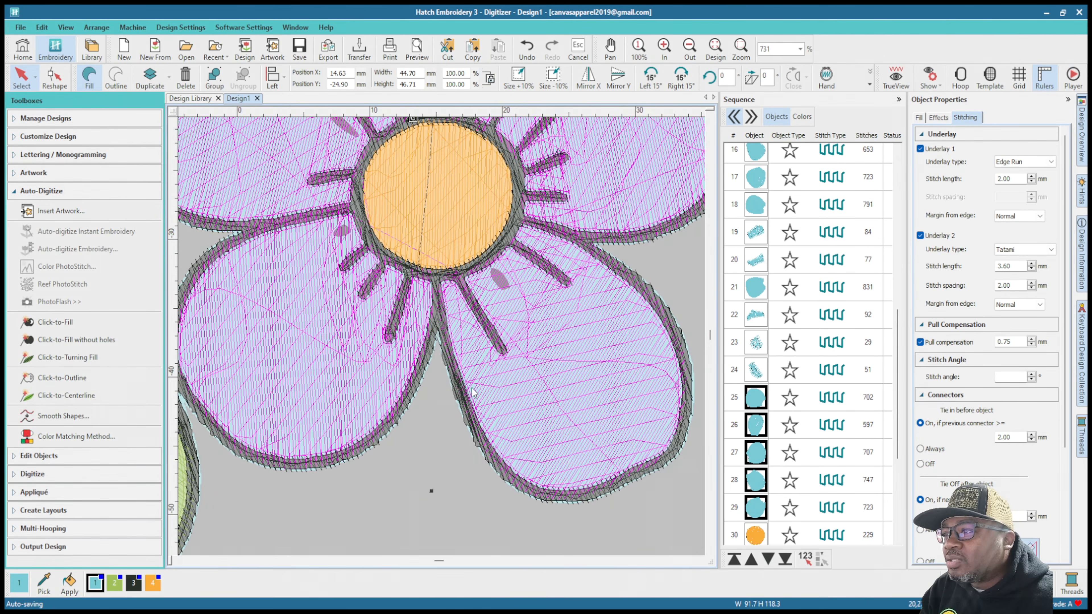
scroll(409, 486, "up", 2)
scroll(812, 492, "down", 3)
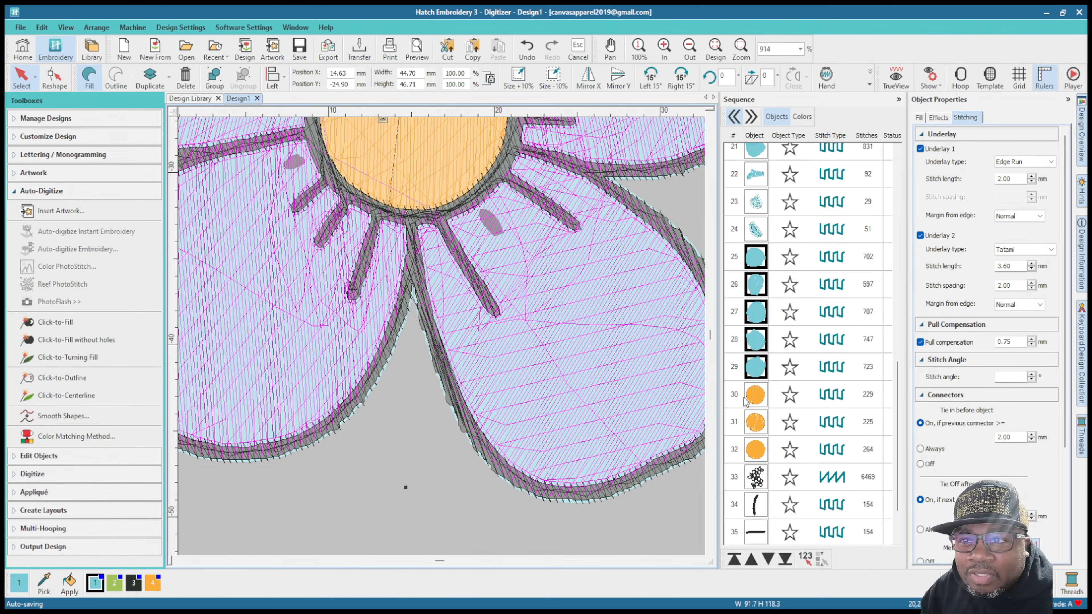
Step: Set the pull compensation of the three orange flower center fills to 0.76 mm
left_click(755, 397)
left_click(753, 454, "shift")
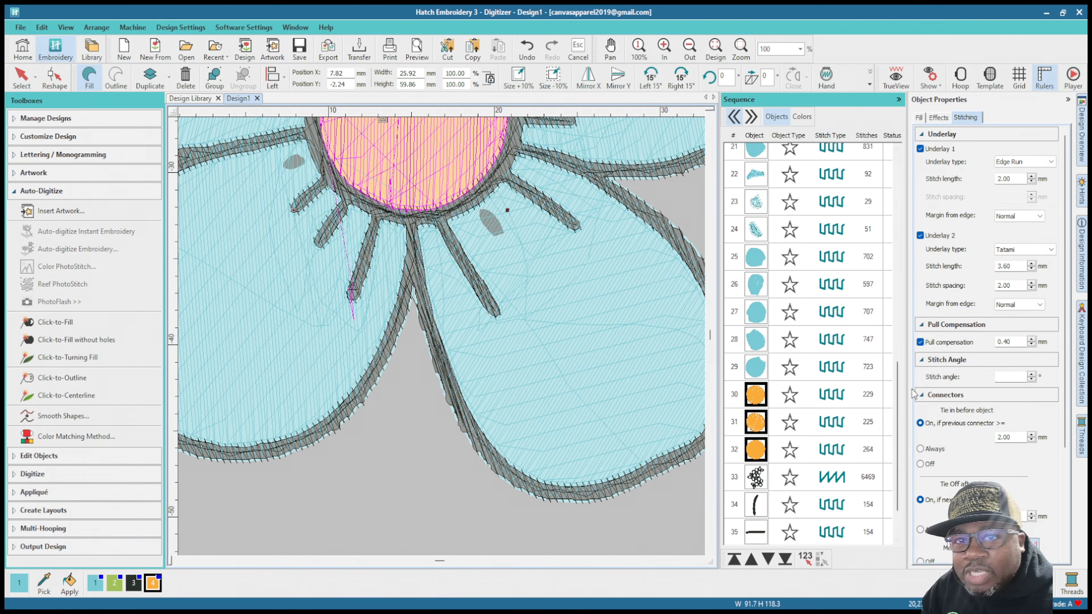
left_click(1004, 342)
left_click_drag(1004, 342, 1020, 338)
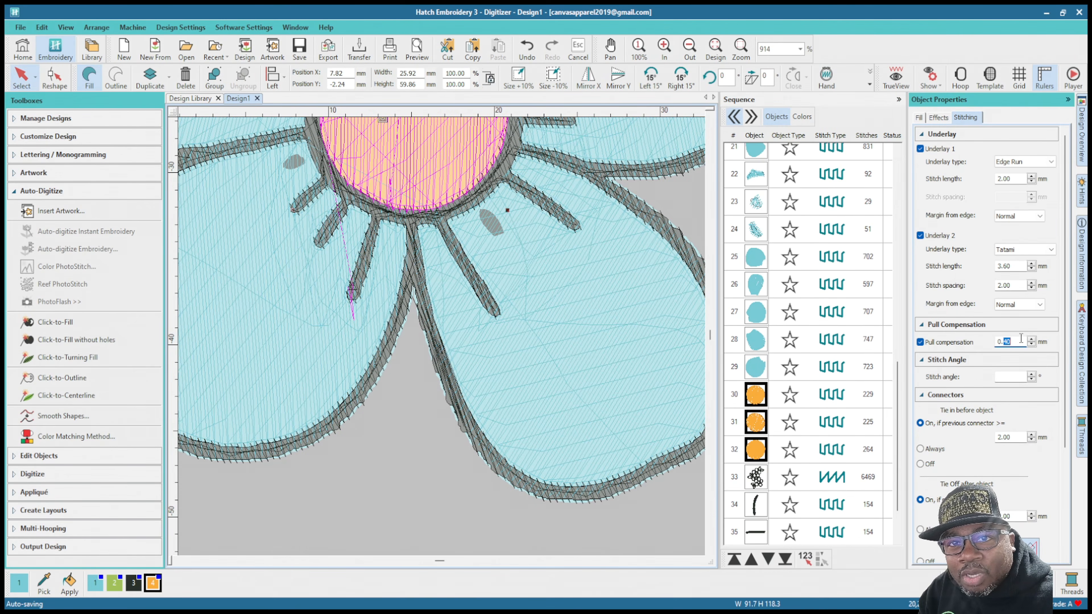
type("76")
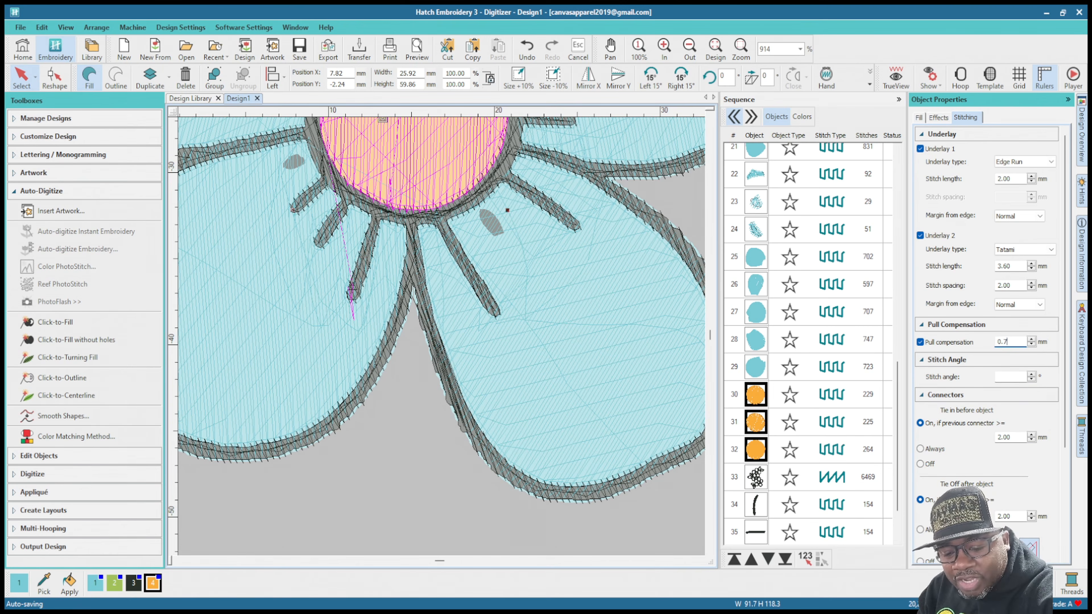
key("Return")
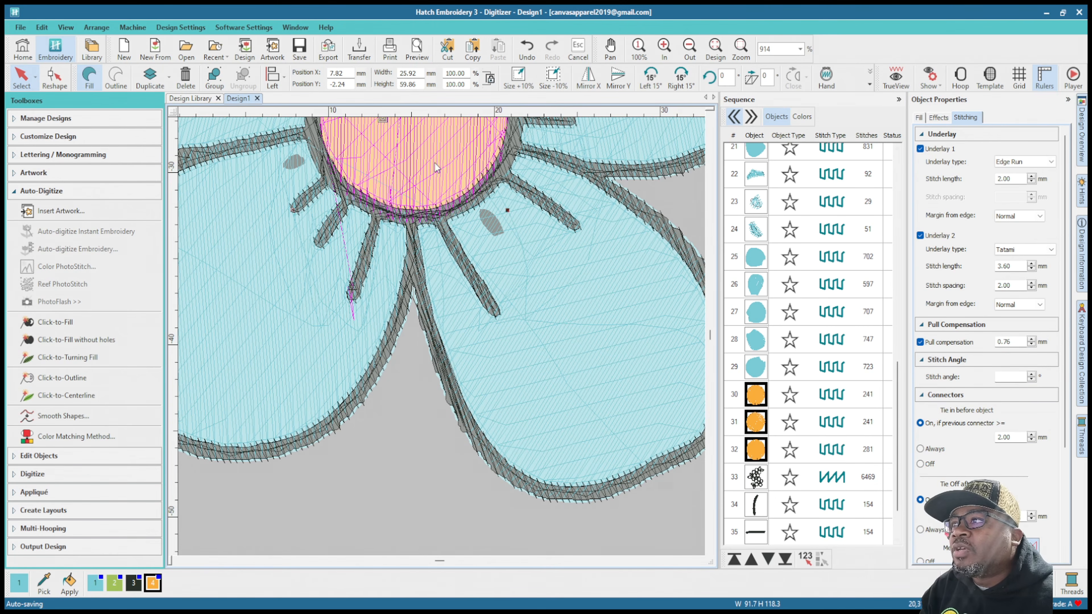
Step: Examine the edges of all three orange flower centers to check how far they tuck under their outlines
scroll(434, 164, "down", 3)
scroll(425, 360, "up", 5)
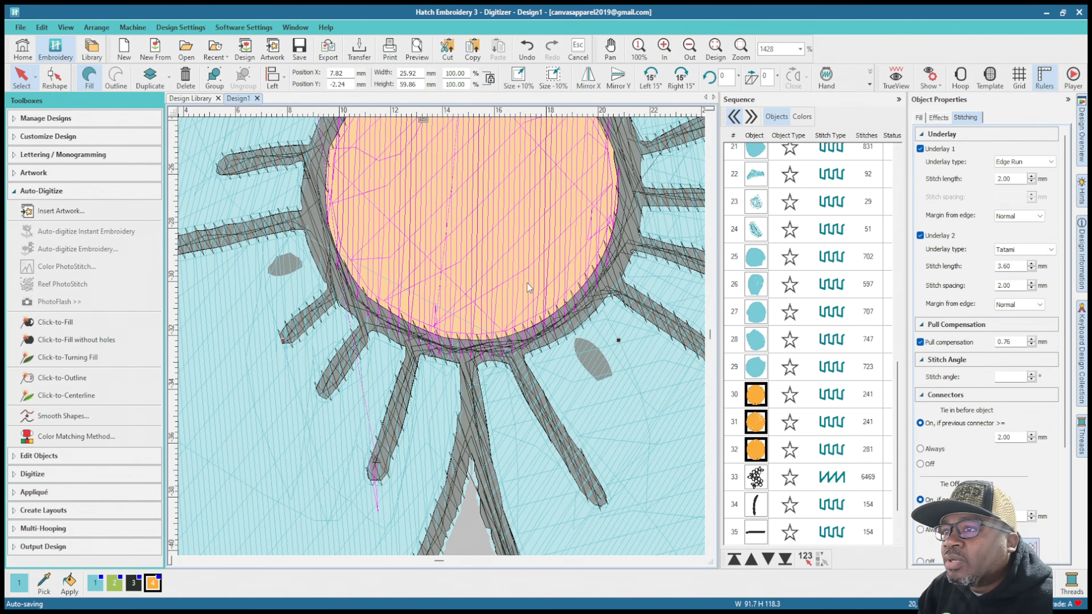
scroll(443, 342, "down", 2)
scroll(352, 297, "up", 4)
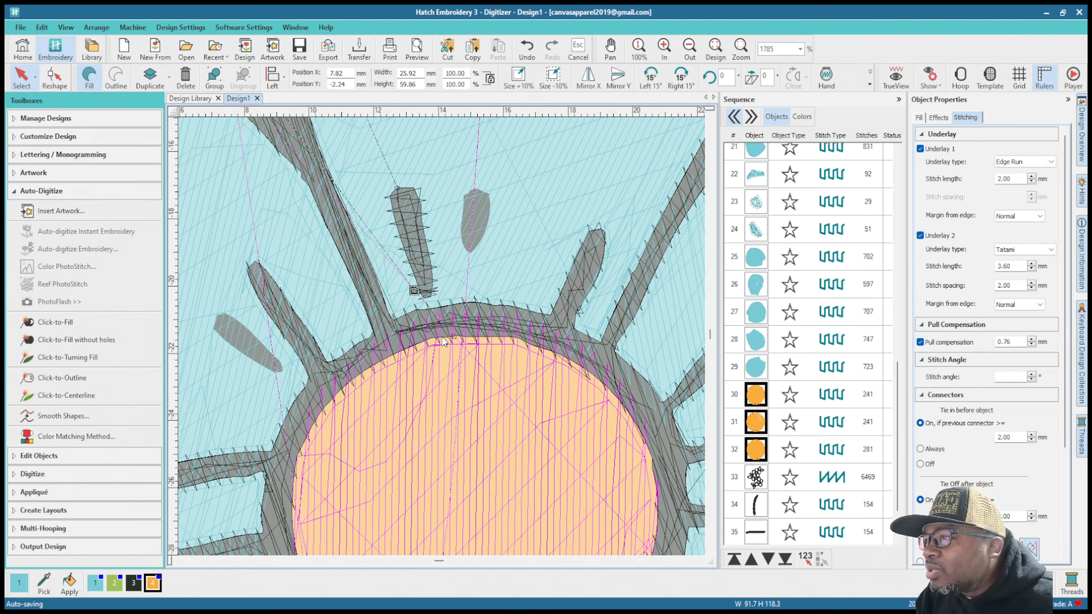
scroll(378, 335, "down", 3)
scroll(378, 335, "down", 4)
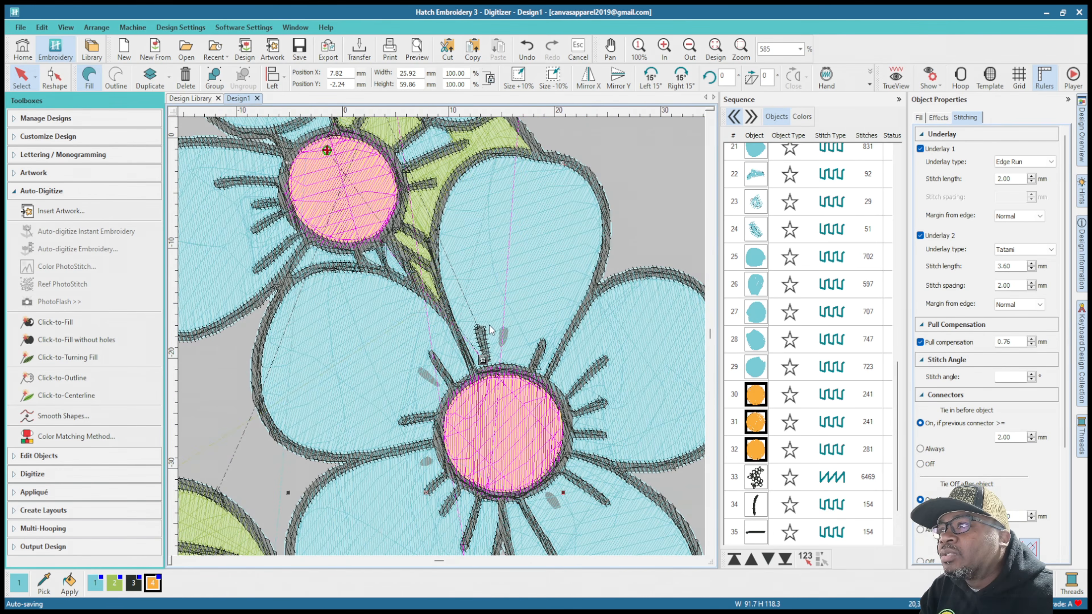
scroll(425, 275, "up", 4)
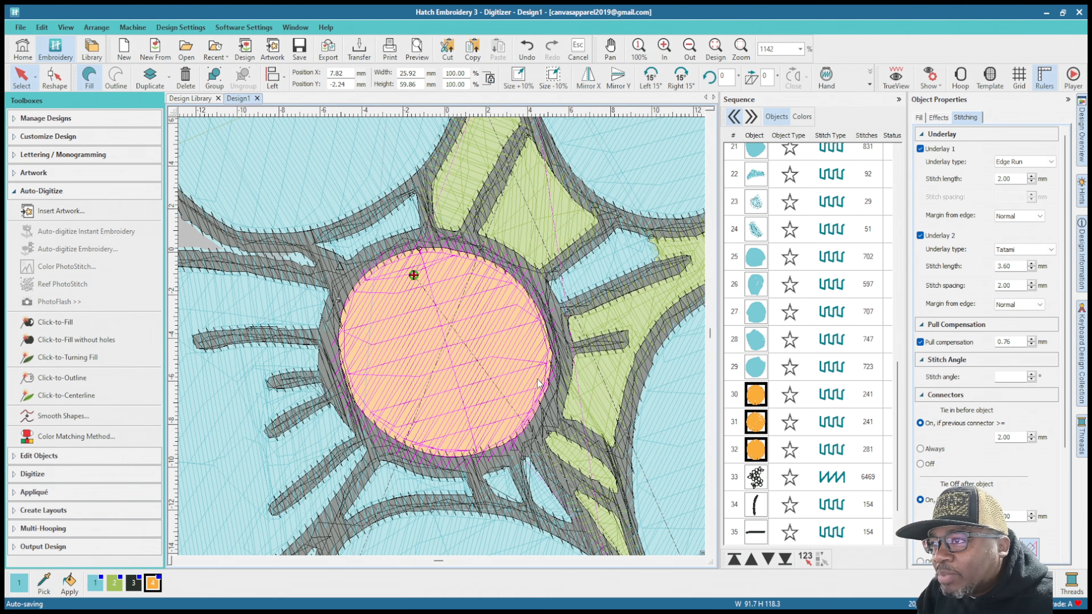
scroll(453, 220, "down", 5)
scroll(451, 192, "up", 2)
scroll(442, 340, "up", 6)
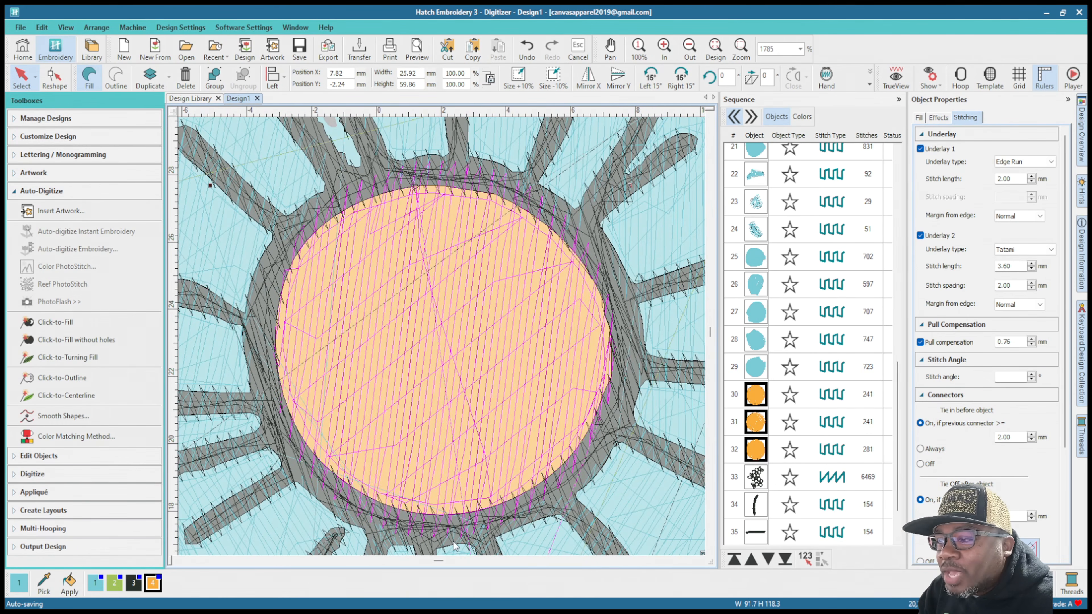
scroll(423, 385, "down", 5)
Step: Select the large black outline object of the whole design and set its pull compensation to 0.30 mm
left_click(761, 485)
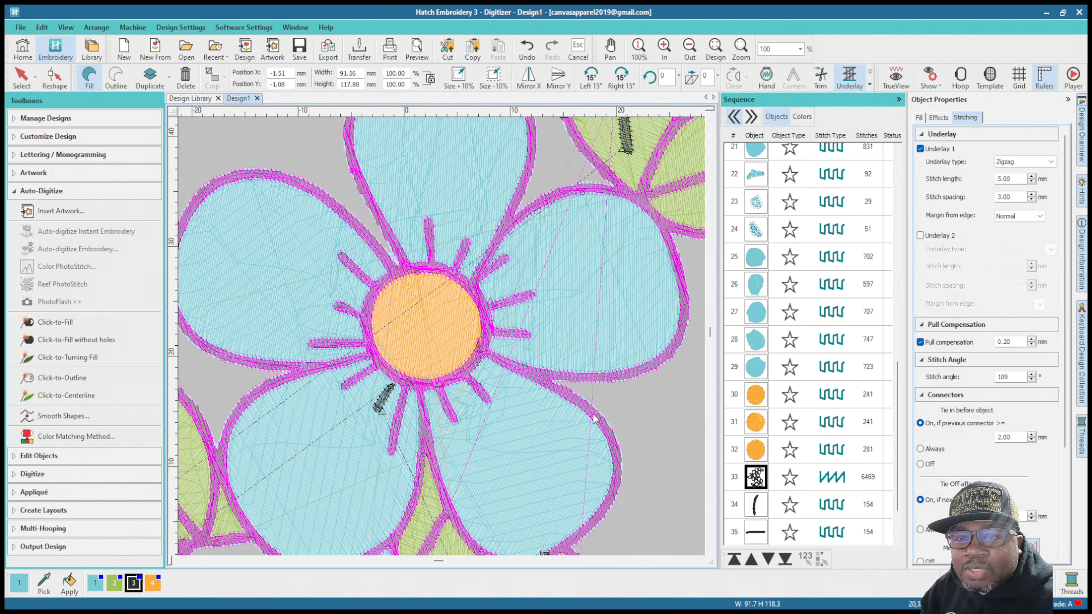
scroll(444, 341, "down", 2)
scroll(443, 341, "down", 1)
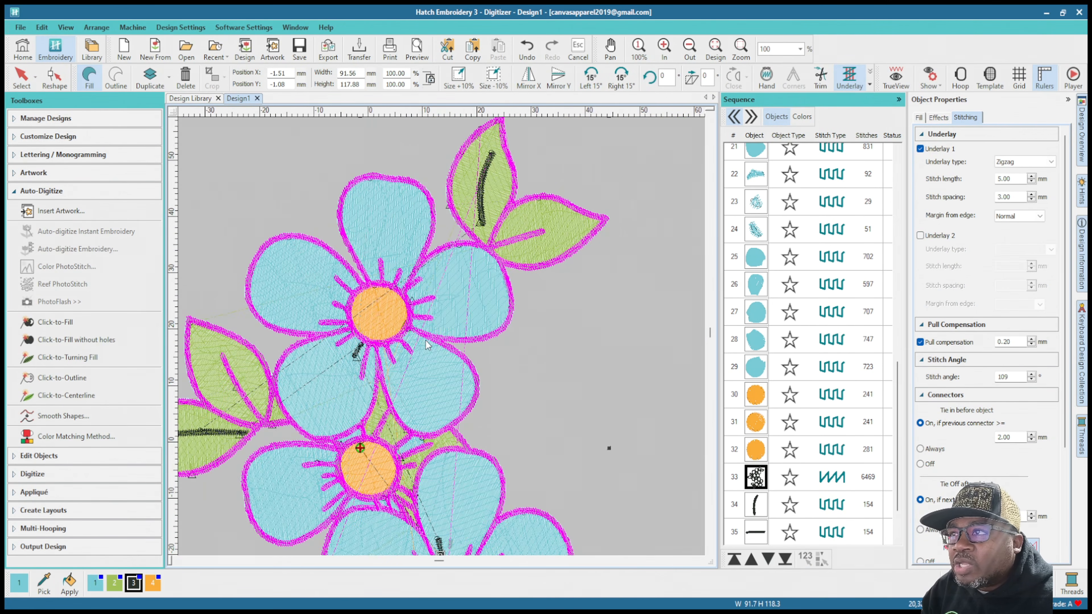
scroll(426, 381, "down", 2)
scroll(443, 336, "up", 3)
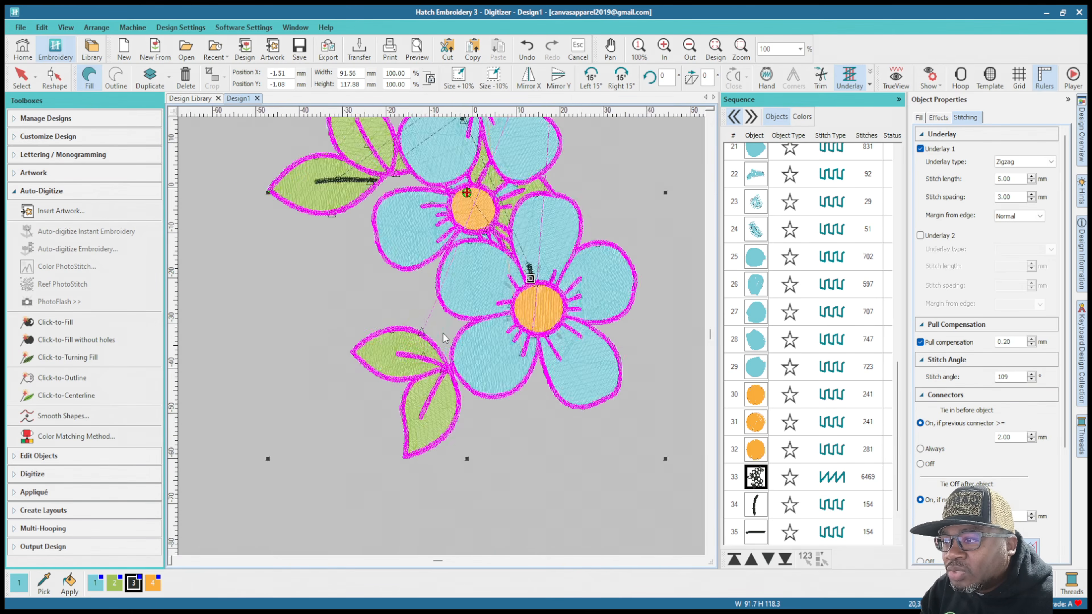
scroll(479, 371, "up", 2)
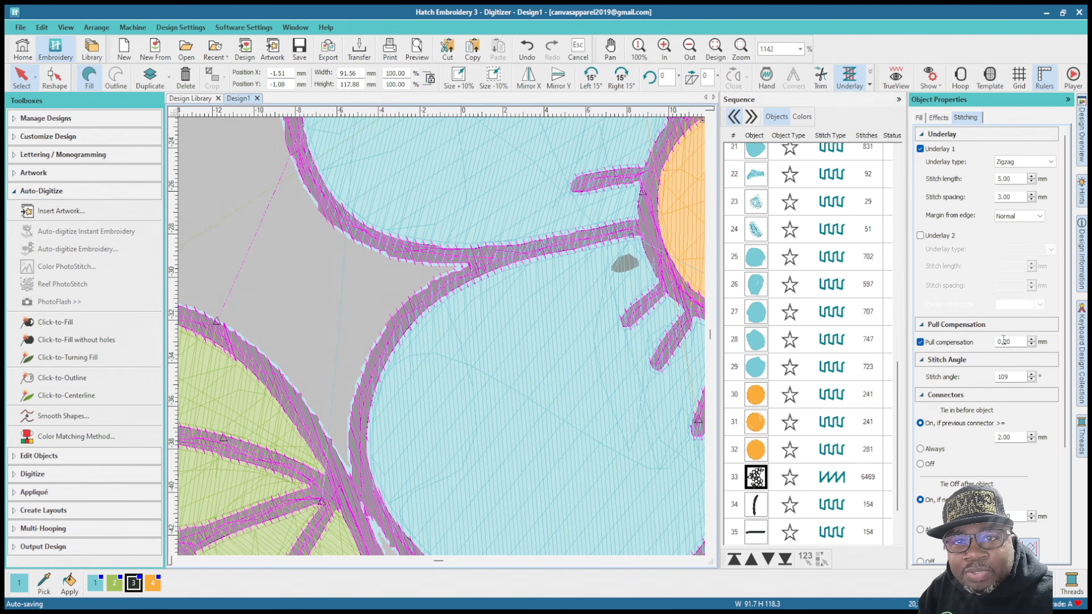
double_click(1025, 340)
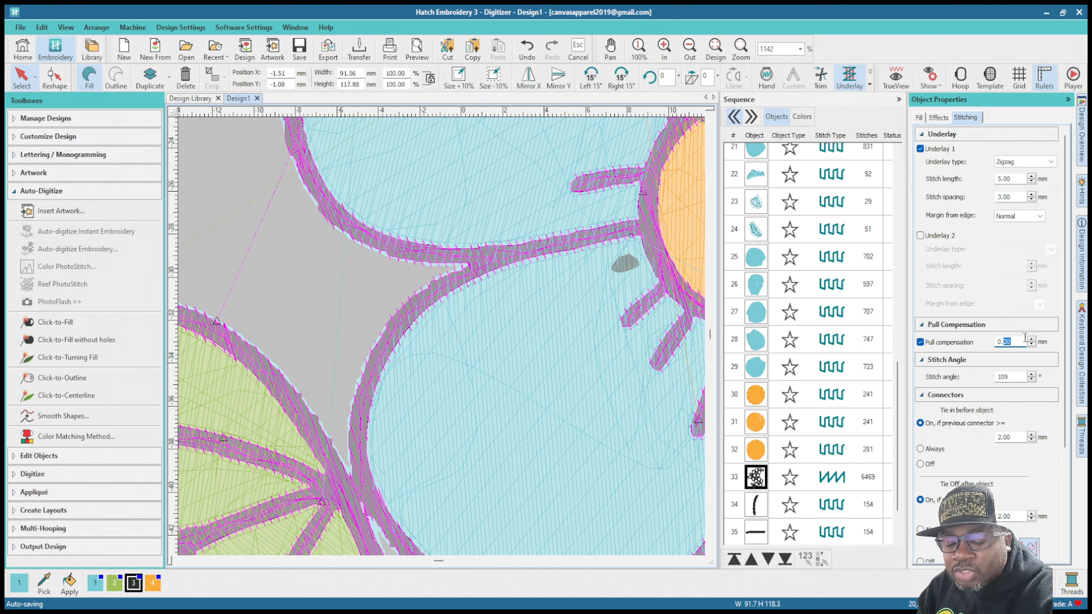
type("30")
key("Return")
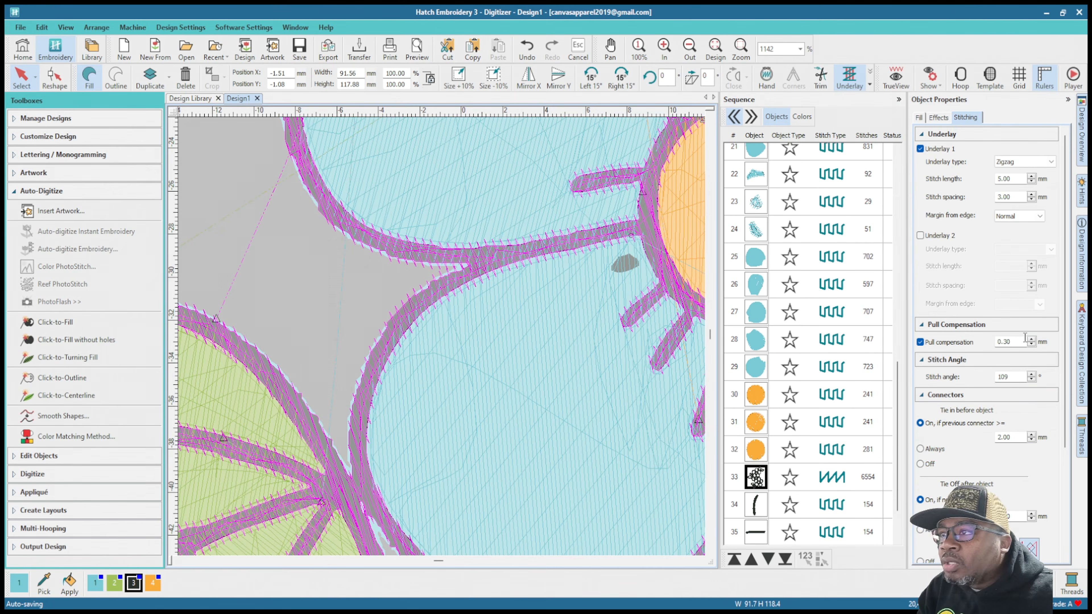
Step: Inspect the black outline around the leaves and petals, and display the left leaves in TrueView
scroll(434, 361, "down", 2)
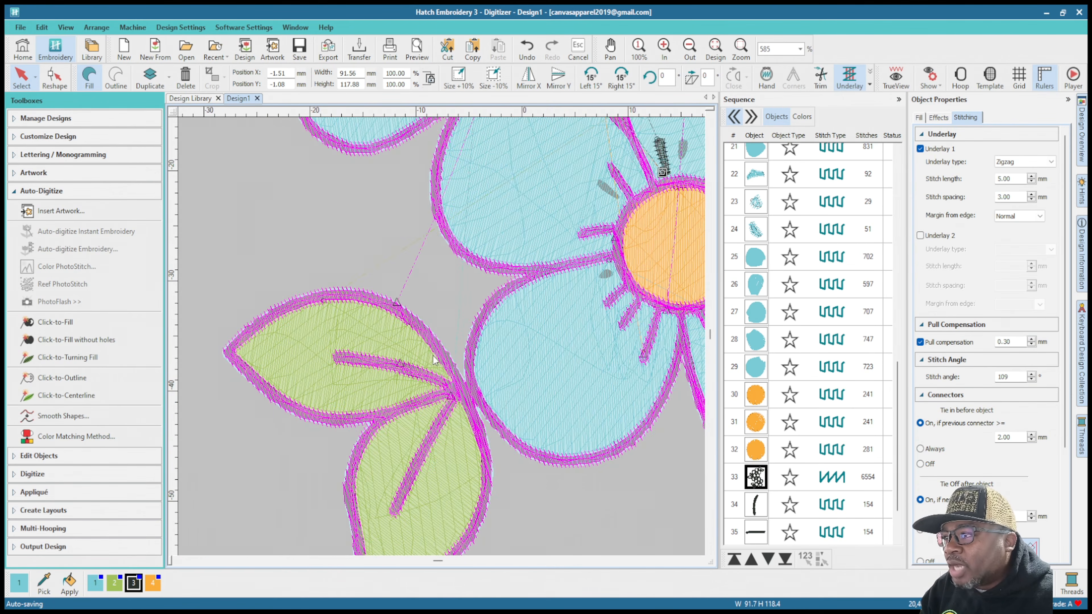
scroll(435, 361, "up", 3)
scroll(443, 339, "down", 4)
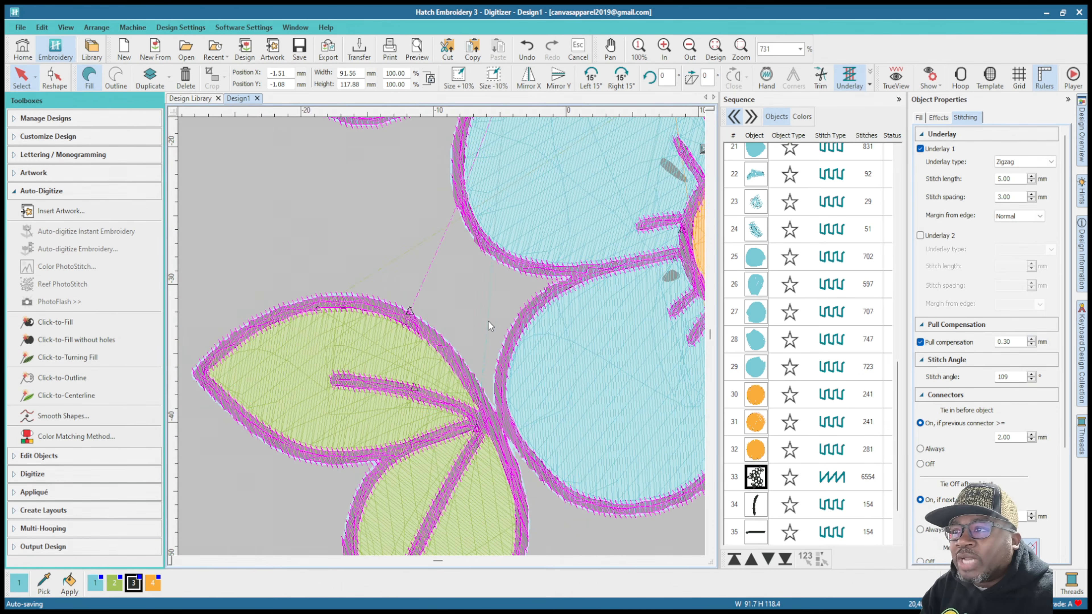
scroll(445, 230, "down", 2)
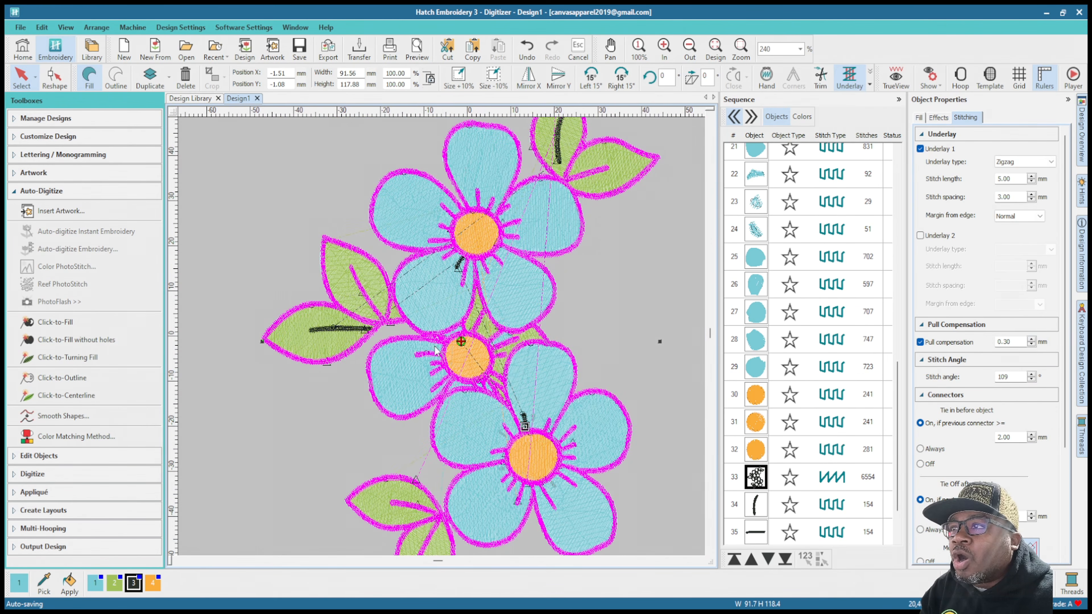
scroll(361, 327, "up", 1)
scroll(442, 338, "up", 3)
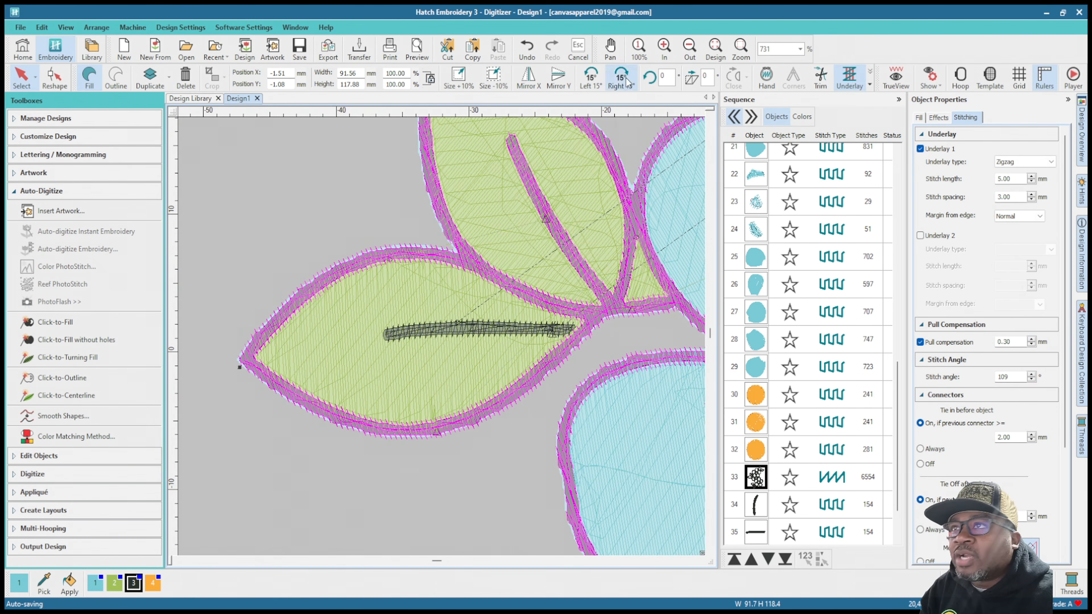
key("t")
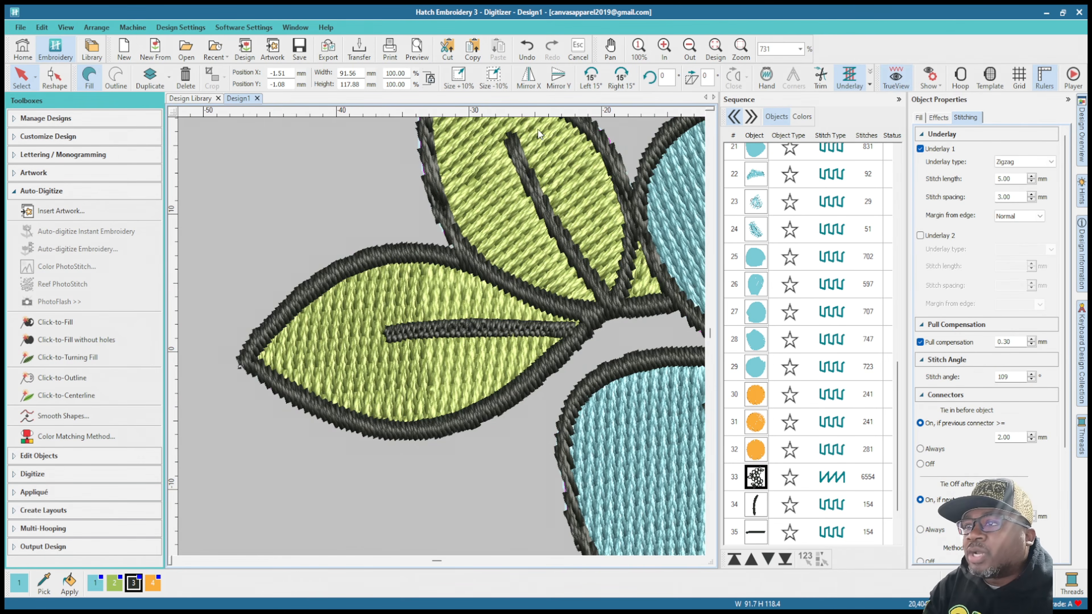
Step: Examine the petal, leaf and flower center edges in TrueView, both close up and across the whole design
scroll(442, 338, "down", 5)
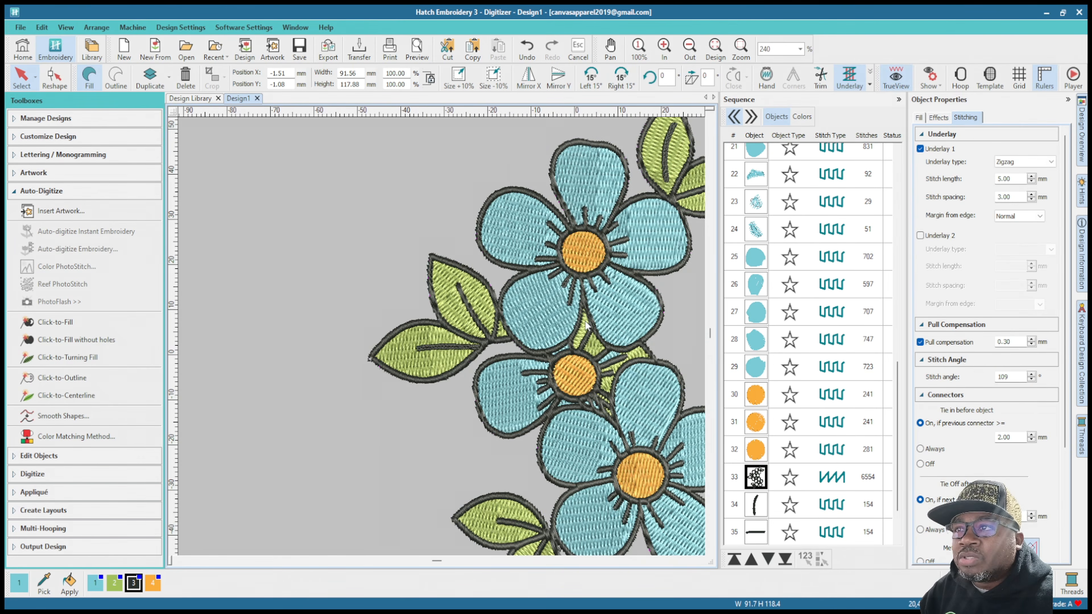
scroll(443, 342, "up", 3)
scroll(444, 342, "down", 3)
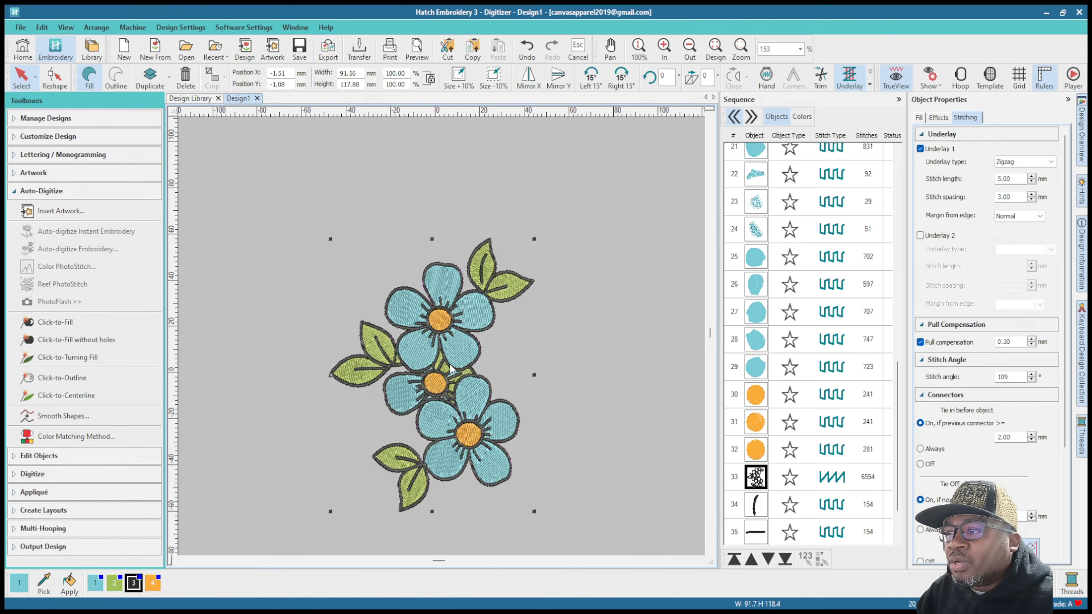
scroll(445, 332, "up", 1)
scroll(468, 243, "down", 1)
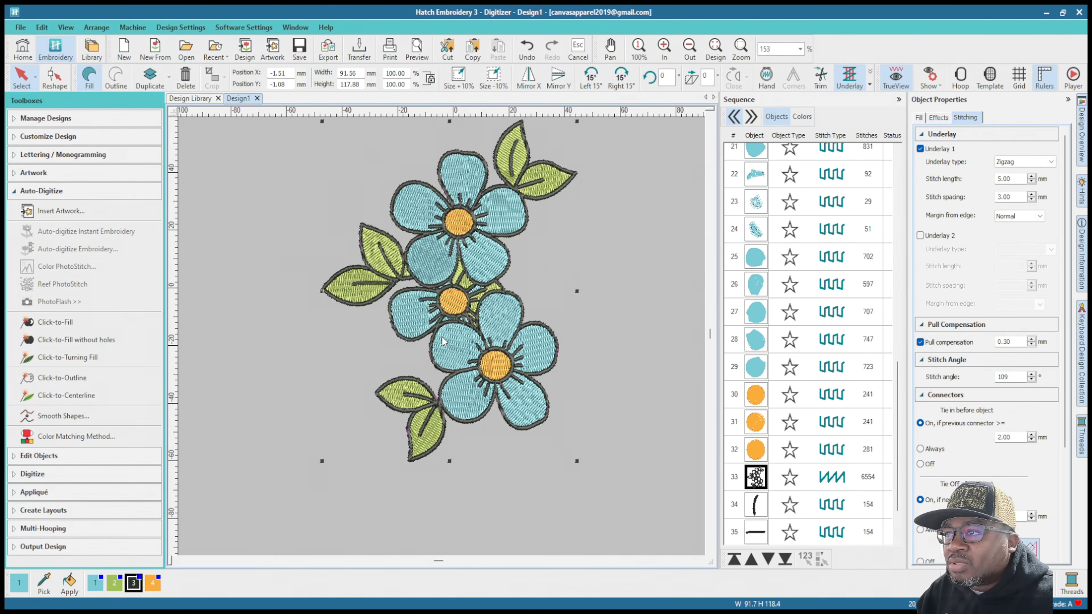
scroll(440, 247, "up", 2)
scroll(441, 337, "down", 1)
scroll(441, 336, "down", 2)
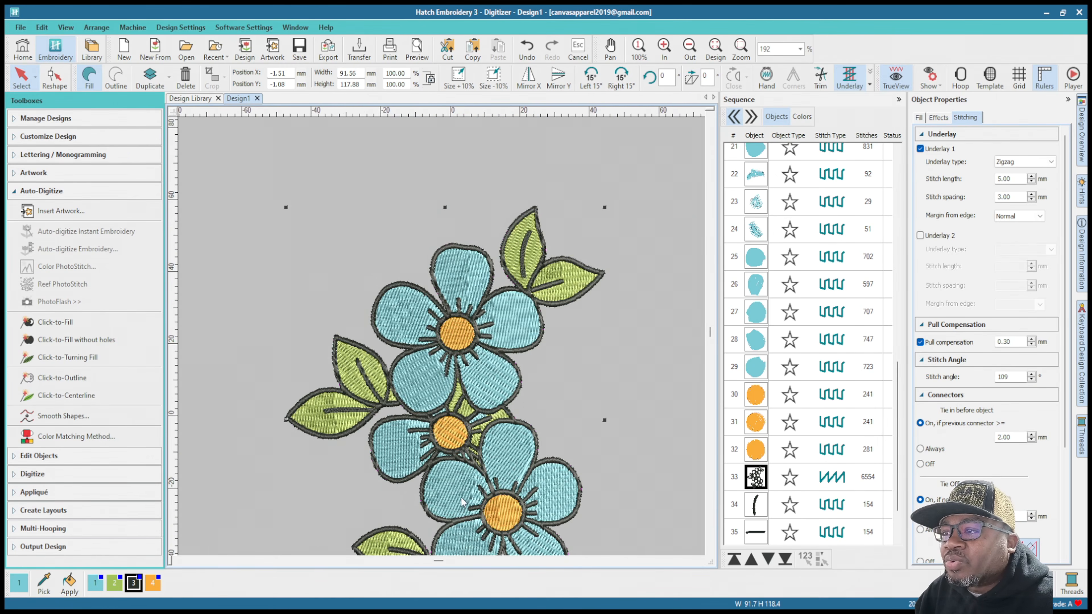
scroll(442, 337, "up", 3)
scroll(441, 337, "up", 2)
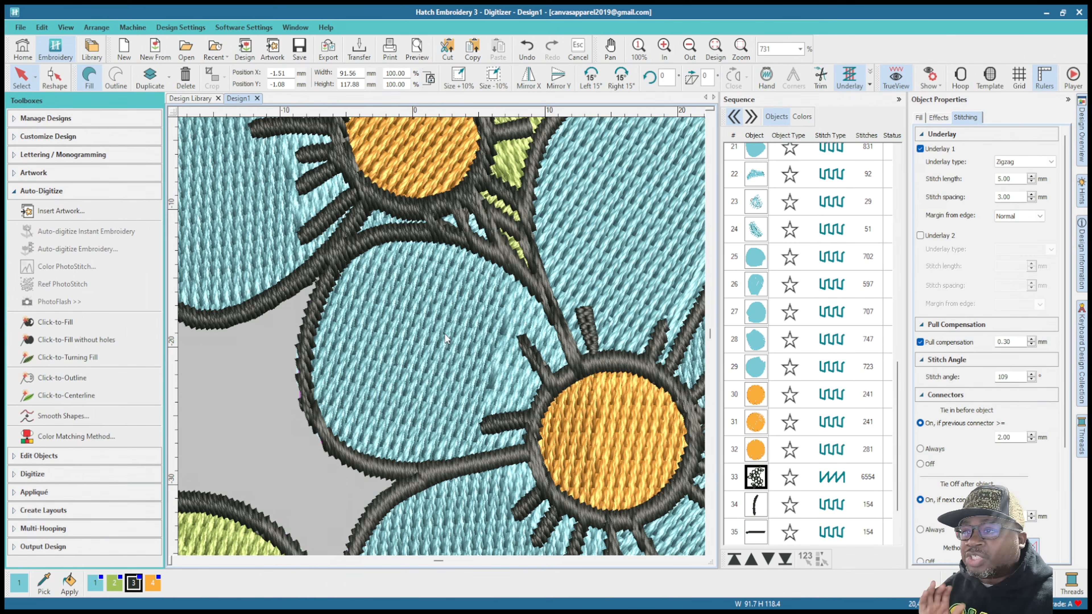
scroll(444, 334, "down", 6)
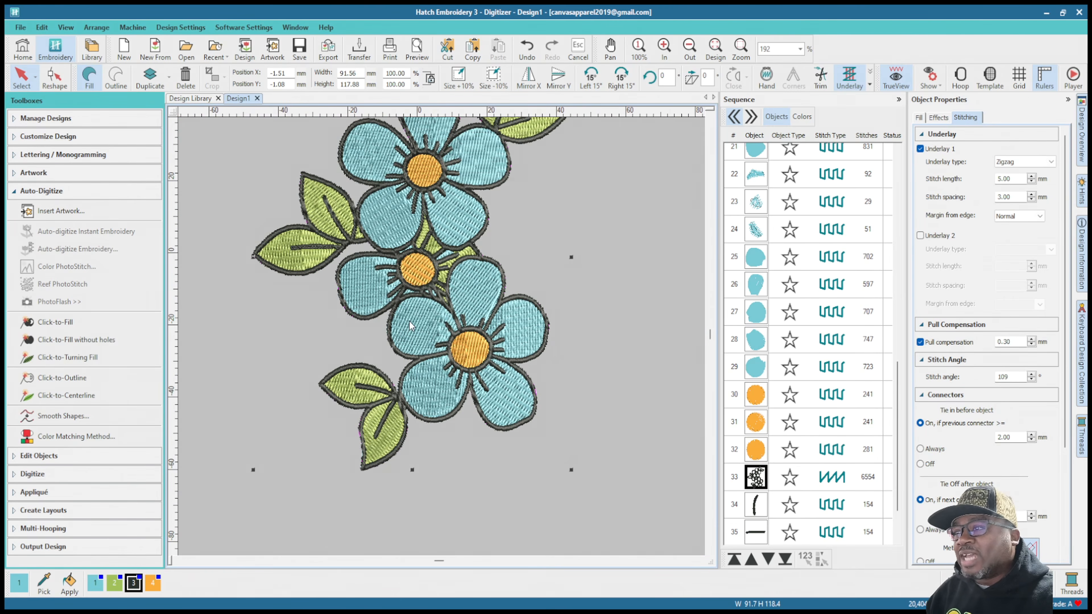
scroll(442, 337, "up", 6)
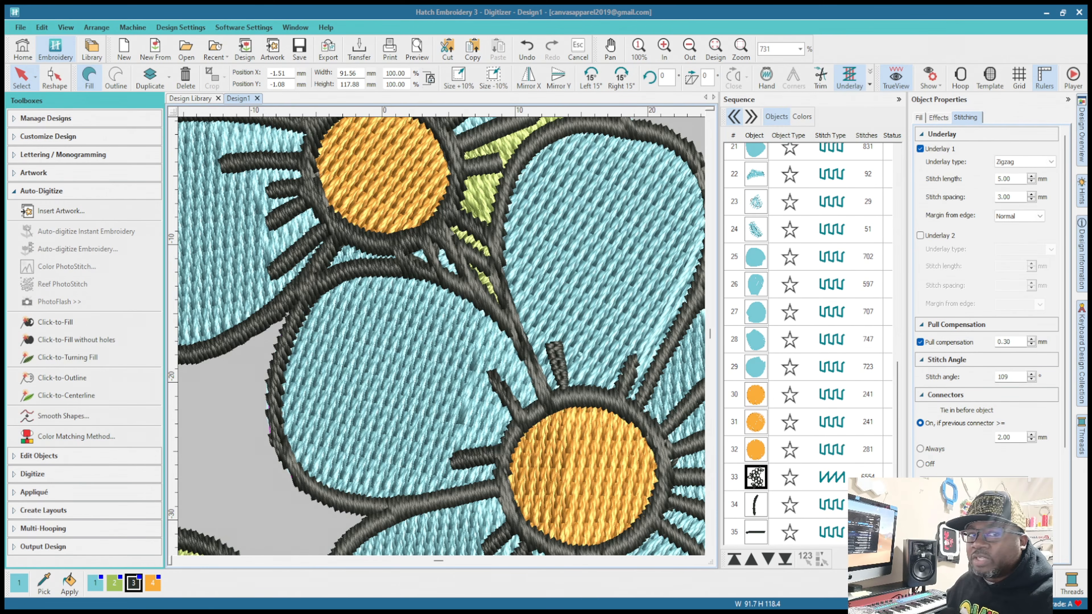
key("0")
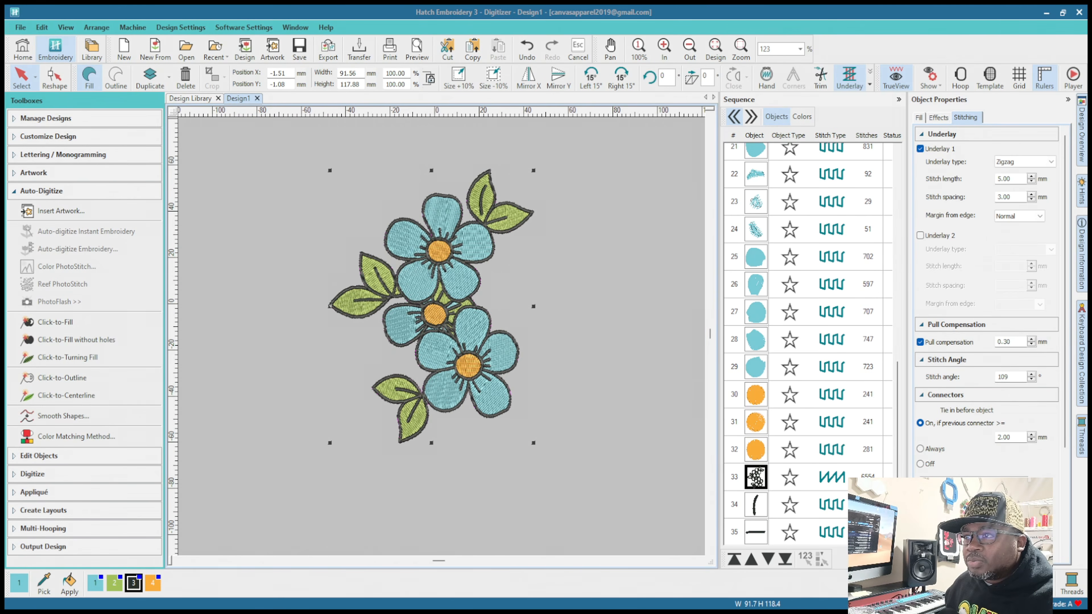
Step: Change the stitch type of the center veins in the upper-right leaf and the lower left-hand leaf to Satin
scroll(441, 335, "up", 1)
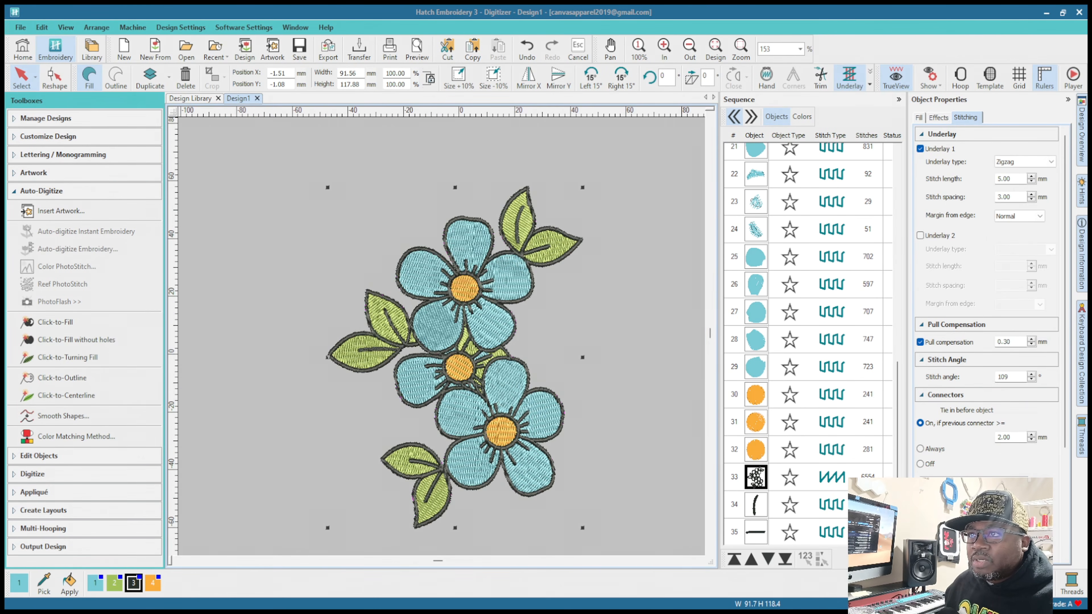
scroll(441, 336, "up", 2)
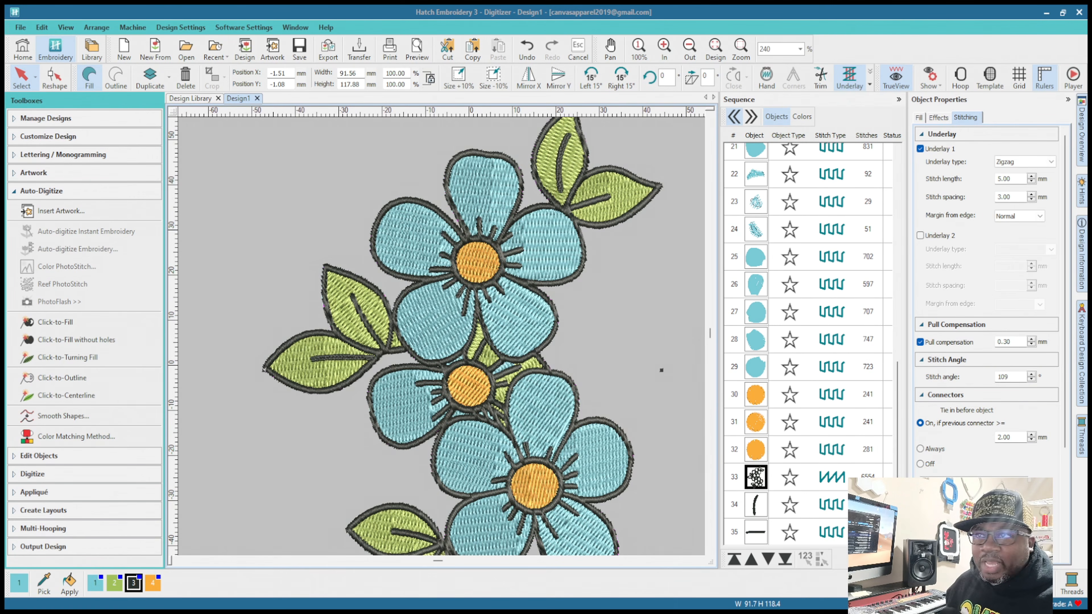
left_click(558, 170)
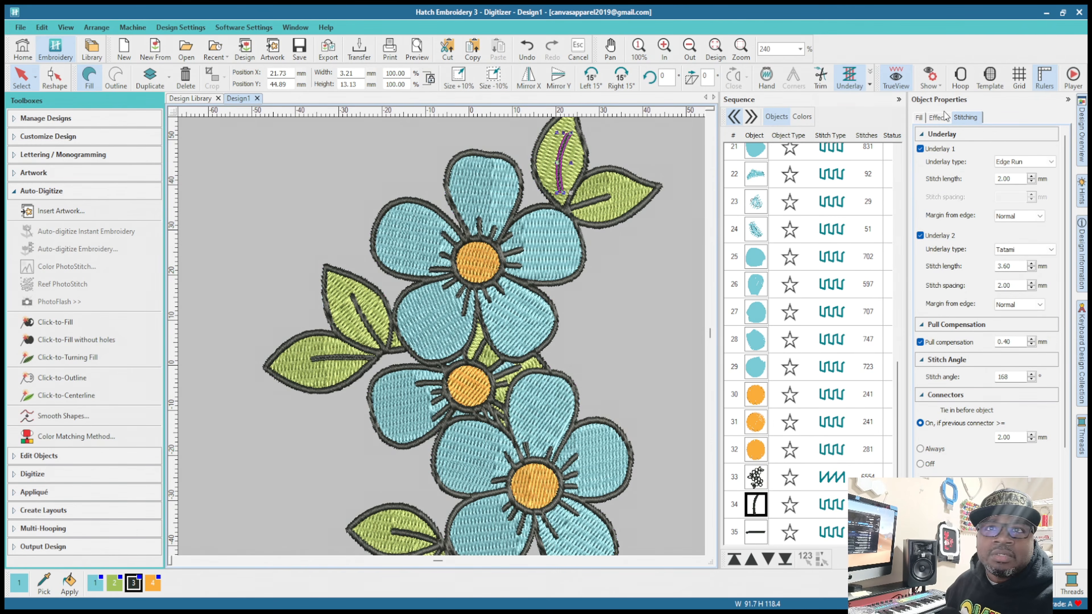
left_click(919, 117)
left_click(993, 180)
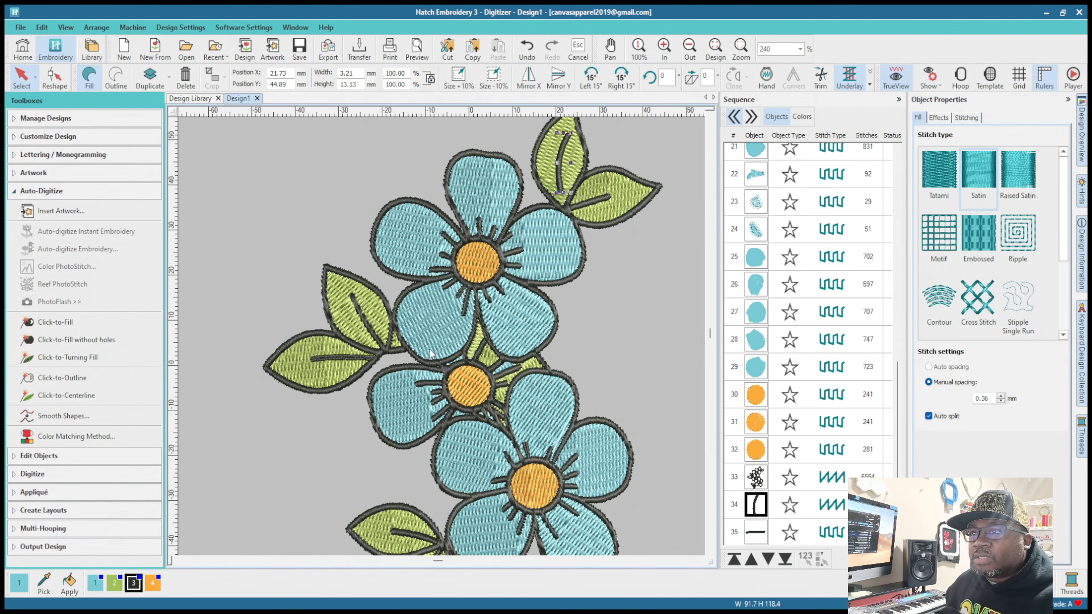
left_click(327, 360)
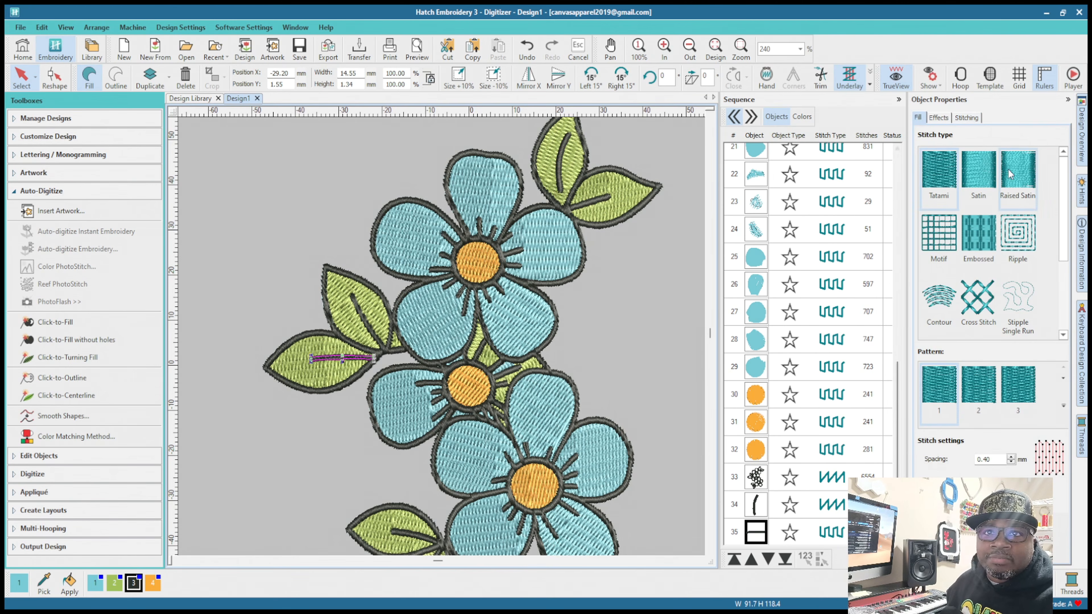
left_click(982, 176)
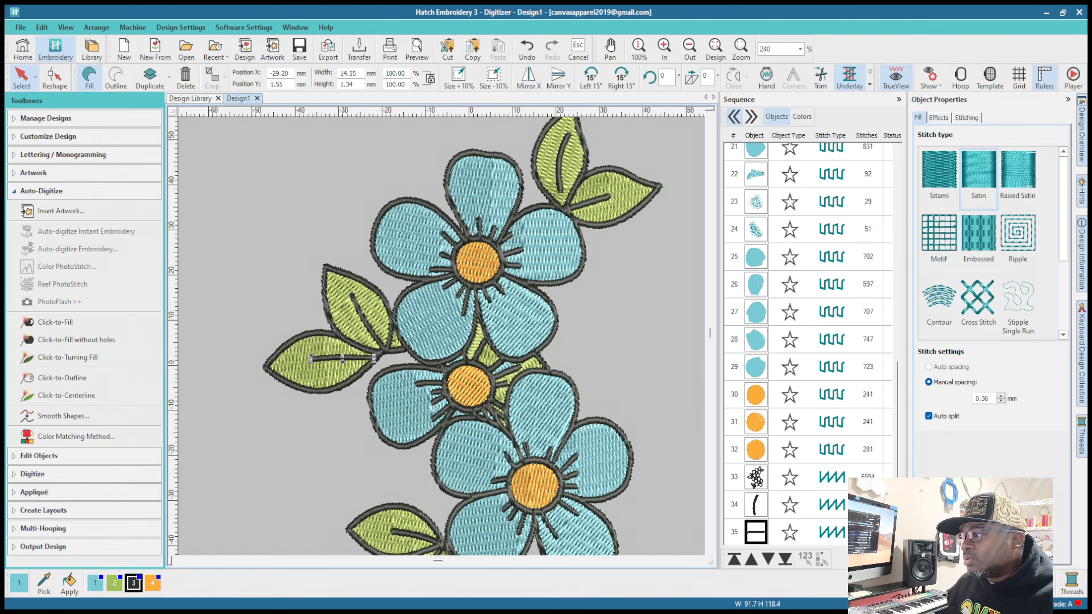
Step: Try to add stitch angles to the selected center vein of the lower left-hand leaf
left_click(14, 459)
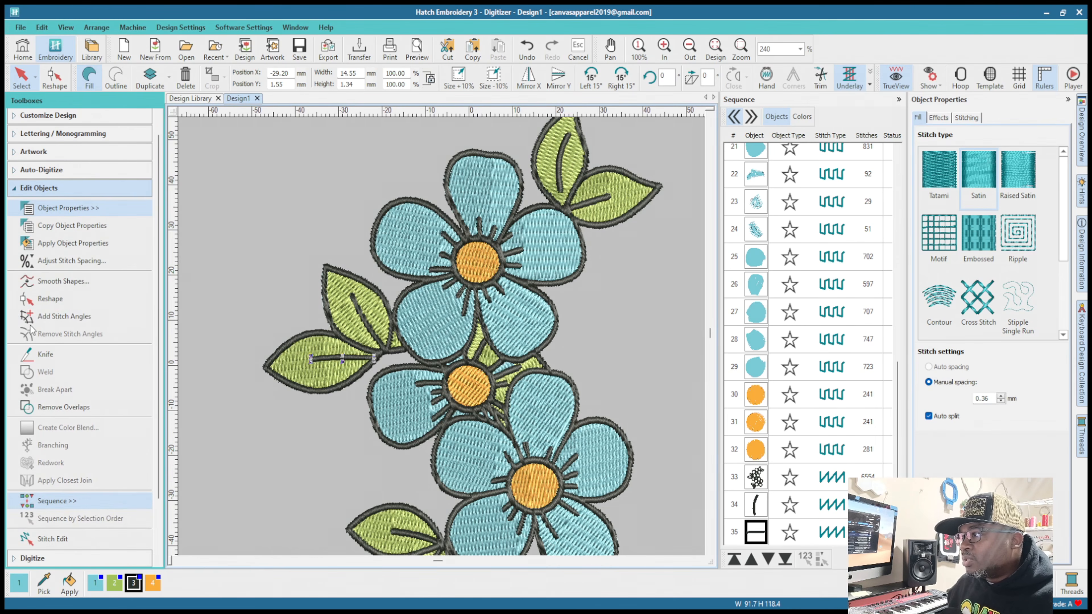
left_click(64, 317)
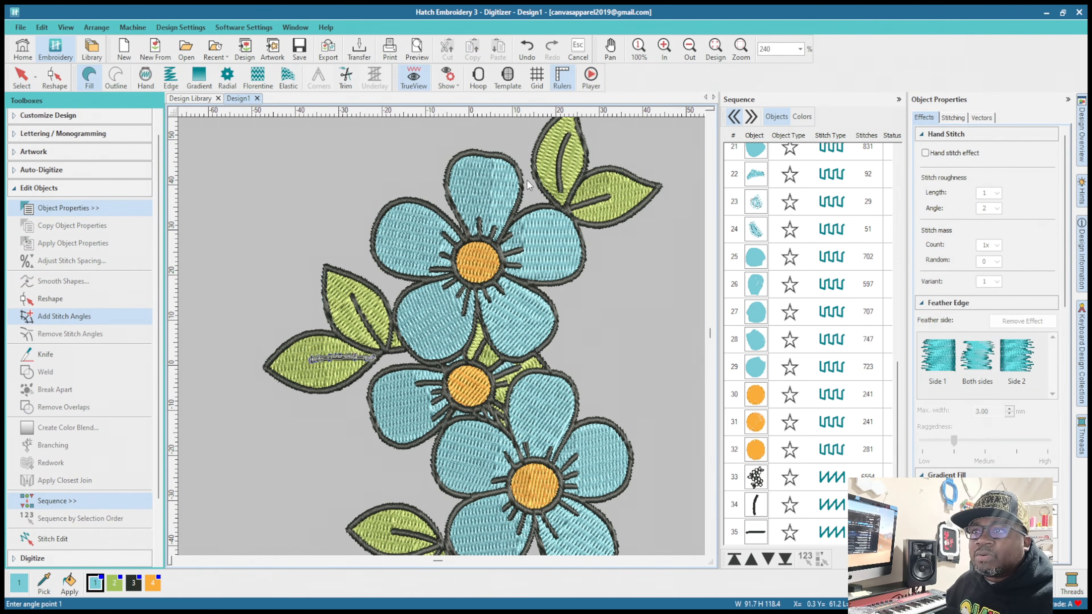
left_click(532, 196)
left_click(550, 178)
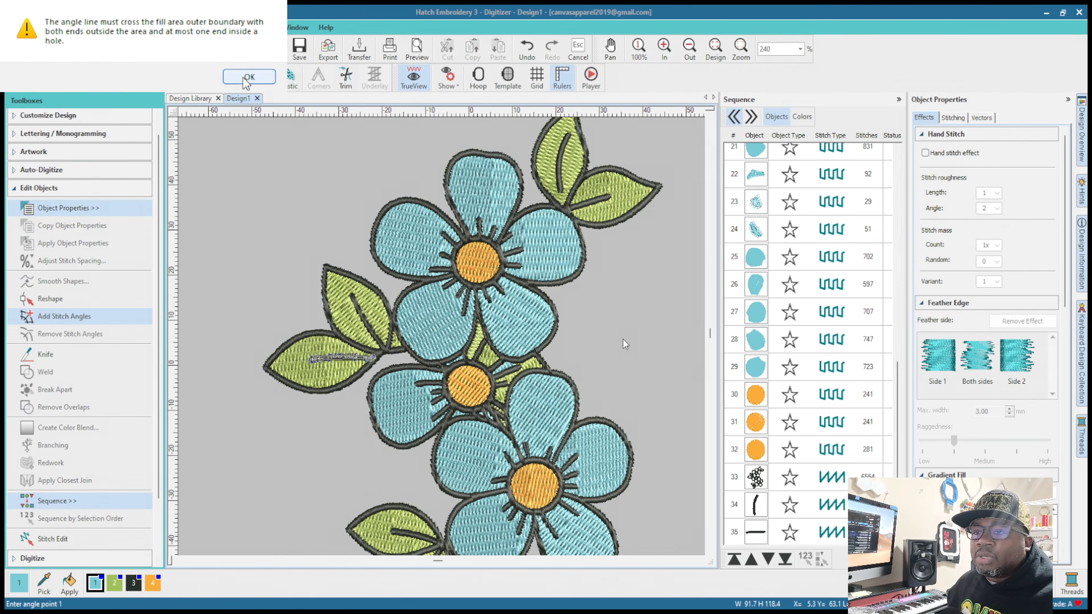
Step: Select the large black outline object and look through the editing, digitizing, layout and appliqué tools available for it
left_click(754, 478)
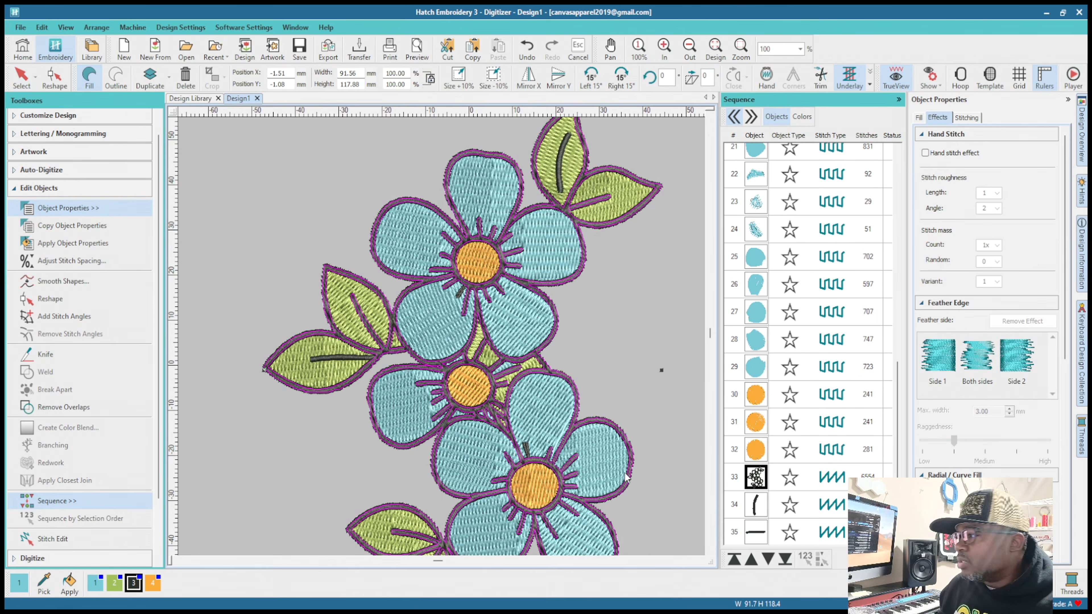
scroll(84, 387, "down", 3)
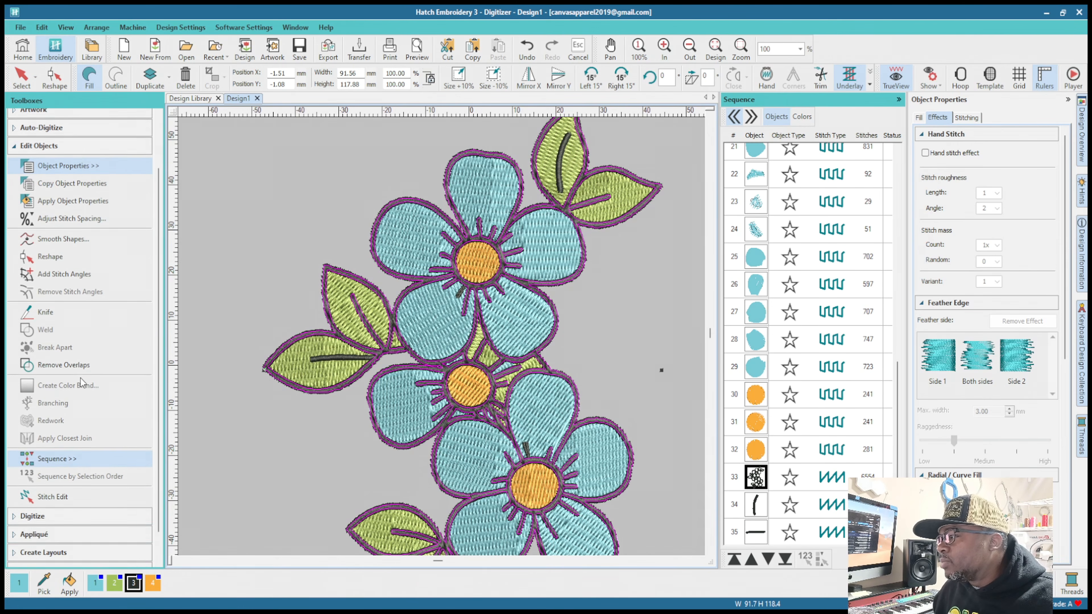
left_click(41, 484)
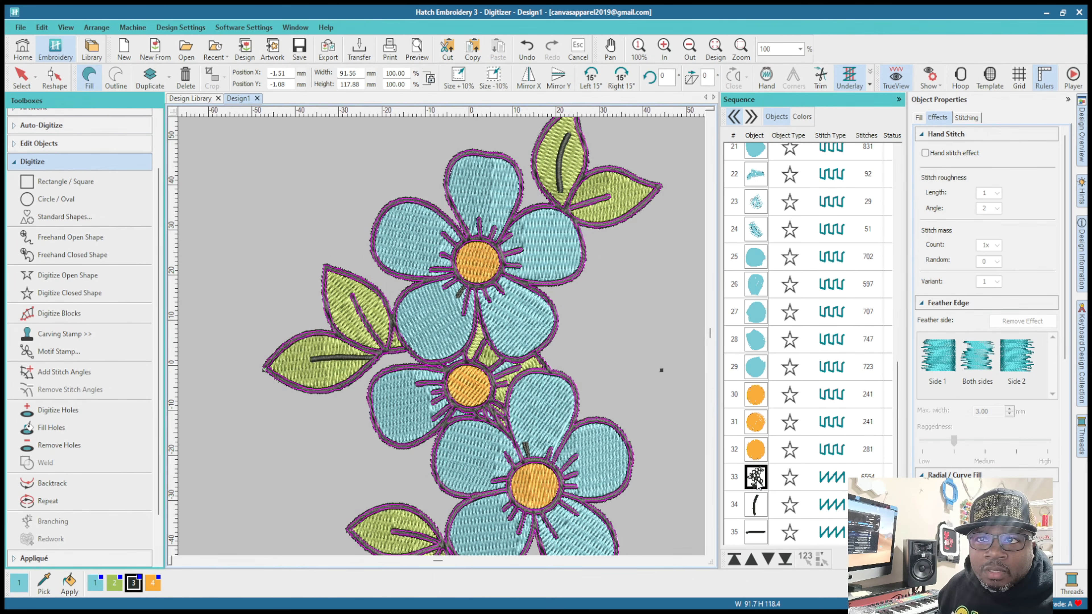
left_click(687, 455)
scroll(728, 513, "down", 2)
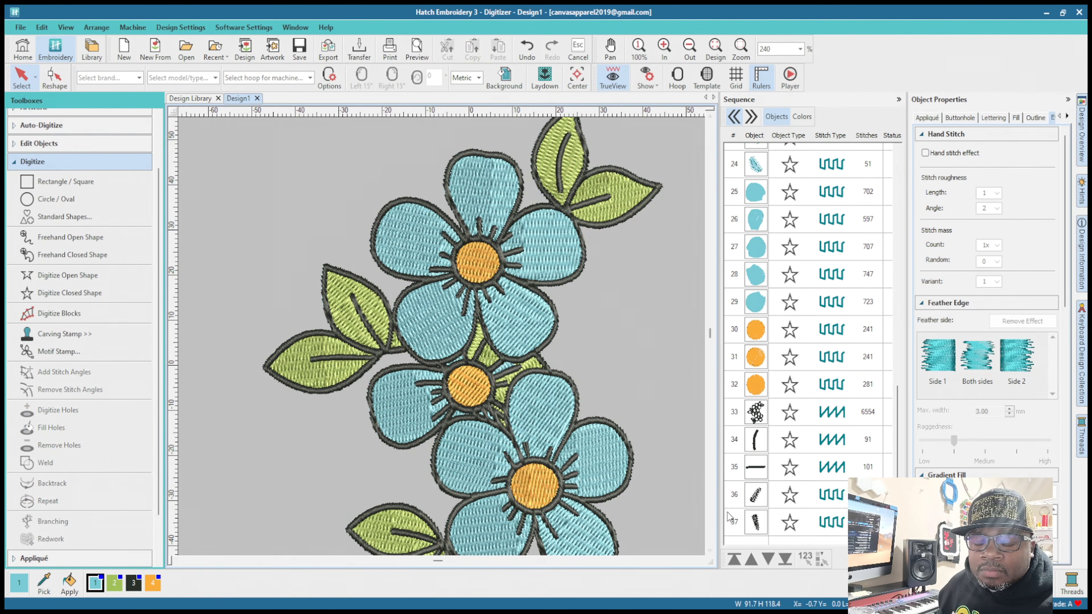
scroll(97, 469, "down", 2)
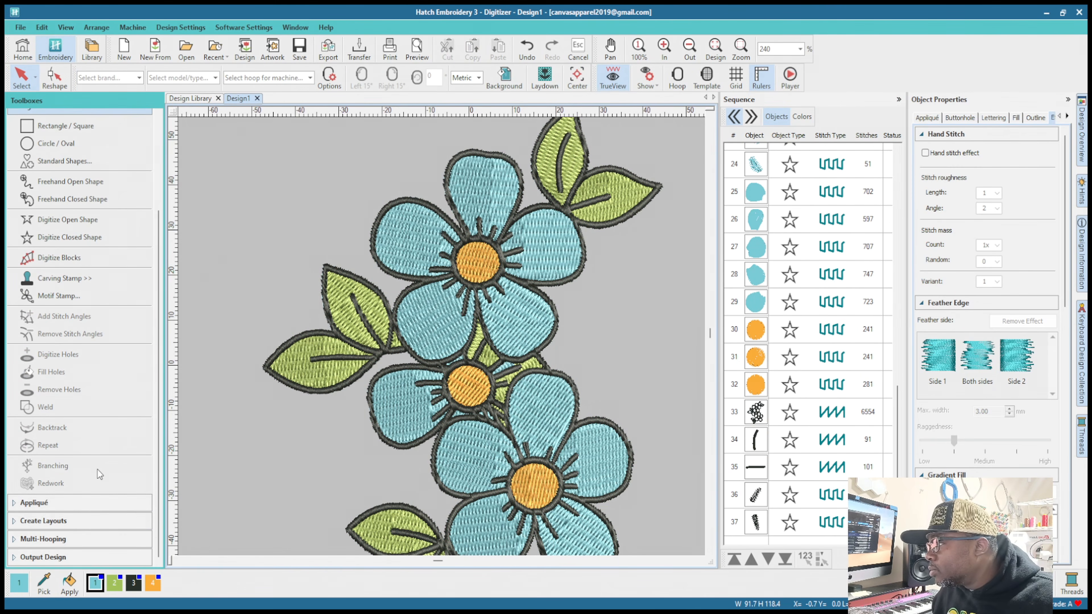
left_click(60, 521)
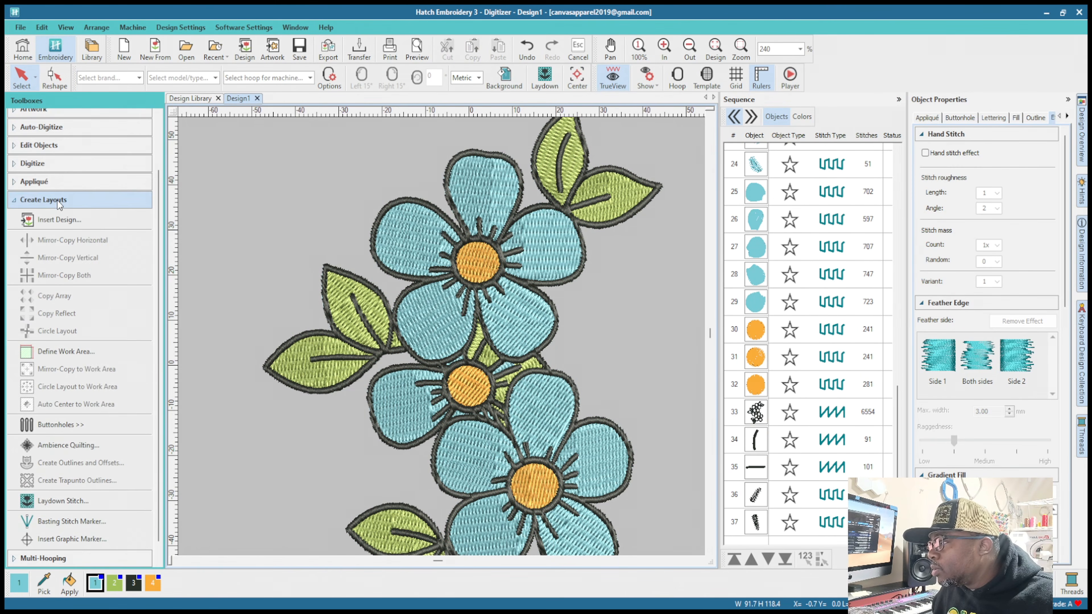
left_click(748, 412)
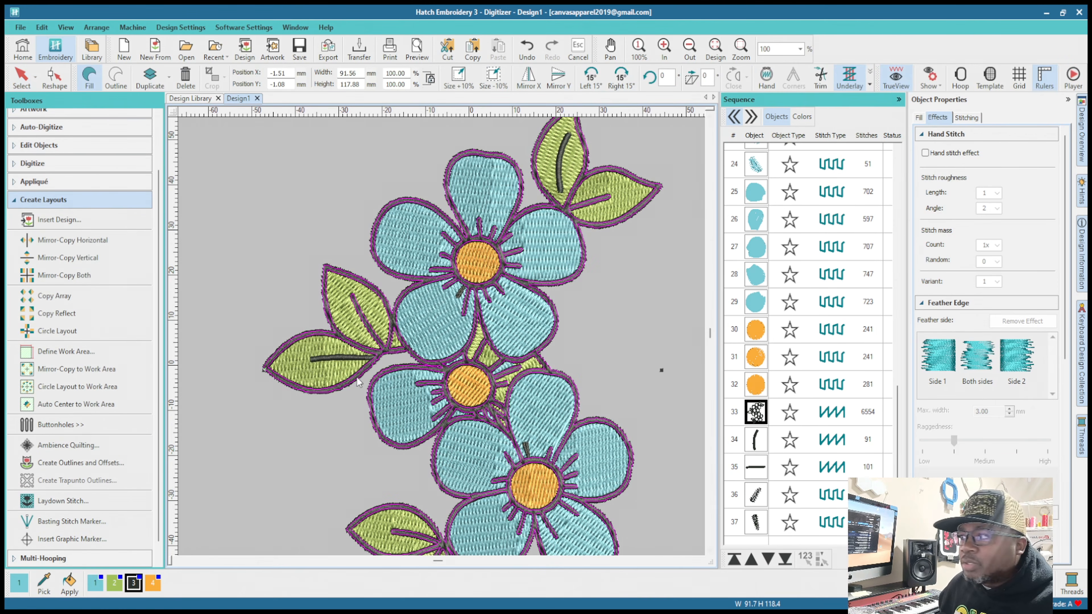
scroll(77, 336, "up", 2)
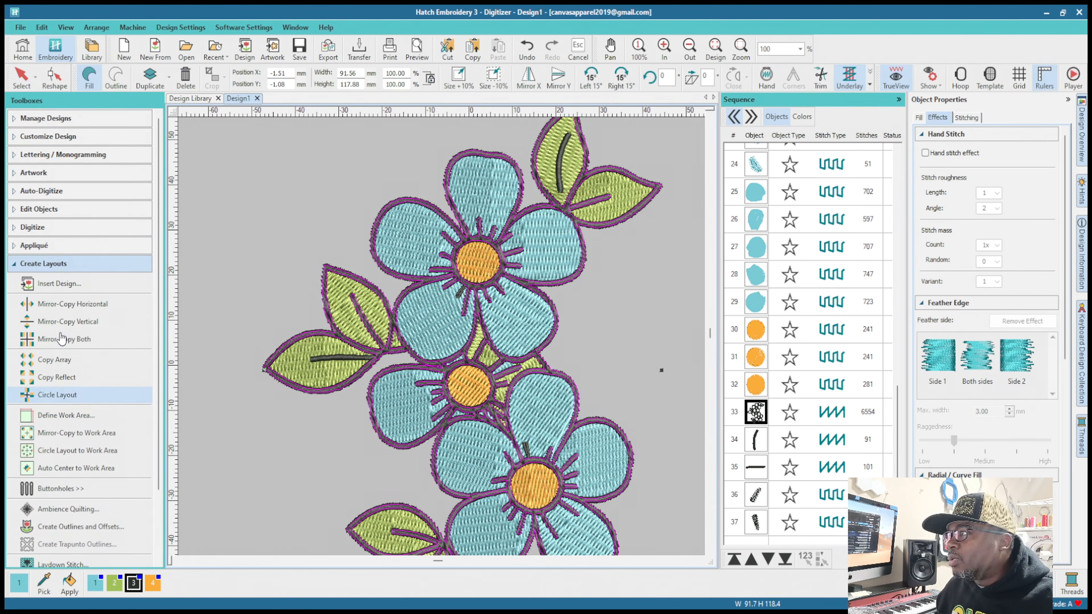
left_click(13, 246)
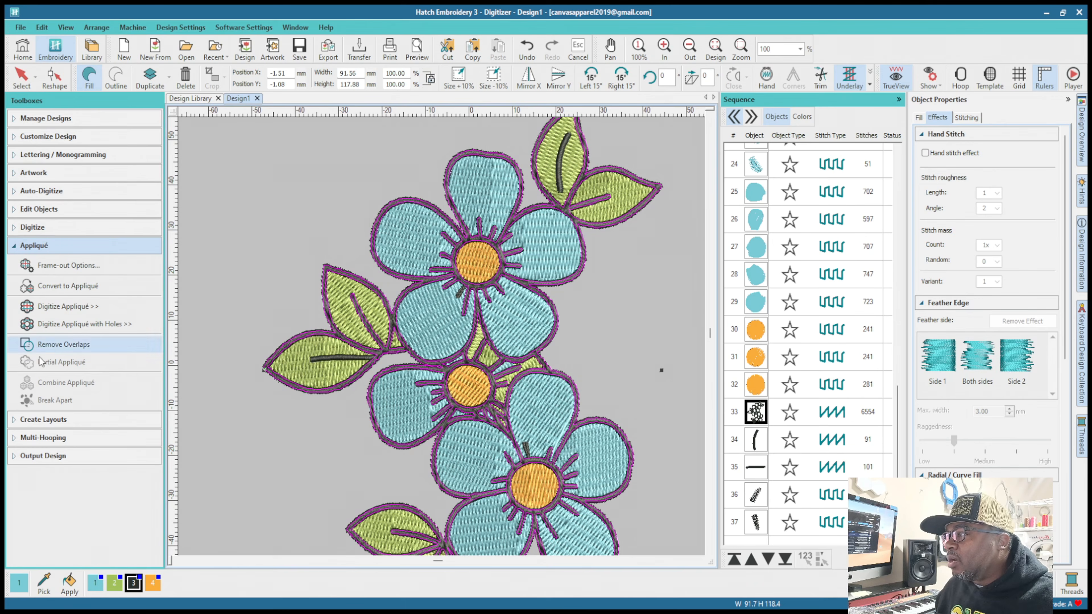